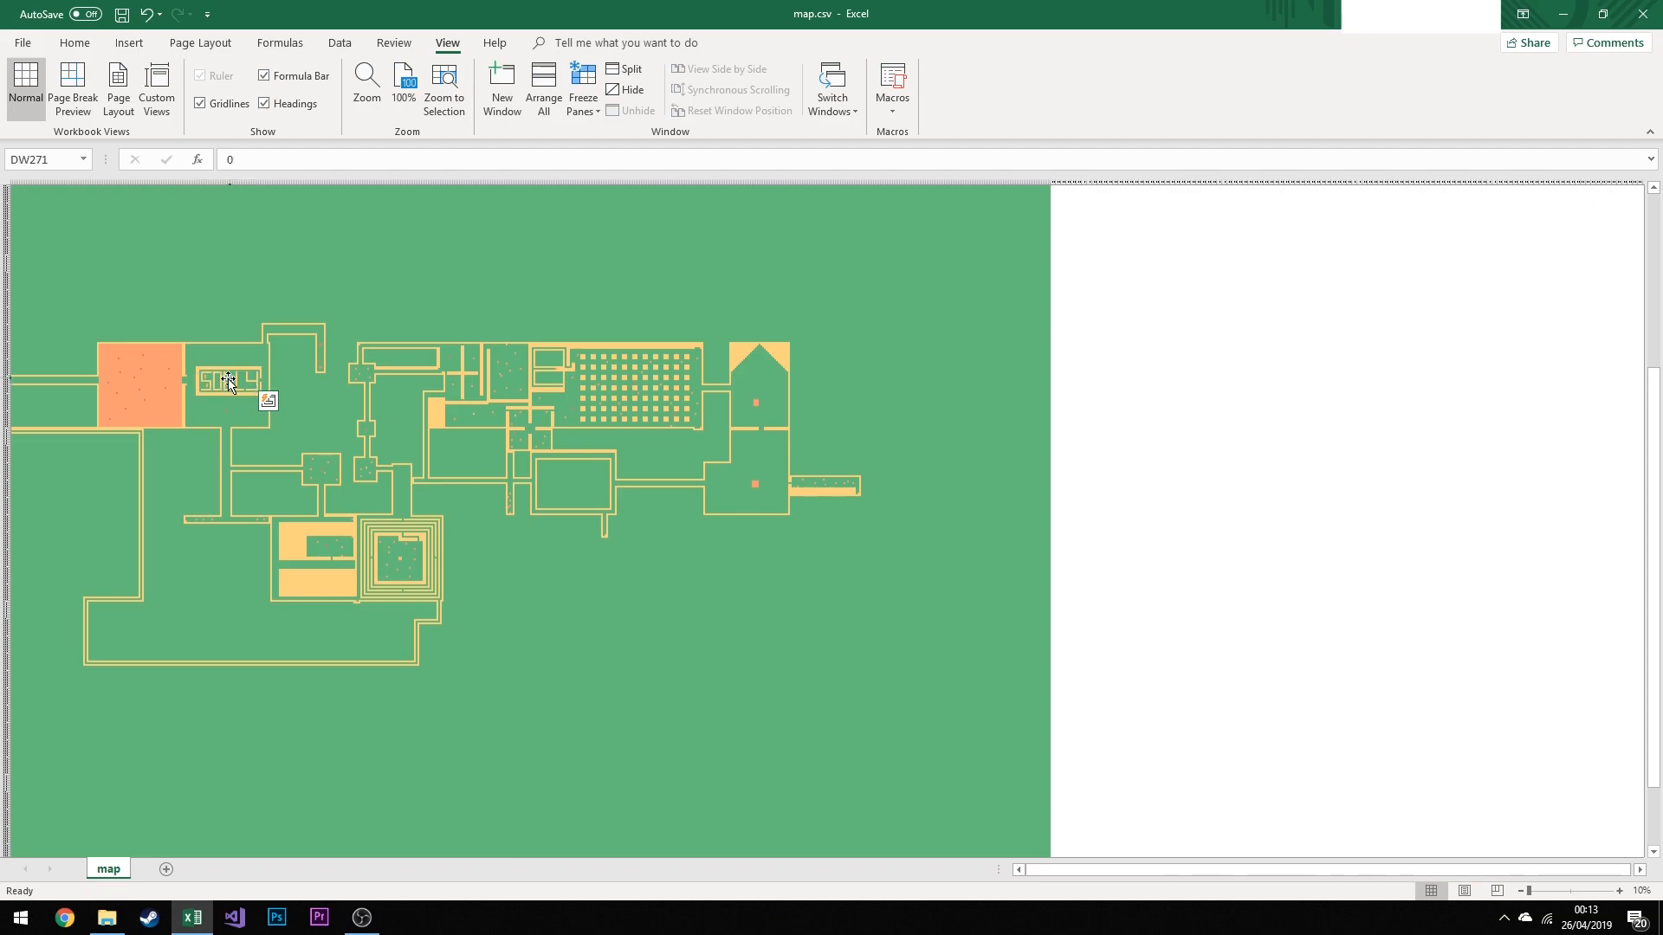
Paste wall cells to complete the lettering inside the small walled room on the tilemap
click(254, 378)
key(ctrl+v)
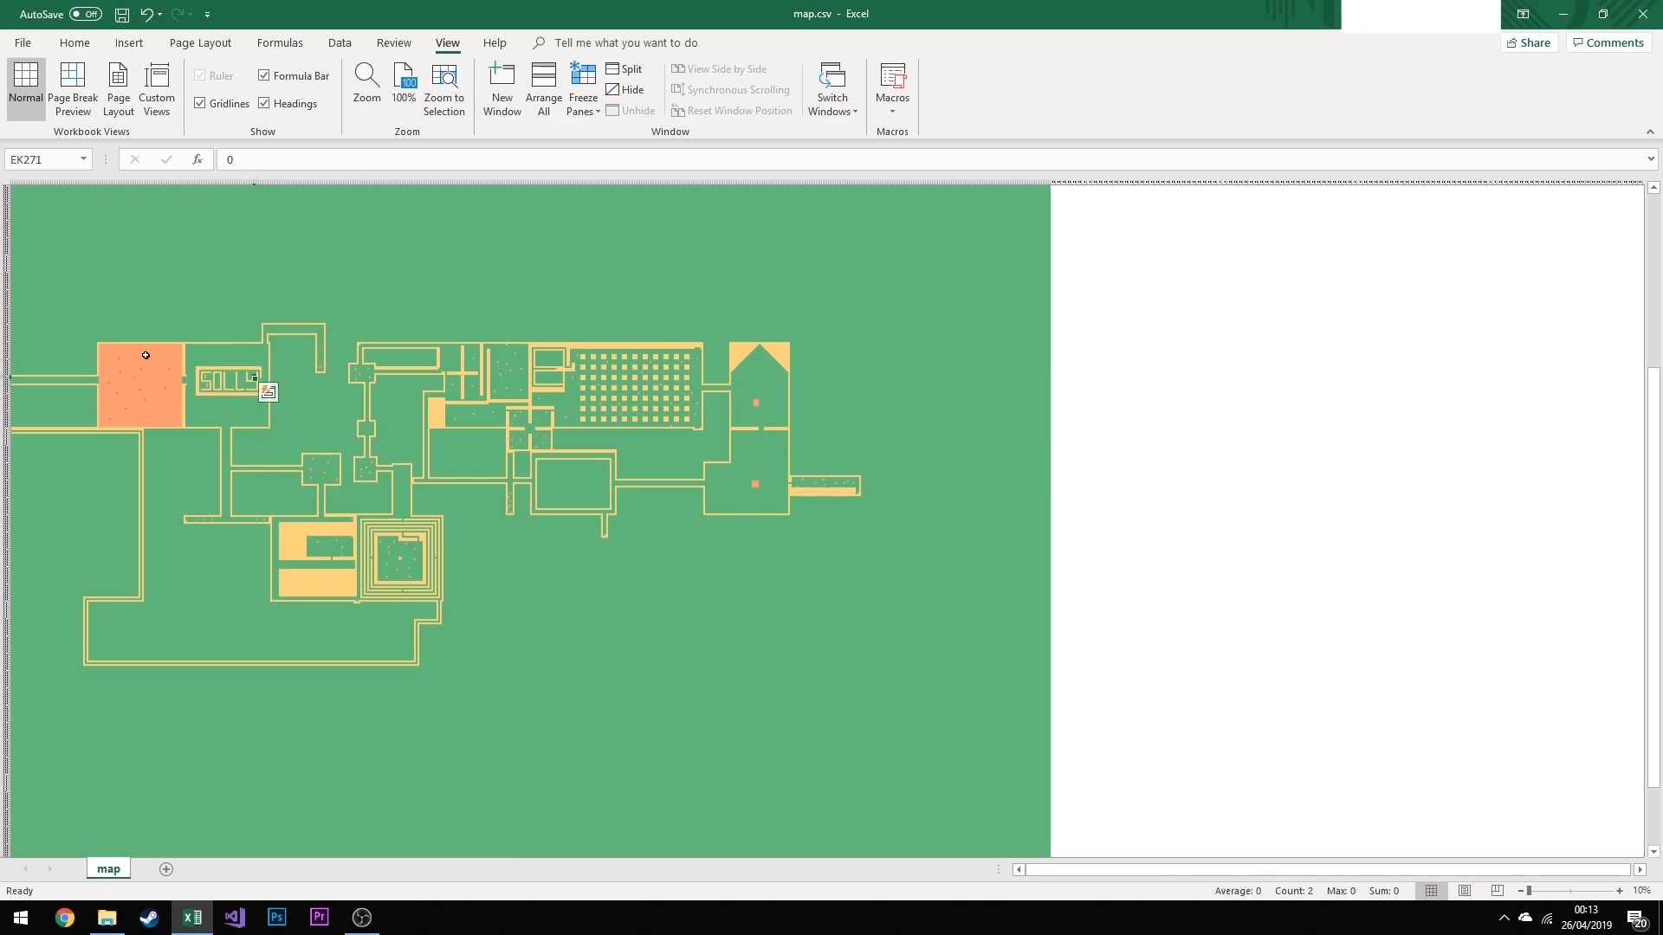
click(246, 375)
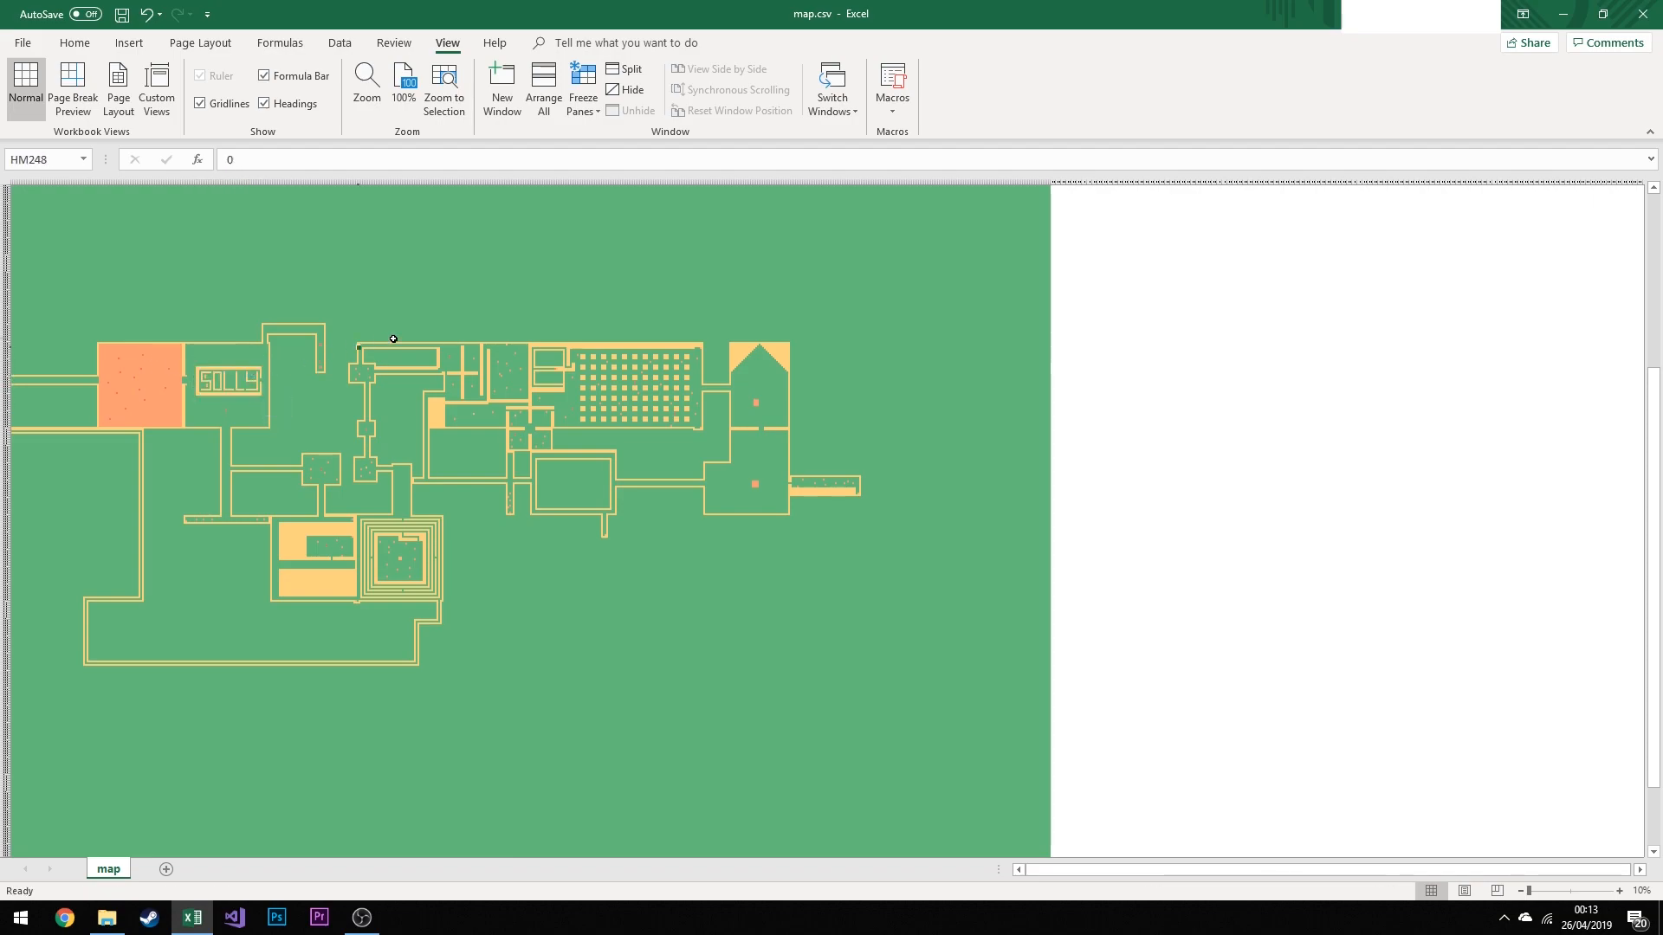
Inspect the pillar hall and the small rooms beside it on the tilemap
drag(815, 340, 714, 422)
drag(631, 360, 688, 424)
drag(576, 351, 694, 426)
click(709, 303)
click(523, 301)
drag(514, 413, 542, 448)
click(545, 443)
click(566, 449)
click(532, 437)
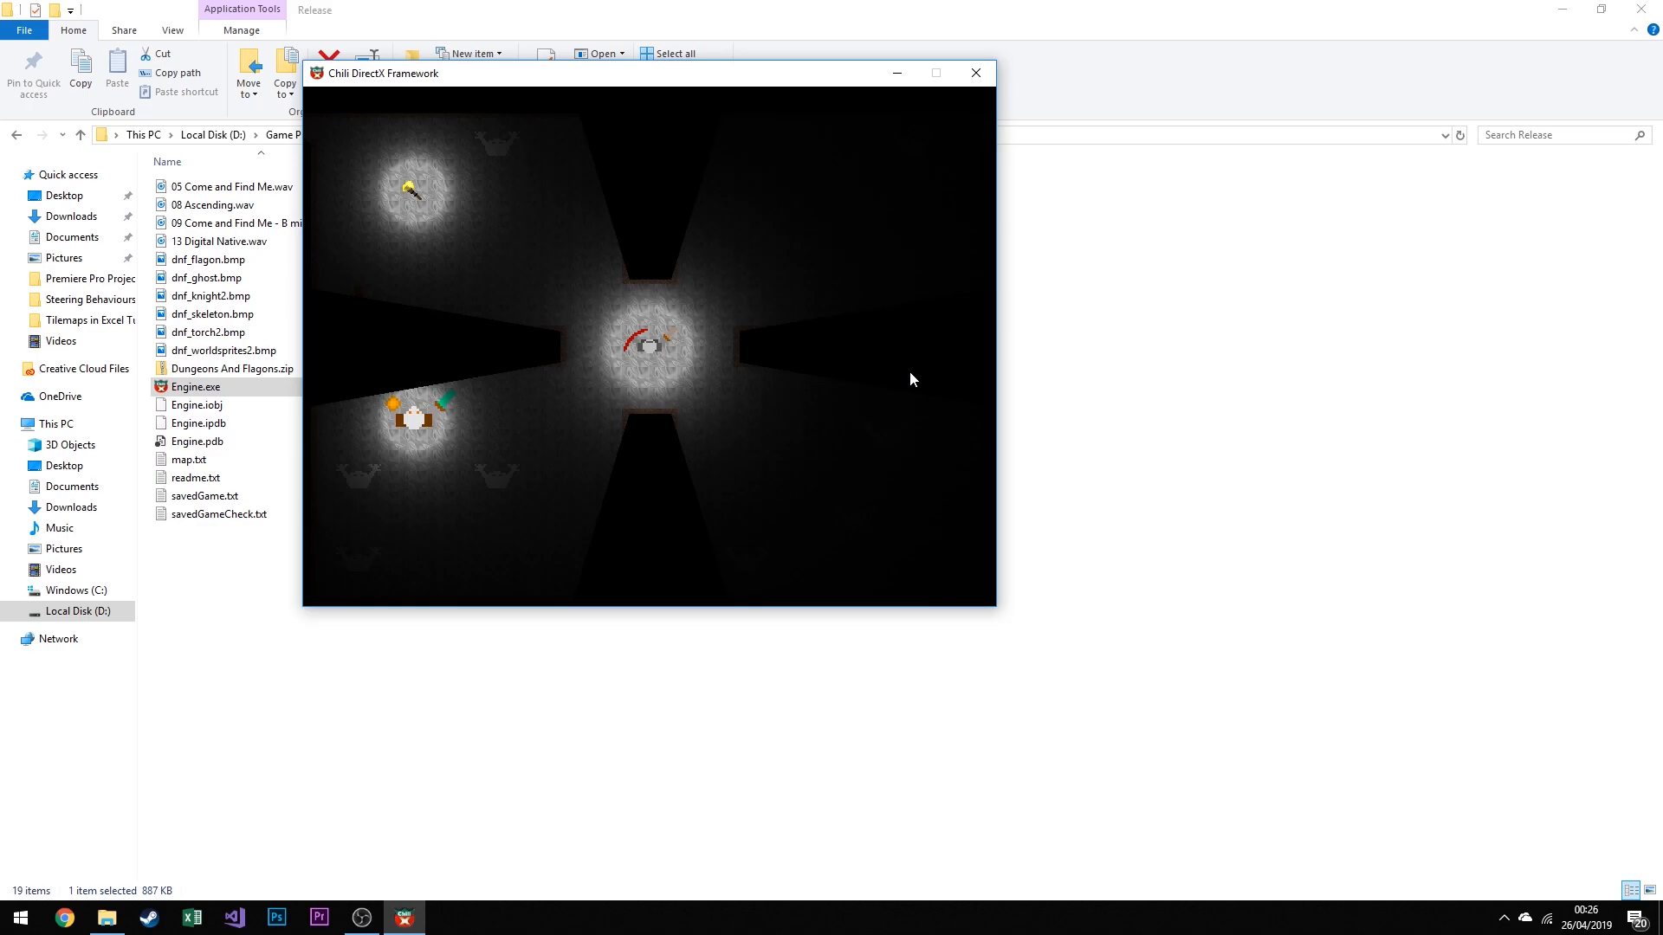
key(Right)
key(Up)
key(Down)
key(Left)
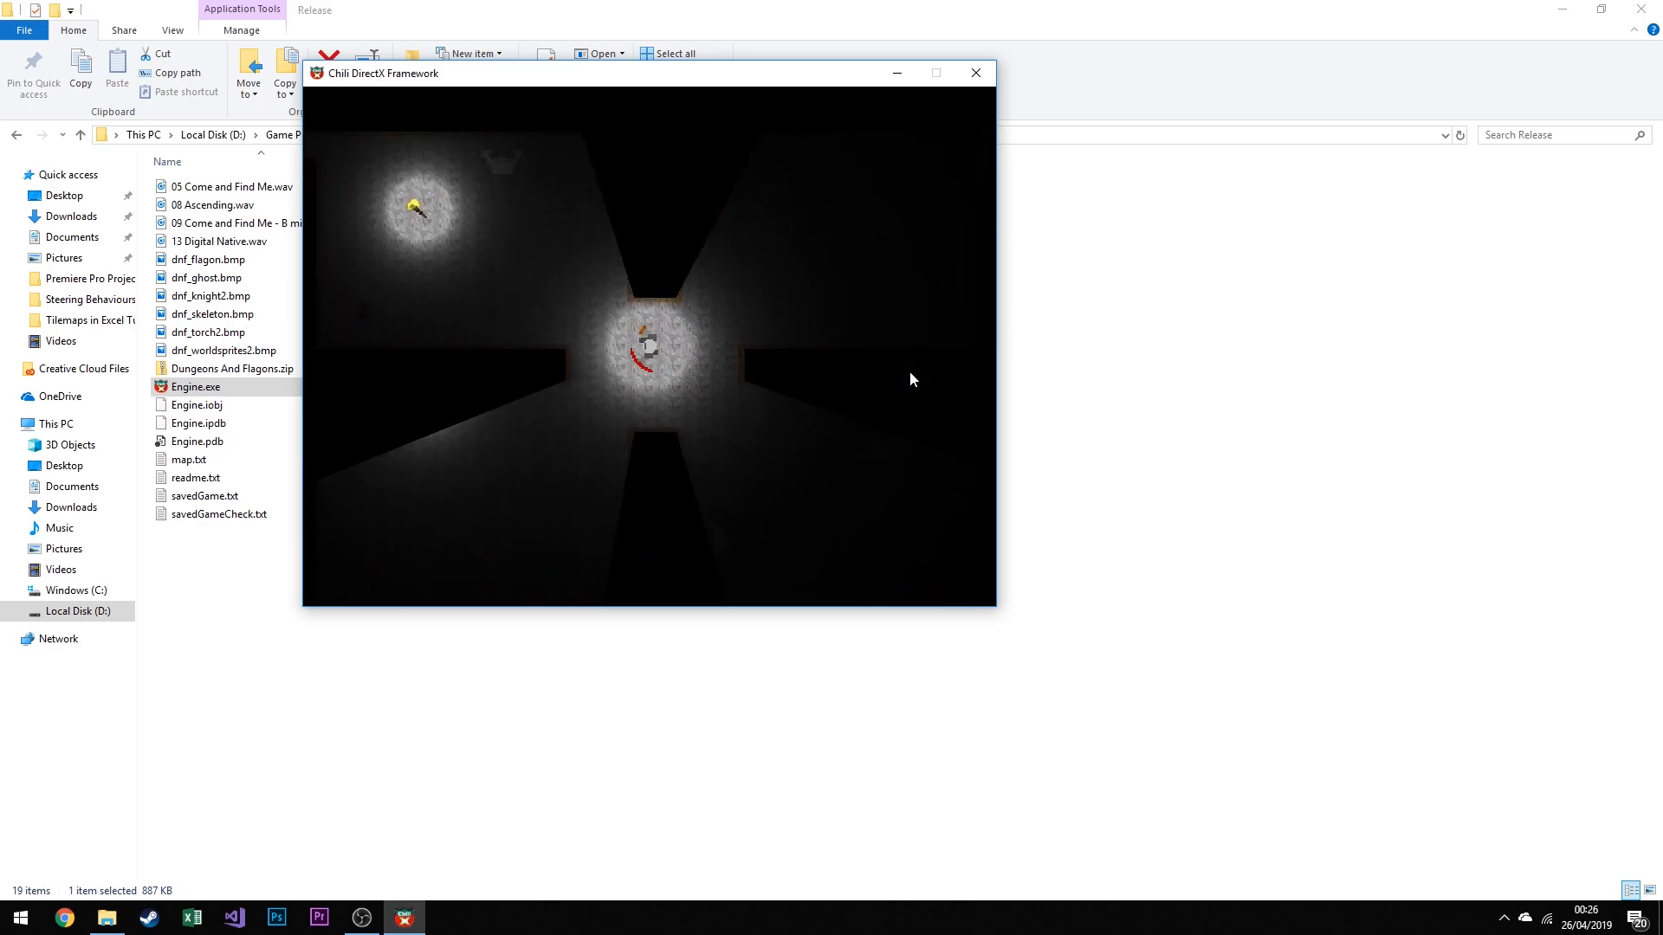
key(Down)
key(Right)
key(Up)
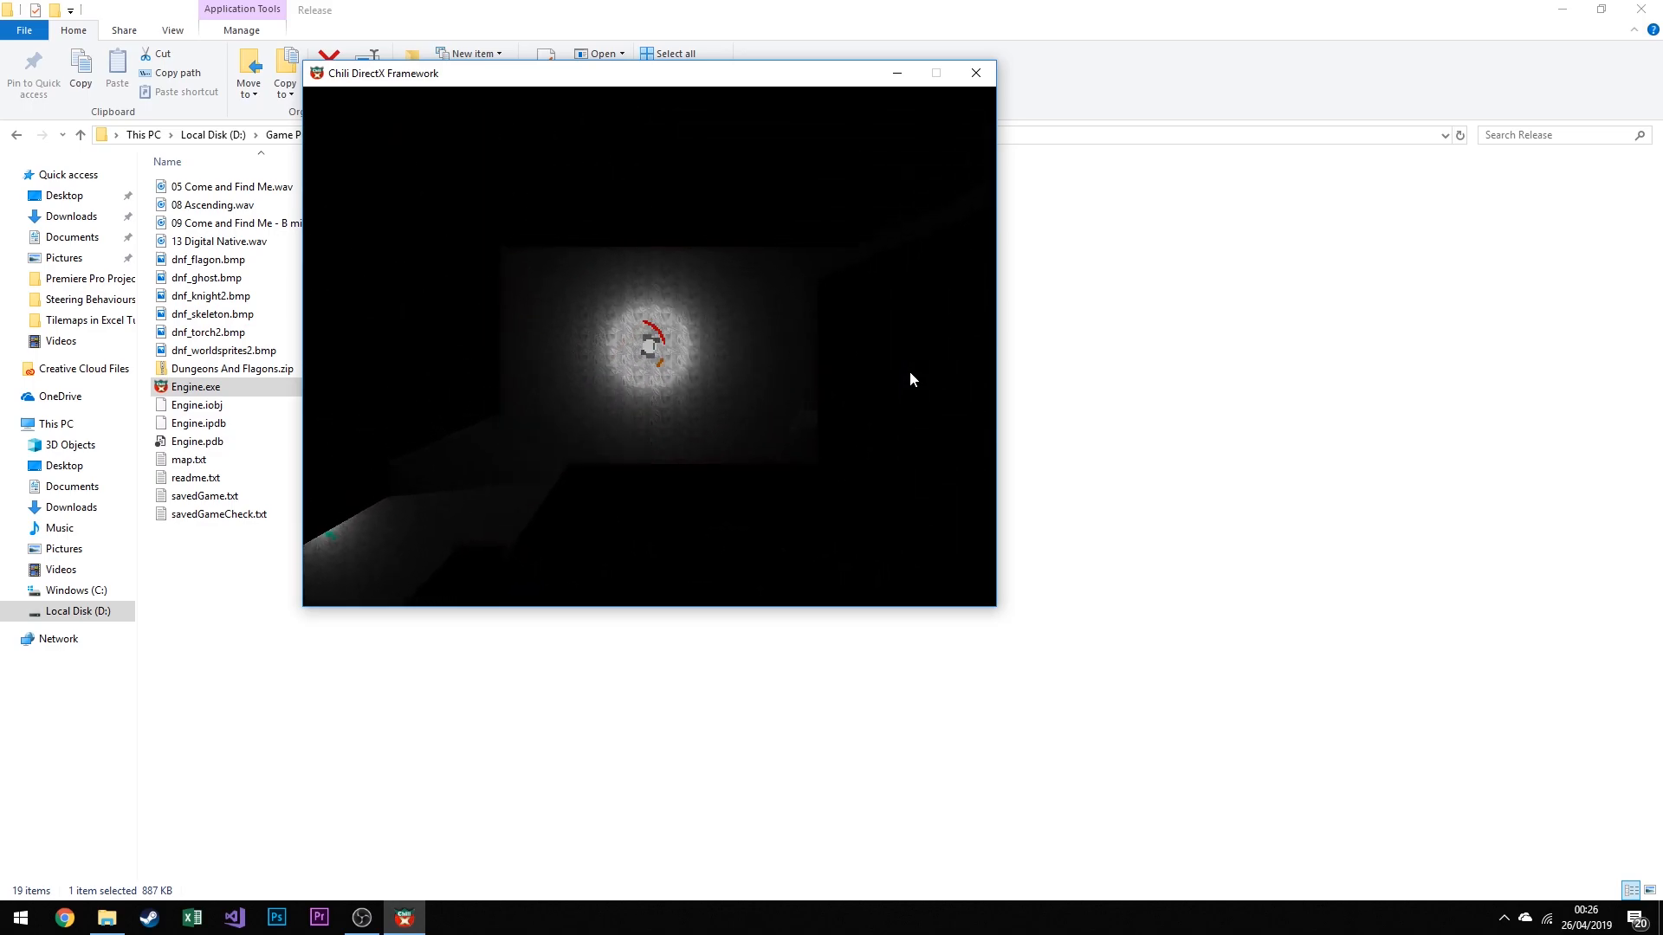
key(Right)
key(Up)
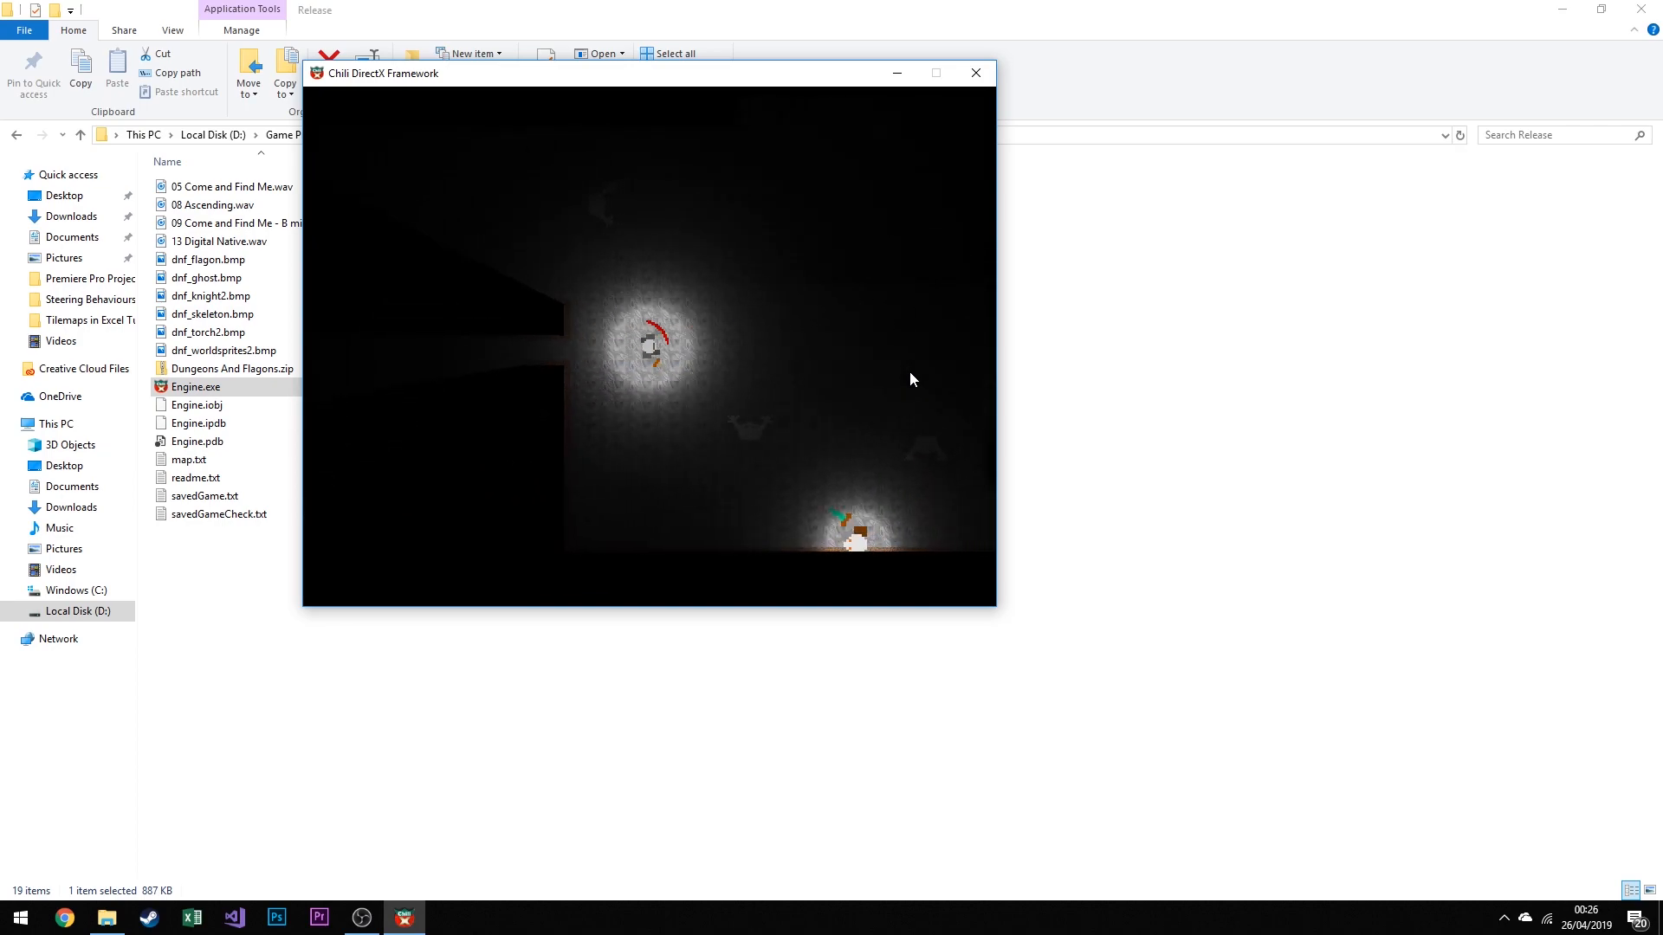
key(Right)
key(Up)
key(Down)
key(Up)
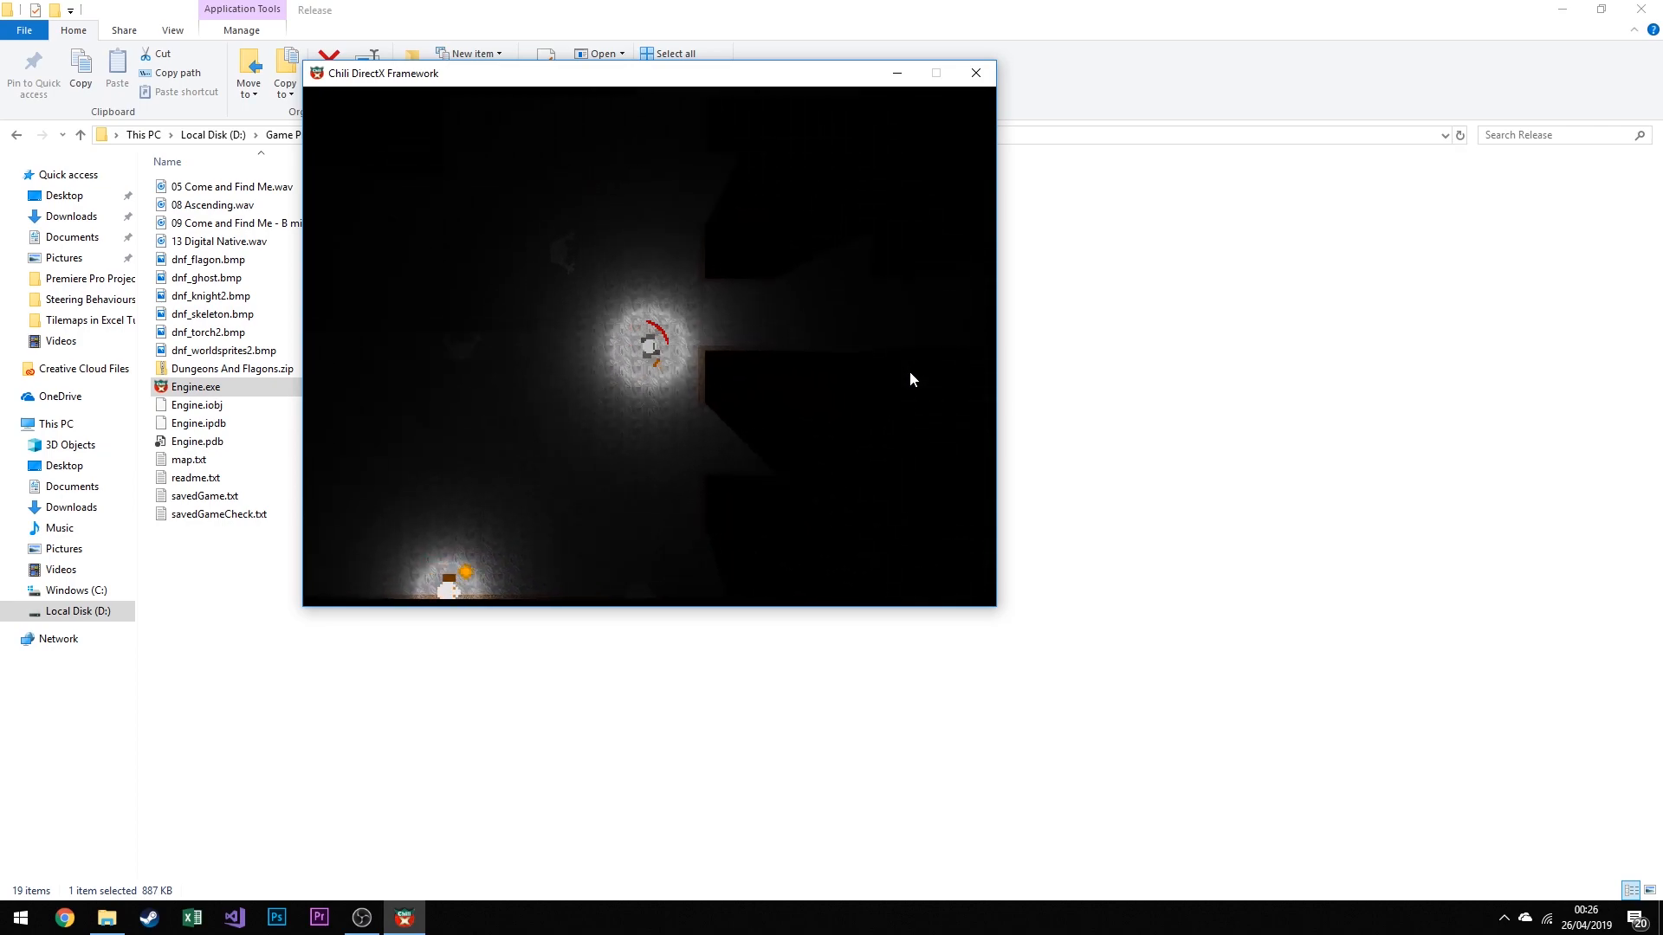
key(Up)
key(Right)
key(Down)
key(Left)
key(Right)
key(Down)
key(Right)
key(Down)
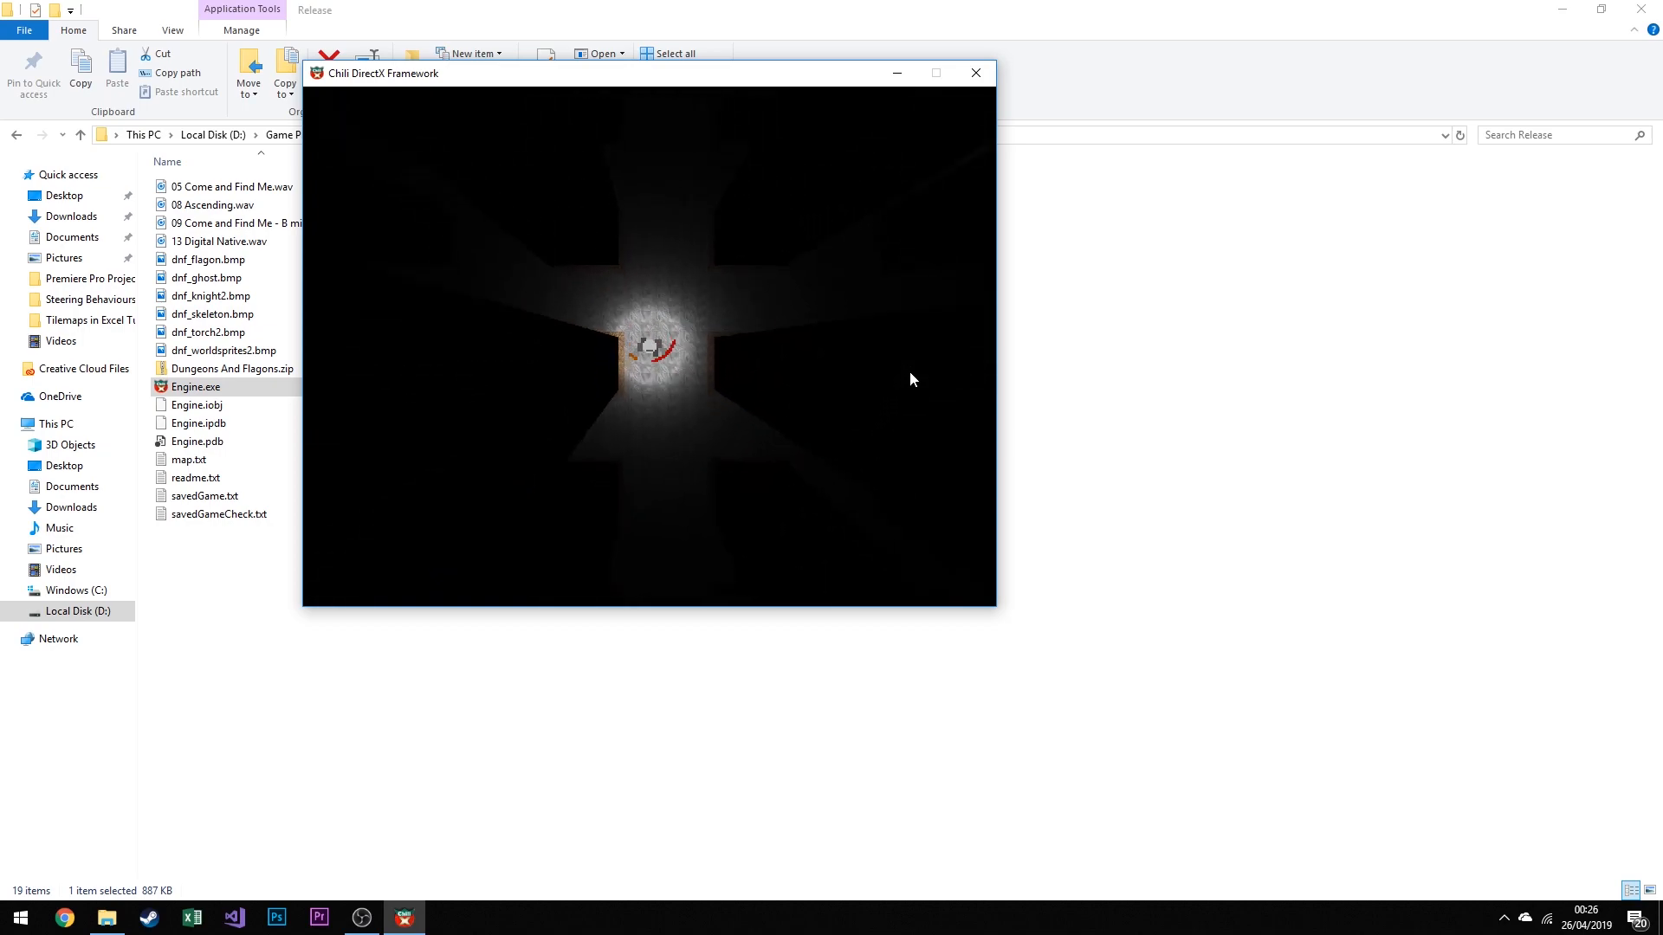
key(Right)
key(Up)
key(Left)
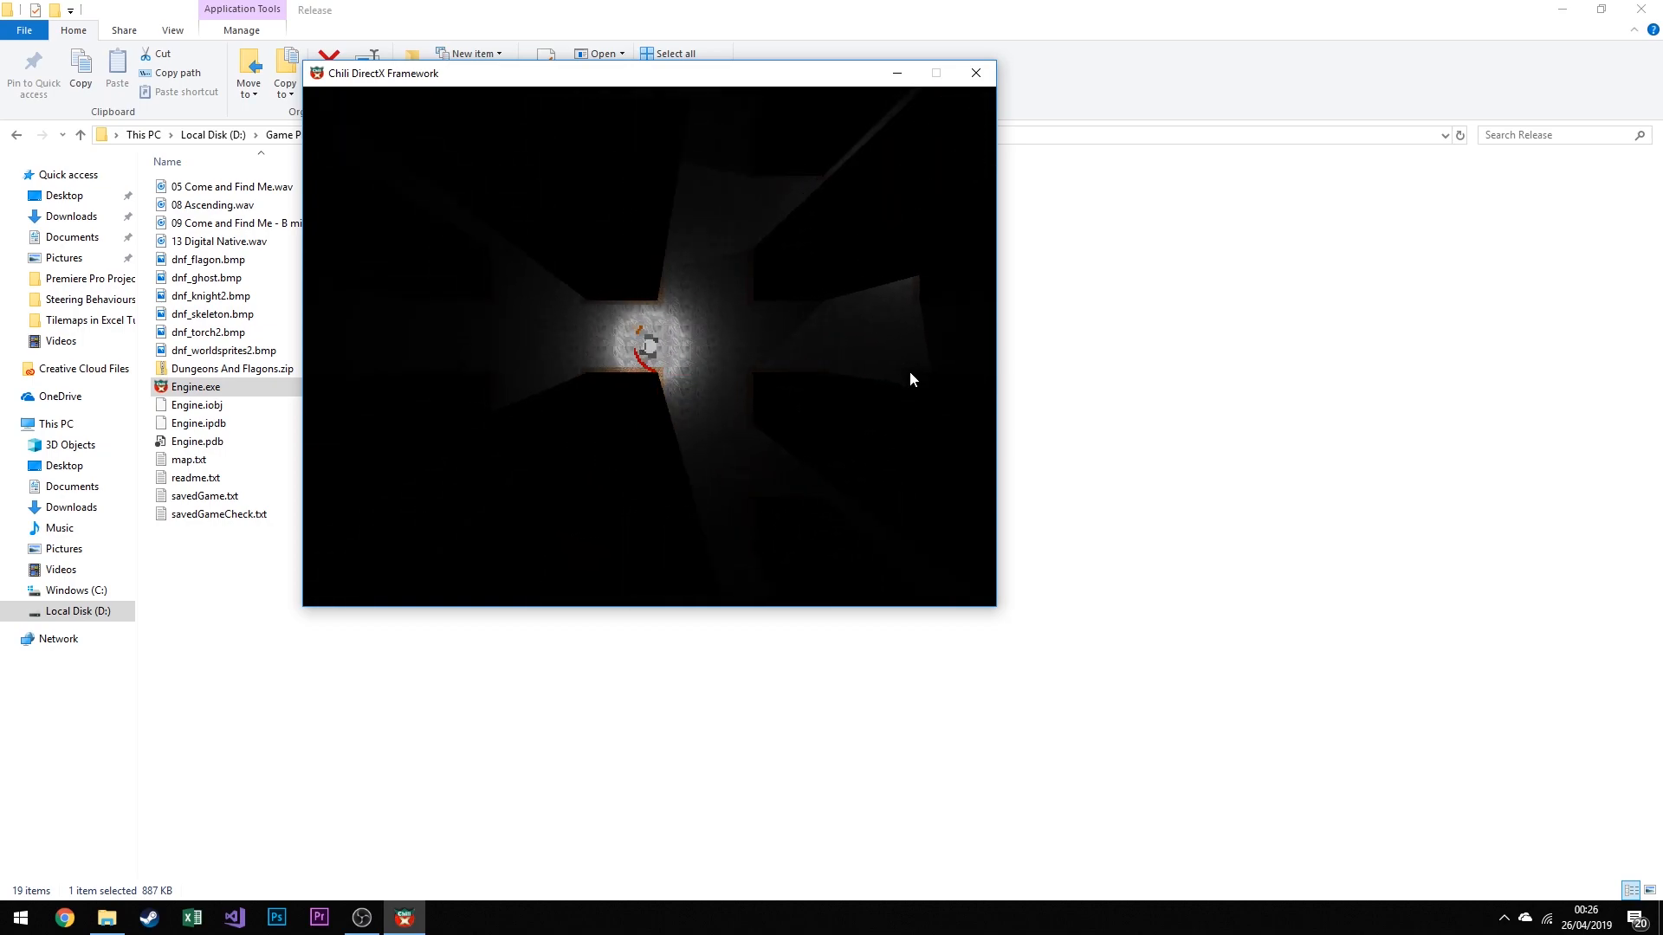
key(Up)
key(Left)
key(Up)
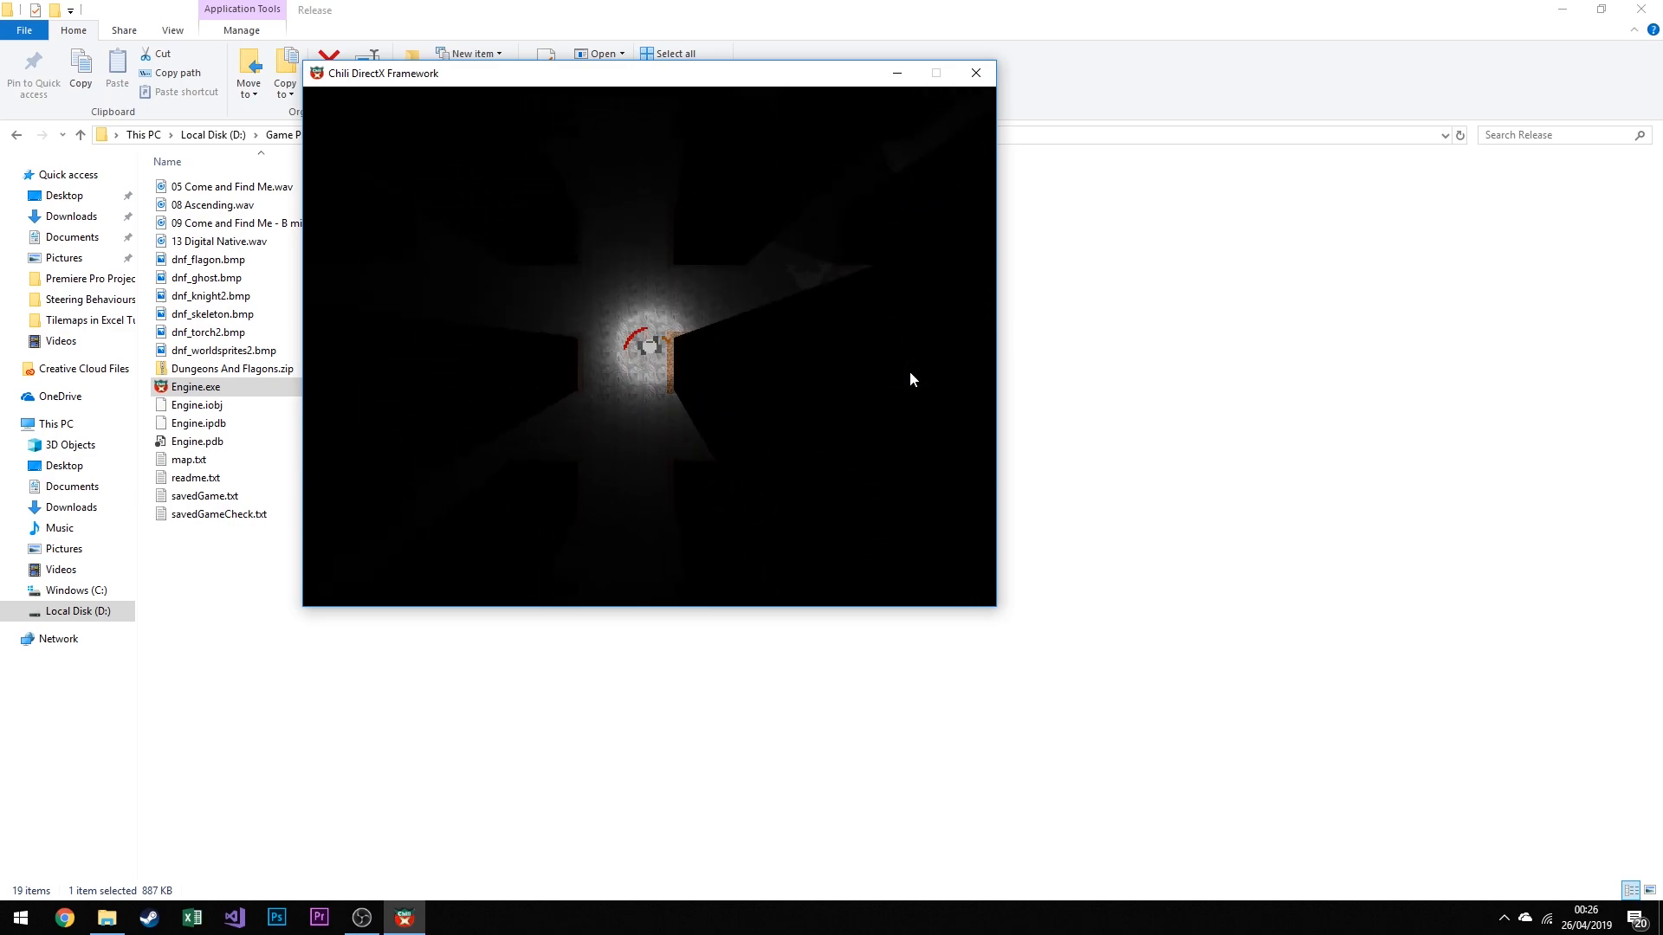
key(Right)
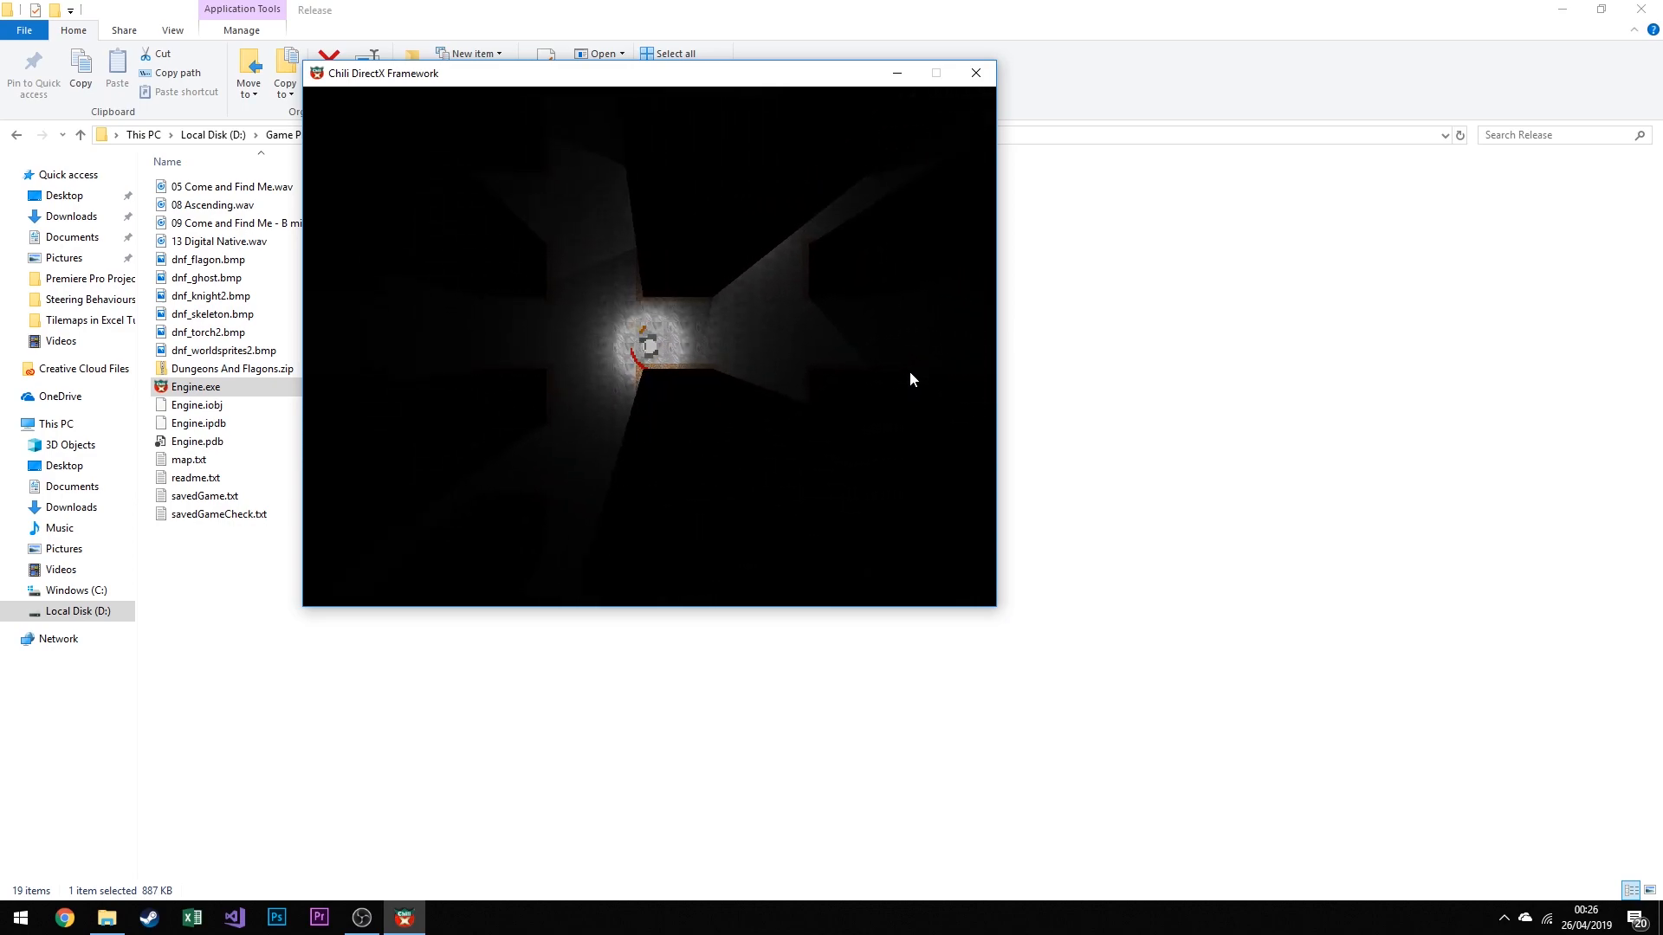
key(Down)
key(Right)
key(Right)
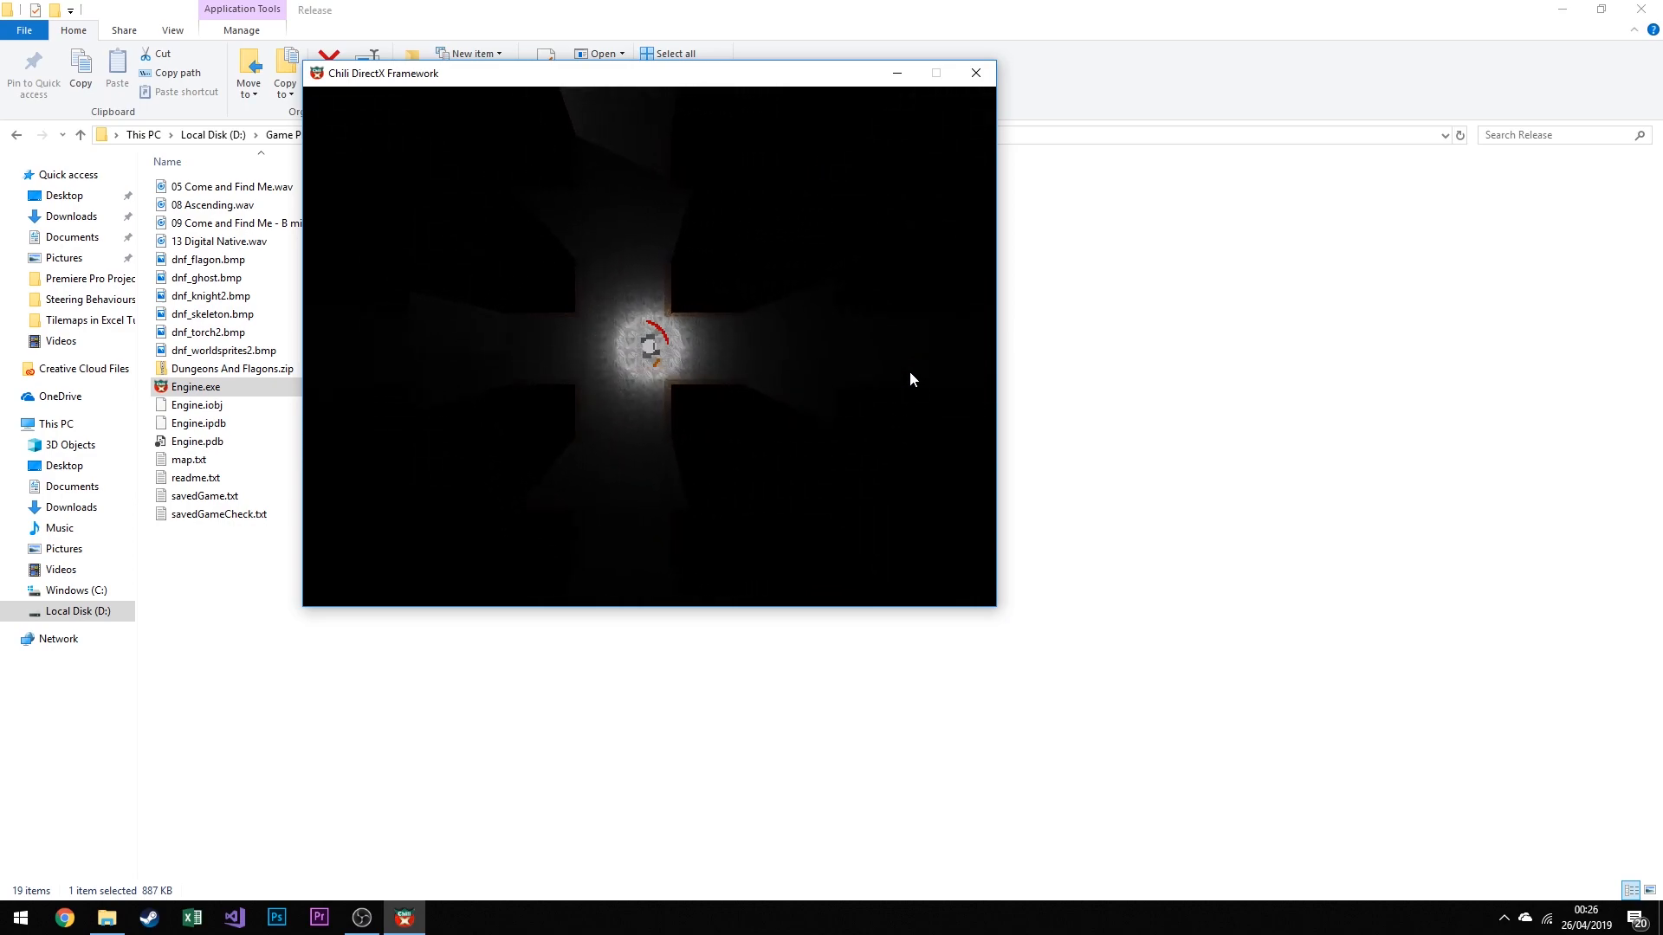
key(Right)
key(Up)
key(Right)
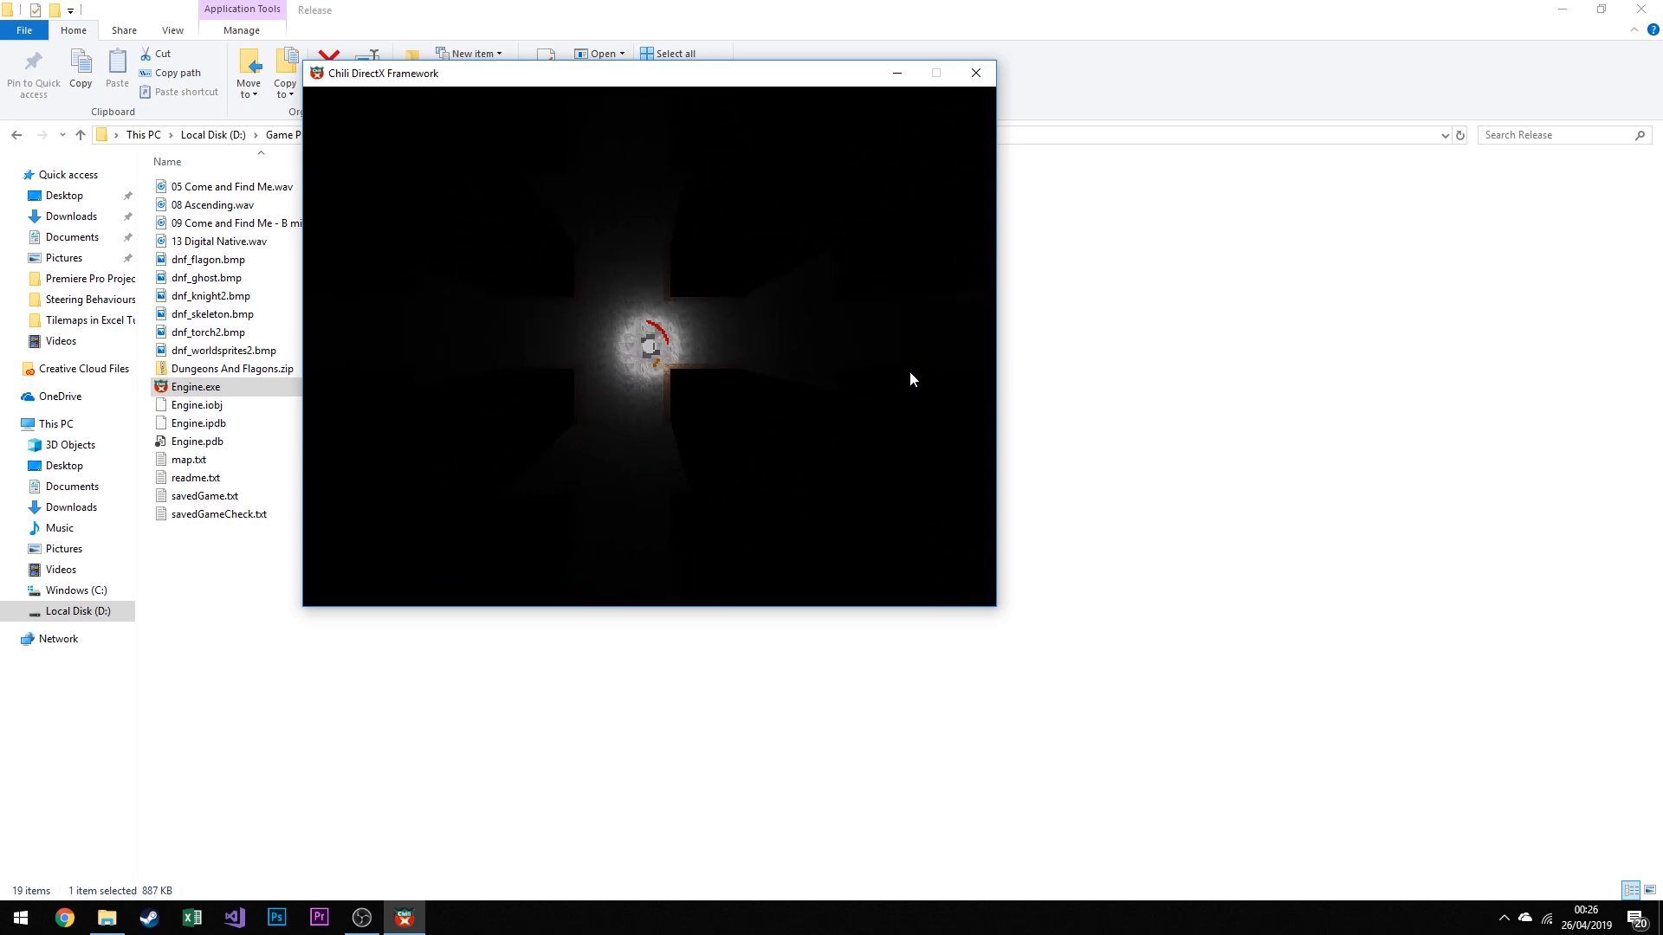
key(Left)
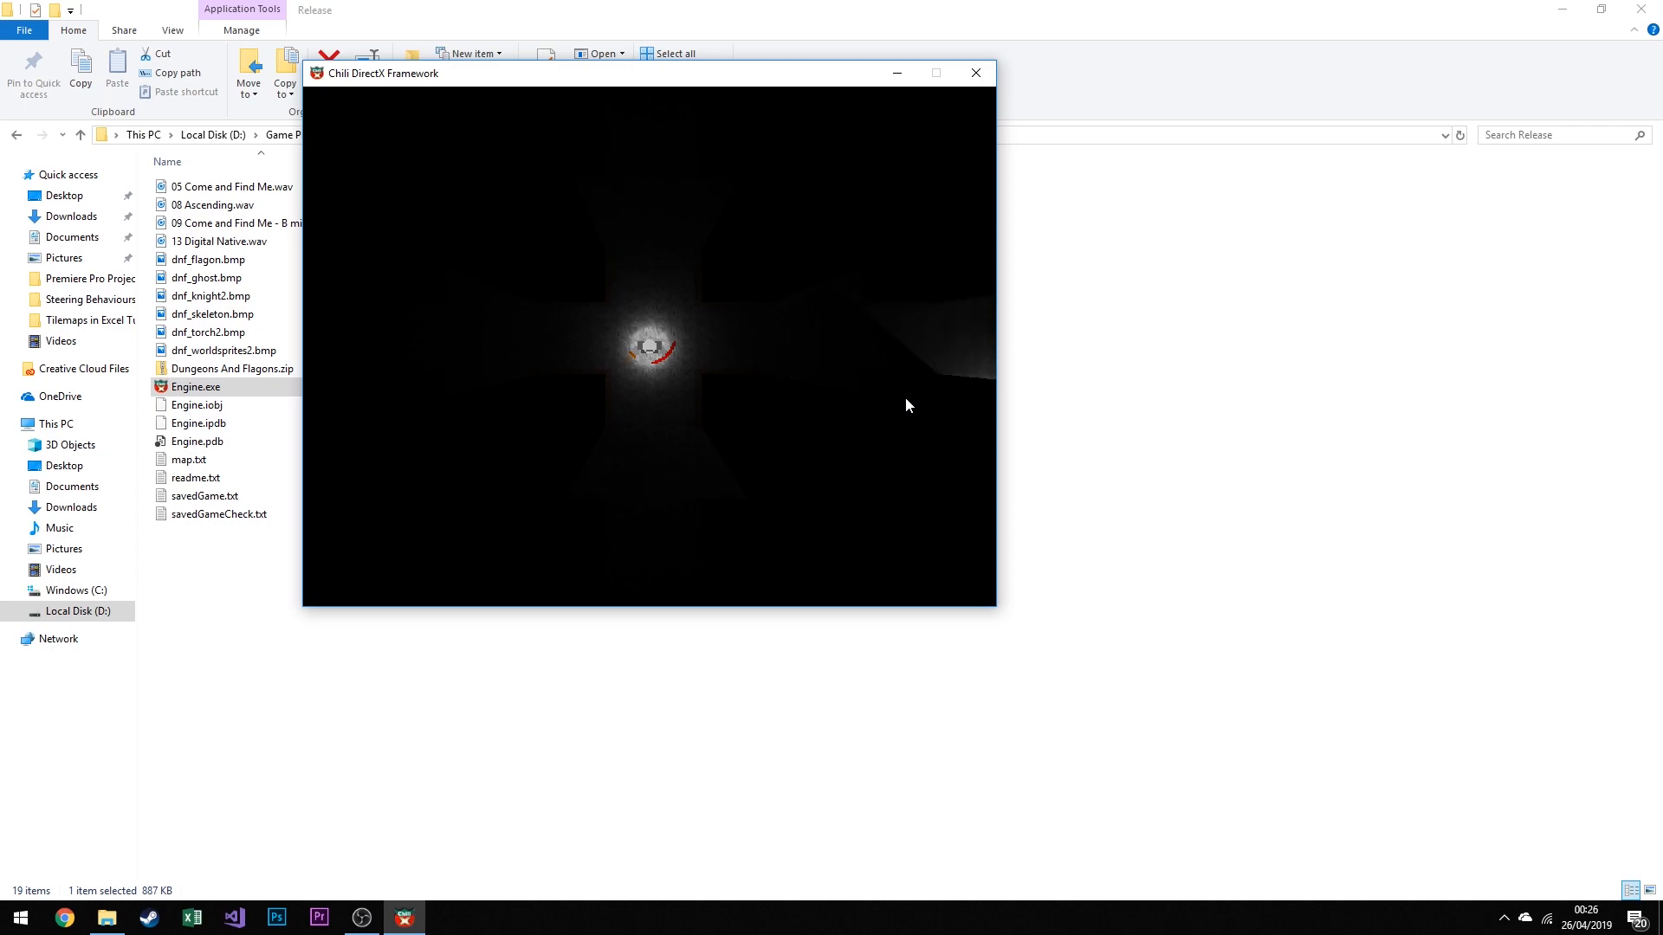
key(Right)
key(Left)
key(Up)
key(Right)
key(Left)
key(Down)
key(Up)
key(Right)
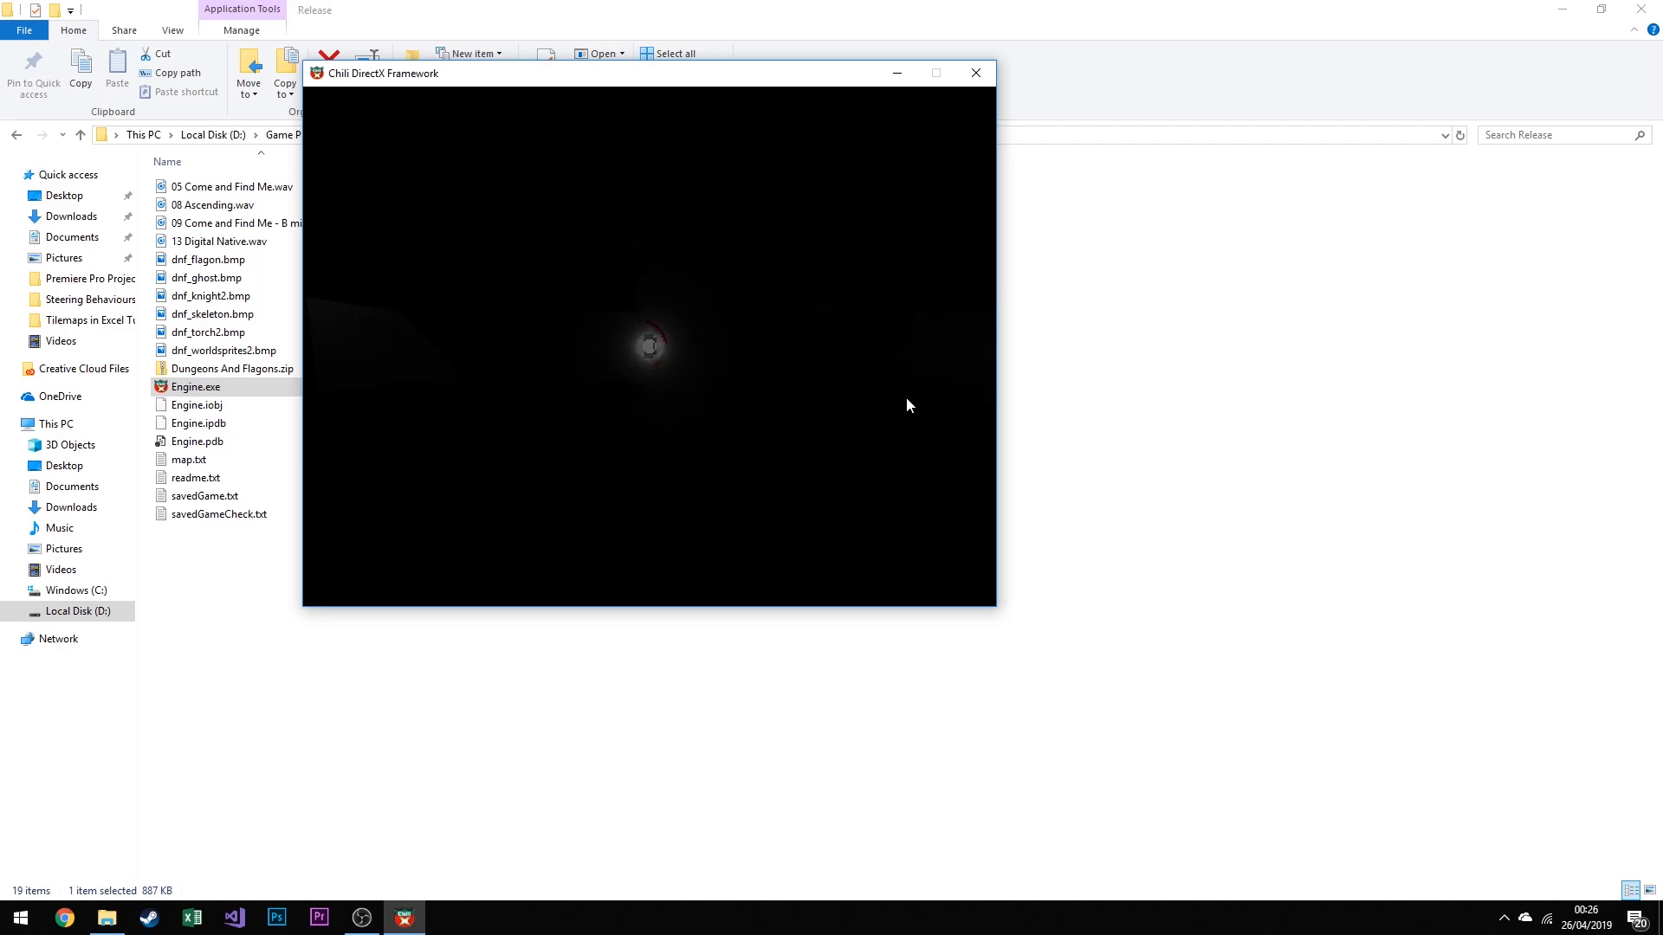
Examine the tilemap's layout, covering the lettering room, the pillar hall and the small four-way junction
drag(854, 684, 9, 286)
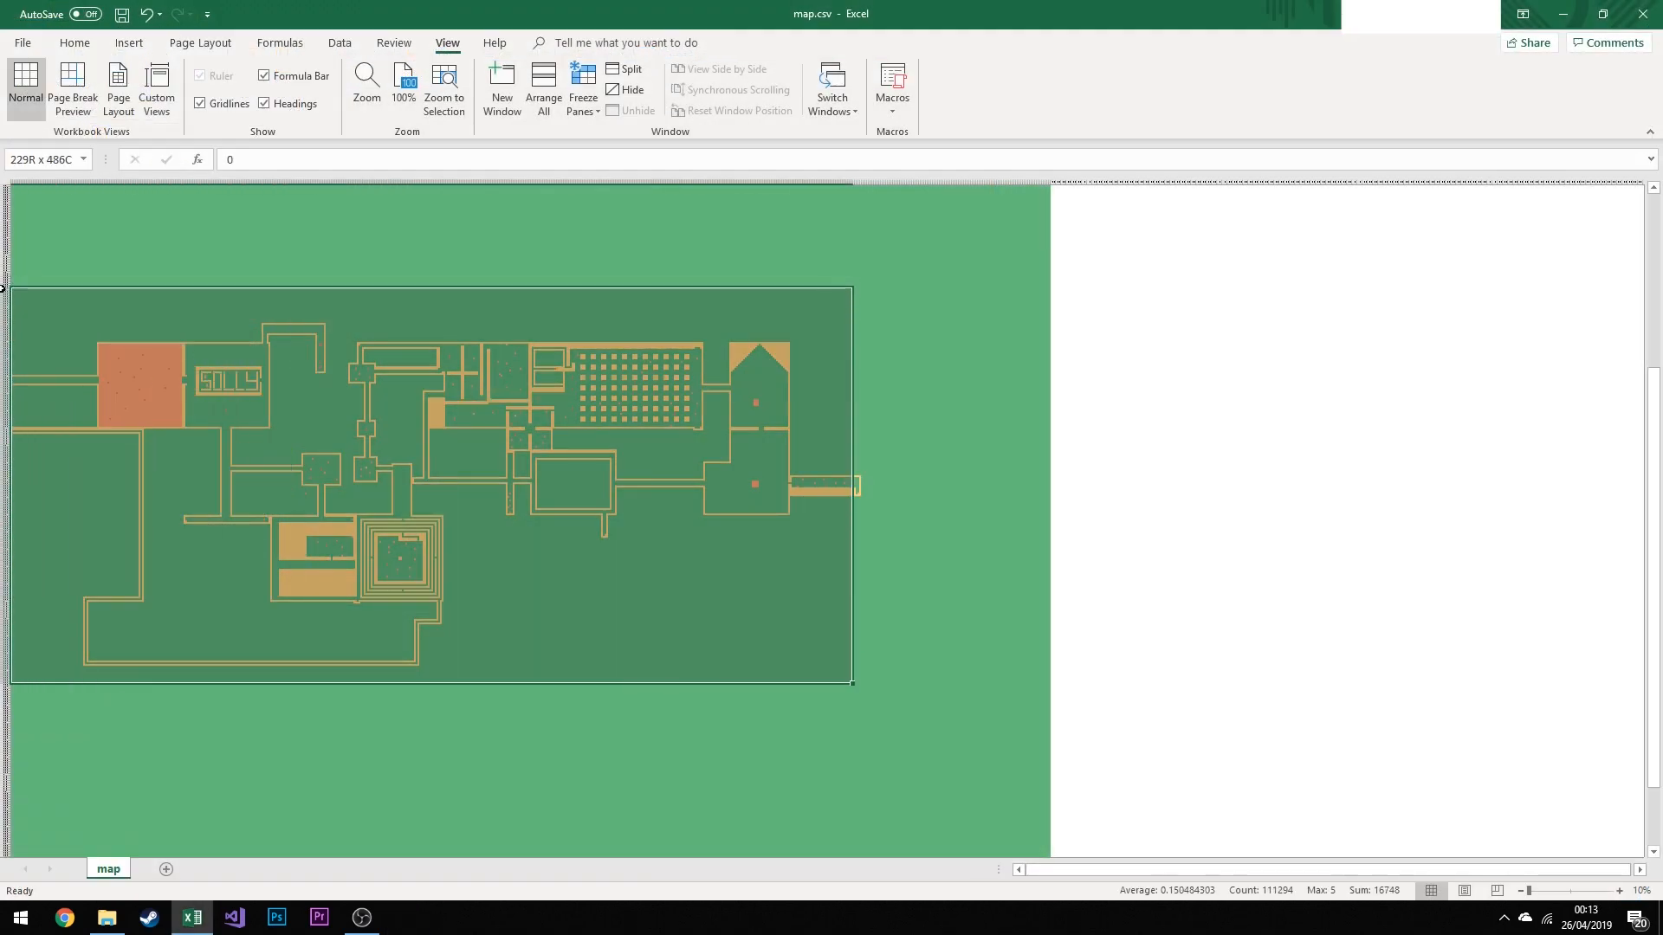
click(601, 408)
drag(213, 378, 263, 399)
click(227, 383)
click(255, 378)
click(246, 376)
click(453, 273)
drag(817, 343, 706, 421)
drag(631, 360, 690, 423)
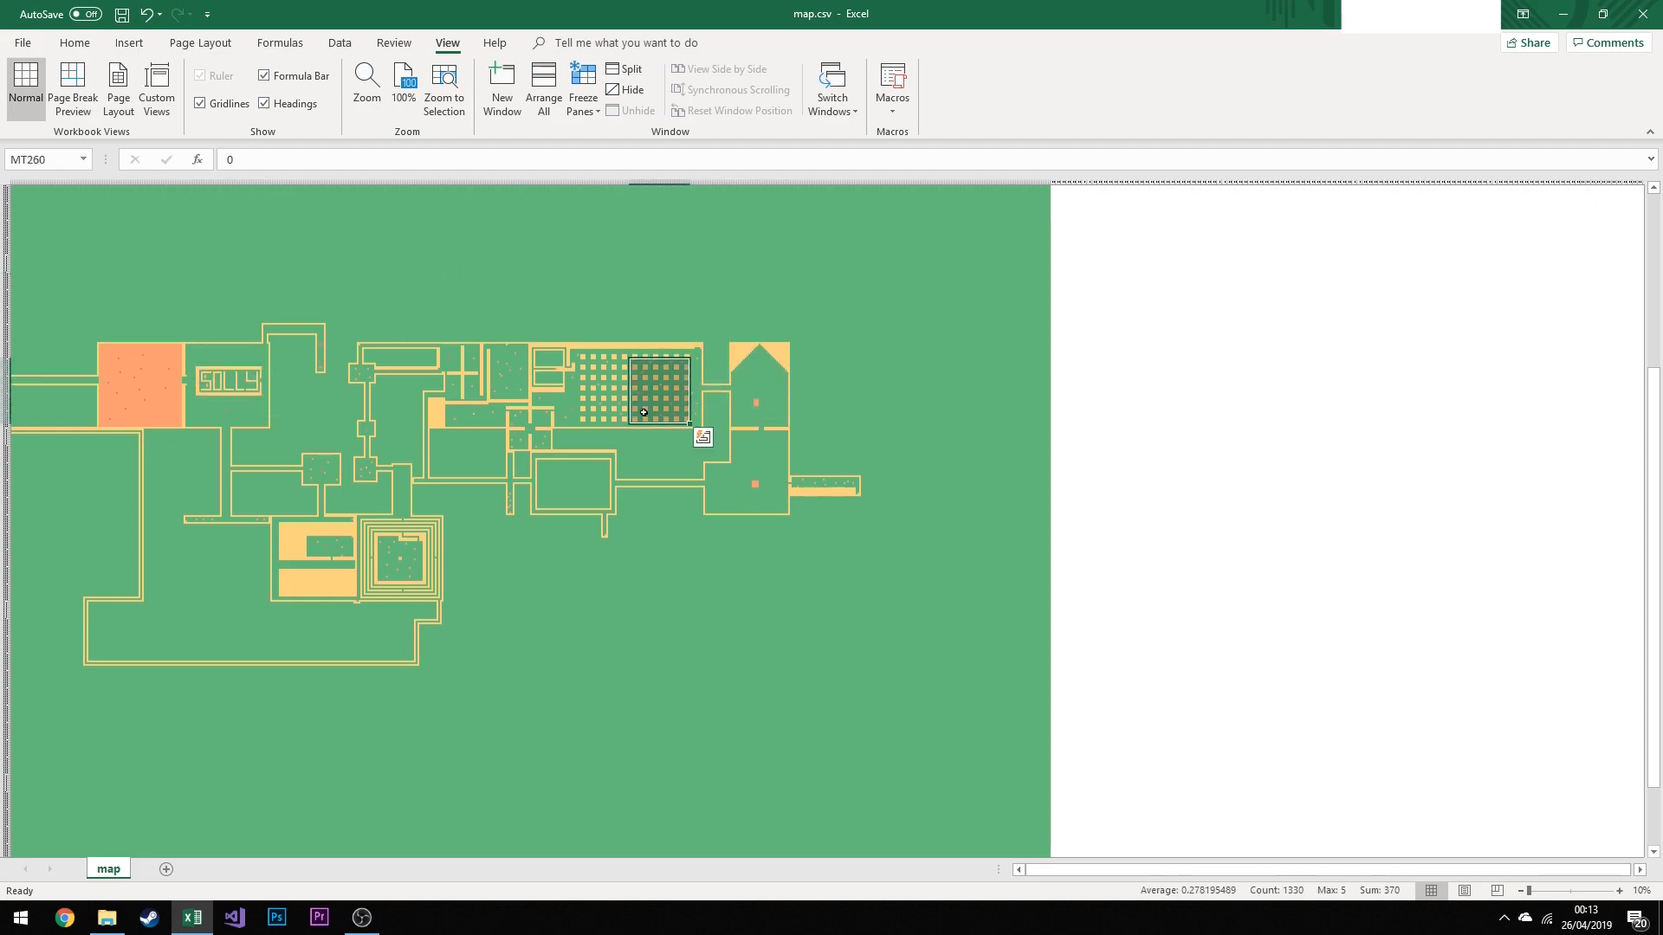
drag(577, 354, 694, 425)
click(709, 303)
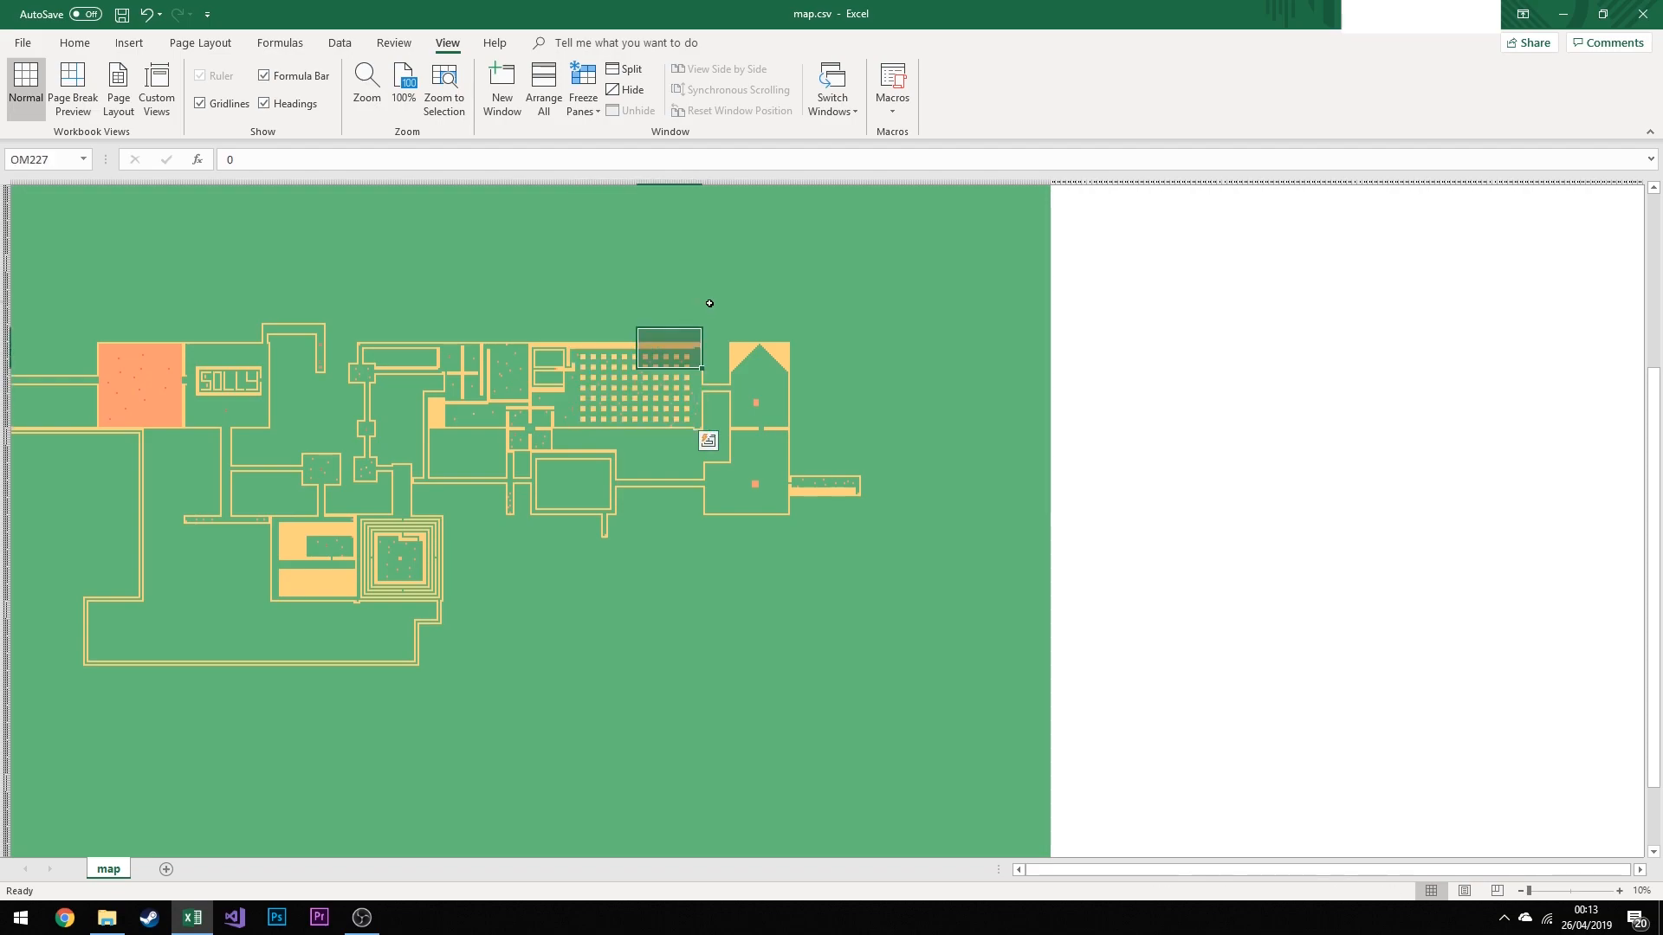
click(570, 301)
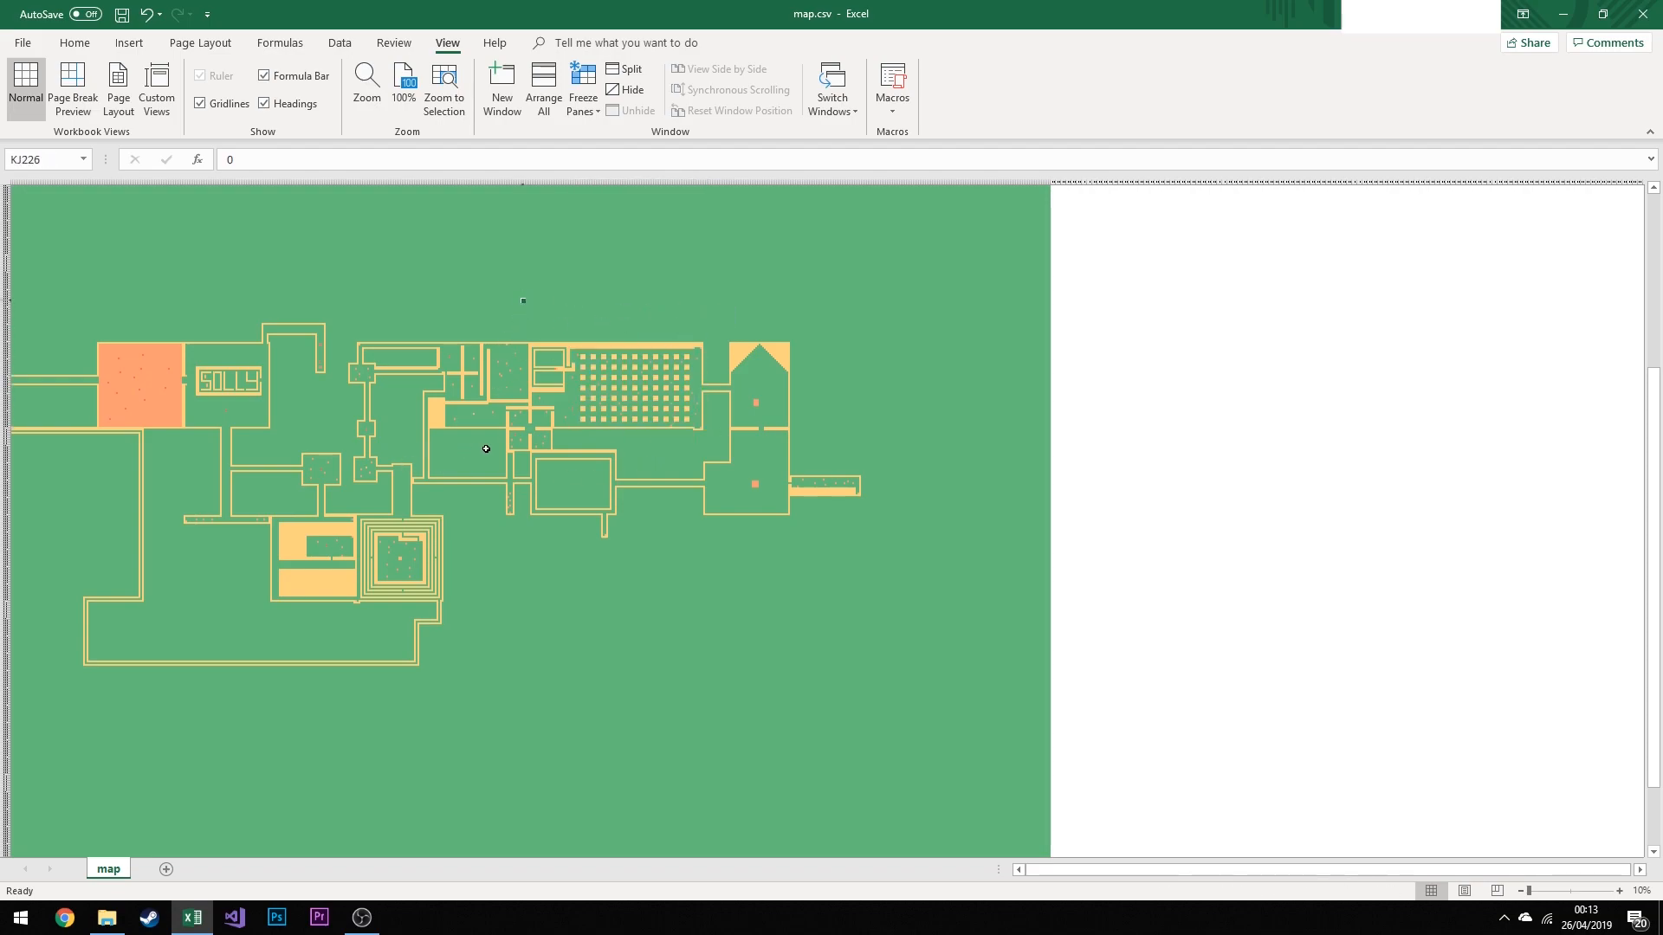
drag(513, 411, 551, 450)
click(546, 442)
click(570, 439)
click(533, 438)
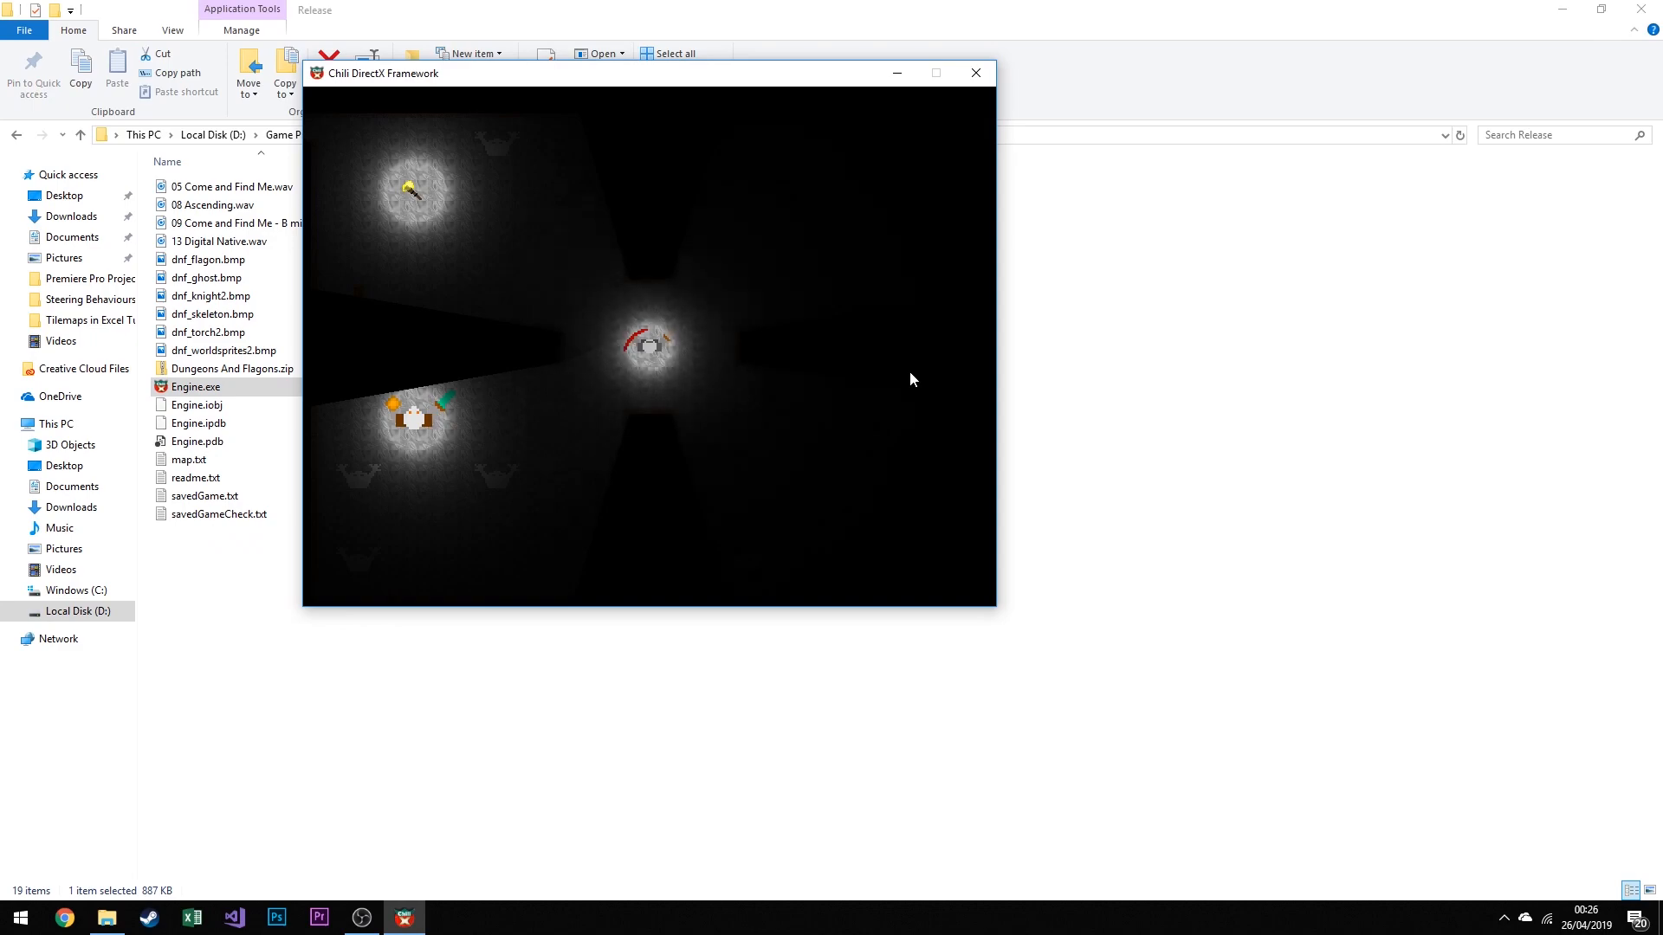
key(Right)
key(Up)
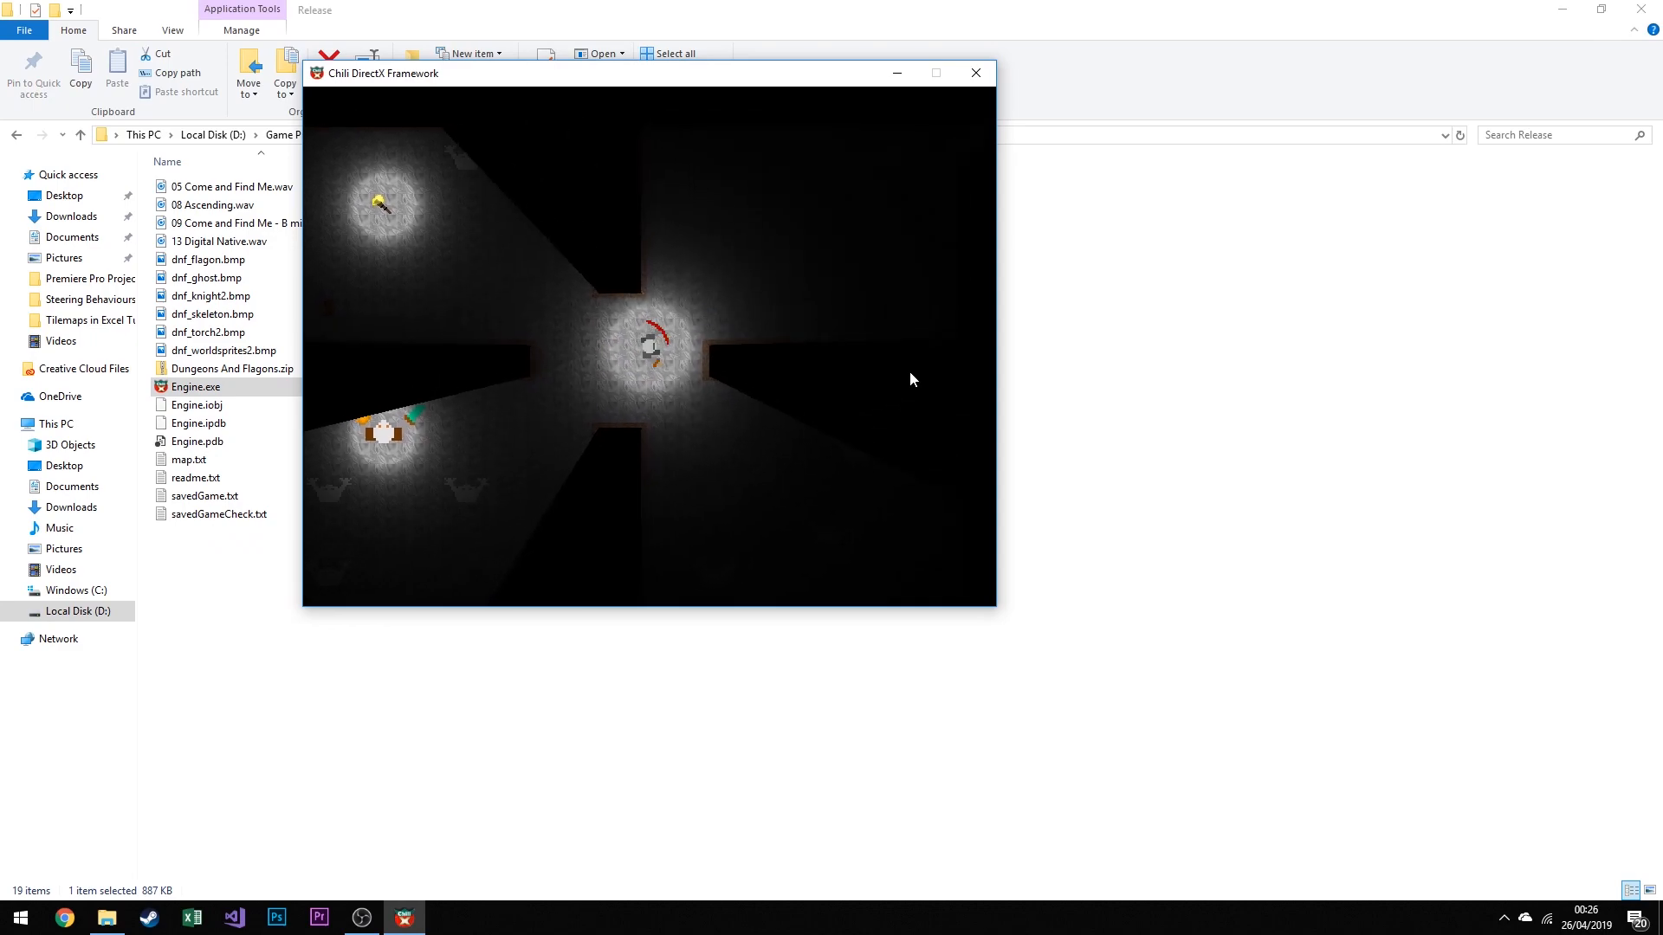
key(Left)
key(Down)
key(Right)
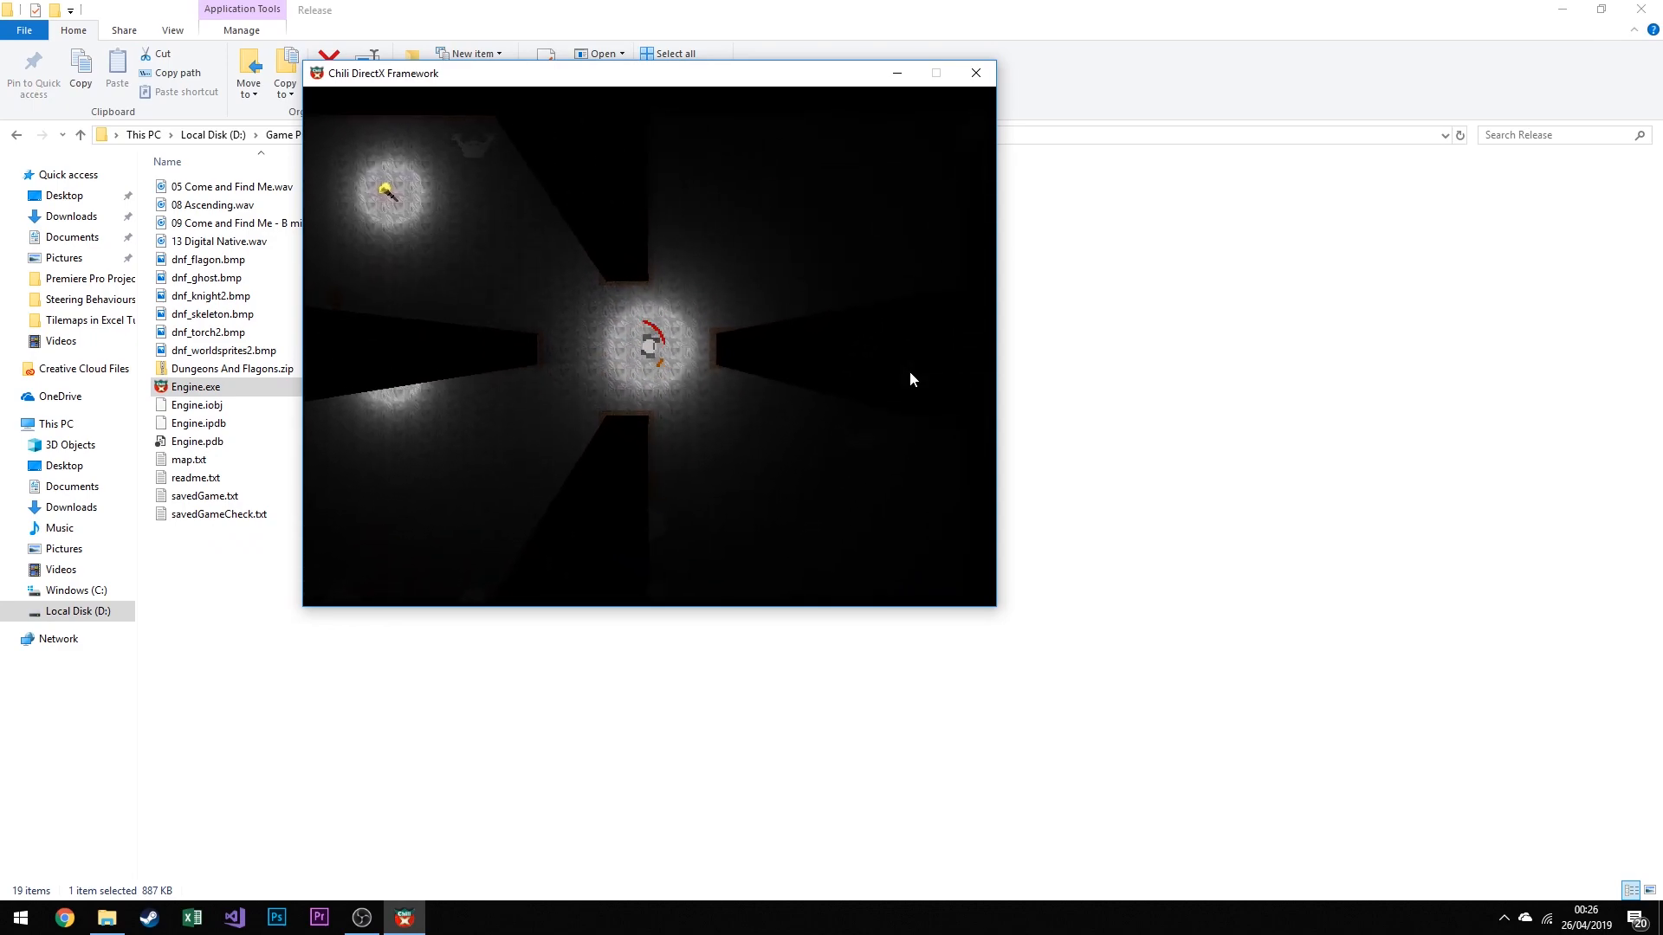
key(Up)
key(Right)
key(Up)
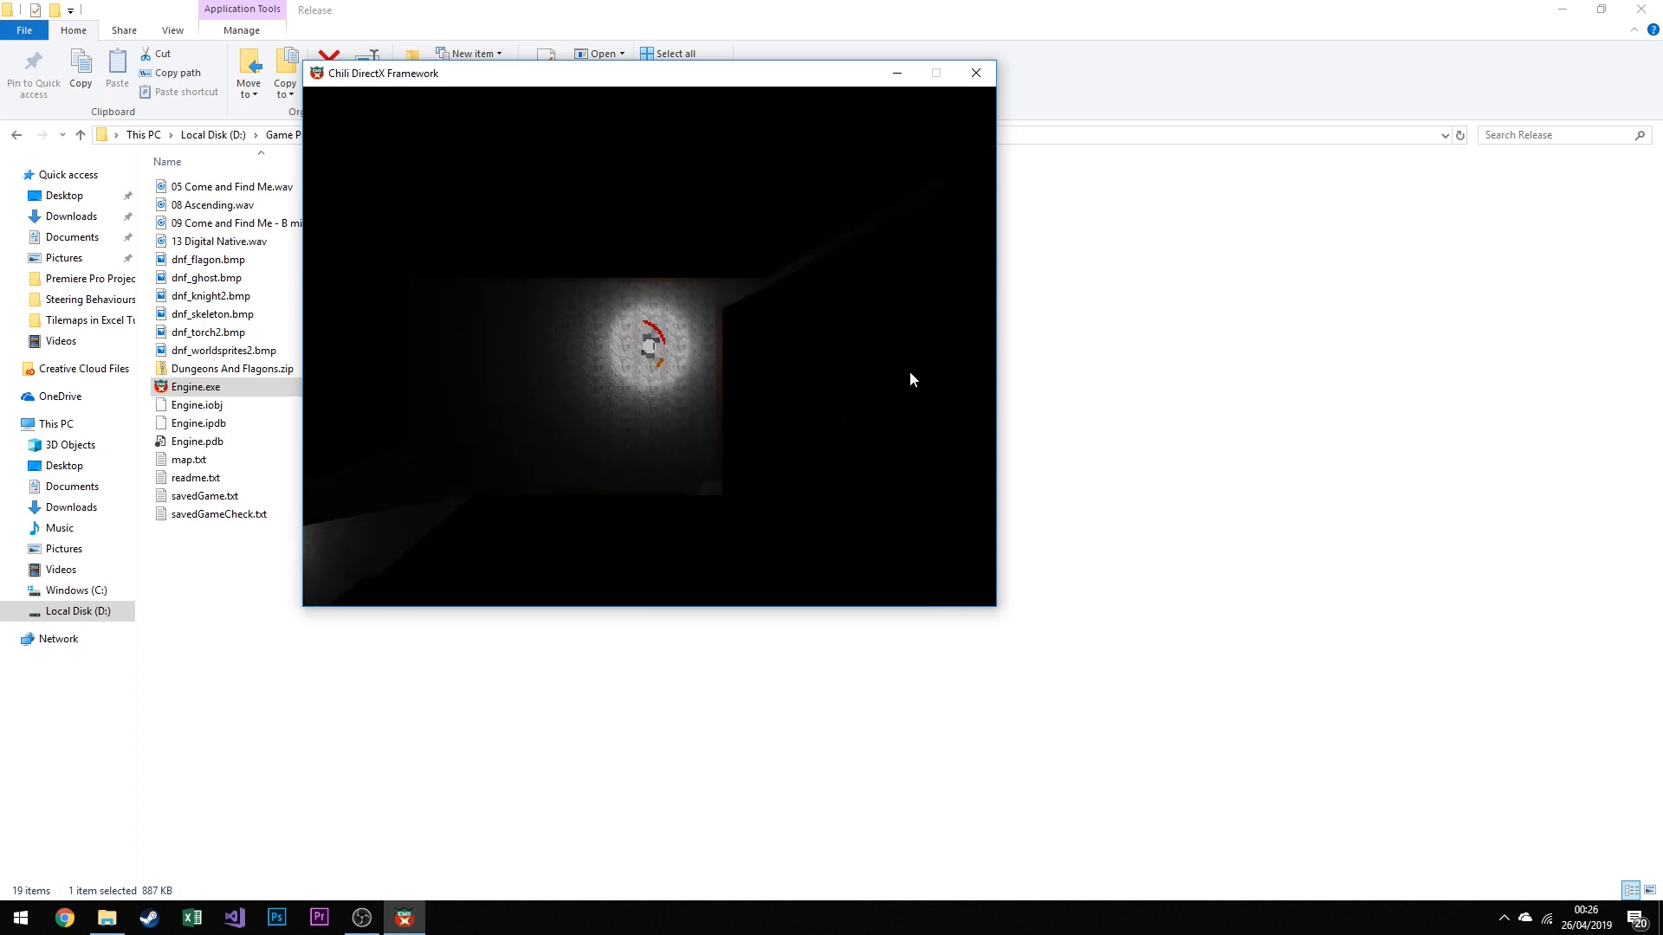
key(Right)
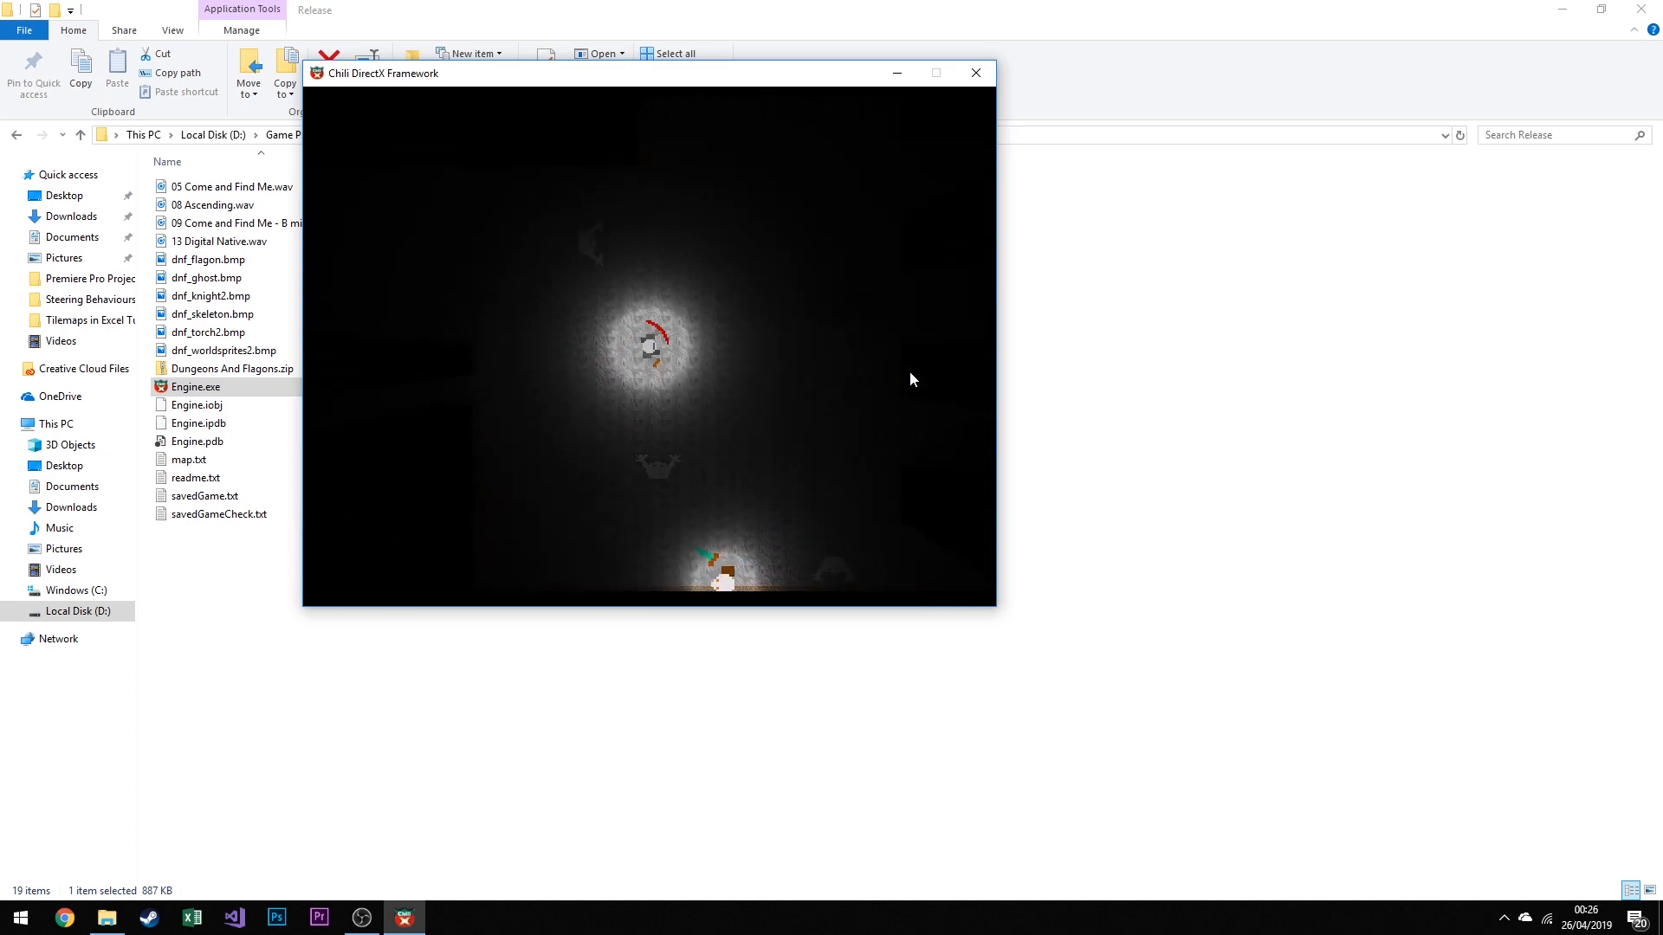
key(Up)
key(Right)
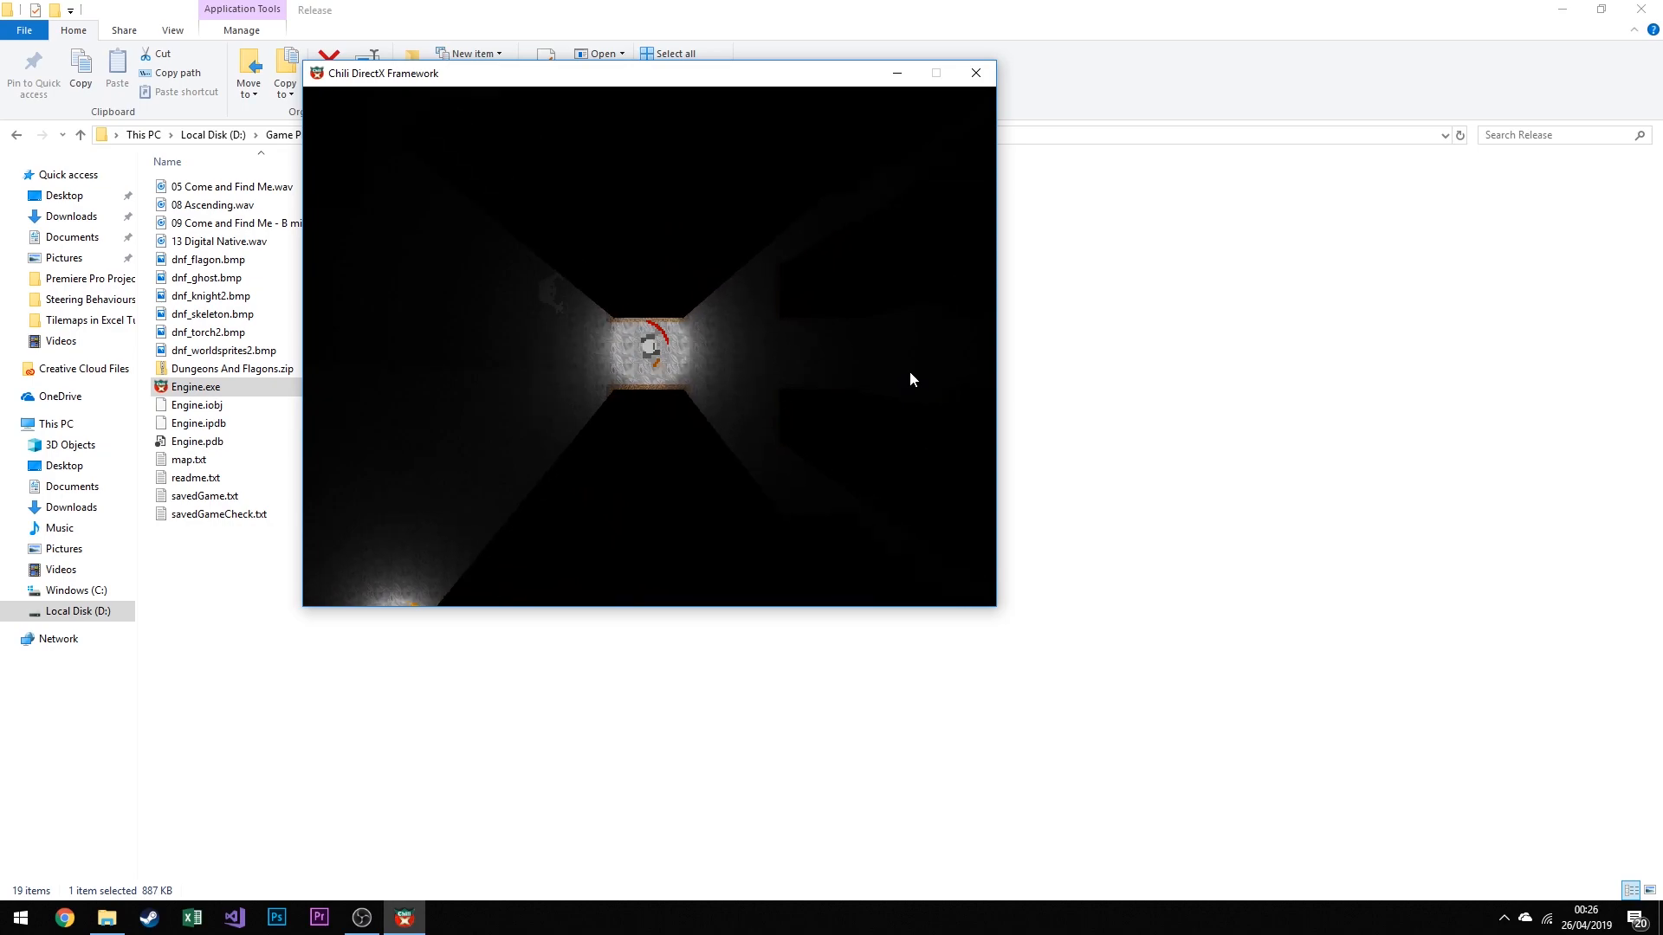
key(Right)
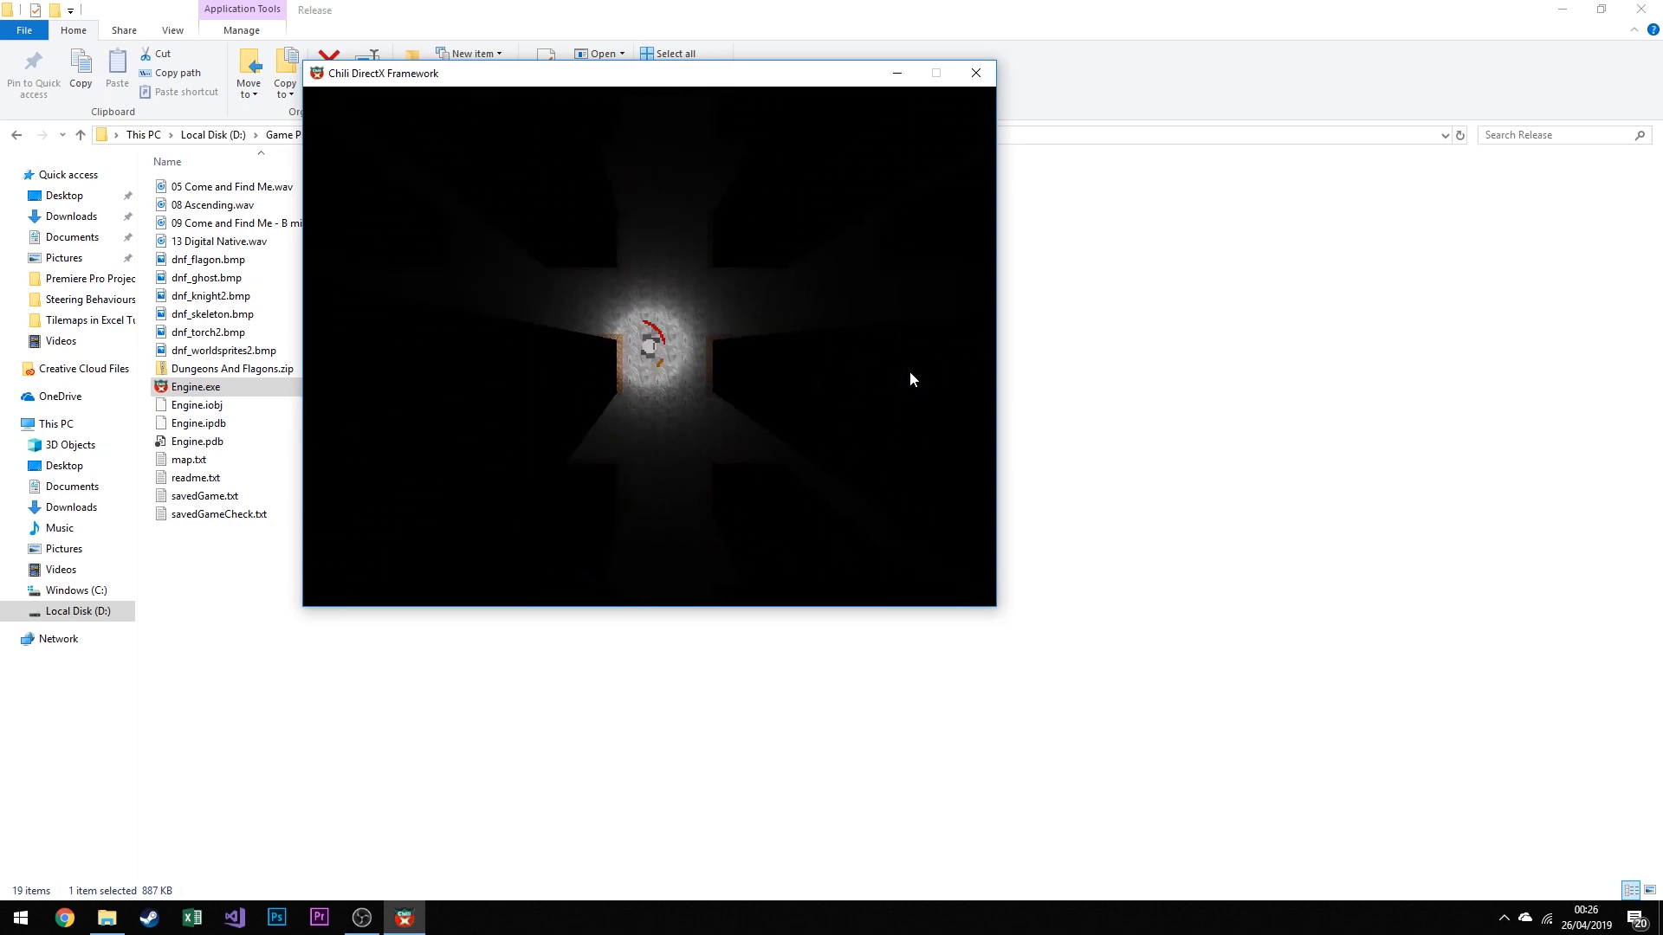
key(Right)
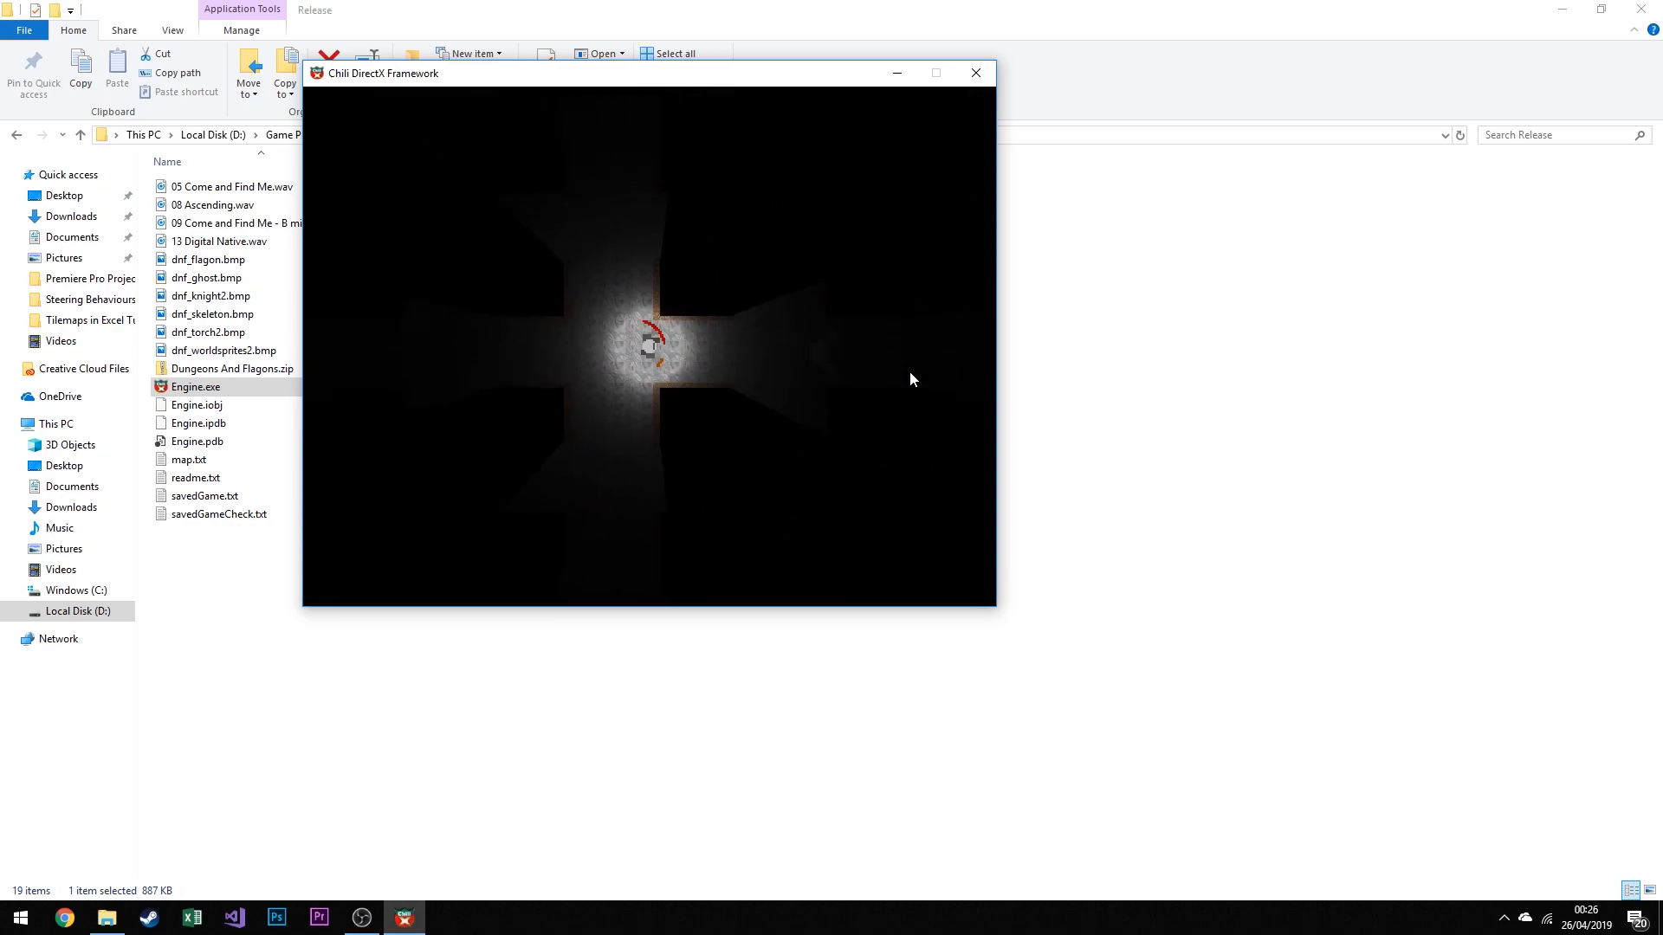
key(Up)
key(Up)
key(Right)
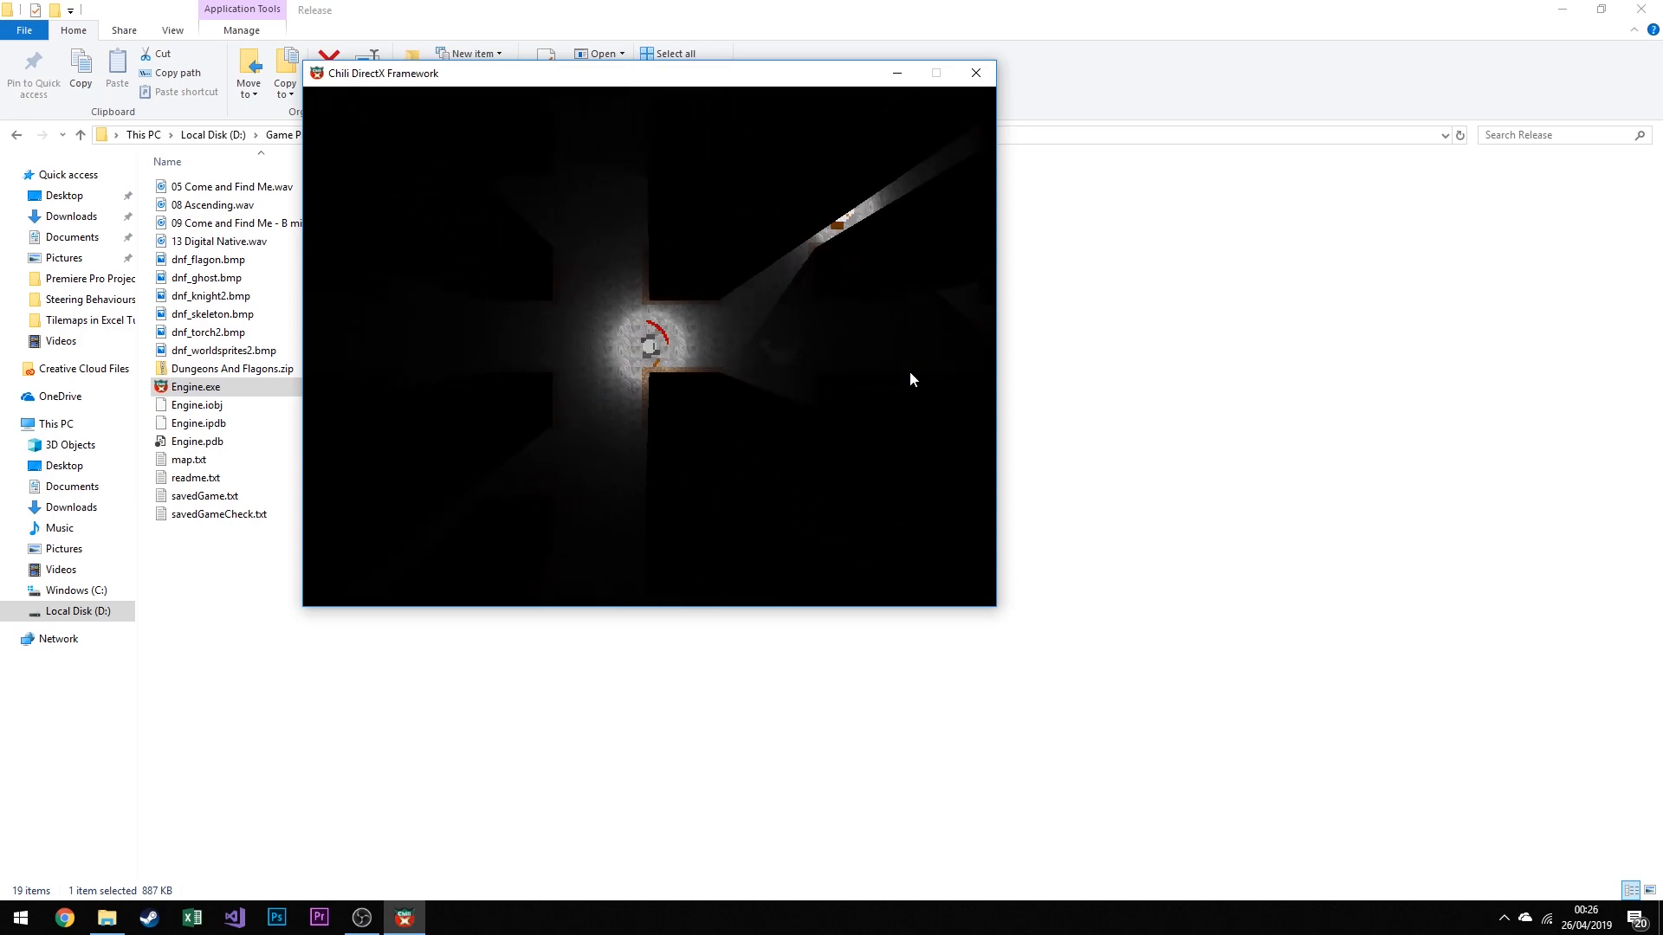
key(Up)
key(Right)
key(Down)
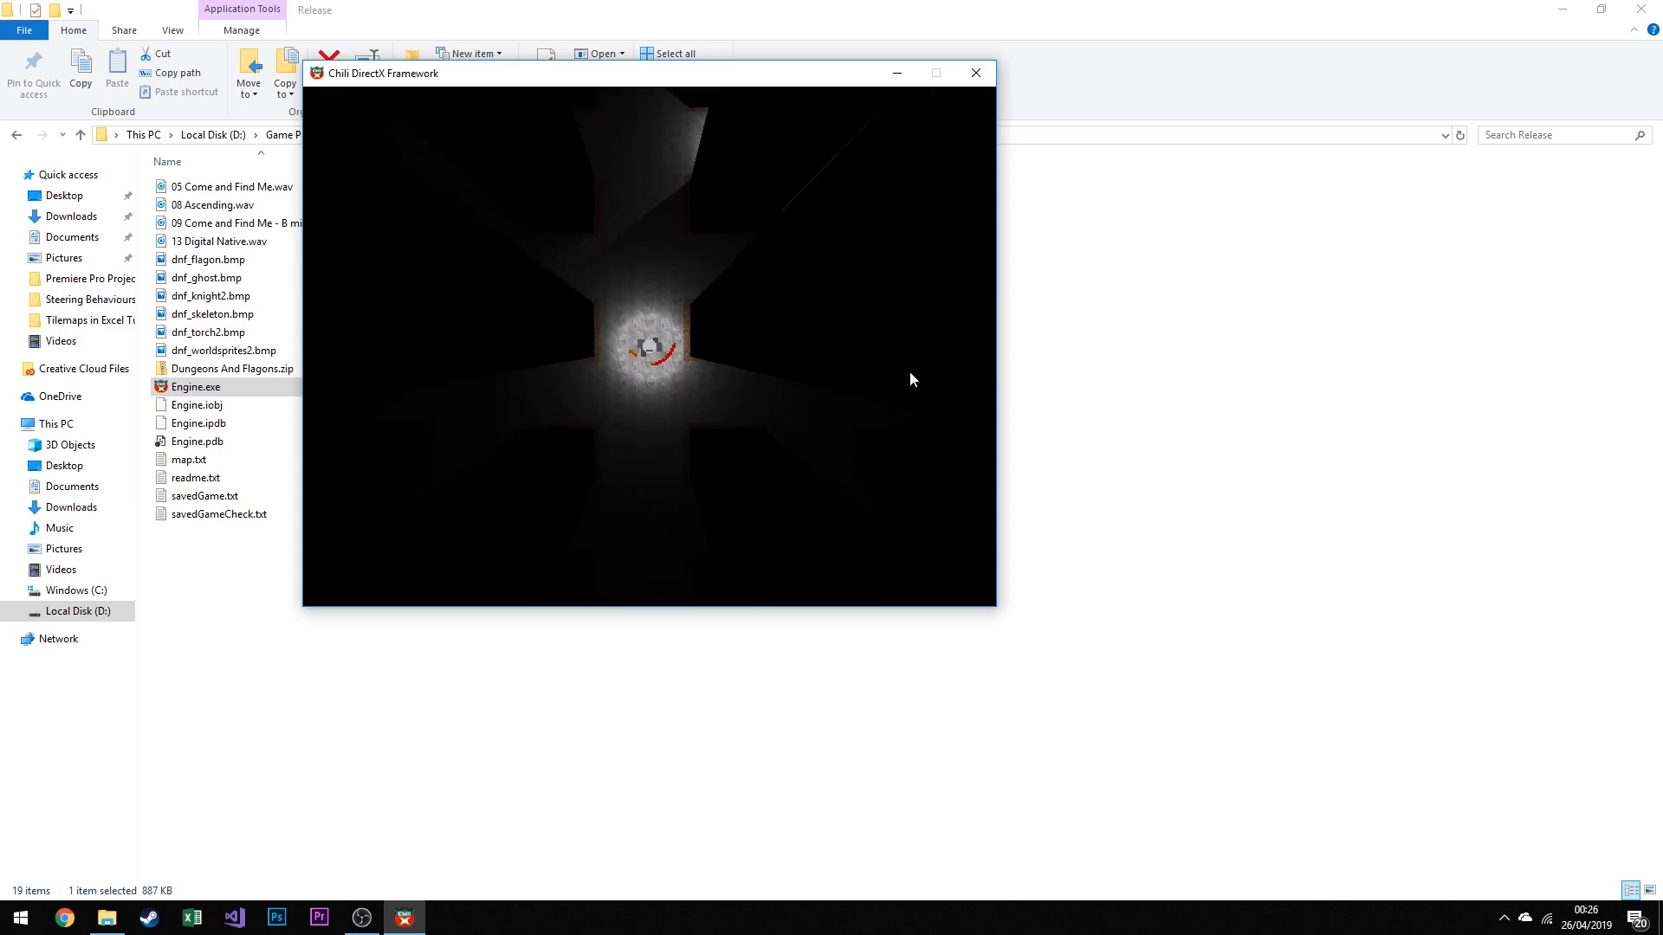
key(Right)
key(Right)
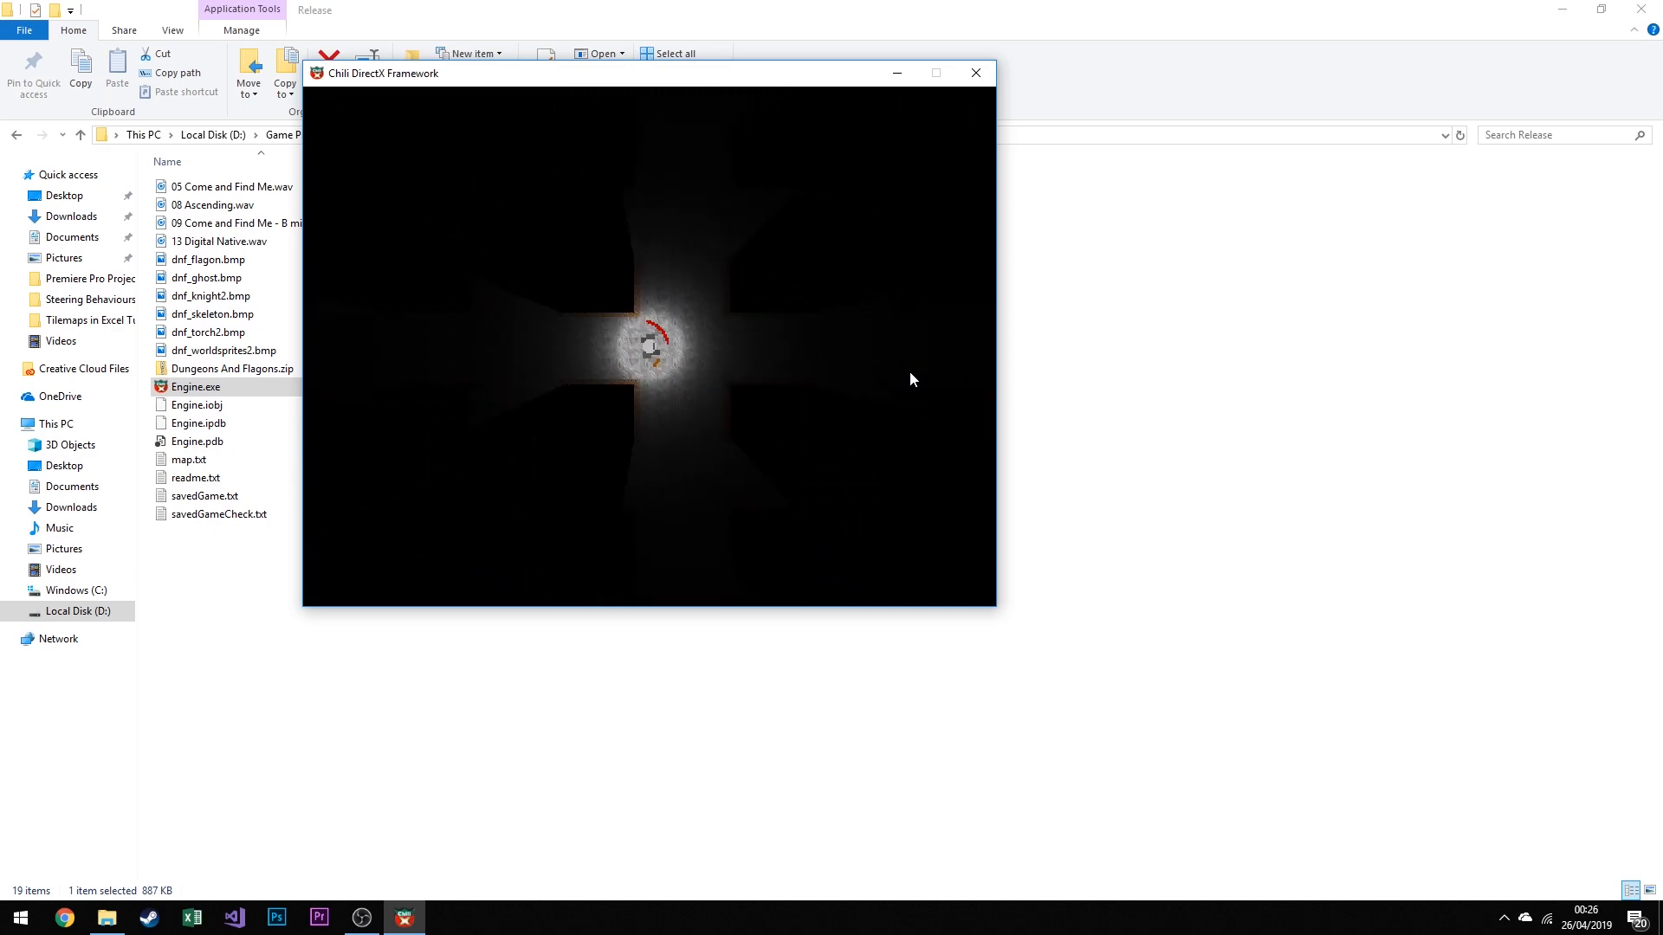
key(Up)
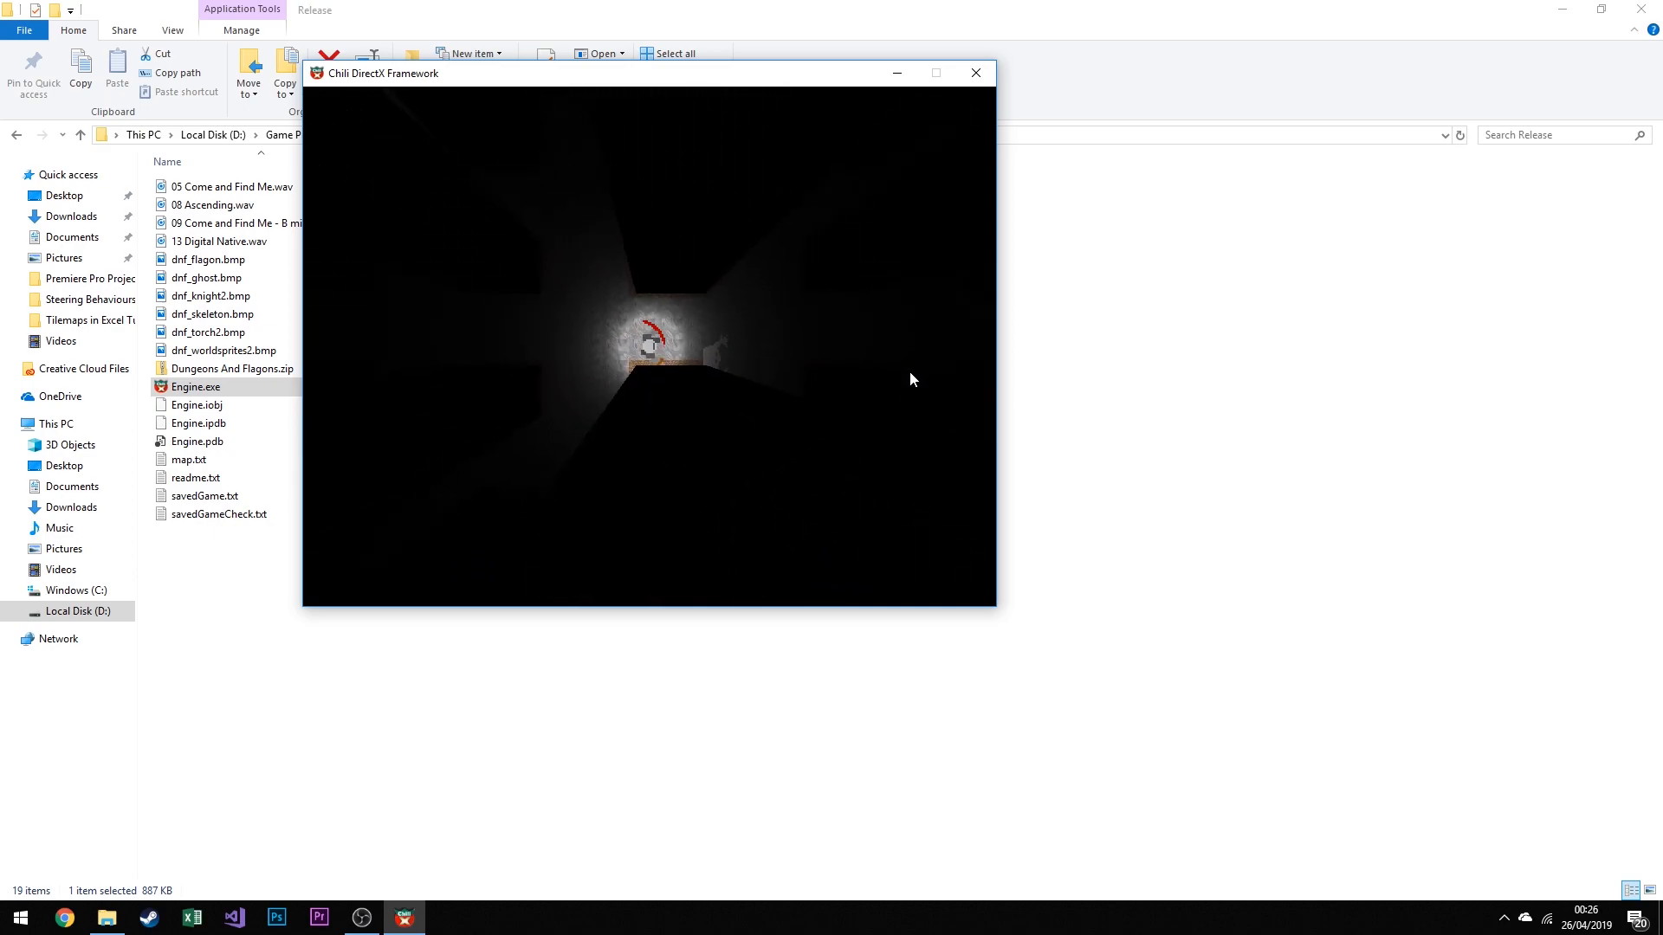
key(Left)
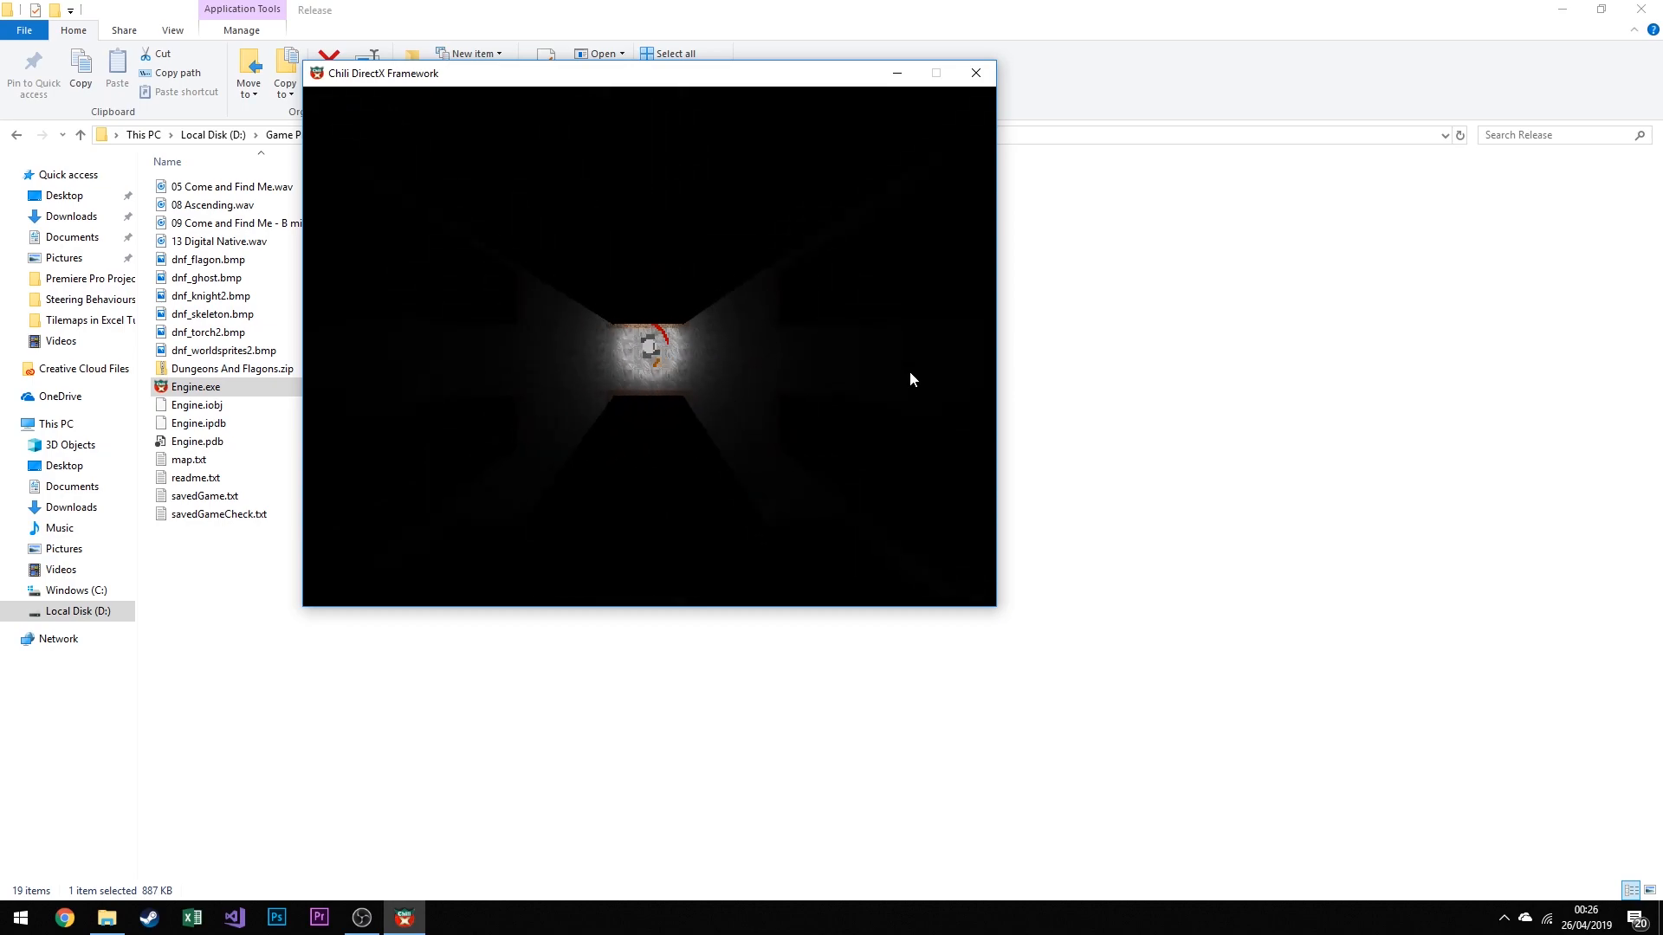
key(Left)
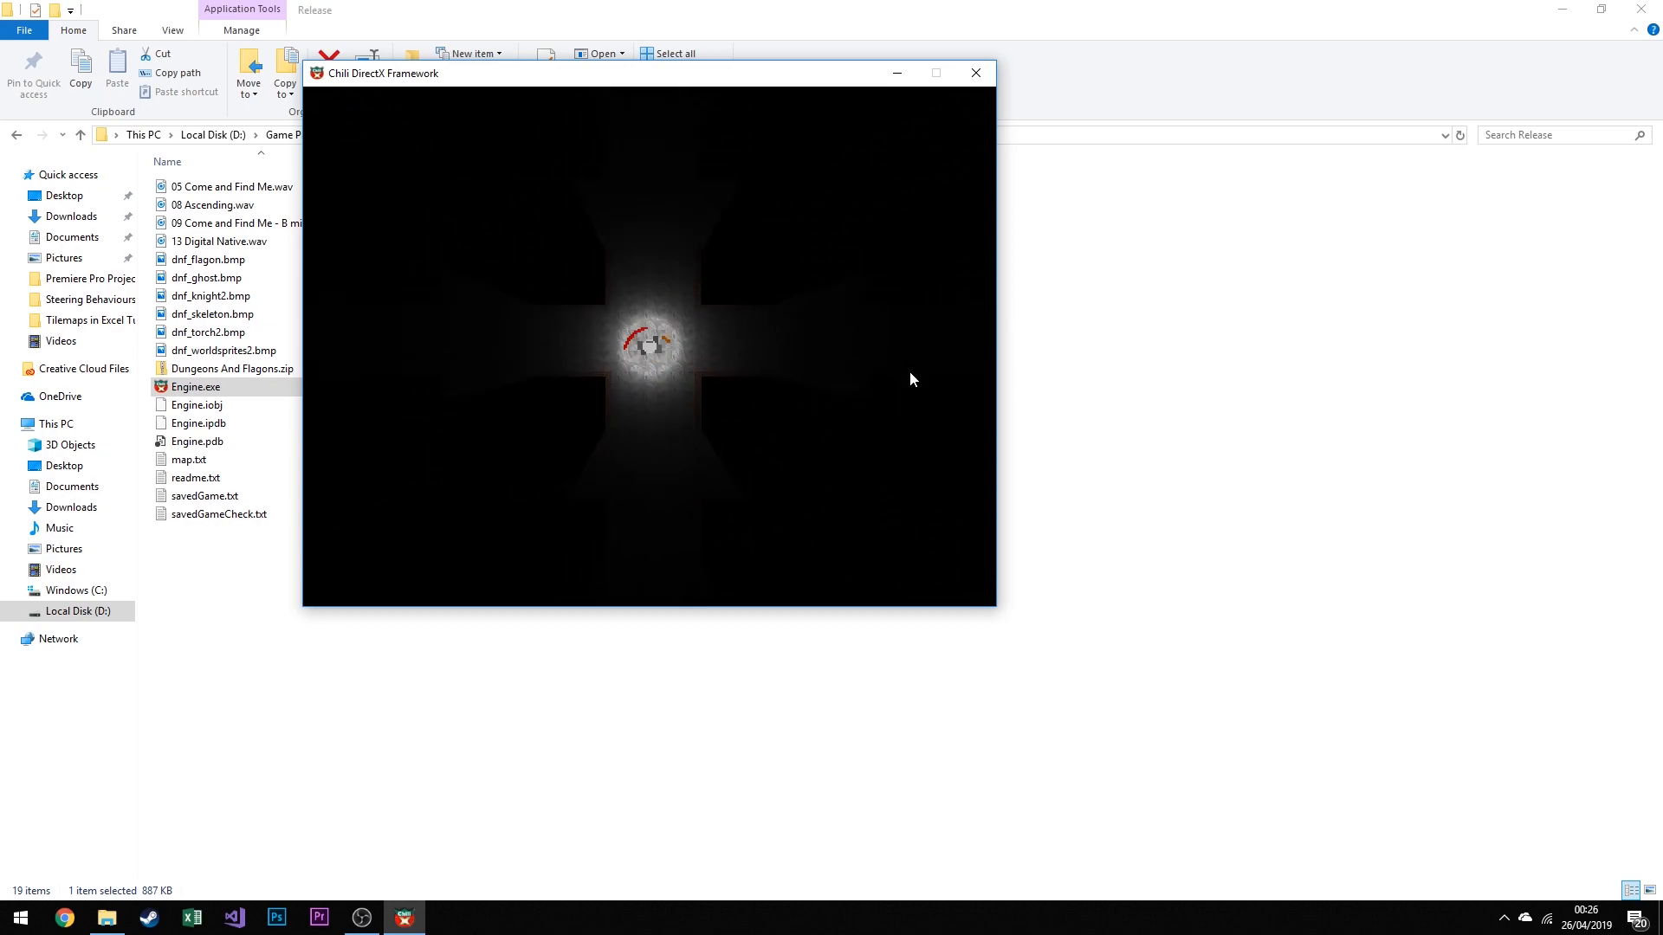
key(Down)
key(Up)
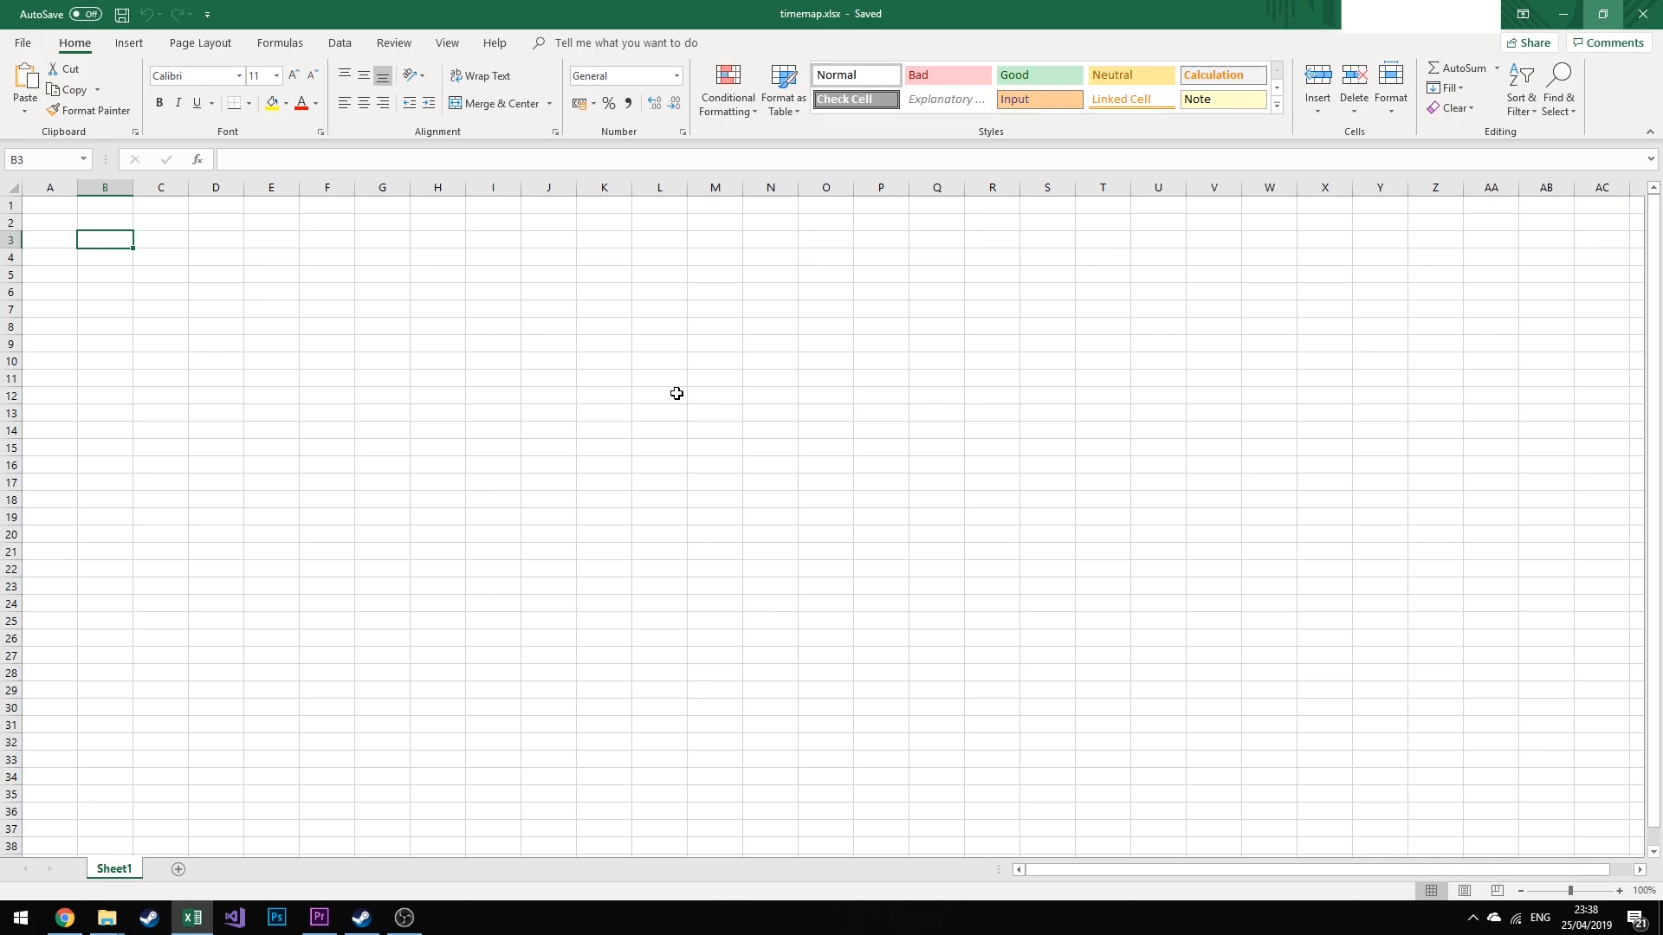
key(Left)
key(Up)
key(Right)
key(Up)
key(Down)
key(Down)
key(Right)
key(Down)
key(Left)
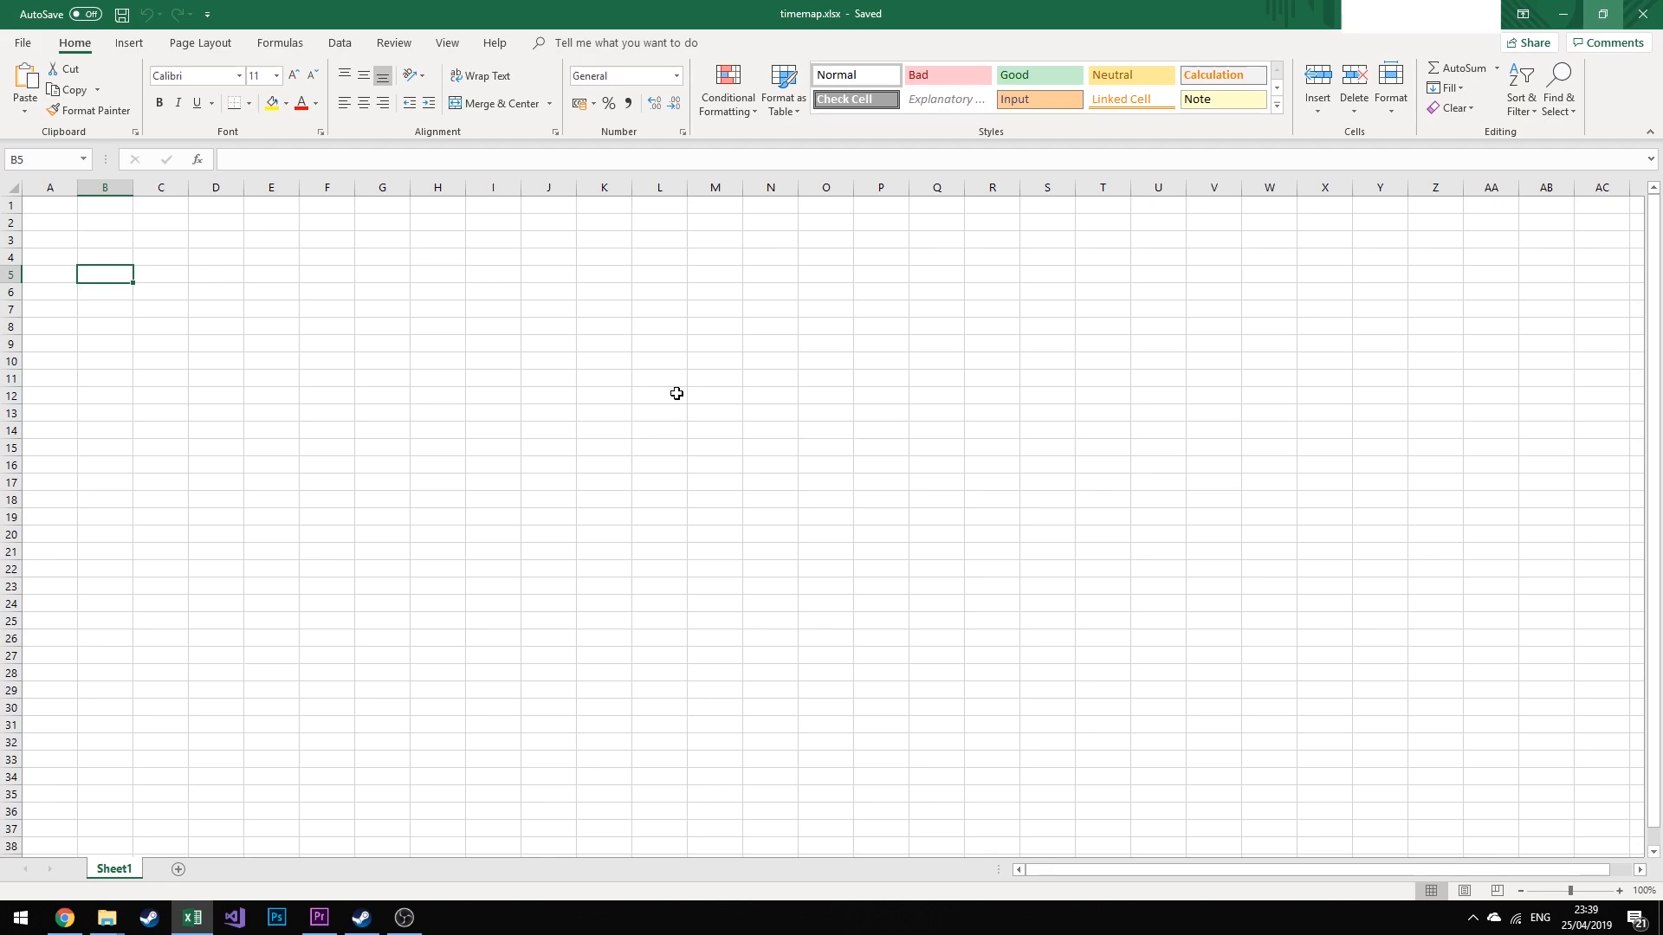
key(Up)
key(Up)
key(Left)
key(Up)
key(Right)
key(Right)
key(Down)
key(Up)
key(Down)
key(Right)
key(Down)
key(Right)
key(Right)
key(Down)
key(Down)
key(Right)
key(Right)
key(Right)
key(Down)
key(Down)
key(Down)
key(Down)
key(Up)
key(Up)
key(Left)
key(ctrl+Home)
key(Right)
key(Down)
key(Left)
key(Right)
key(Down)
key(Right)
key(Right)
key(Down)
key(Down)
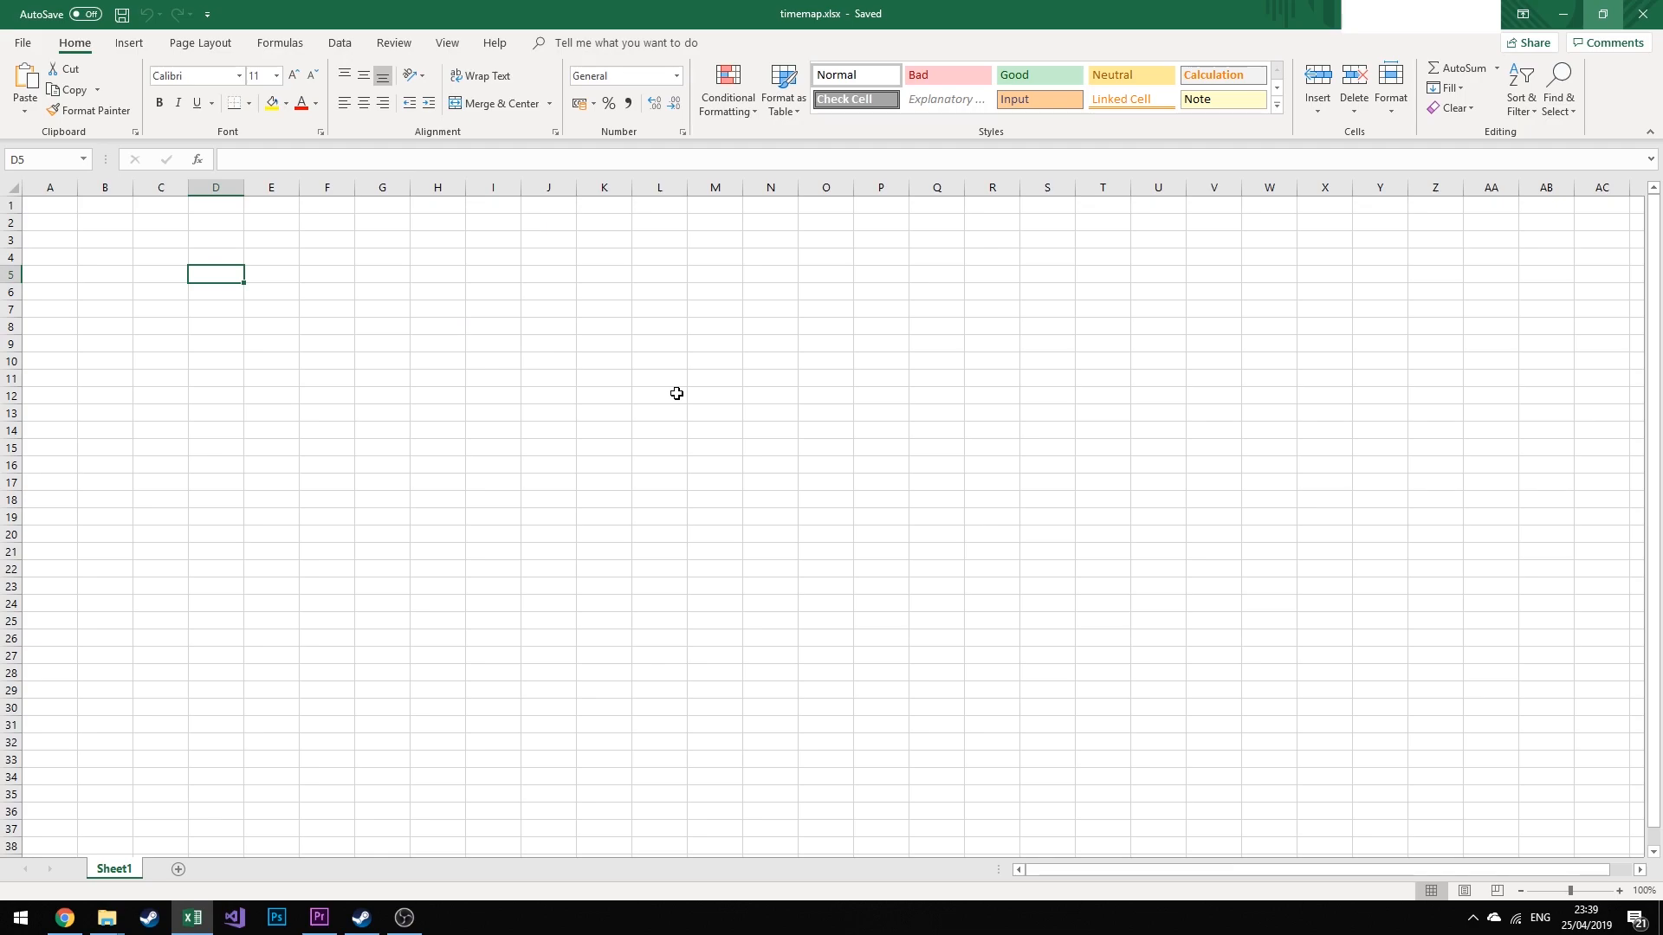
Enter 1 in cell A1 as the first wall tile of the map
key(Up)
key(Left)
key(Up)
key(Up)
key(Left)
key(Up)
key(Left)
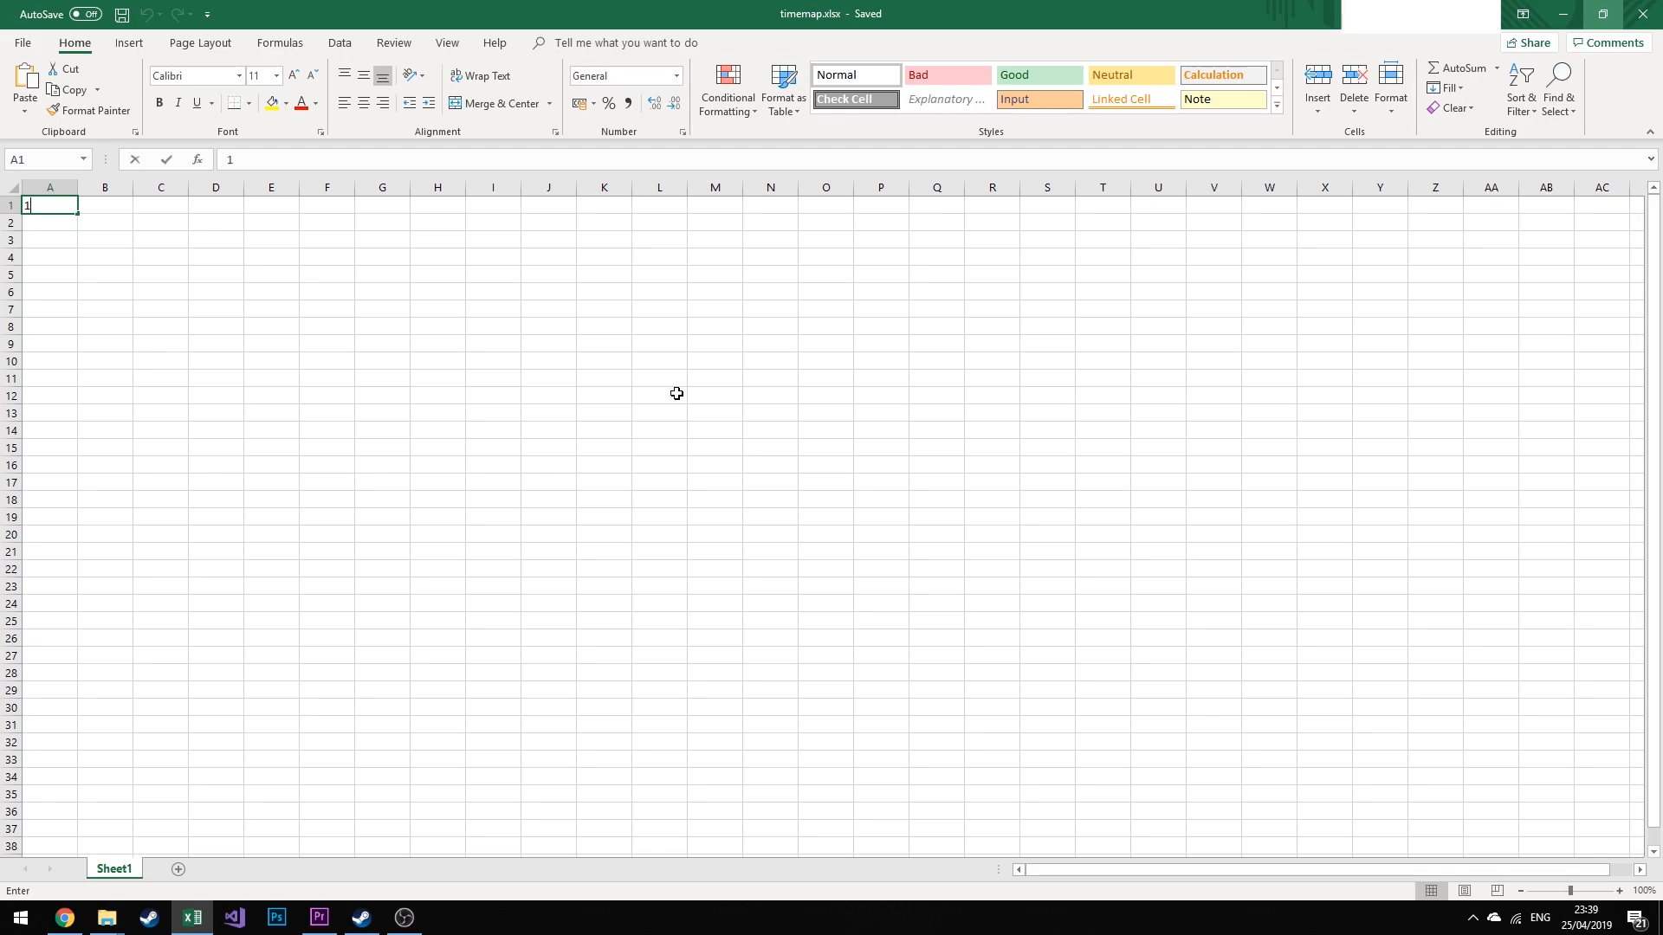
text(1)
key(Return)
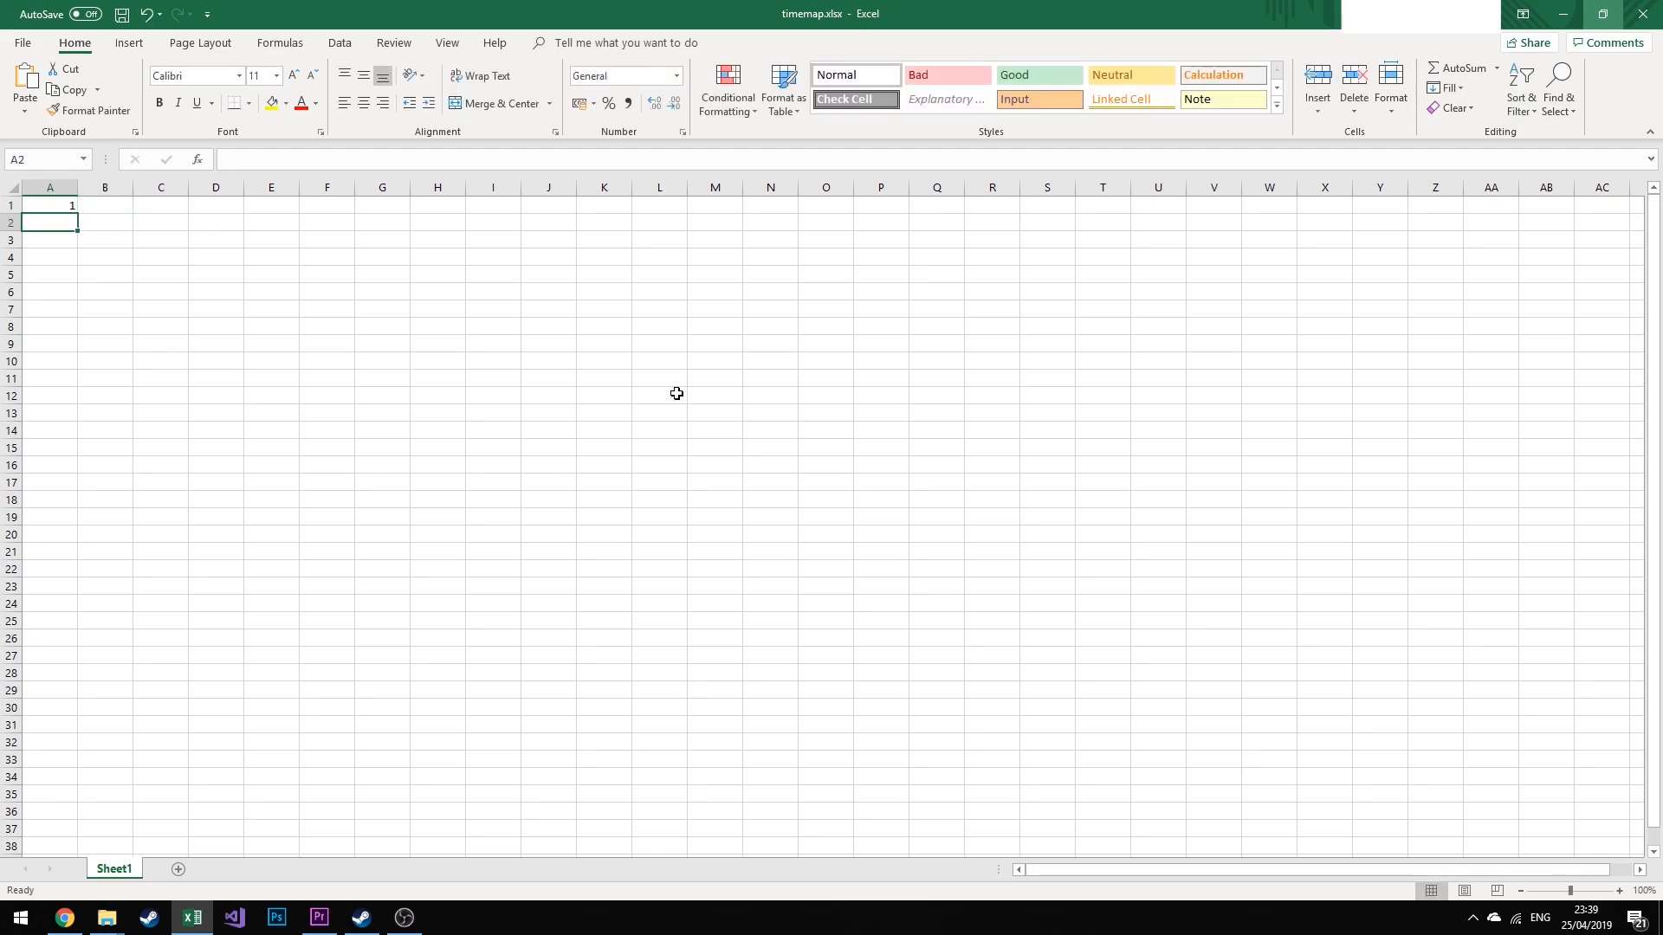
Copy the 1 in A1 across row 1 through J1 to form the room's top wall
key(Up)
key(shift+Right)
key(shift+Left)
key(ctrl+c)
key(shift+Right)
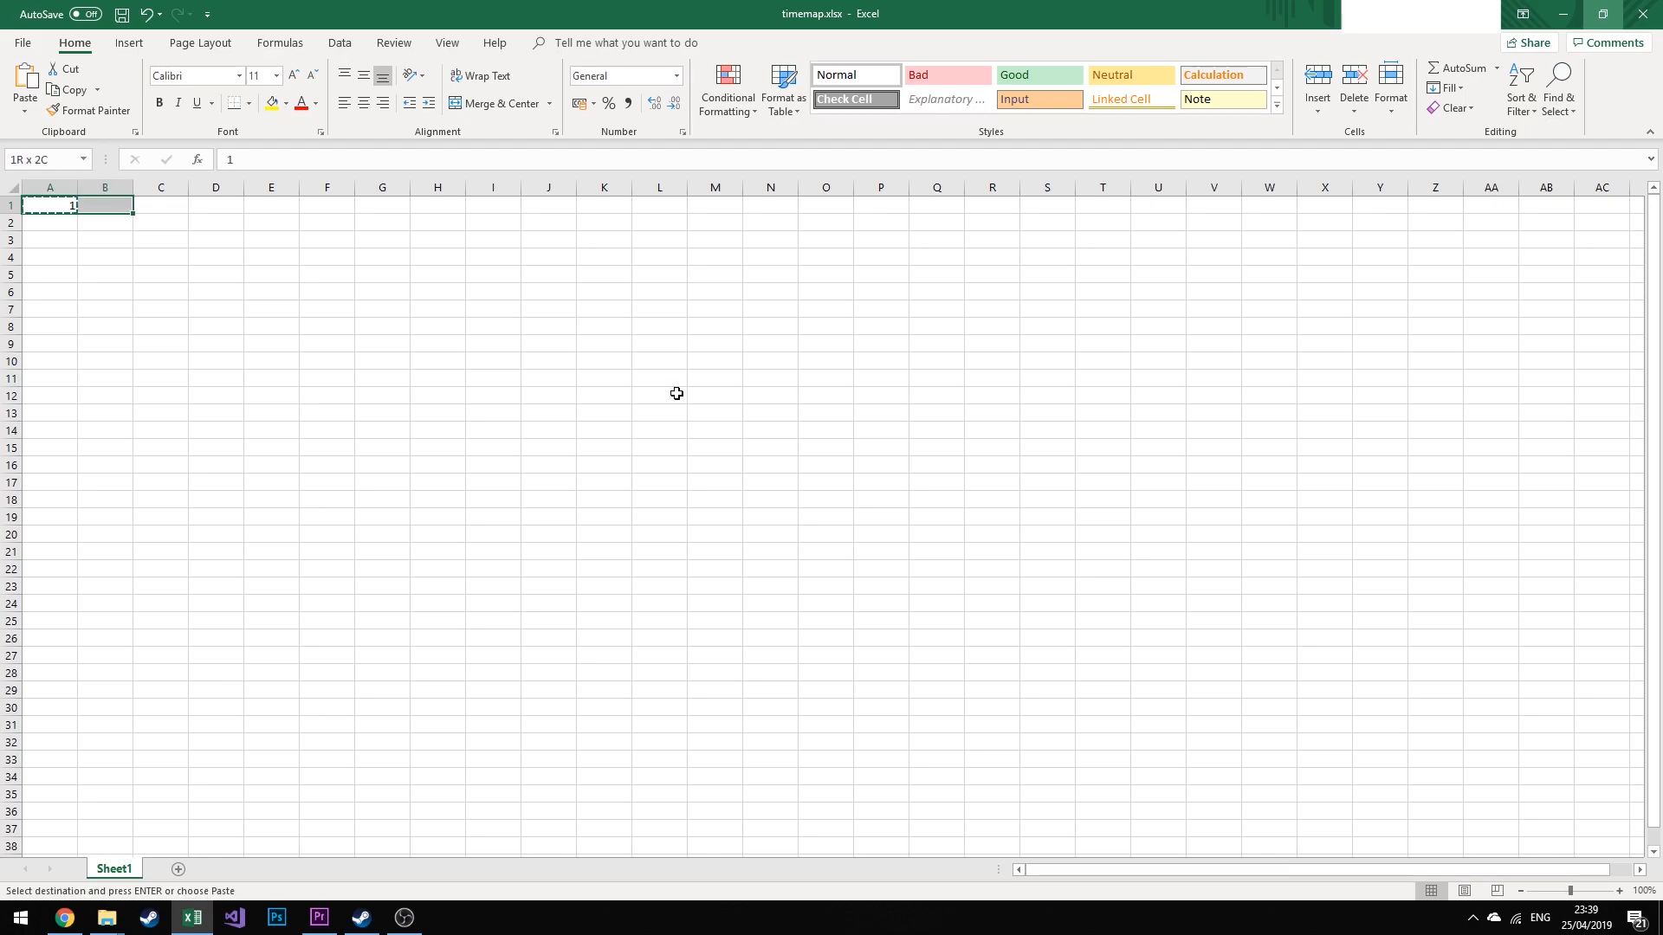
key(shift+Right)
key(shift+Right)
key(shift+Right)
key(shift+Right)
key(shift+Right)
key(shift+Right)
key(shift+Right)
key(shift+Right)
key(ctrl+v)
key(Down)
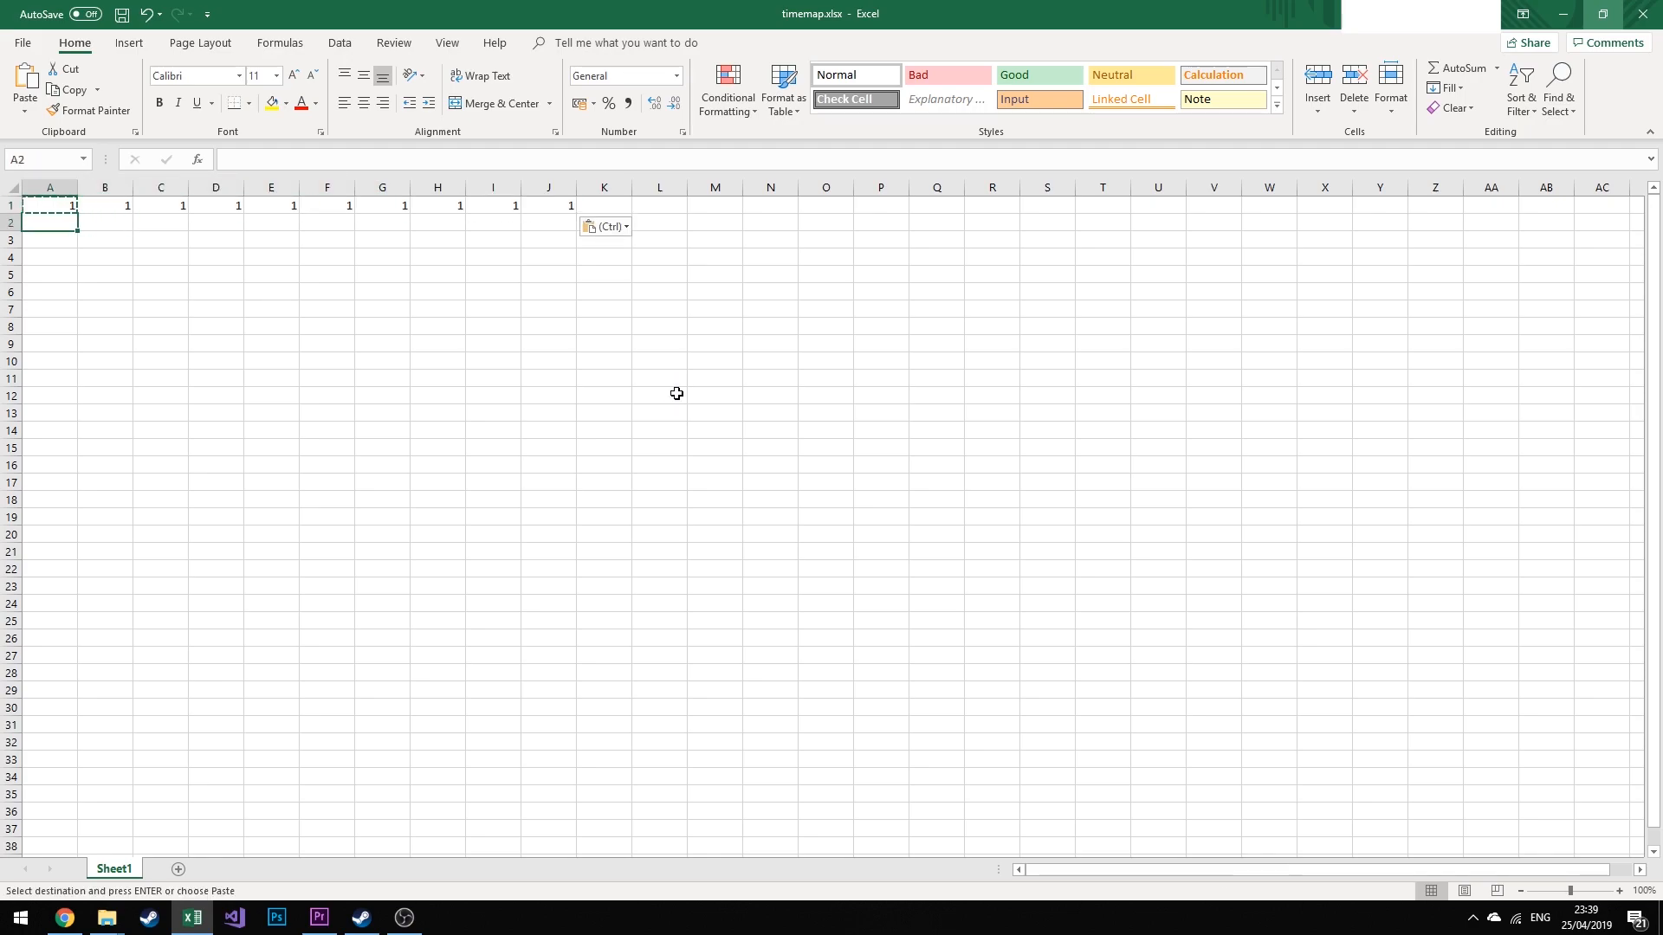
key(shift+Down)
key(shift+Down)
key(shift+Down)
key(shift+Down)
key(shift+Down)
key(shift+Down)
key(shift+Down)
key(shift+Down)
key(shift+Down)
key(shift+Down)
key(shift+Down)
key(shift+Down)
key(shift+Down)
key(shift+Up)
key(shift+Up)
key(shift+Up)
key(shift+Up)
key(shift+Up)
key(shift+Up)
key(shift+Up)
key(shift+Up)
key(shift+Up)
key(shift+Up)
key(shift+Up)
key(shift+Up)
key(shift+Up)
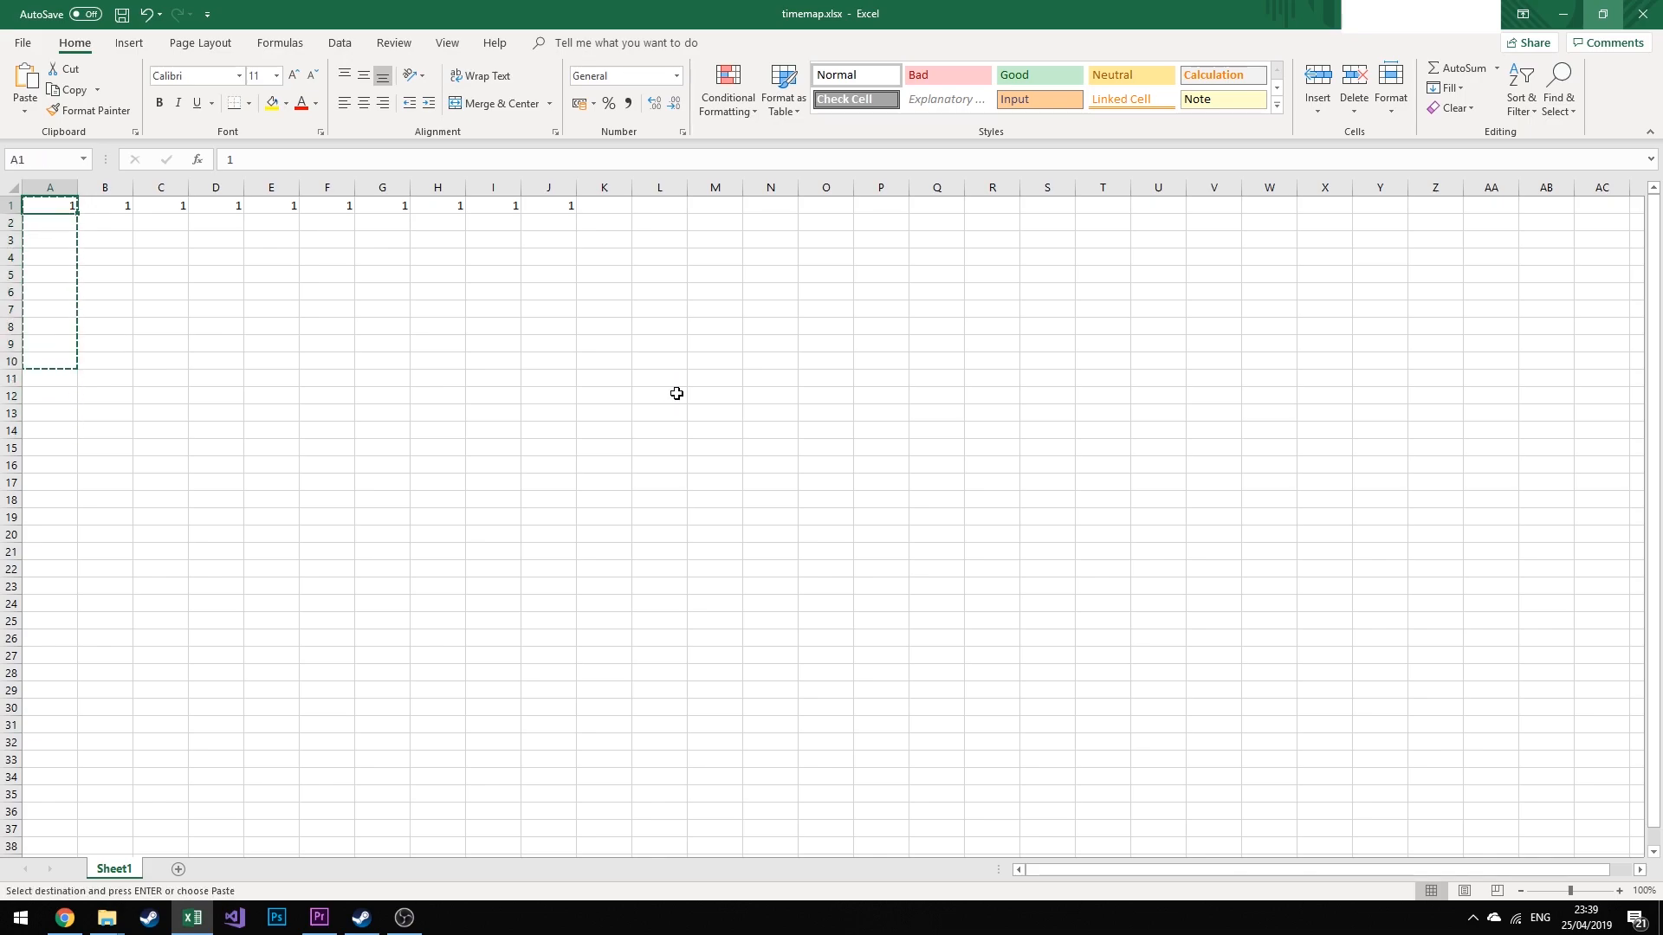
key(Right)
key(Left)
key(ctrl+Down)
key(ctrl+Up)
Fill column A with 1s down through A10 to form the room's left wall
key(shift+Down)
key(shift+Down)
key(shift+Down)
key(shift+Down)
key(shift+Down)
key(shift+Down)
key(shift+Down)
key(shift+Down)
key(shift+Down)
key(shift+Up)
key(ctrl+v)
Copy the wall cells A1:A10 to J1:J10 to form the room's right wall
key(Right)
key(Right)
key(Right)
key(ctrl+Right)
key(Left)
key(ctrl+Left)
key(ctrl+shift+Down)
key(ctrl+c)
key(ctrl+Right)
key(ctrl+v)
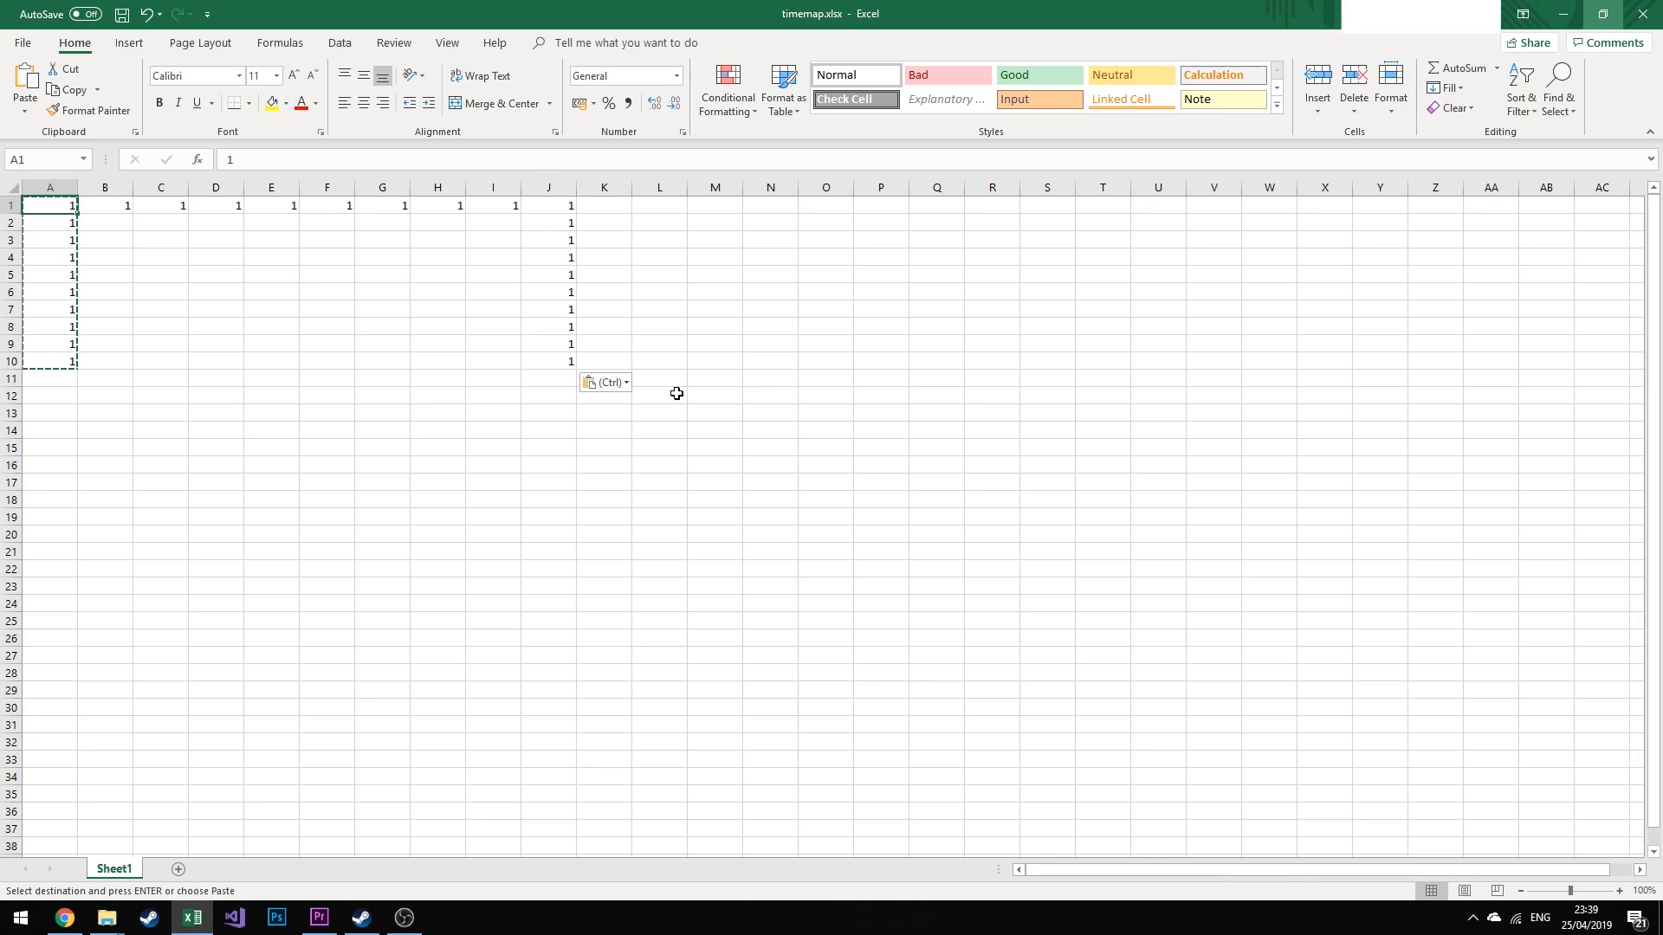
Copy the top wall A1:J1 to row 10 to close the room with a bottom wall
key(ctrl+shift+Left)
key(ctrl+c)
key(ctrl+Left)
key(ctrl+Down)
key(ctrl+v)
Enter 0 in B2 and copy it across the room's interior, B2:I9, as floor tiles
key(ctrl+Up)
key(Right)
key(Down)
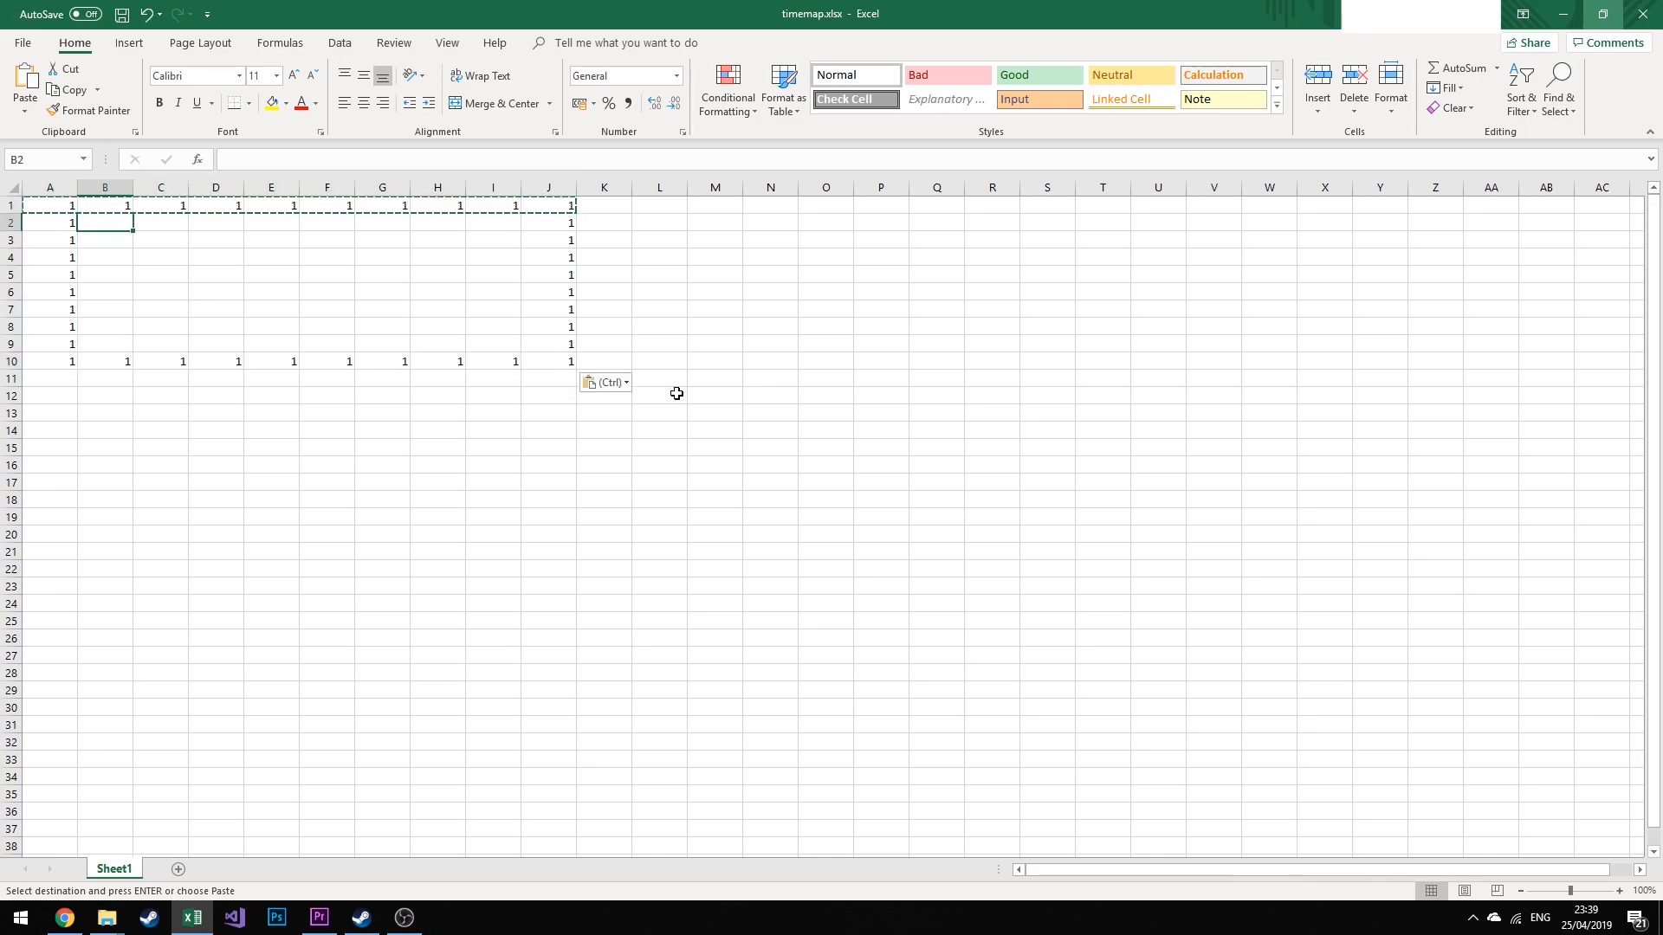
text(0)
key(ctrl+c)
key(ctrl+shift+Right)
key(ctrl+shift+Down)
key(shift+Left)
key(shift+Up)
key(shift+Right)
key(shift+Left)
key(ctrl+v)
key(ctrl+Home)
key(Escape)
key(Right)
key(Down)
key(ctrl+Home)
key(ctrl+Right)
key(ctrl+Down)
key(ctrl+Up)
key(Left)
key(ctrl+Home)
key(ctrl+Right)
key(ctrl+Left)
key(ctrl+Down)
key(ctrl+Up)
key(Down)
key(Right)
key(Left)
key(Up)
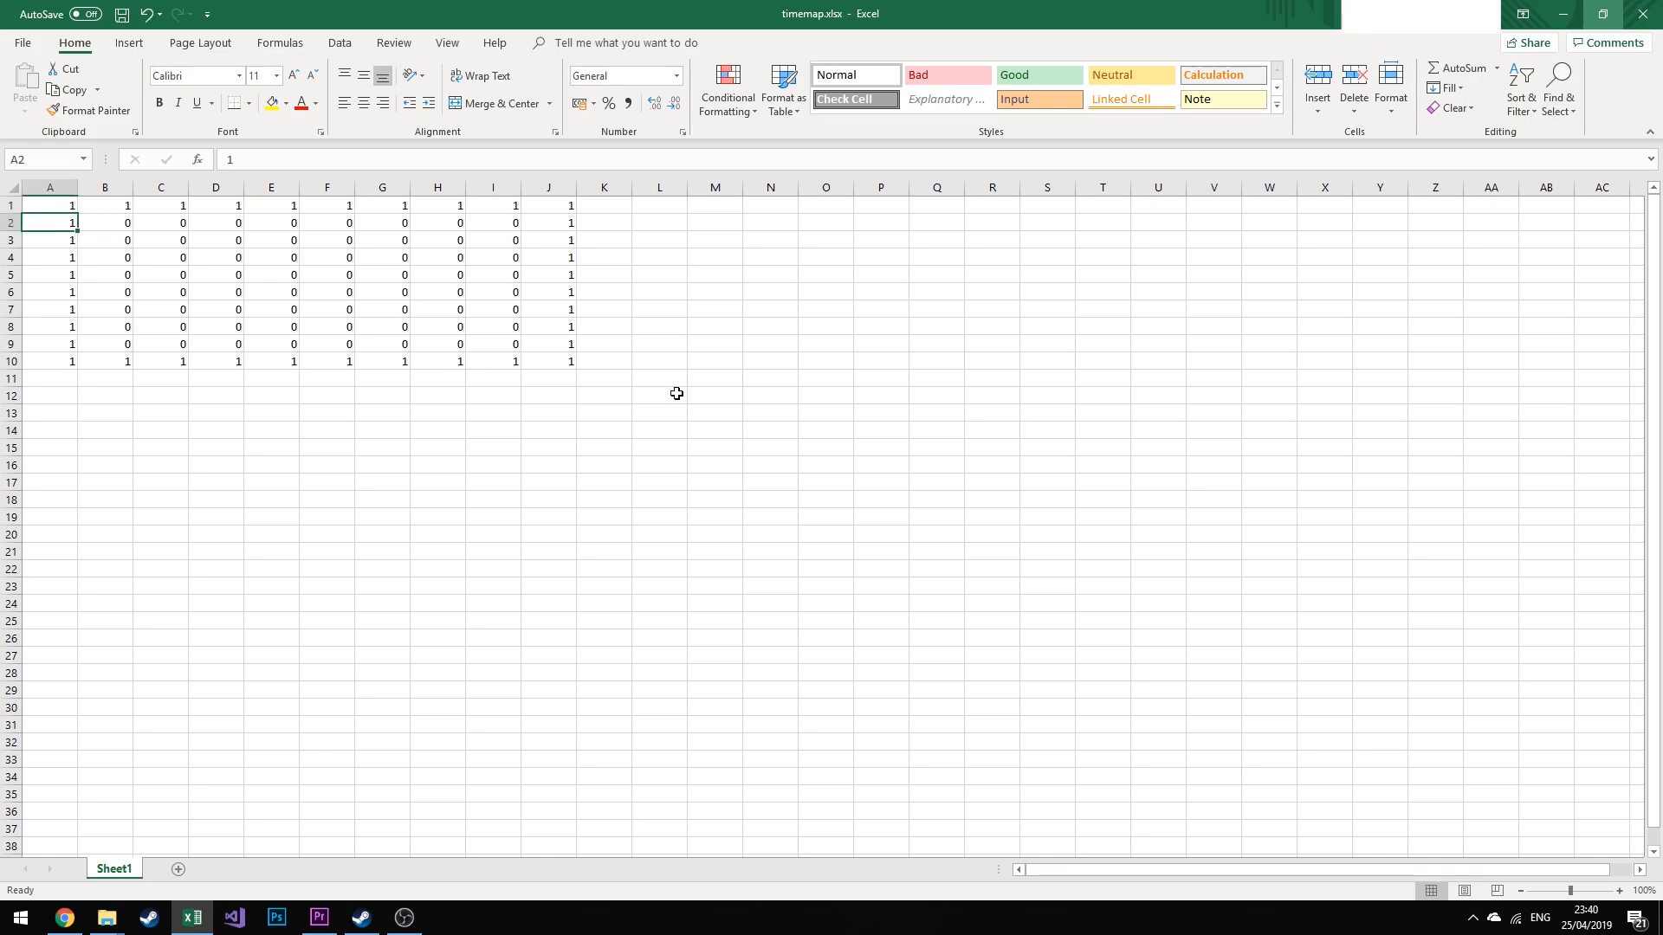
Copy the whole room block A1:J10 and paste it directly beneath, starting at cell A11
key(ctrl+Up)
key(ctrl+shift+Right)
key(ctrl+shift+Down)
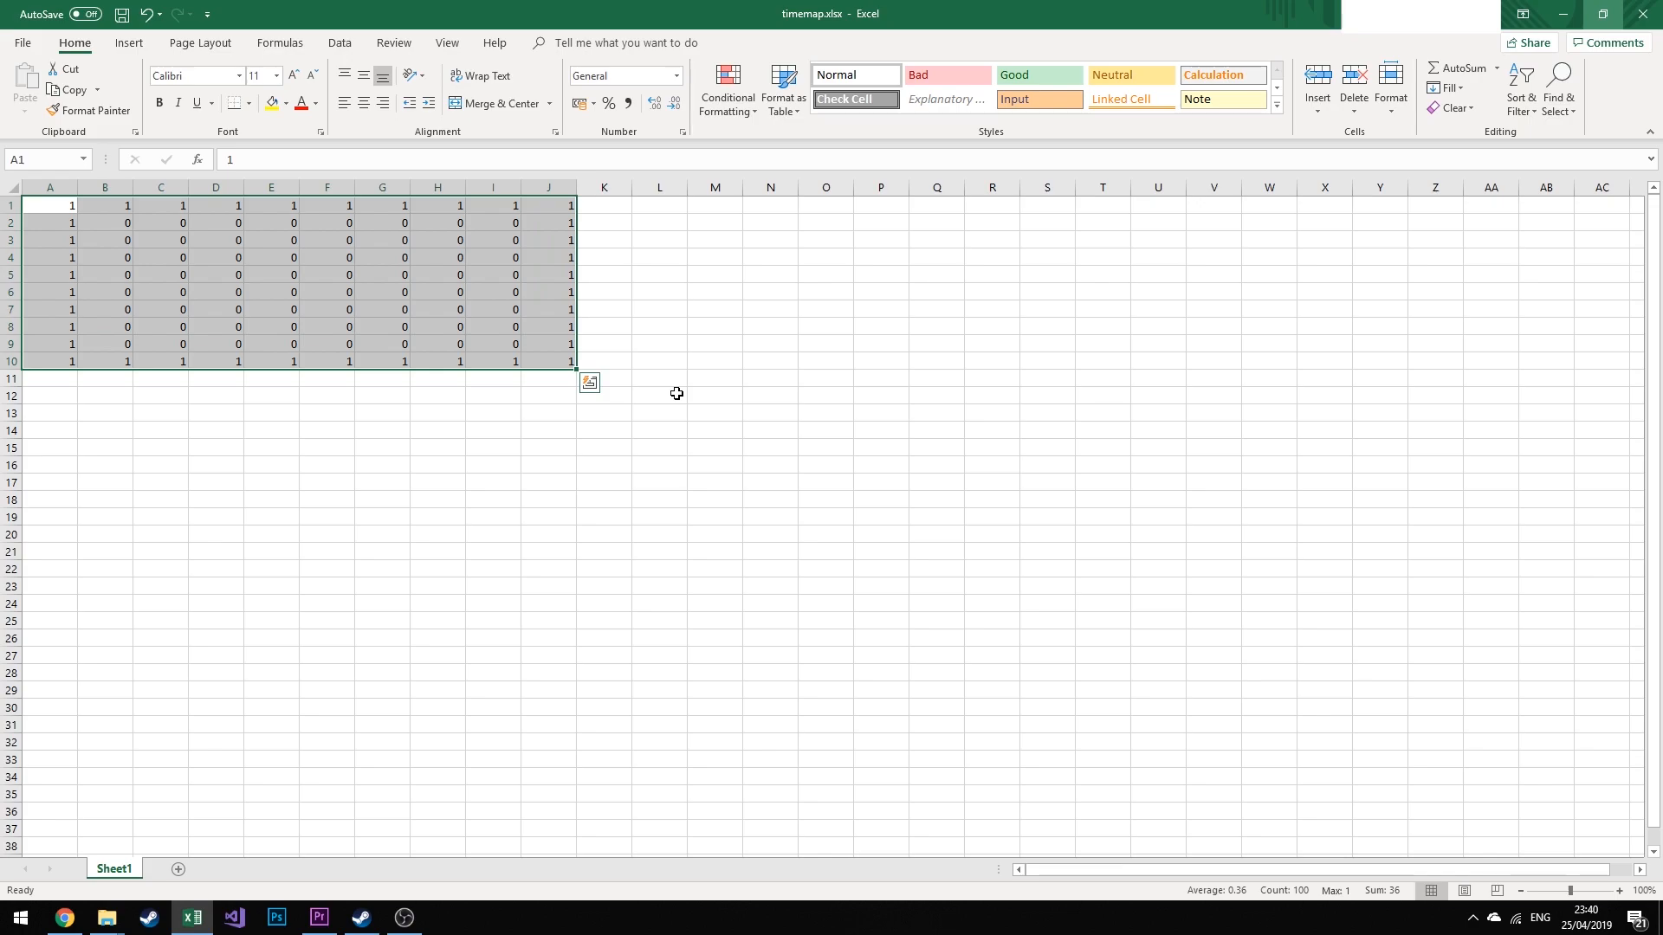
key(Left)
key(Right)
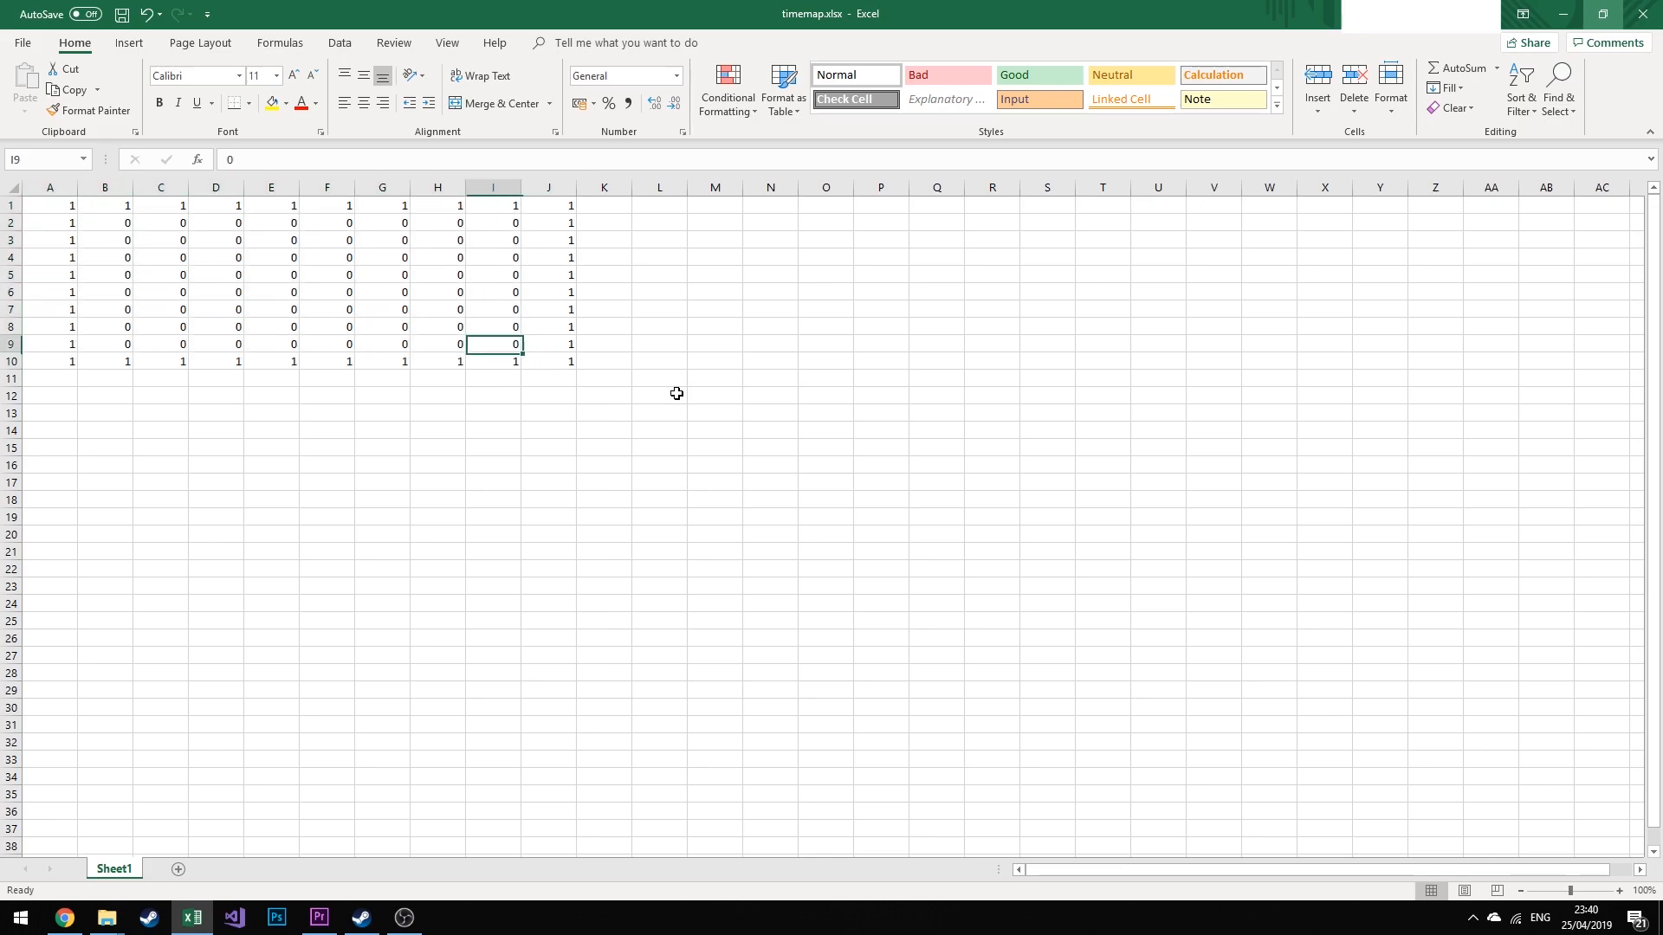
key(ctrl+a)
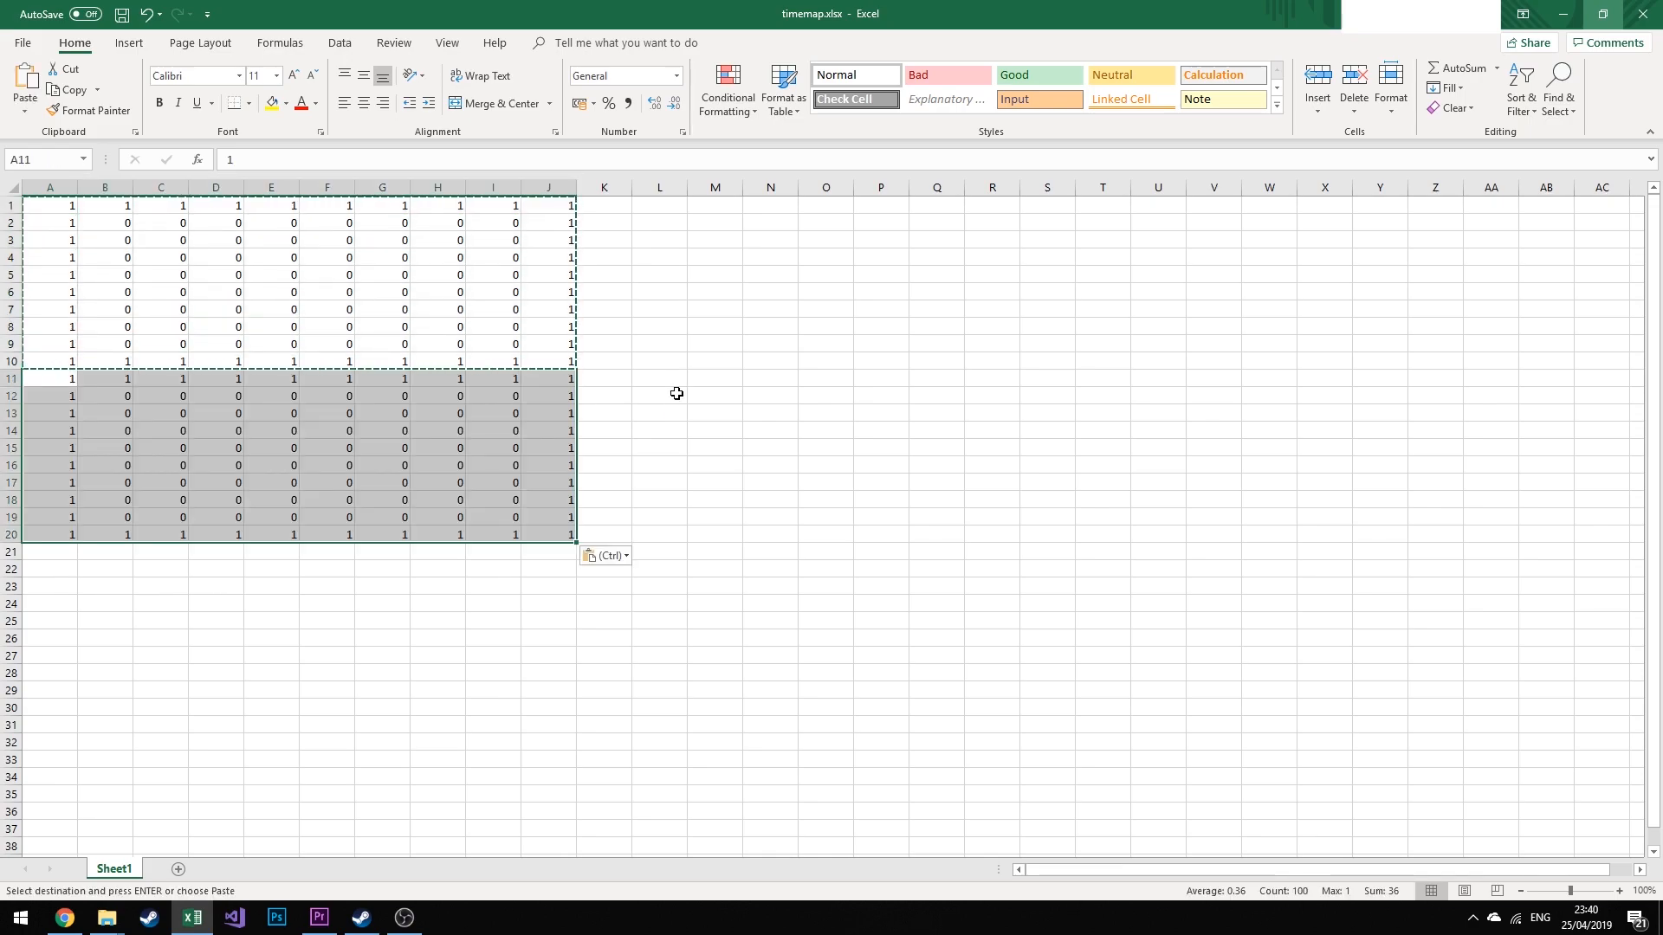
Paste the copied room block beneath the second room, starting at cell A21
key(Down)
key(Down)
key(Down)
key(Down)
key(Down)
key(Down)
key(Down)
key(Down)
key(Down)
key(ctrl+v)
Enter 0 in E10 and E11 to open a doorway between the first and second rooms
key(Down)
key(Down)
key(Down)
key(Down)
key(Down)
key(Down)
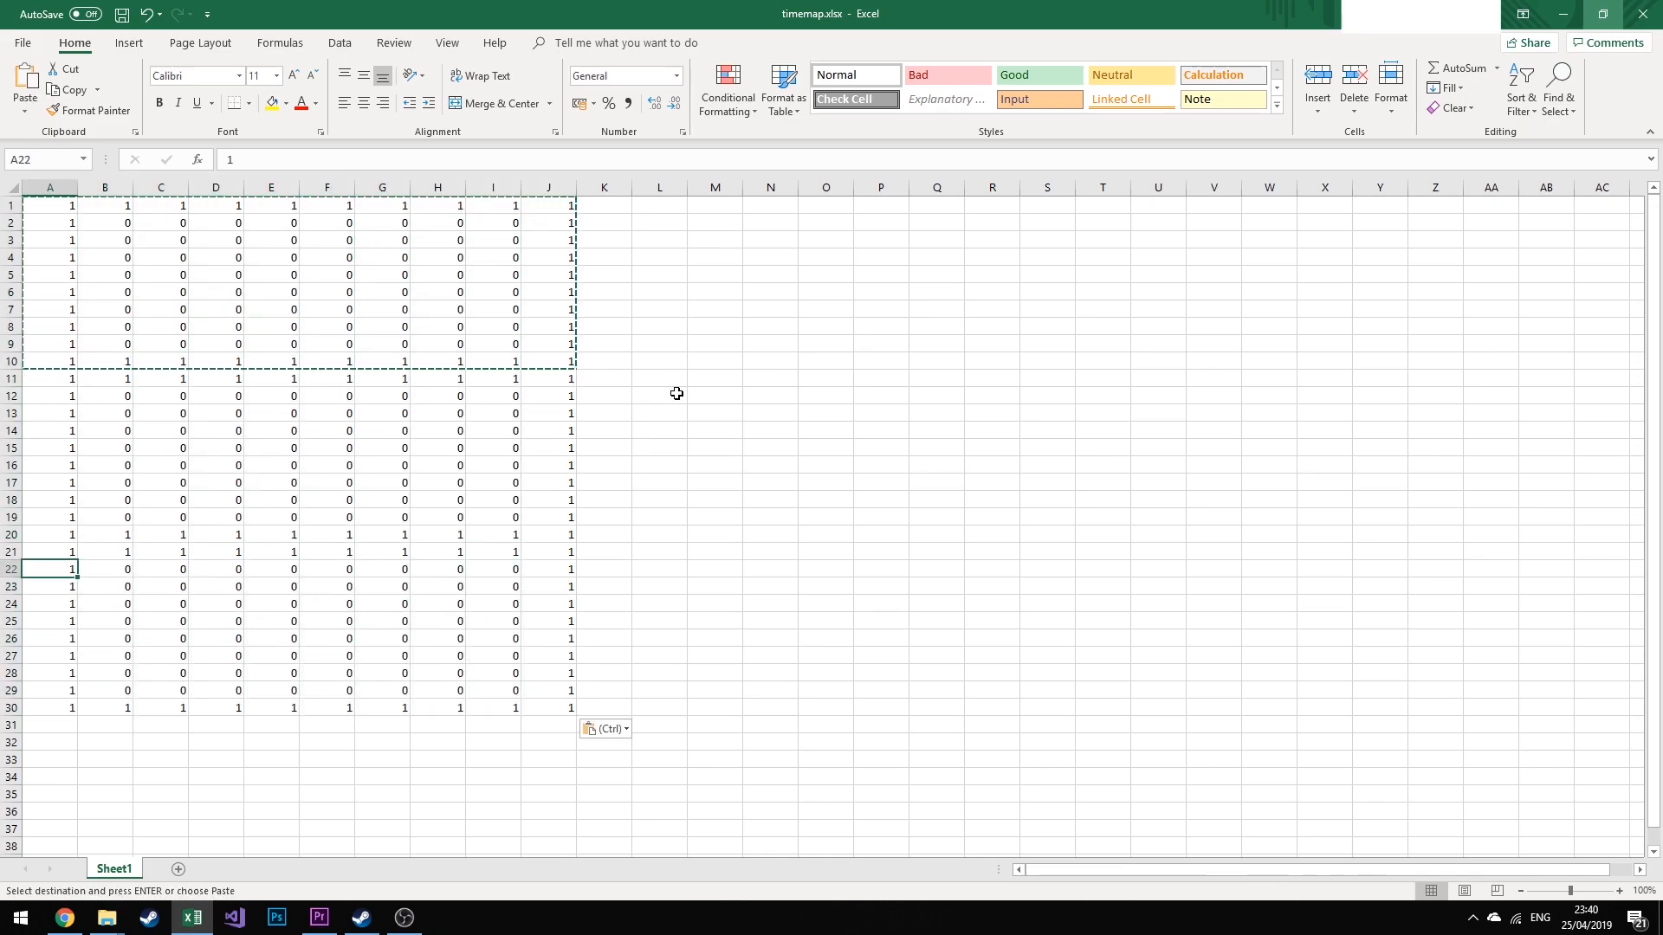
key(Up)
key(Up)
key(Up)
key(Up)
key(Up)
key(Up)
key(ctrl+Up)
key(Right)
key(Down)
key(Right)
key(Right)
key(Down)
key(Down)
key(Down)
key(Right)
key(Down)
key(Down)
key(Down)
key(Down)
key(Down)
text(0)
key(Return)
text(0)
key(Return)
Enter 0 in E20 and E21 to open a doorway between the second and third rooms
key(Down)
key(Down)
key(Down)
key(Down)
key(Down)
key(Down)
key(Down)
key(Down)
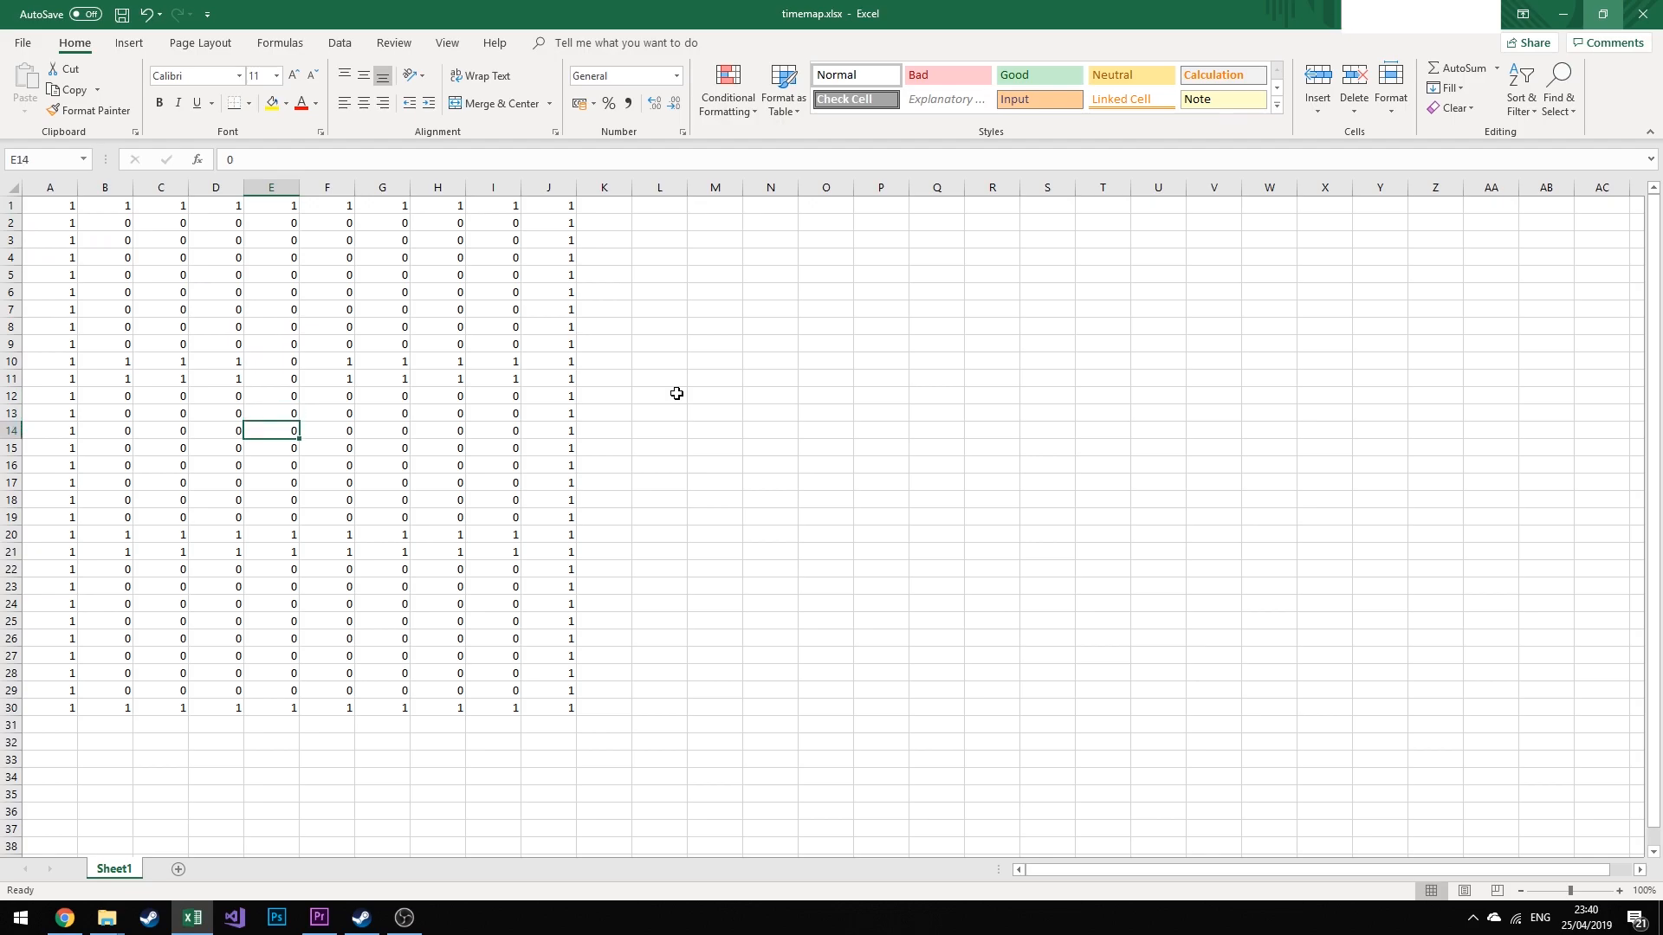
text(0)
key(Return)
text(0)
key(Return)
key(Up)
key(Up)
key(Up)
key(Up)
key(Up)
key(Up)
key(Right)
key(Left)
key(Up)
key(Up)
key(Up)
key(Up)
key(Up)
key(Up)
key(Up)
key(Up)
key(Down)
key(Down)
key(Left)
key(Down)
key(Up)
key(Up)
key(Up)
key(Left)
key(Up)
Select the whole map, A1:J30, and move along its outer corners to show its extent
key(ctrl+Home)
key(ctrl+a)
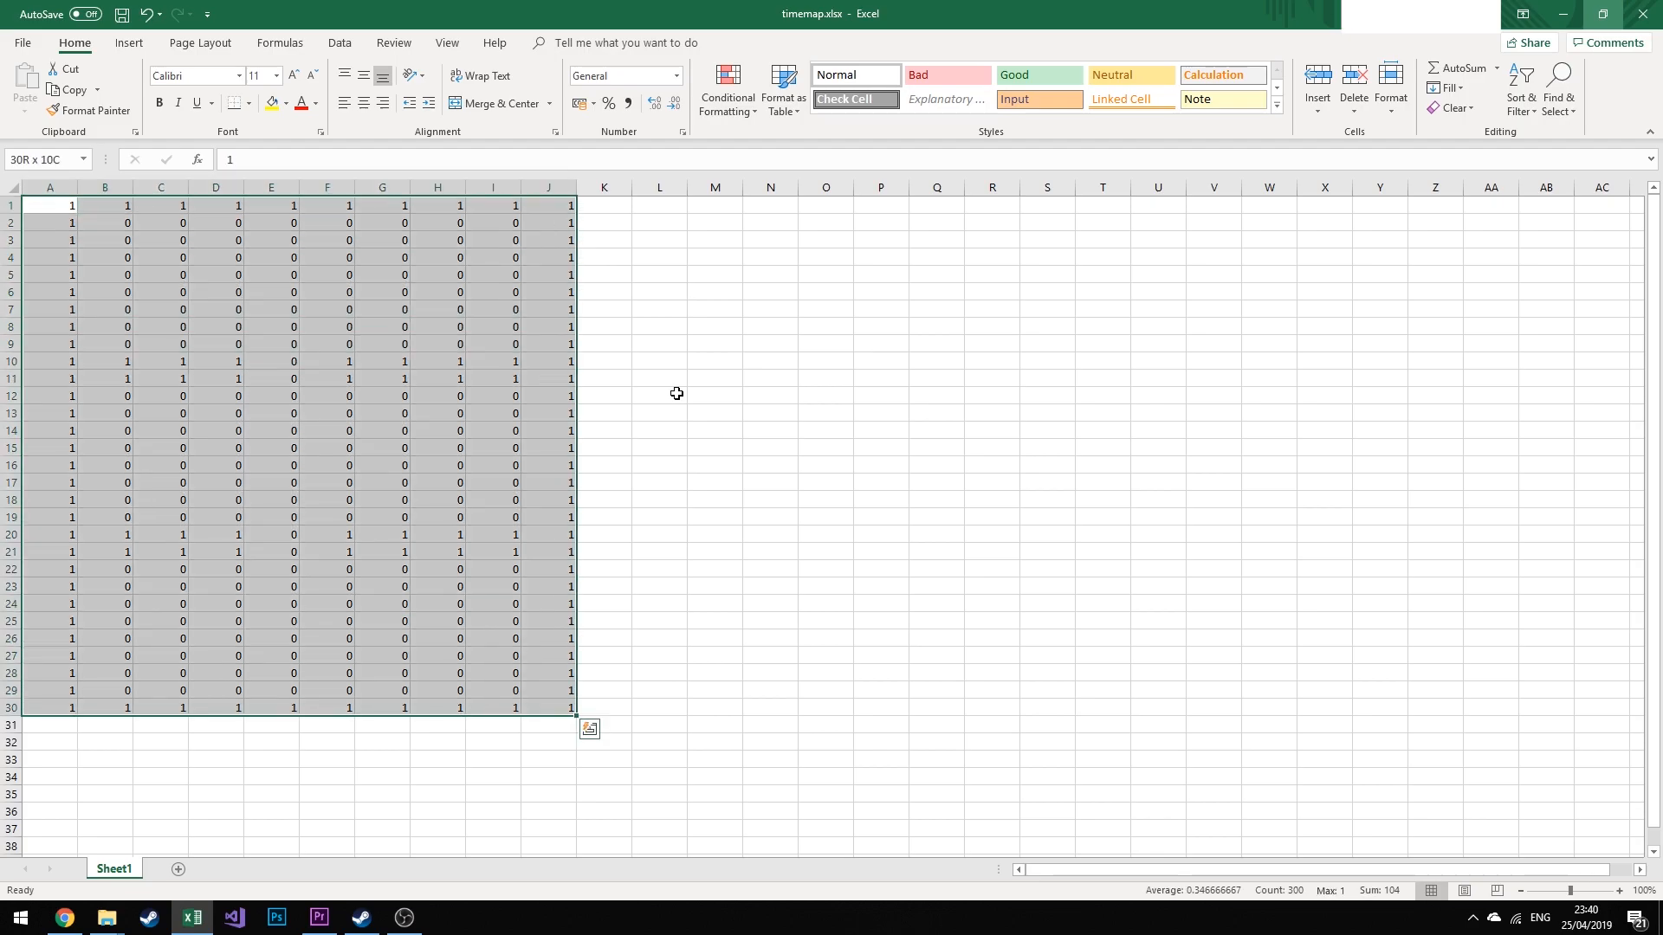
key(Up)
key(ctrl+a)
key(Up)
key(ctrl+Right)
key(ctrl+Down)
key(ctrl+Left)
key(Up)
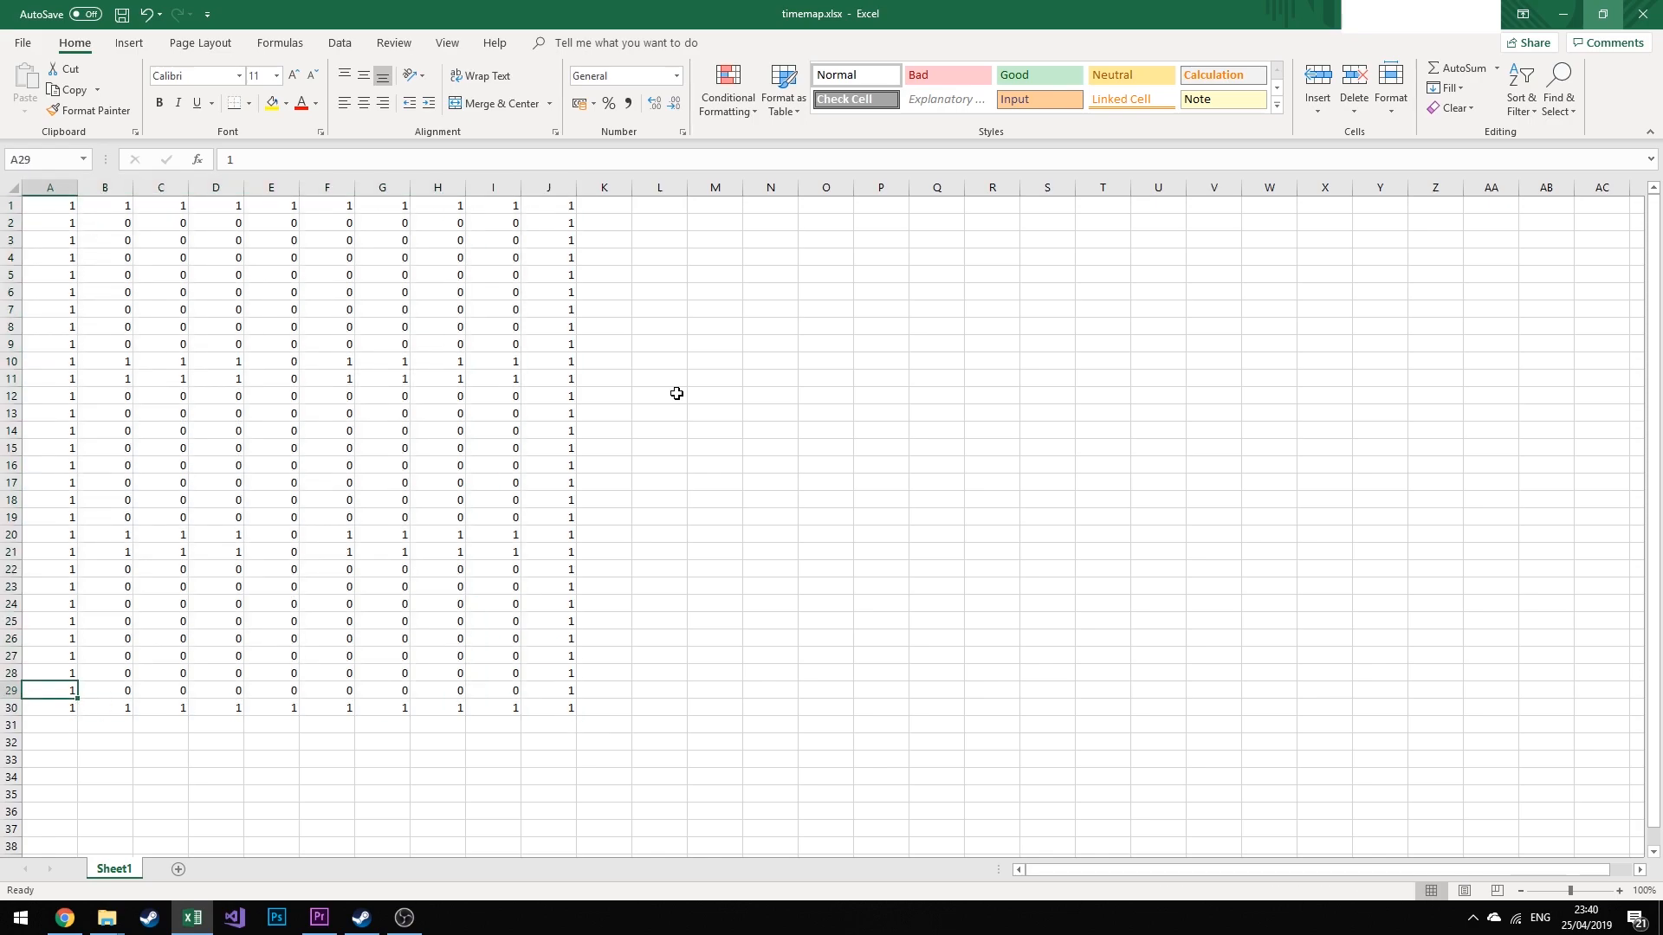
key(ctrl+Up)
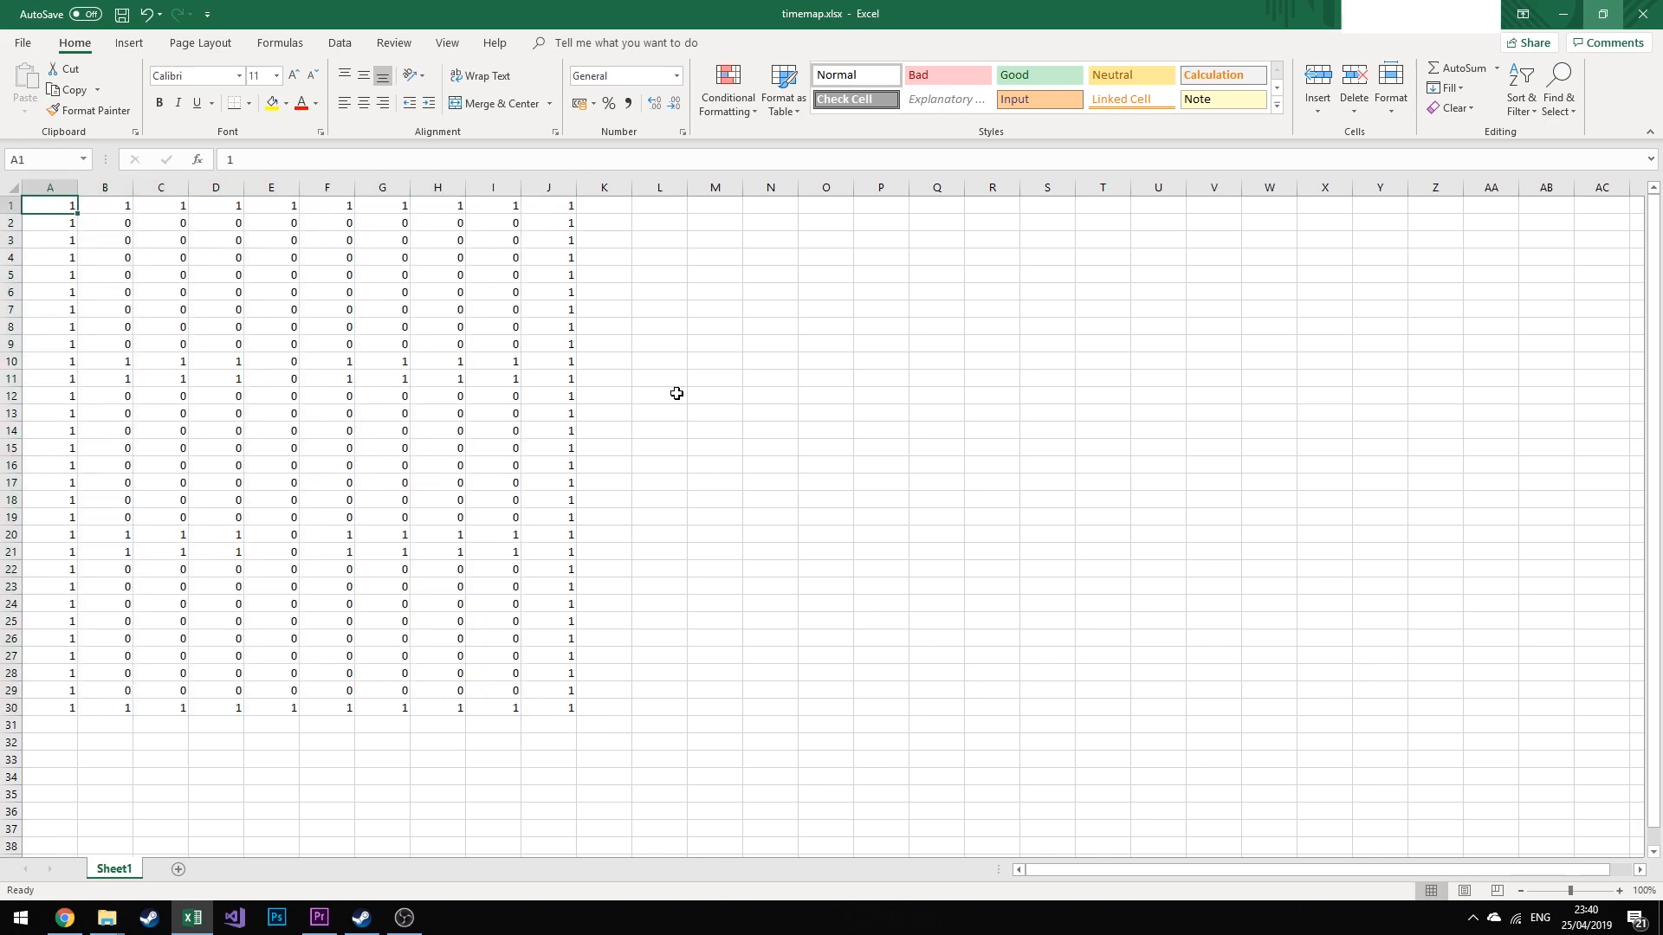
key(ctrl+Down)
key(ctrl+Up)
key(Right)
key(Down)
key(Right)
key(Down)
key(Right)
key(Down)
key(Down)
key(Right)
key(Right)
key(Right)
key(Down)
key(Down)
key(Down)
key(Left)
key(Up)
key(Left)
key(Up)
key(Left)
key(Left)
key(Up)
key(Up)
key(Up)
key(Right)
key(Up)
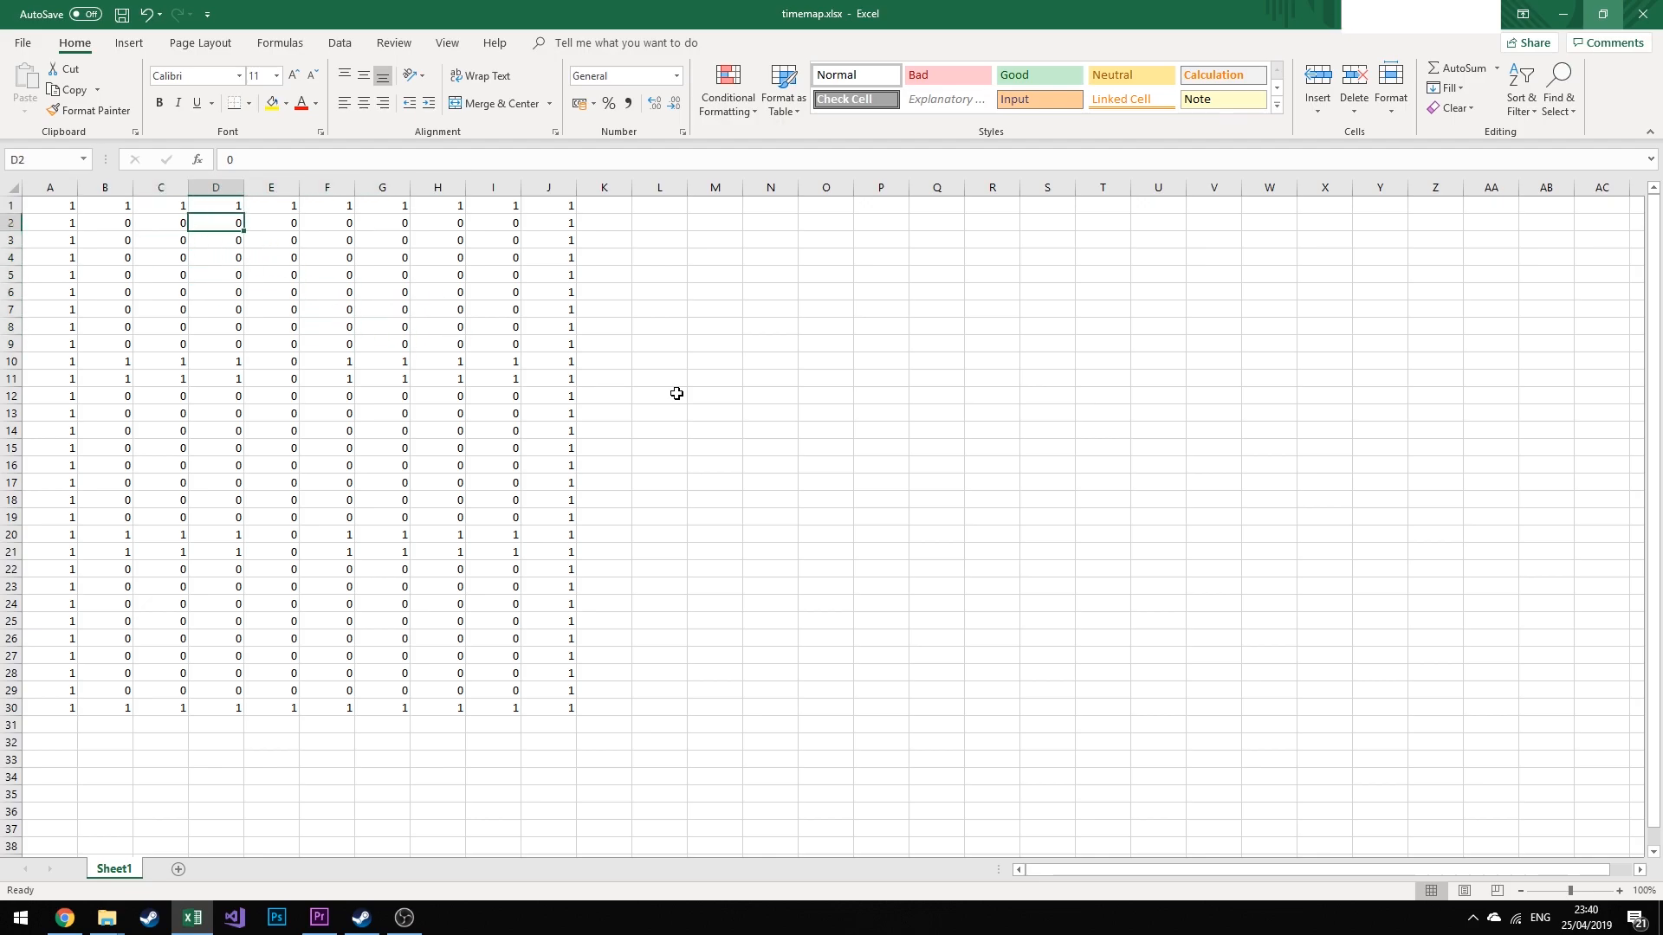
Zoom the sheet out to 74% and further to 30% to view the map from afar
key(alt+w)
text(q74)
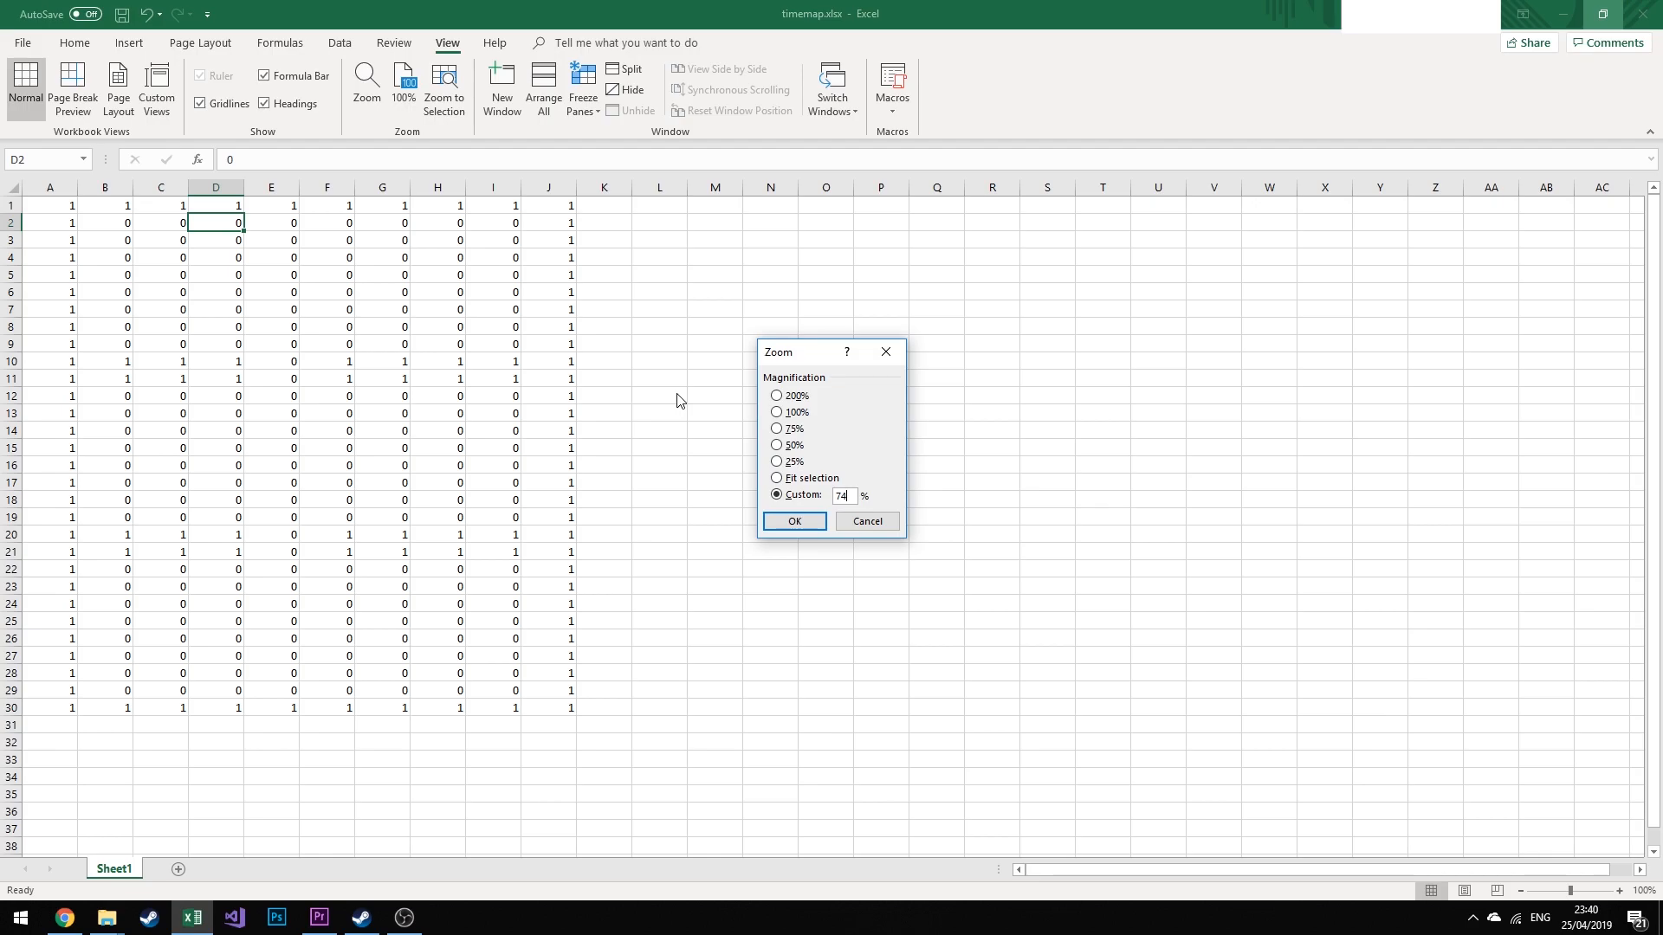
key(Return)
key(alt+w)
text(q)
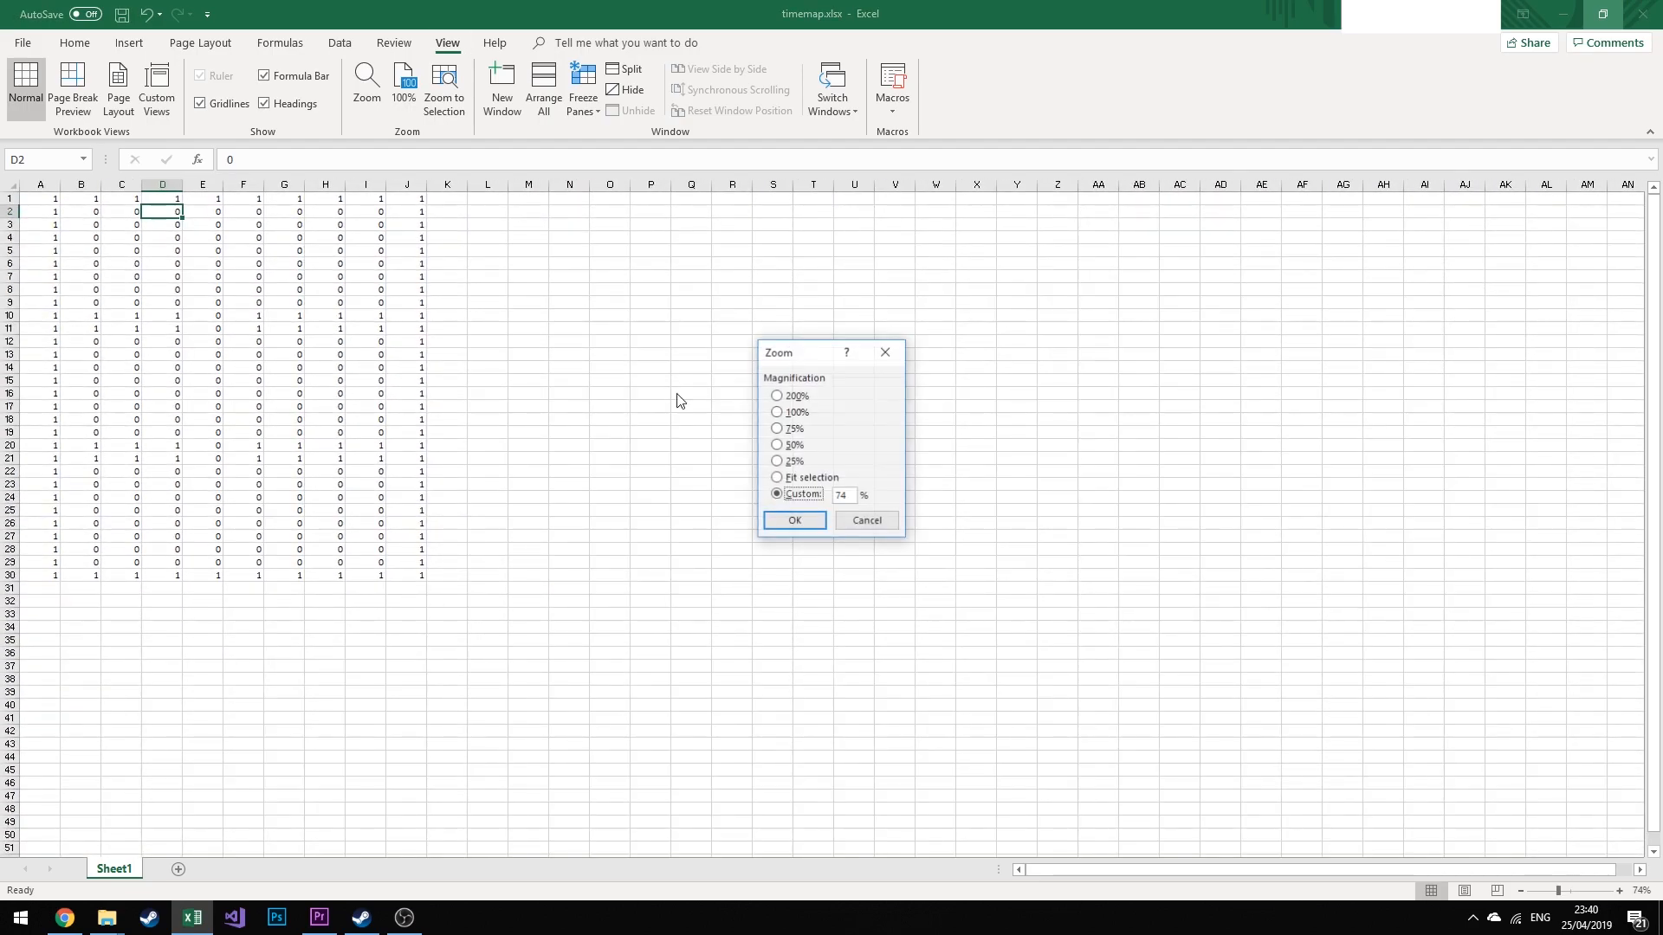
text(30)
key(Return)
key(Down)
key(Down)
key(Down)
key(Down)
key(Down)
key(Down)
key(Down)
key(Down)
key(Down)
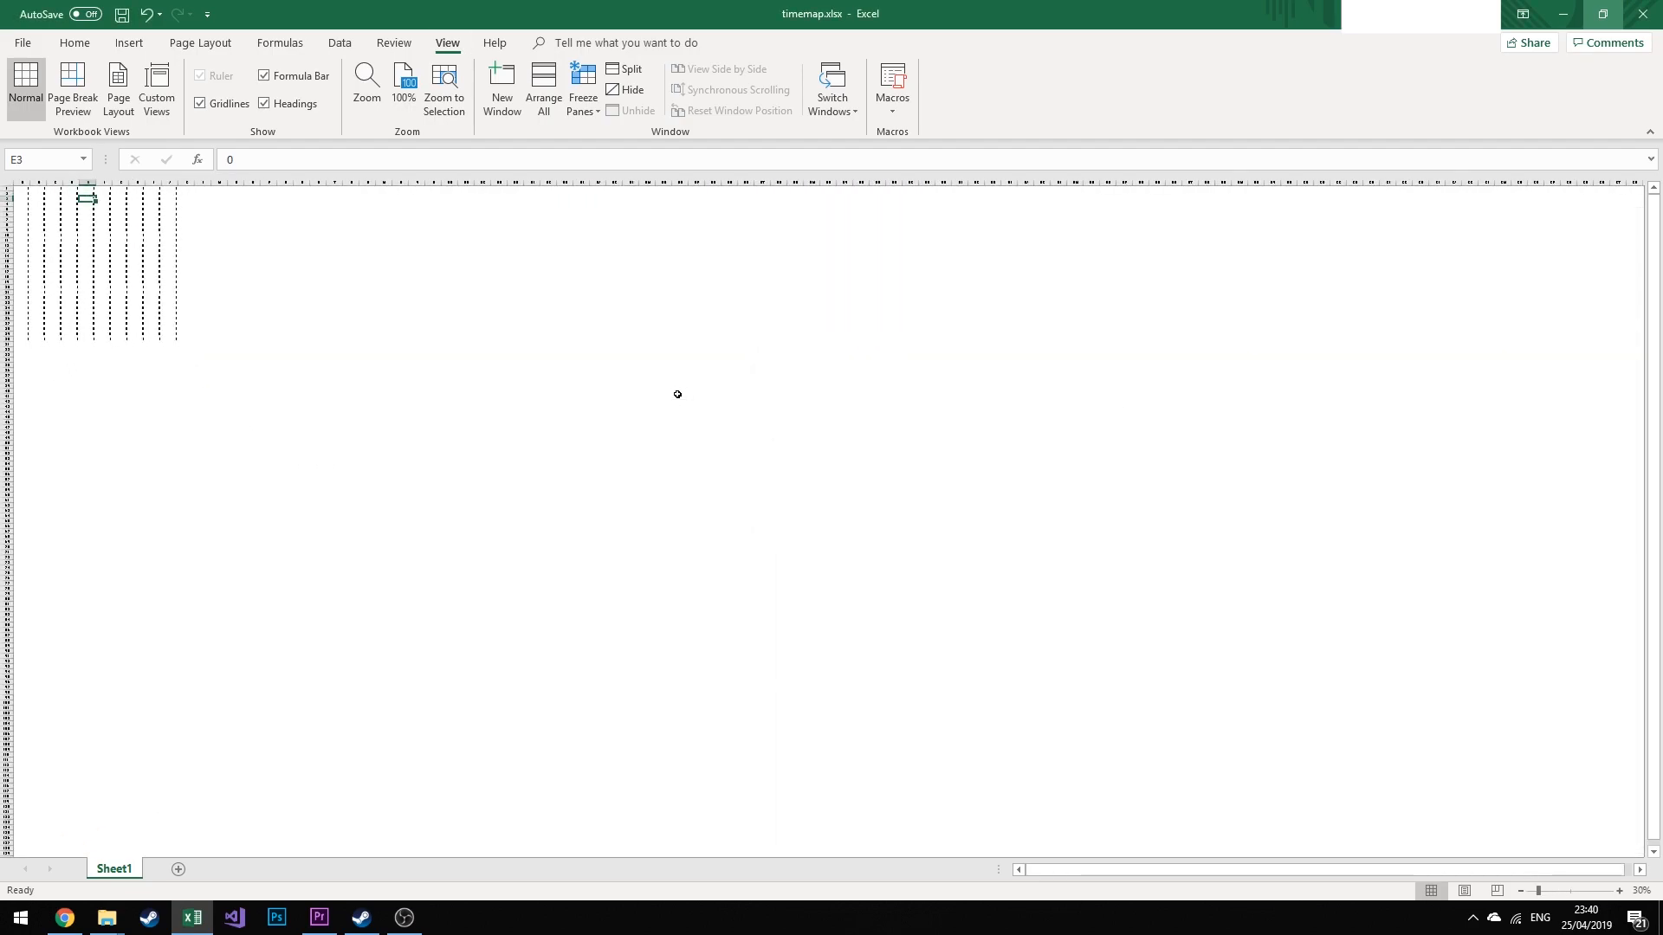
key(Right)
key(Right)
key(Up)
key(Up)
key(Up)
key(Left)
key(Left)
key(Left)
key(Up)
key(Up)
key(Left)
key(ctrl+z)
key(Right)
key(Left)
key(Left)
key(Down)
key(Down)
key(Down)
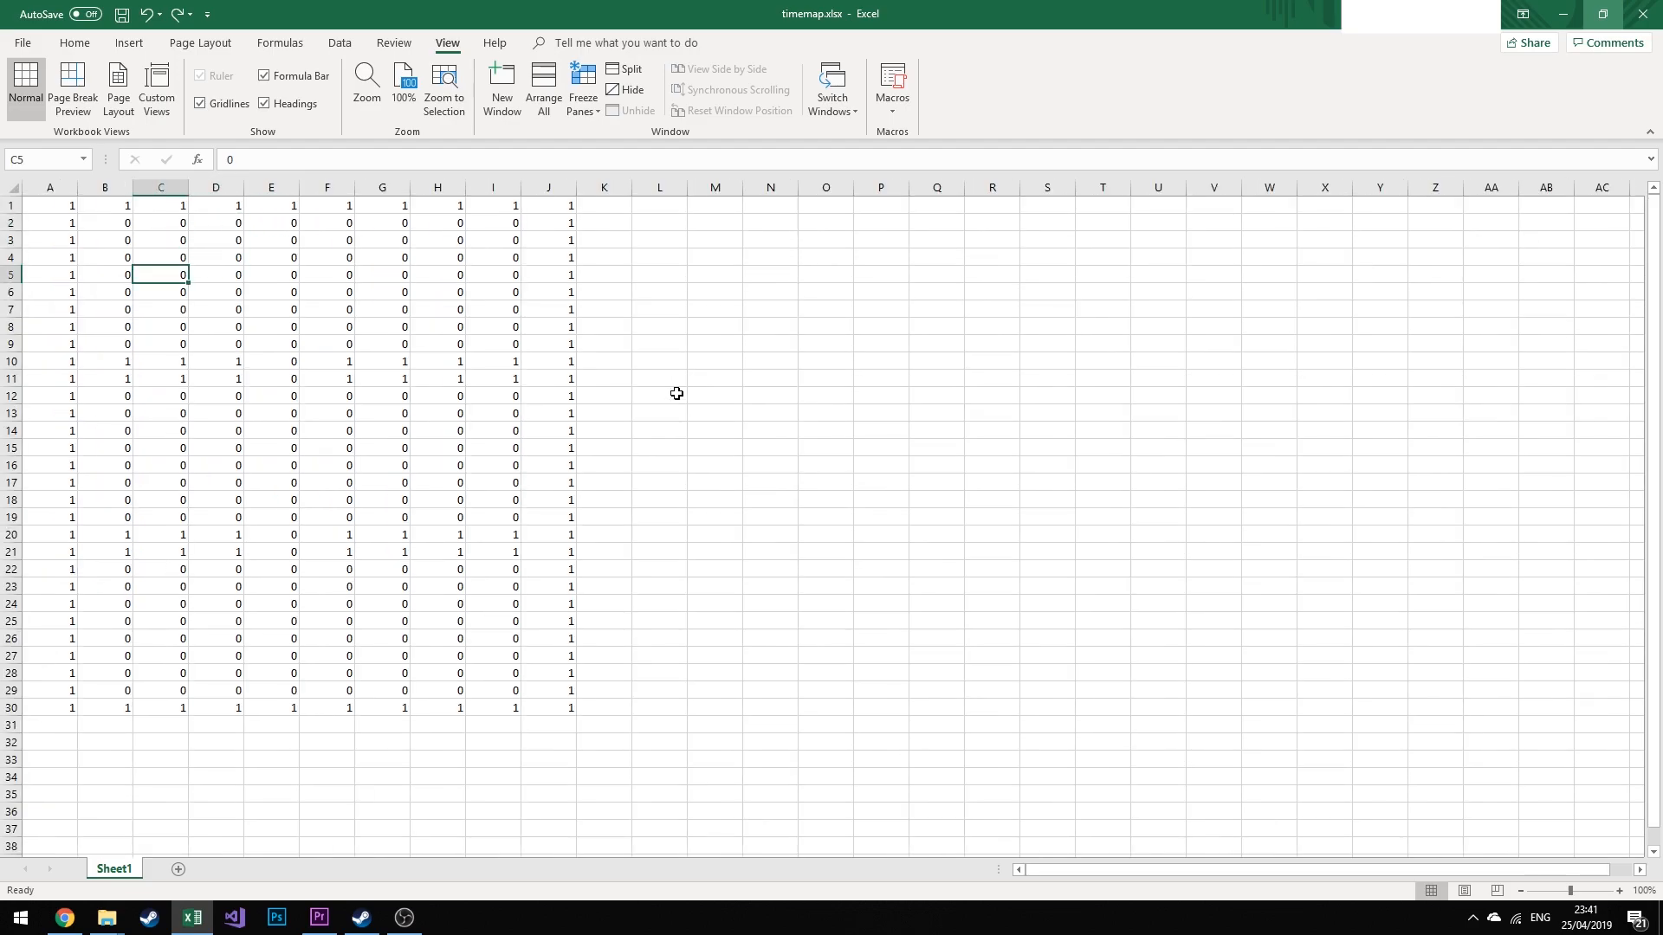
key(Right)
key(Down)
key(Left)
key(Up)
key(Up)
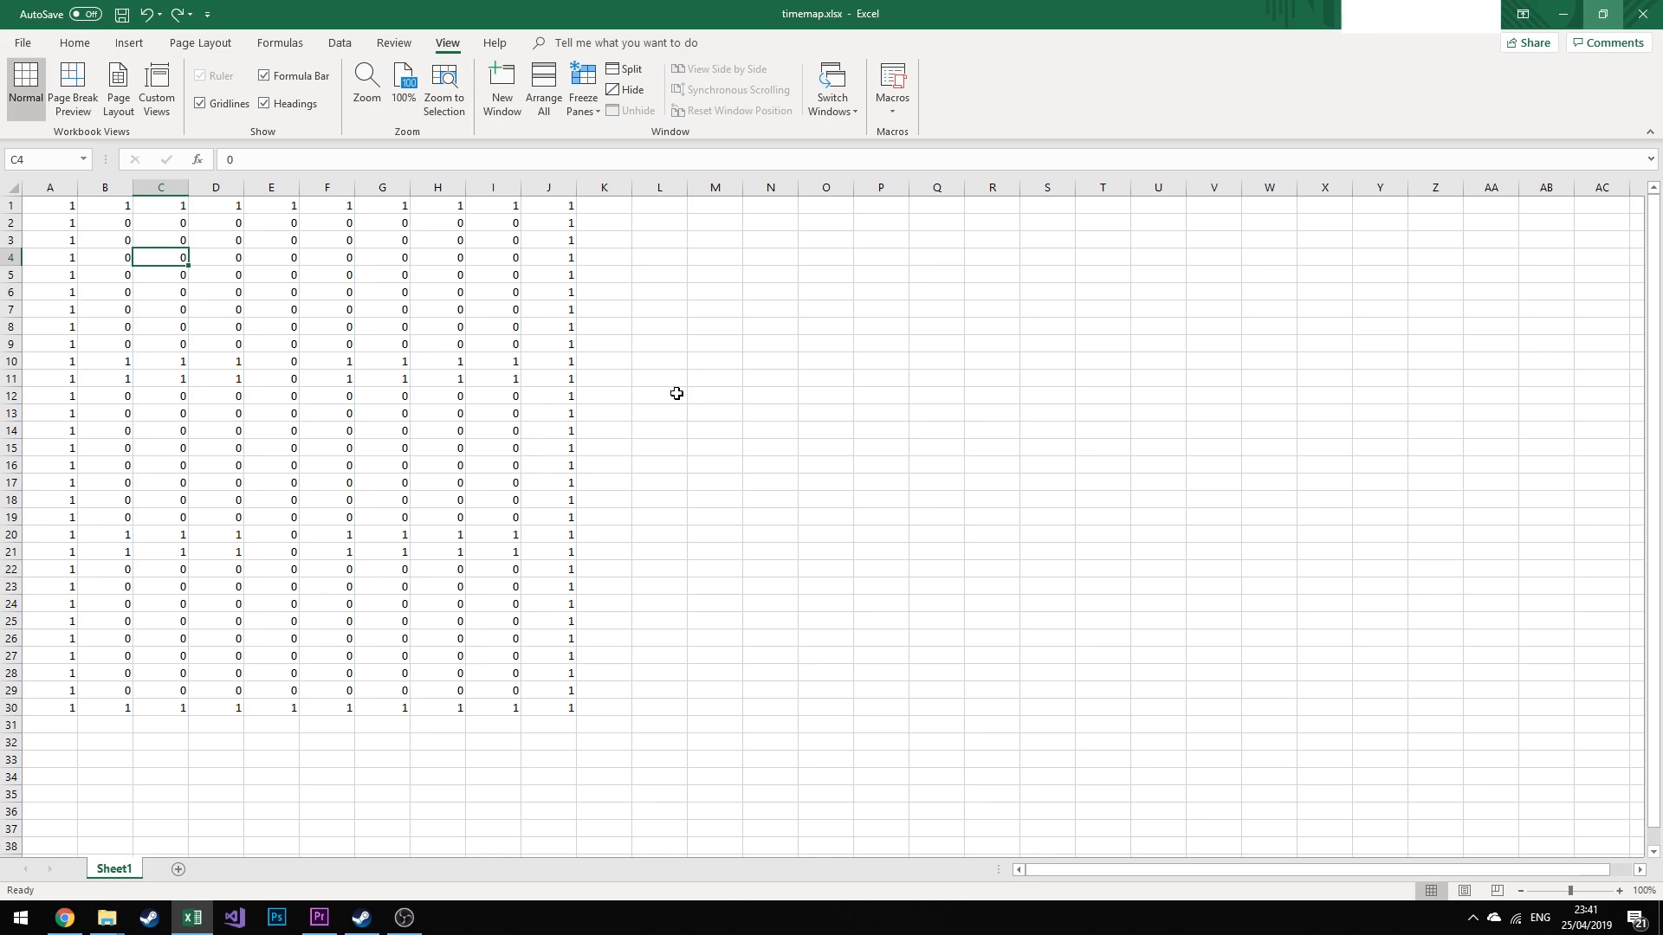
key(Right)
key(Left)
key(Up)
key(Up)
key(Up)
key(Left)
key(Right)
key(Down)
key(Left)
key(Up)
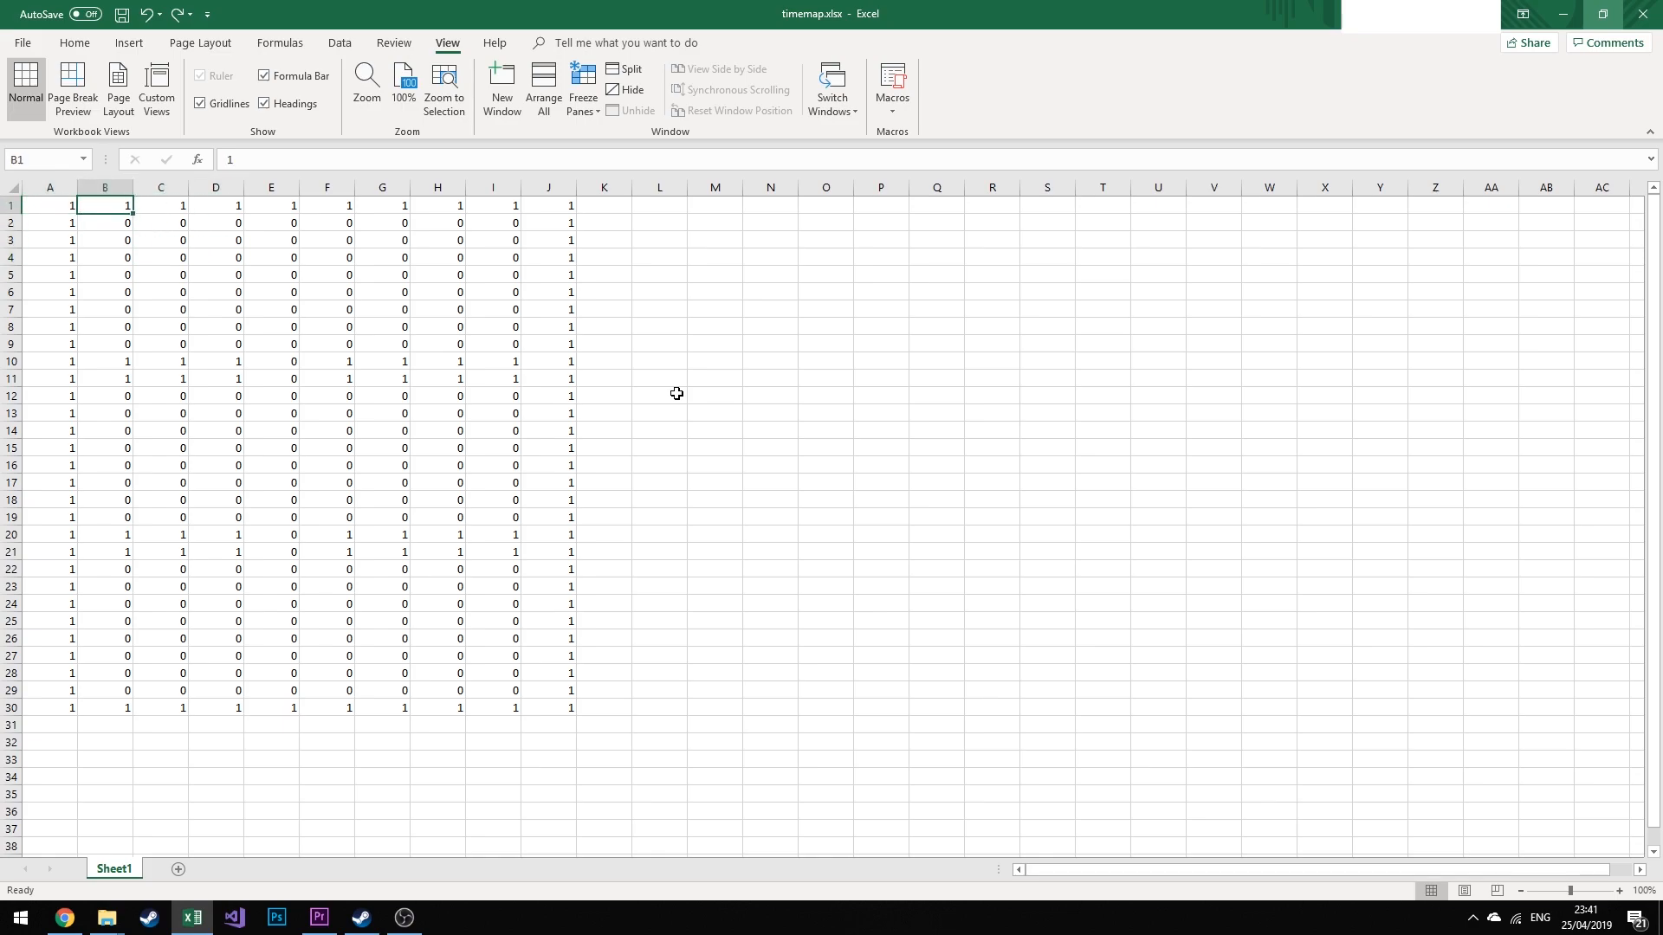
Narrow columns A to CV to match the row height so that the map cells become square
drag(8, 206, 7, 712)
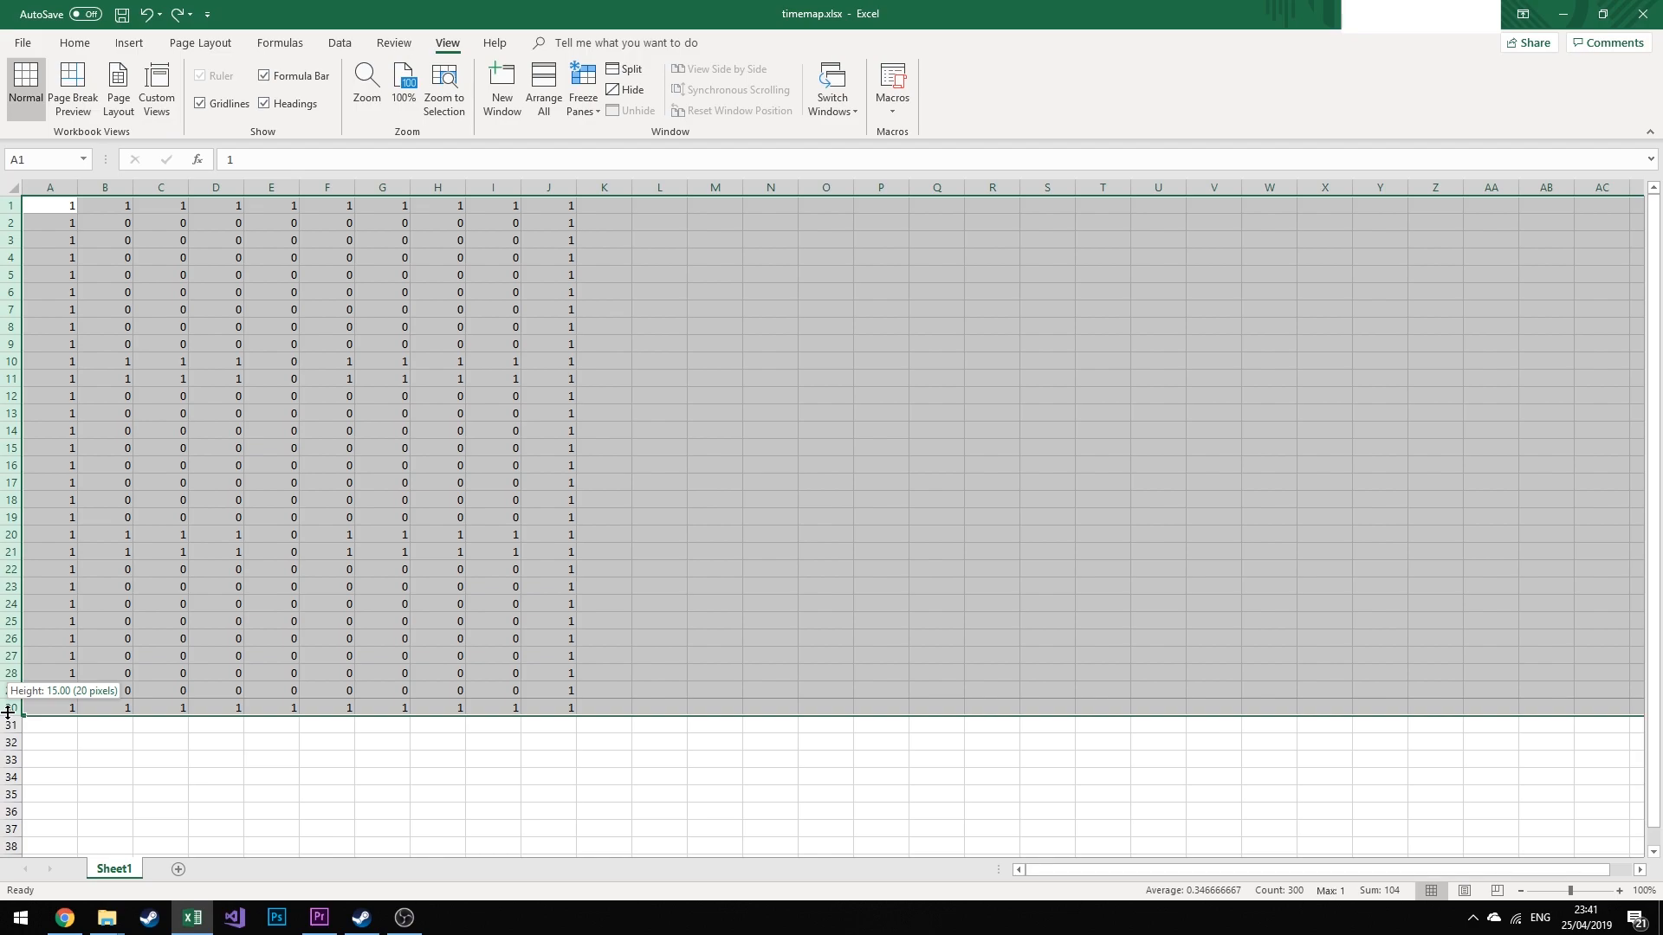
click(174, 431)
drag(39, 186, 1258, 190)
click(1198, 230)
key(ctrl+Home)
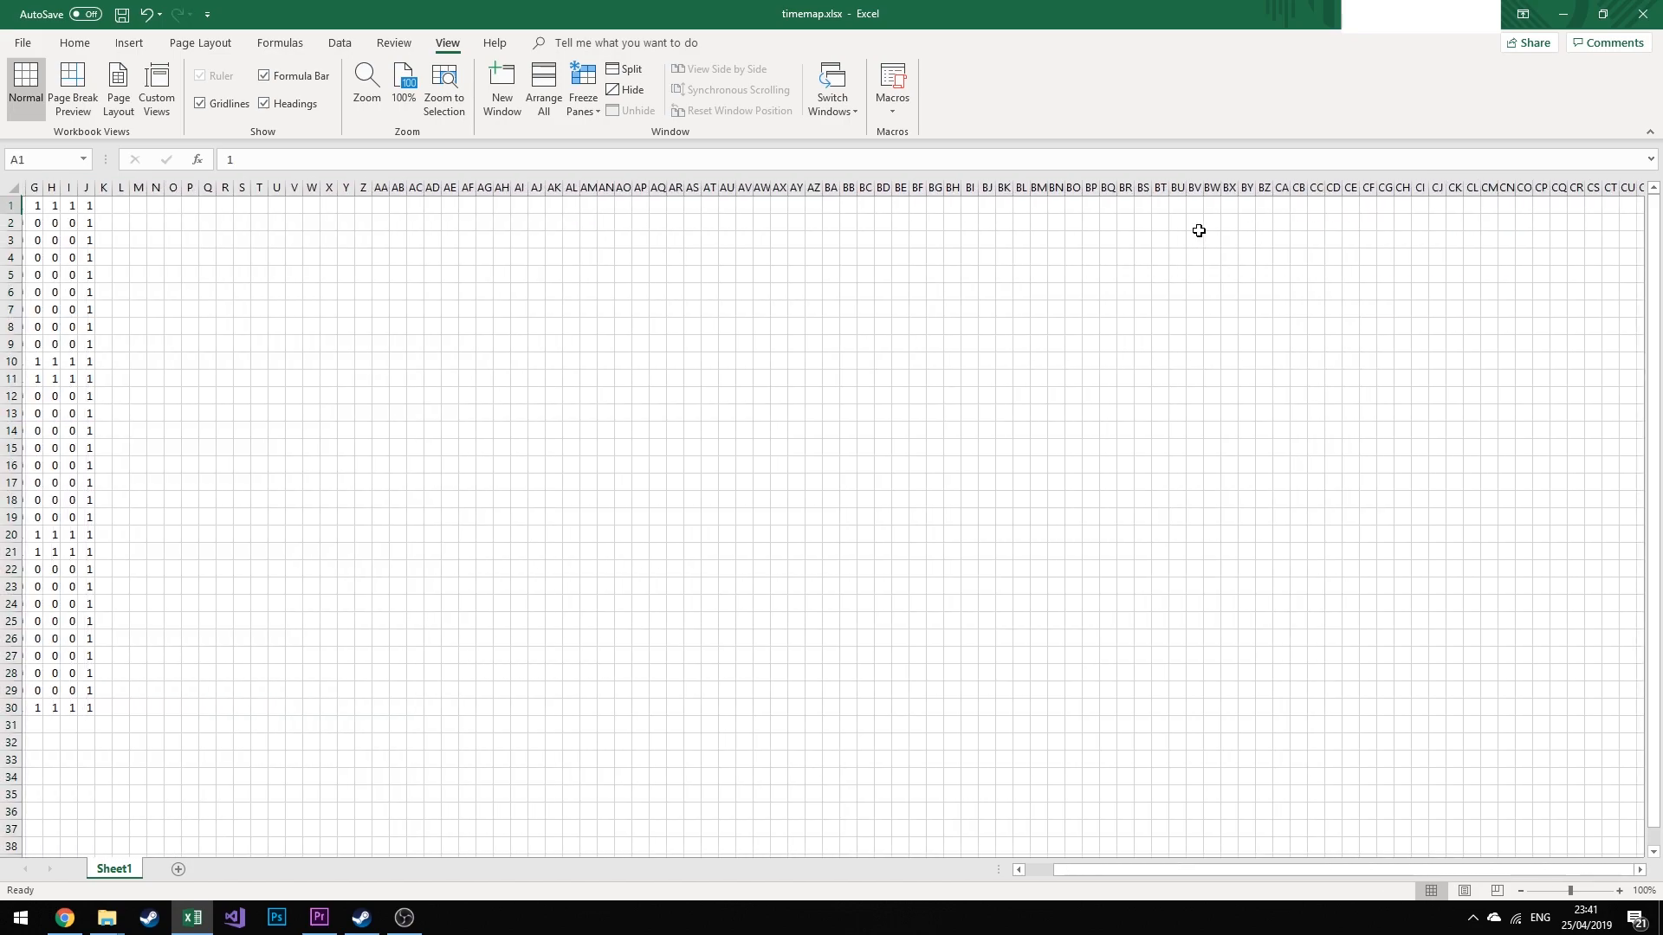
drag(14, 214, 14, 213)
click(221, 257)
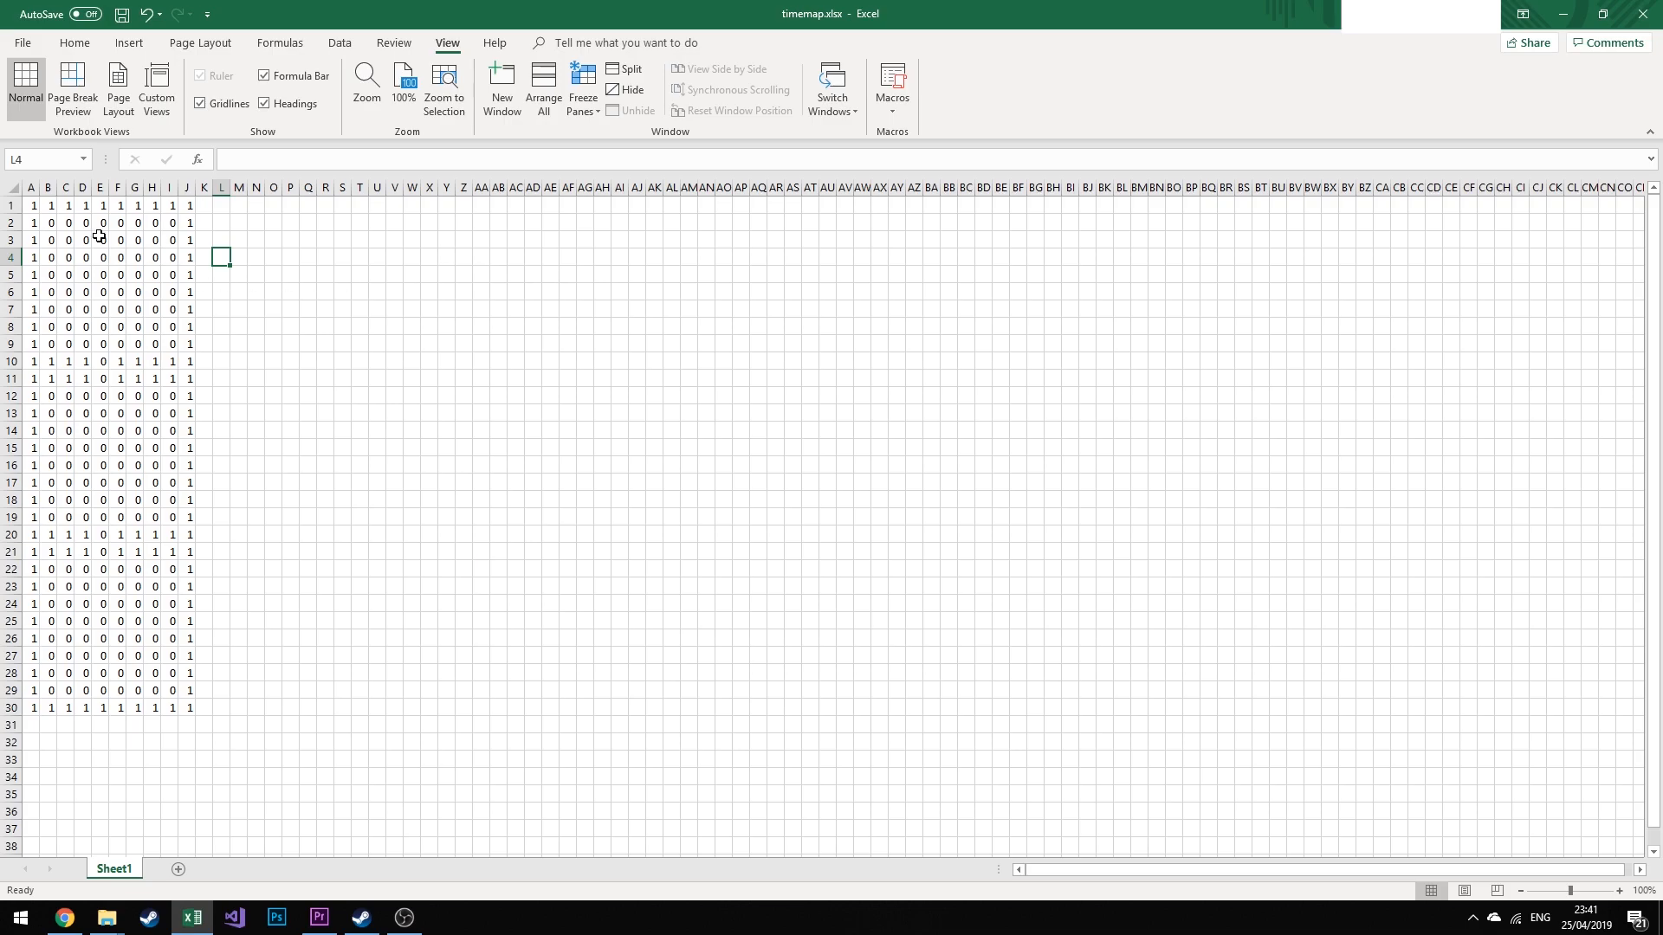
Apply the Red - Yellow - Green color scale as conditional formatting to A1:CV100
drag(34, 206, 193, 706)
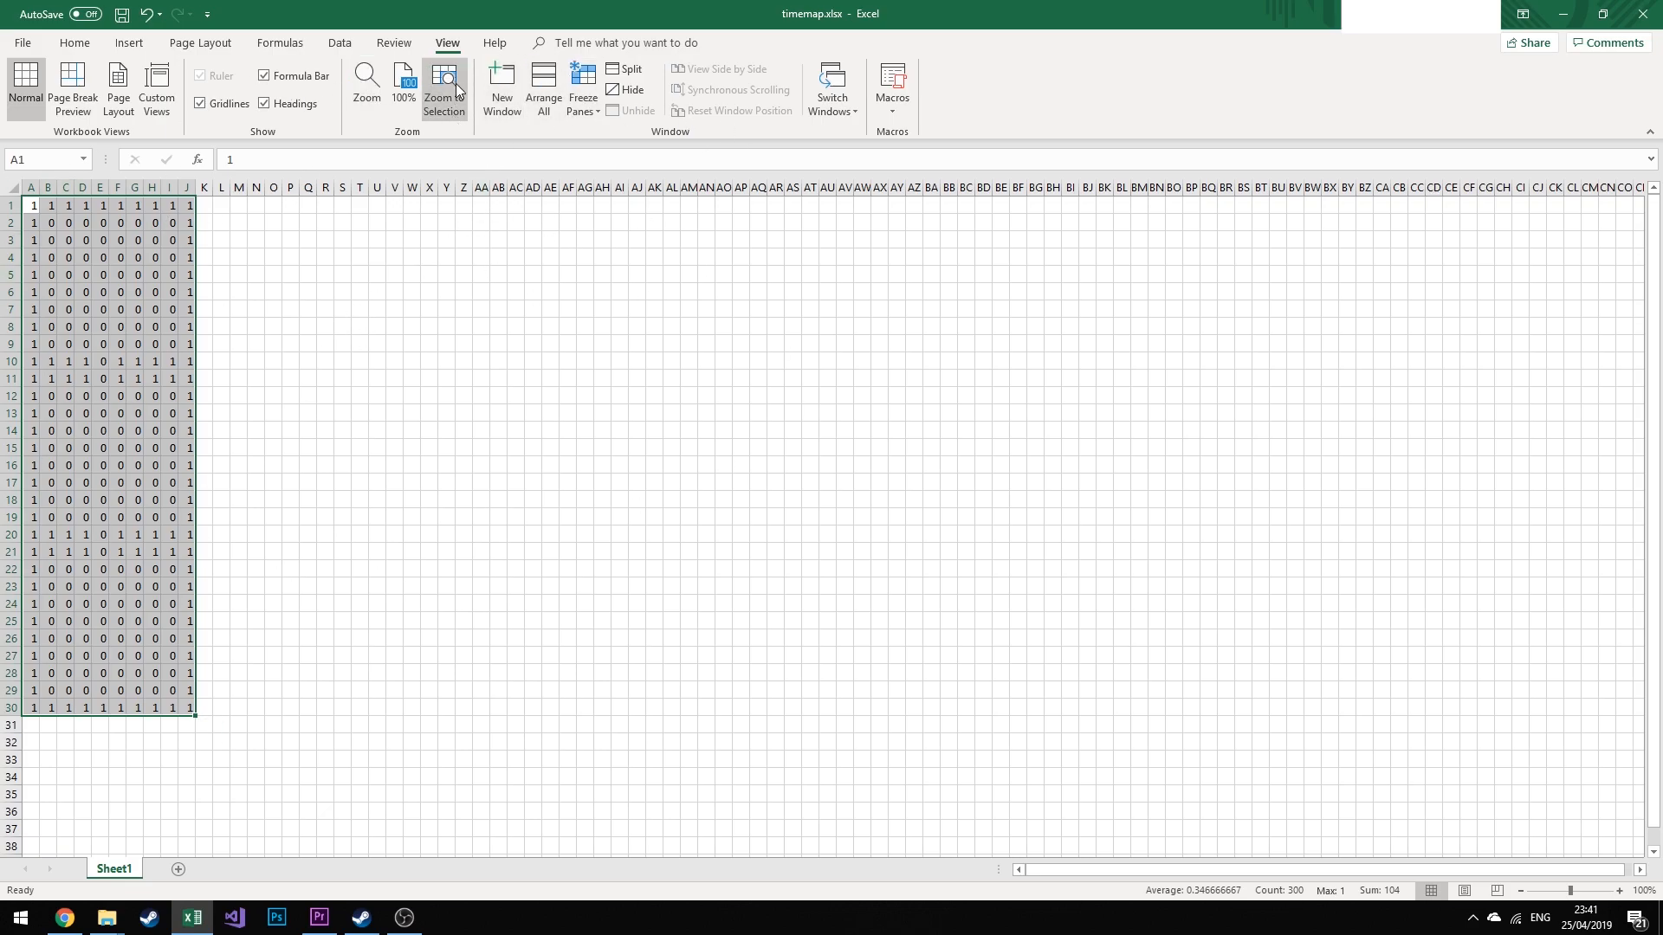
drag(33, 206, 1398, 261)
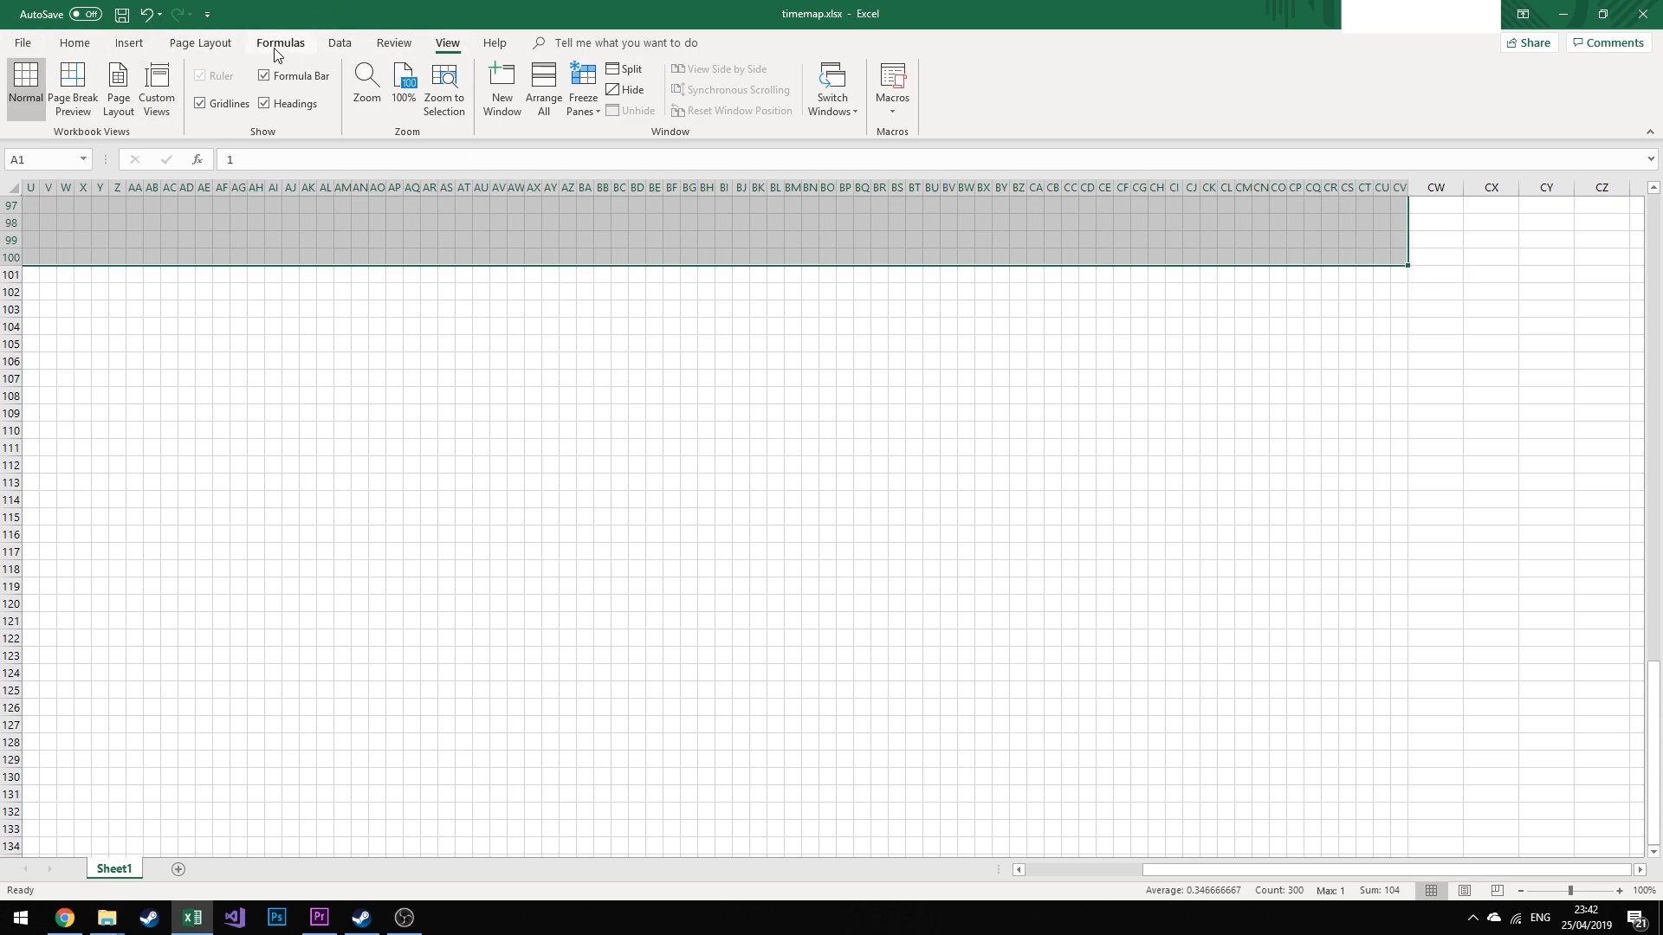
click(23, 42)
click(35, 51)
click(75, 42)
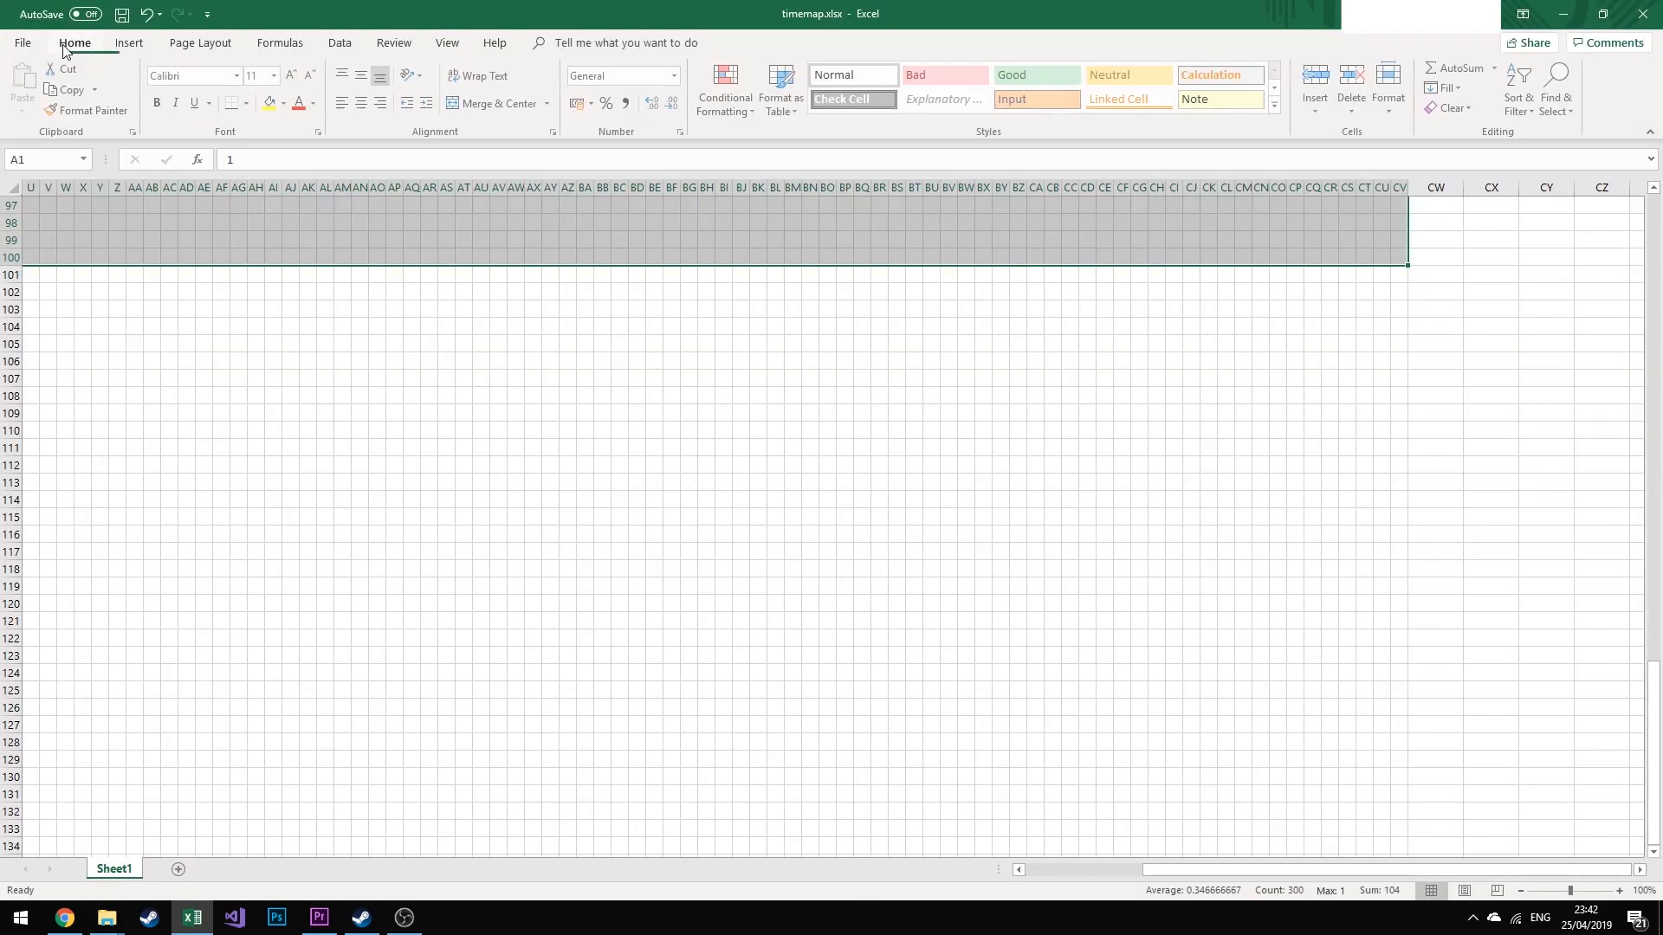
click(737, 112)
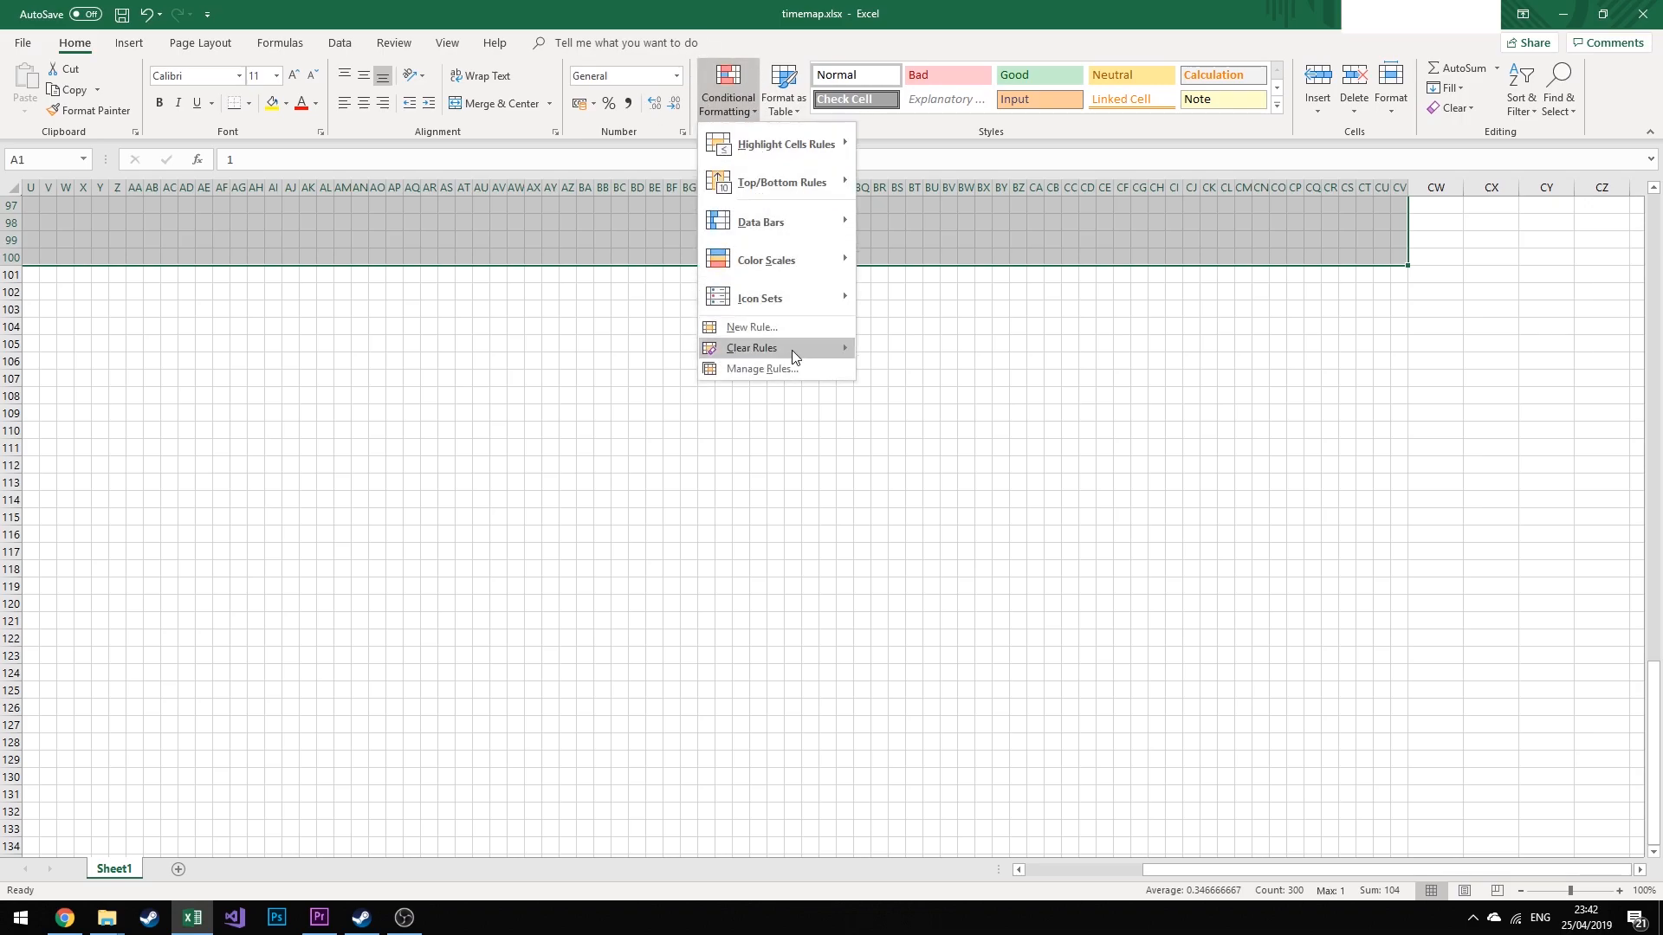
mouse_move(799, 257)
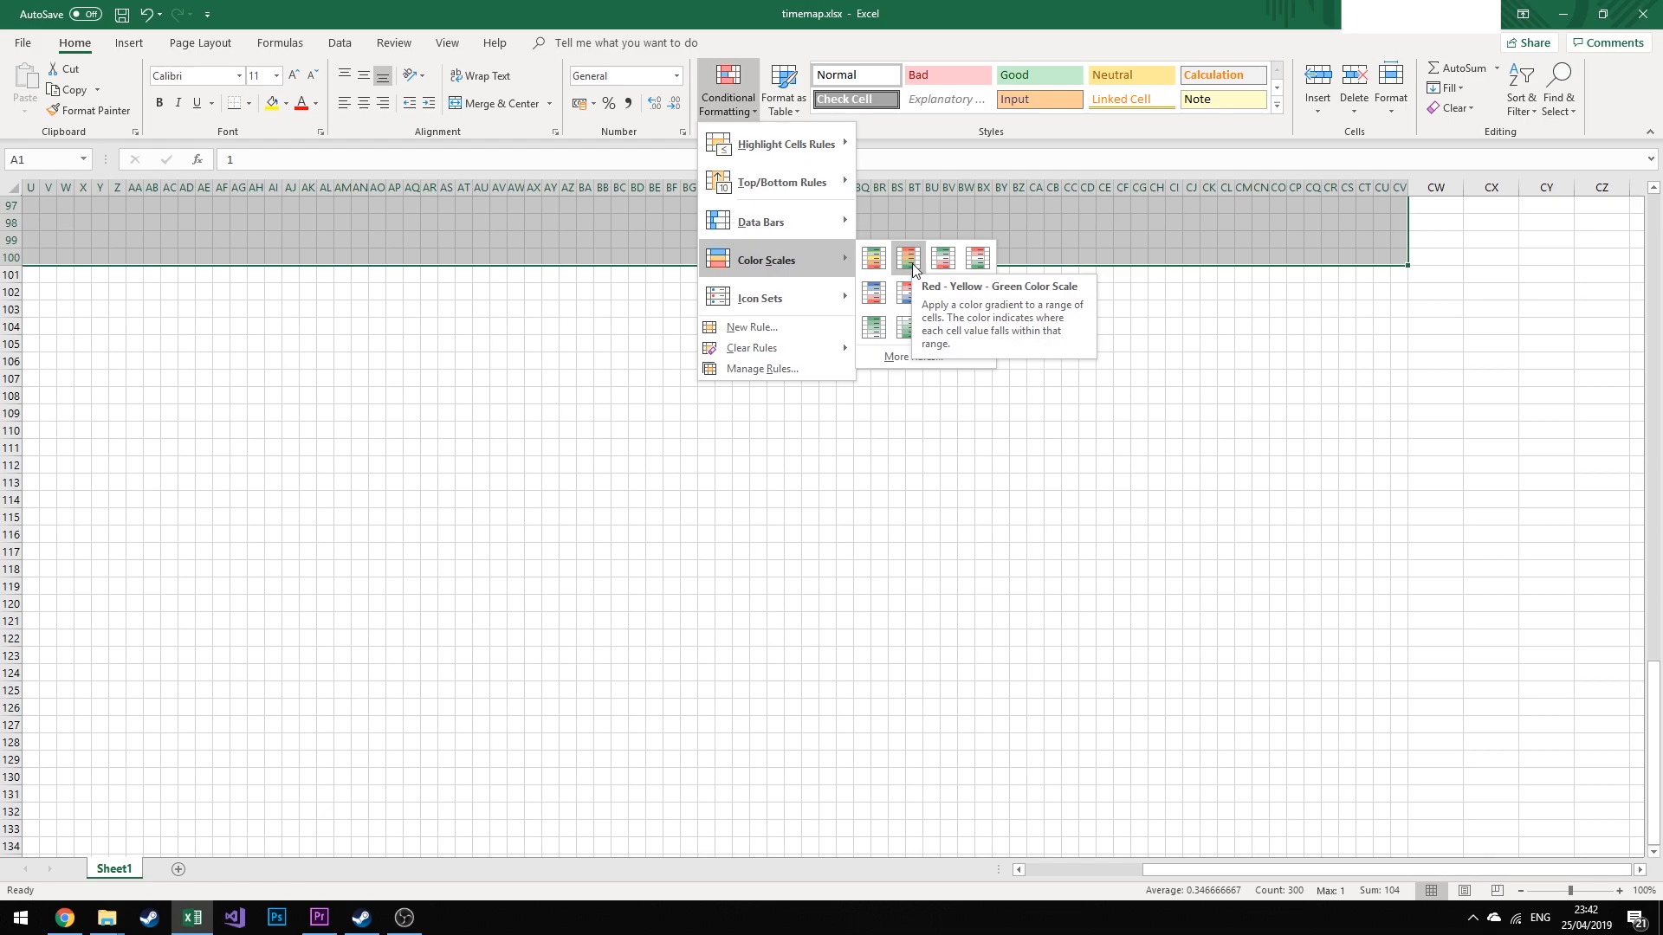
click(912, 264)
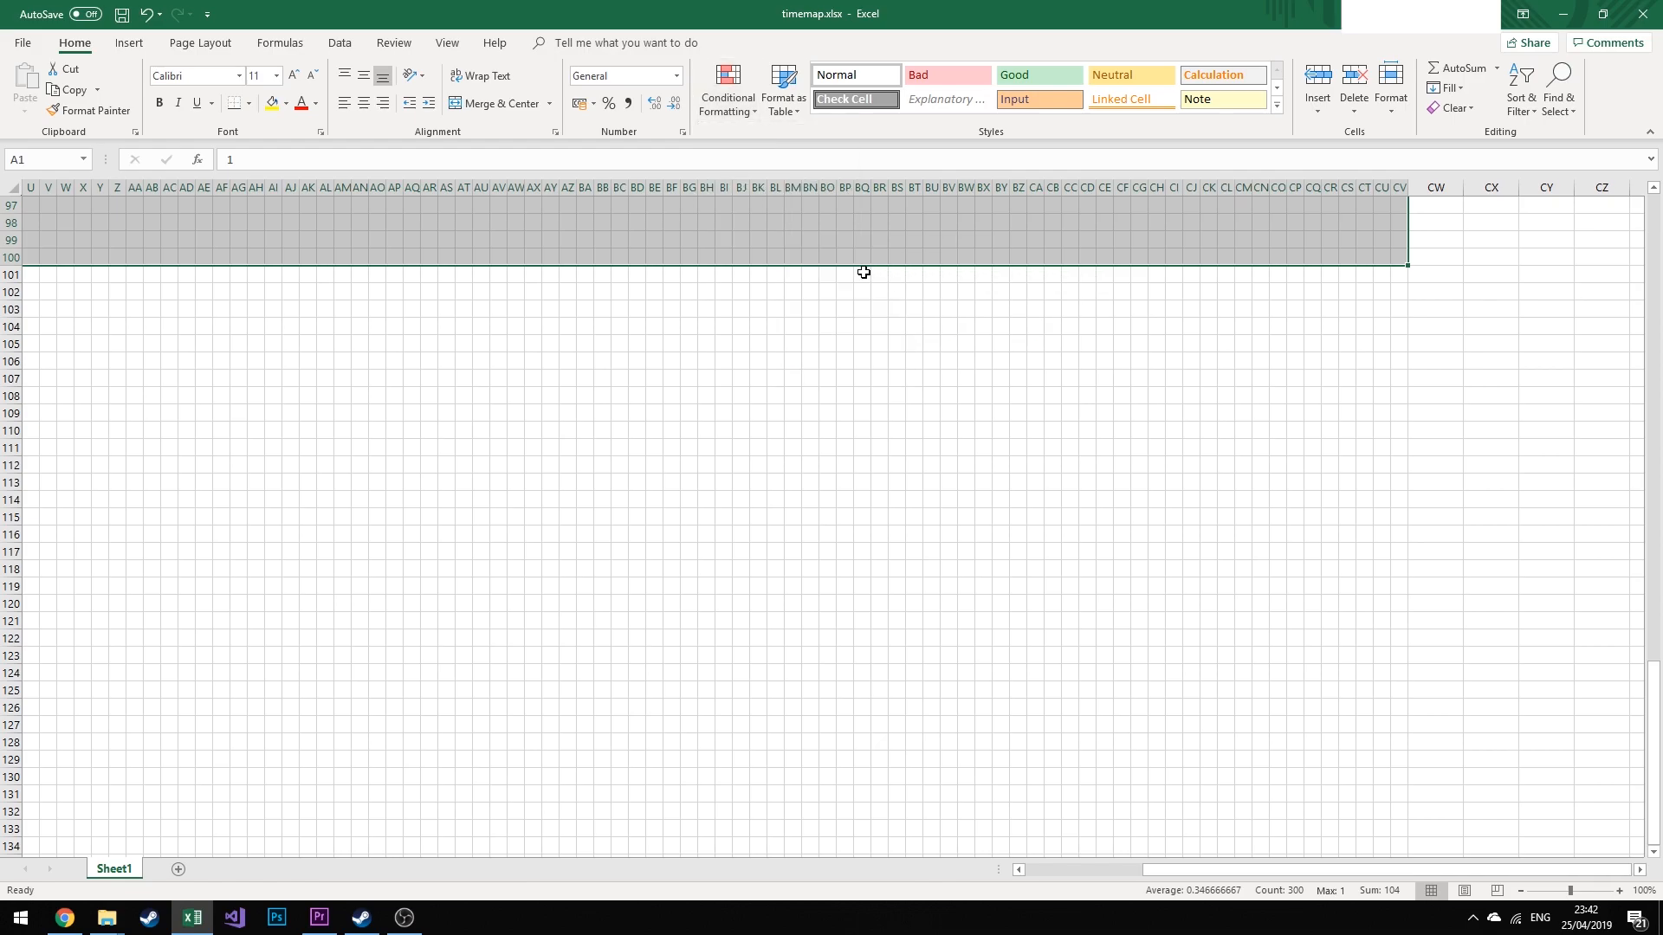
Go back to the start of the sheet and look over the colored walls and floors of the three rooms
click(847, 275)
middle_click(1043, 379)
middle_click(410, 527)
drag(102, 242, 190, 708)
click(162, 652)
click(118, 292)
click(310, 448)
Zoom the sheet out to 30% and sweep selections over the empty area beside the map
key(alt+w)
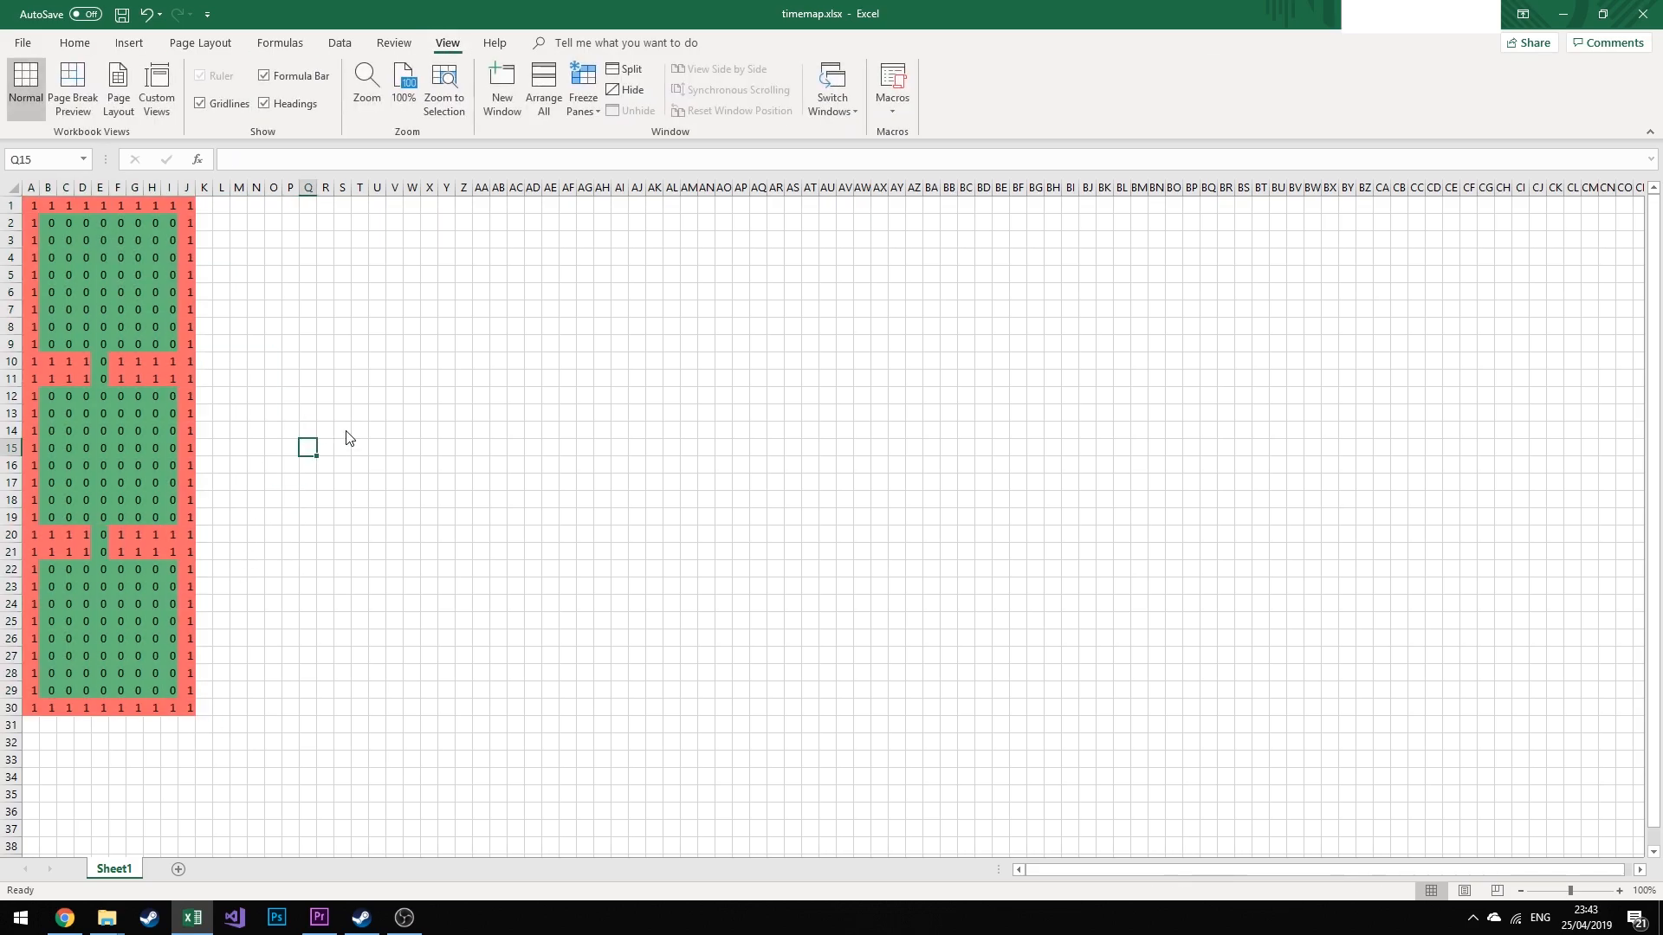
text(q)
text(30)
key(Return)
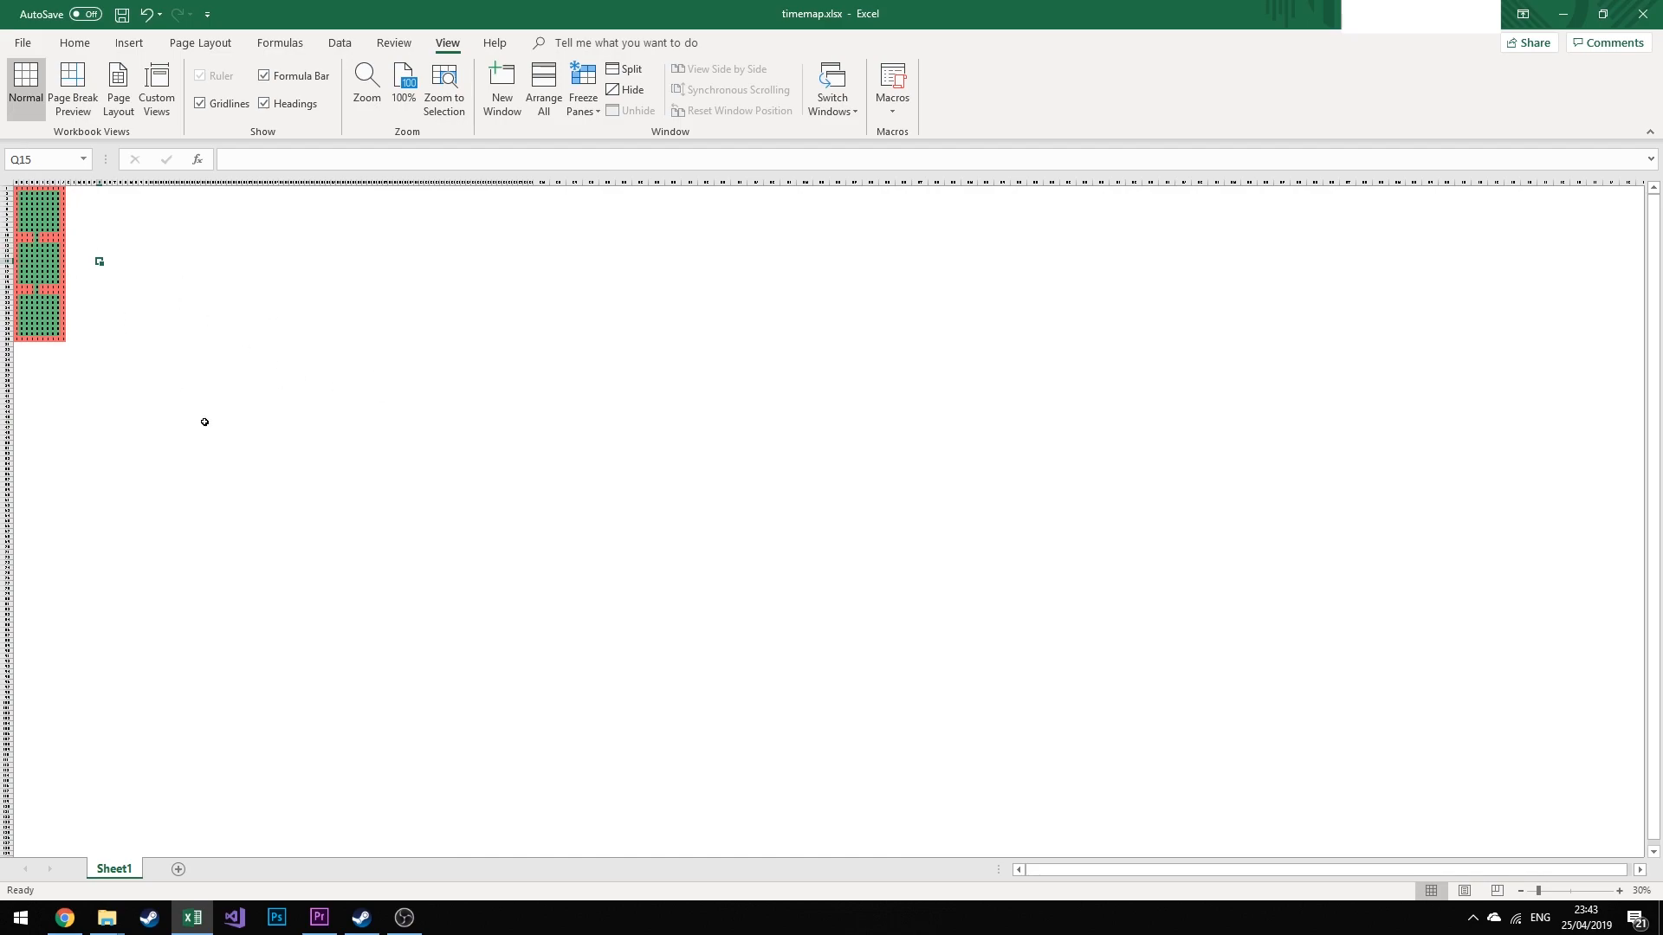
click(262, 301)
drag(428, 453, 1099, 426)
click(1129, 547)
click(209, 277)
drag(229, 282, 1093, 607)
click(414, 414)
Enter a tile value above 1 in a floor cell of the third room
click(41, 258)
click(301, 350)
click(38, 262)
click(37, 319)
click(37, 324)
click(260, 298)
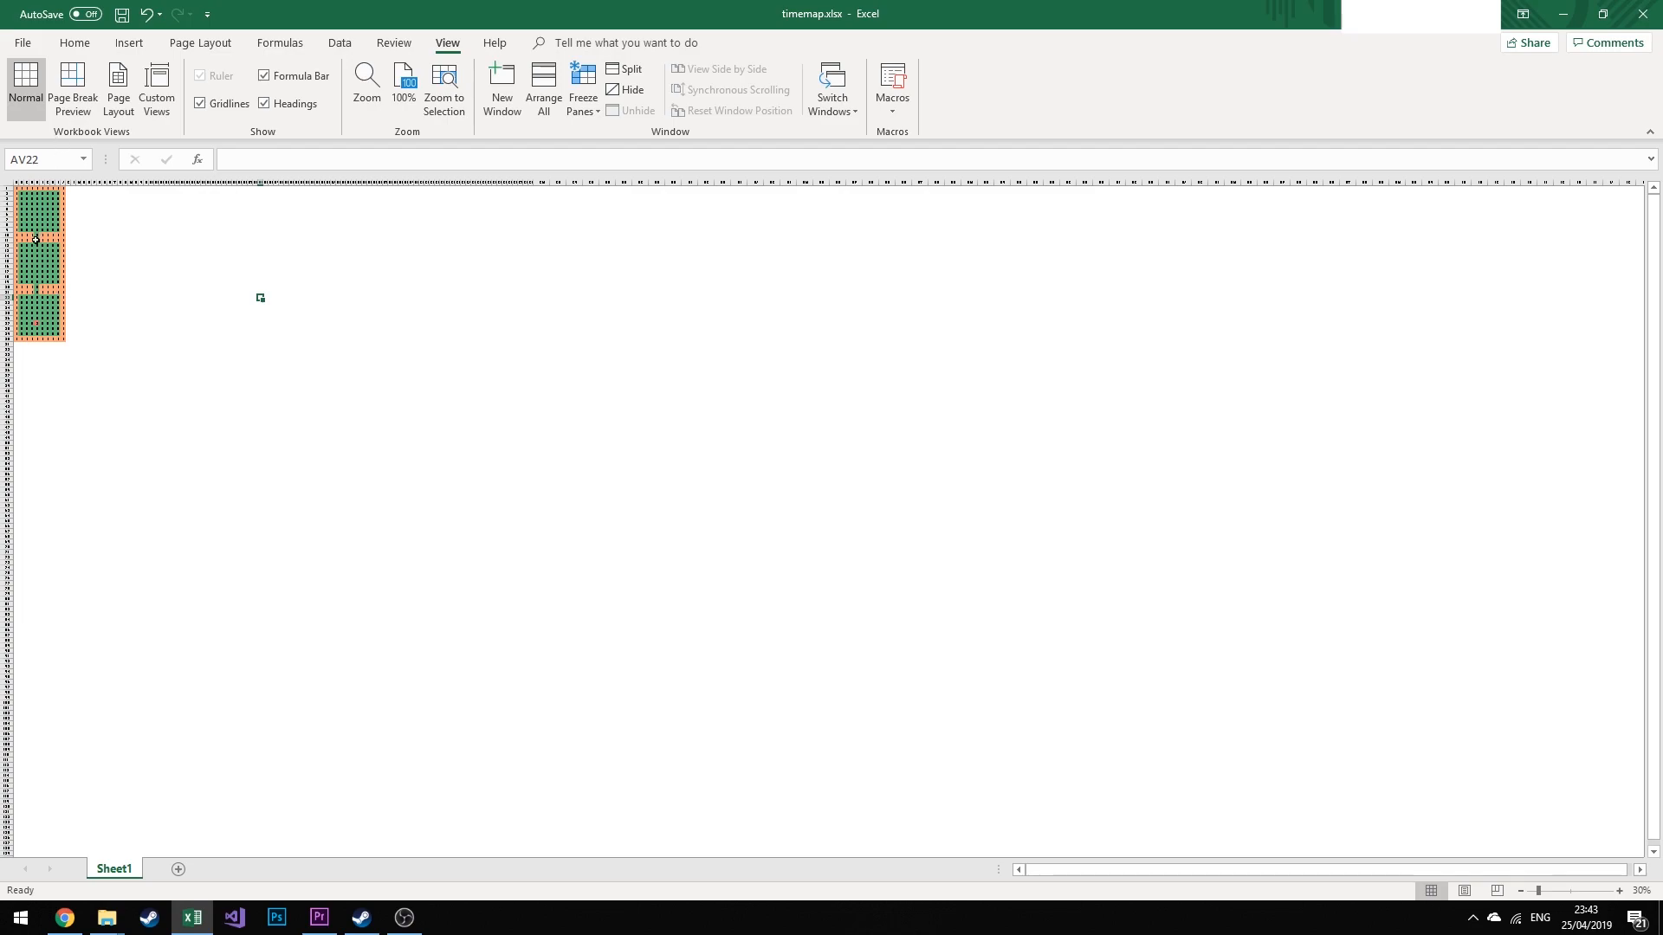
Enter the tile value 2 in floor cells of the first and second rooms
drag(65, 235, 64, 338)
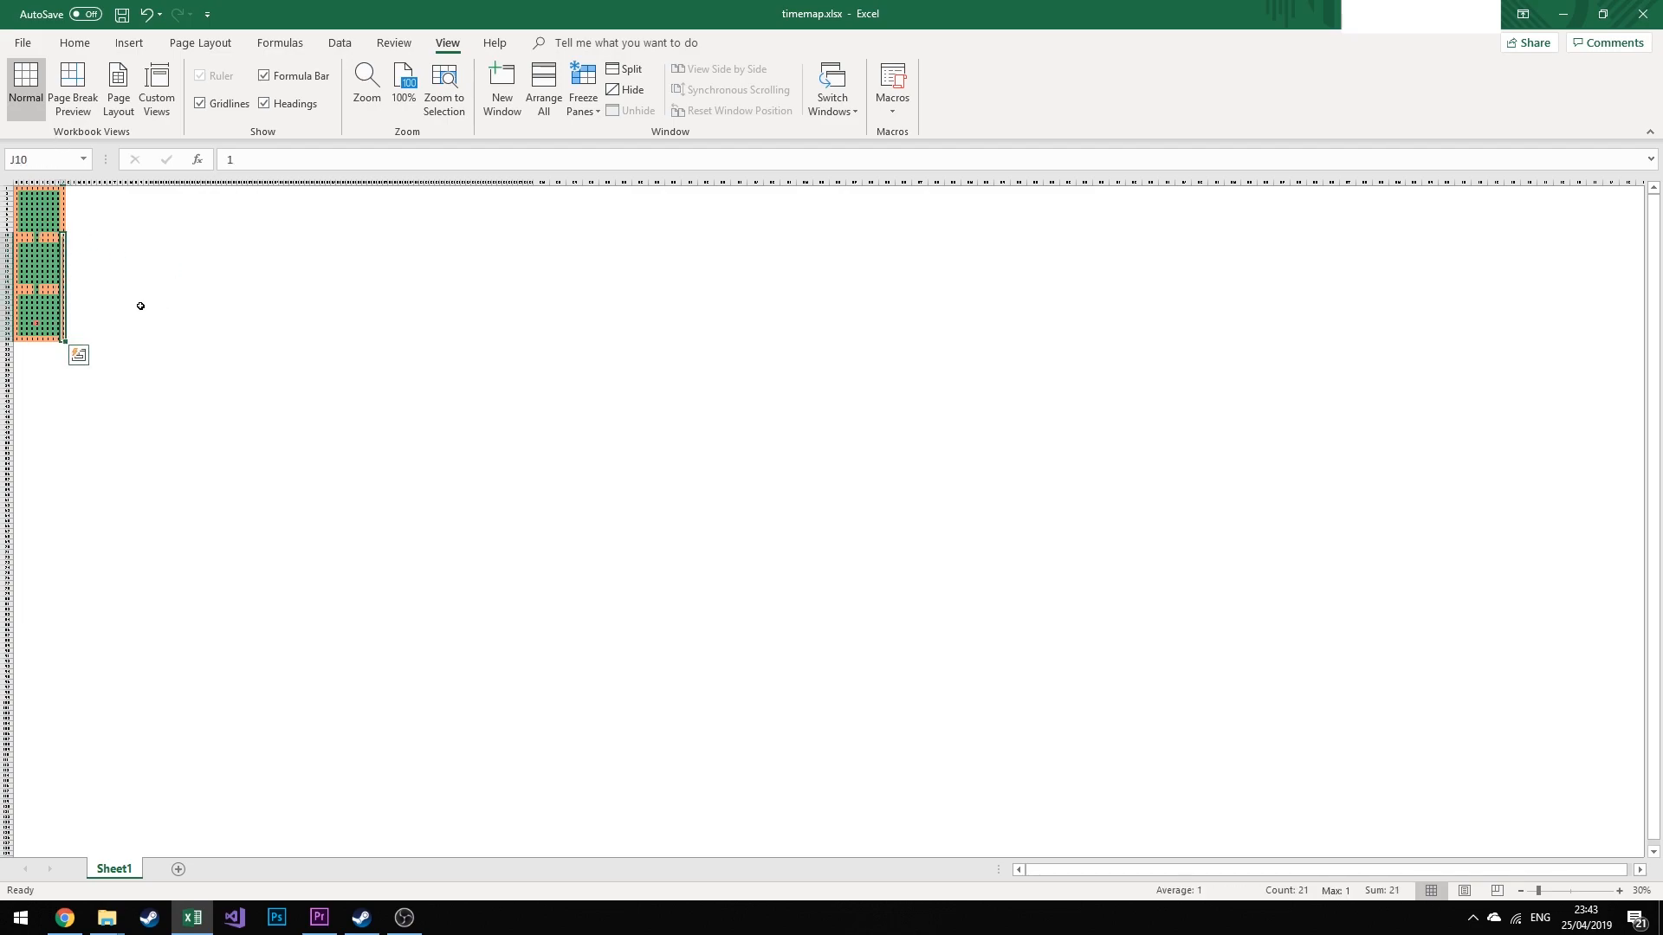
click(109, 266)
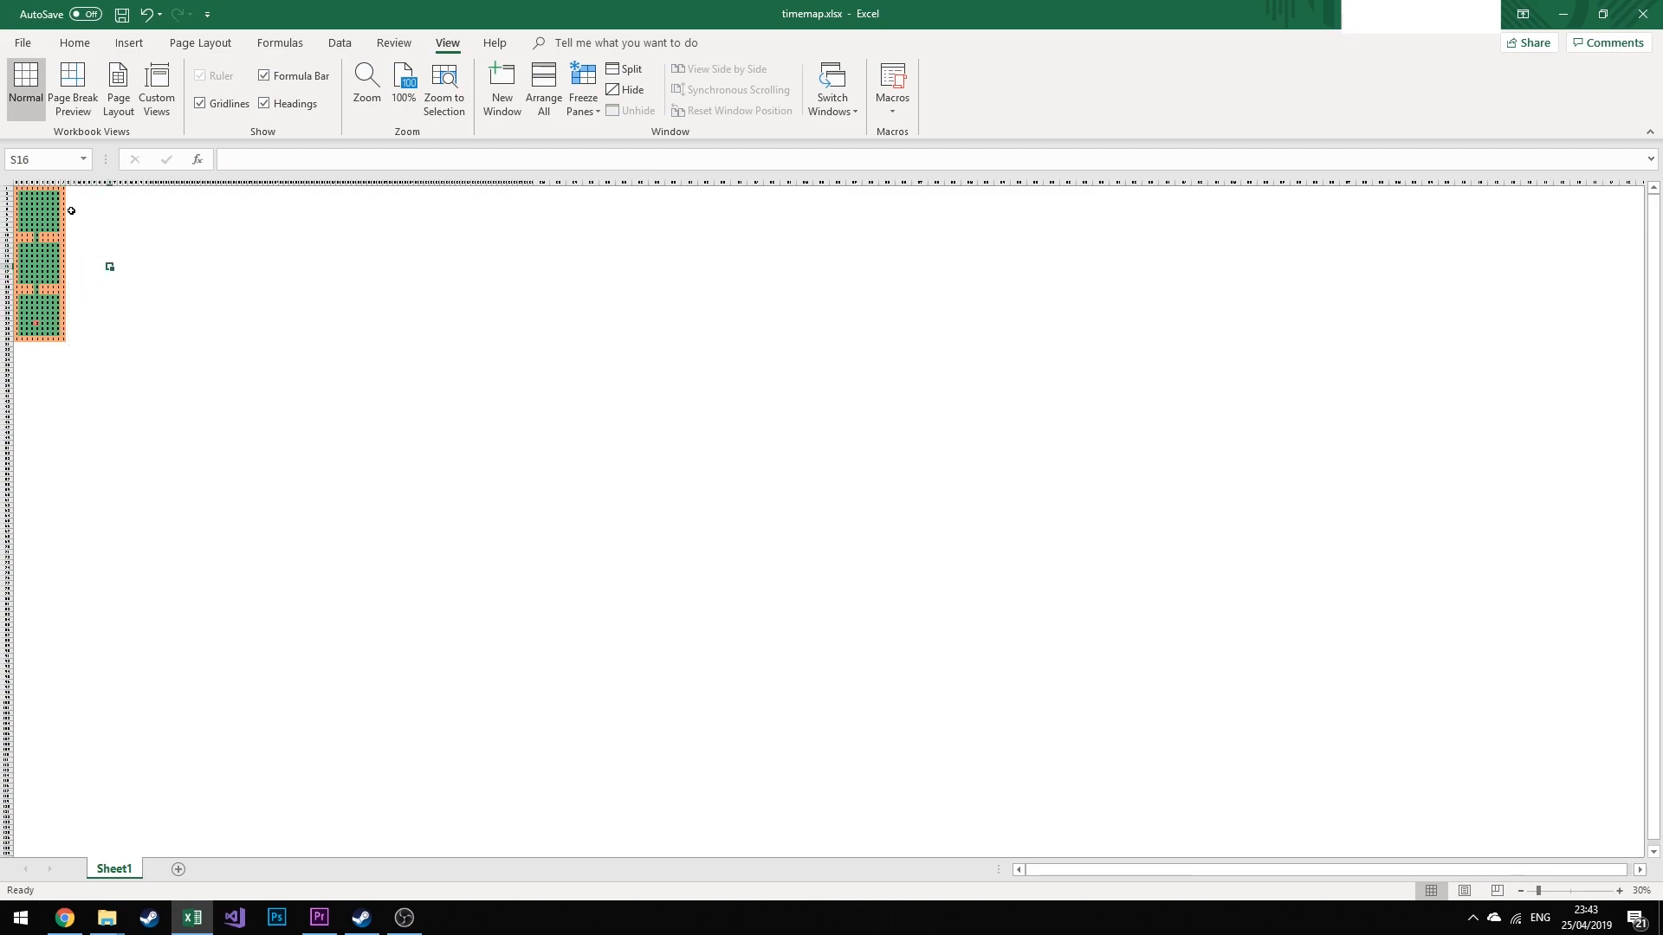
click(42, 235)
click(38, 319)
click(38, 323)
click(42, 312)
click(48, 258)
click(53, 204)
click(37, 201)
text(2)
click(44, 260)
text(2)
Add further tile values above 1 to scattered cells inside the rooms
click(51, 315)
click(162, 319)
click(43, 215)
click(151, 267)
click(38, 204)
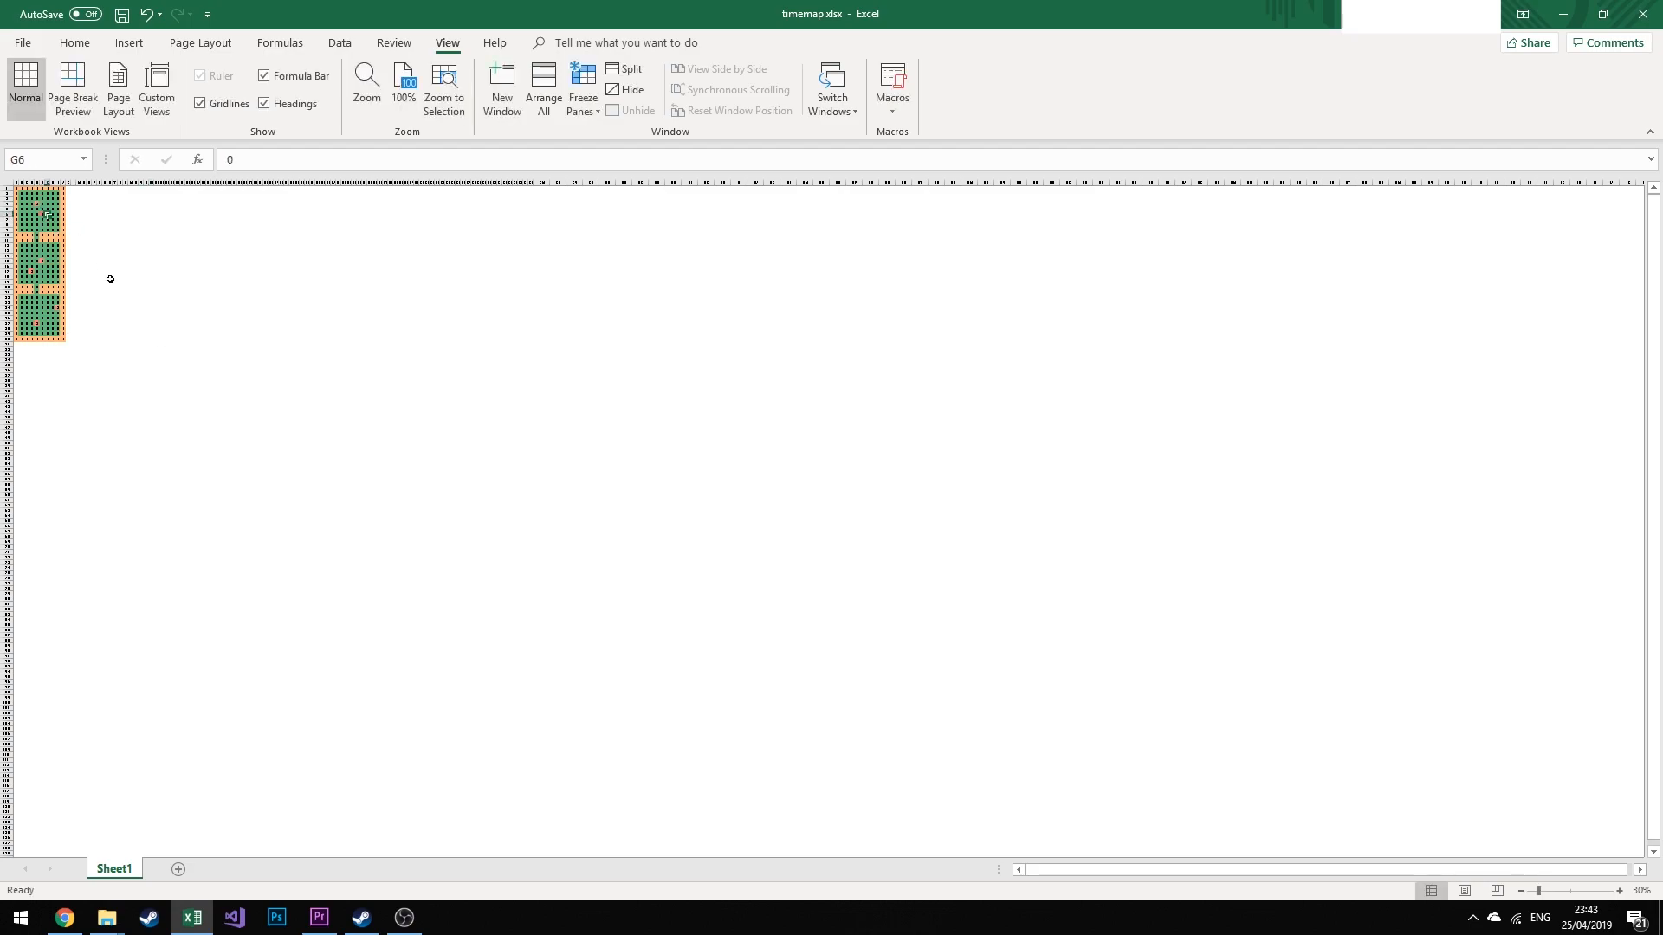
click(110, 240)
click(42, 260)
click(43, 211)
double_click(41, 211)
click(42, 210)
click(77, 287)
drag(115, 343, 1, 151)
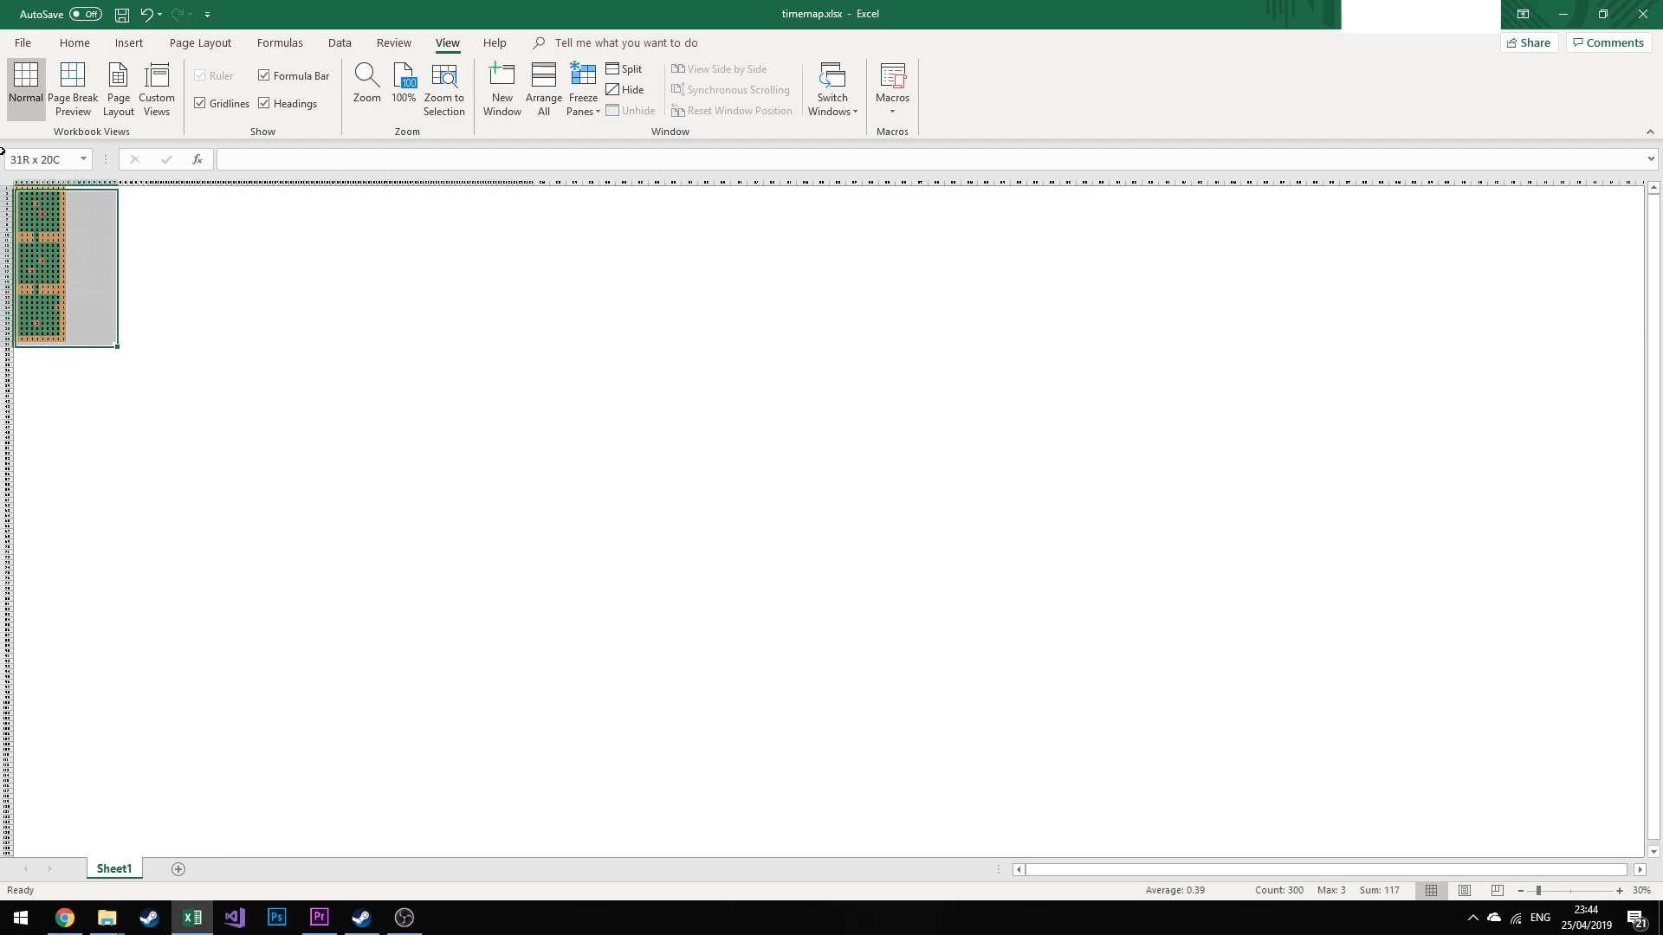
click(105, 293)
drag(63, 332, 12, 185)
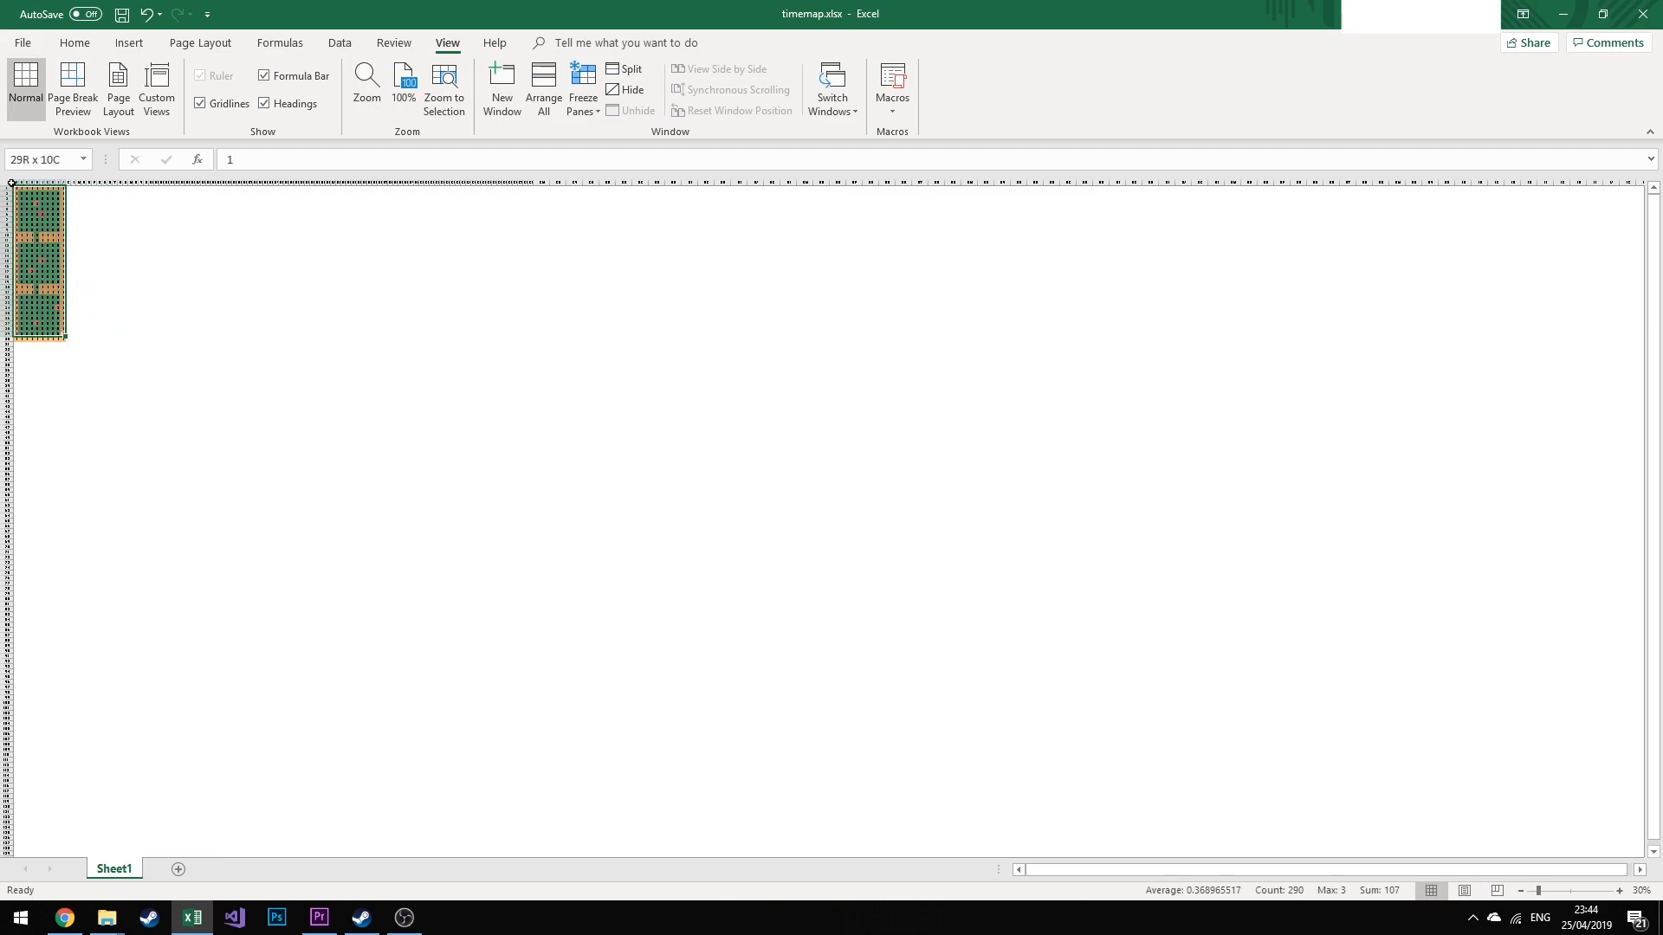
key(ctrl+c)
click(63, 188)
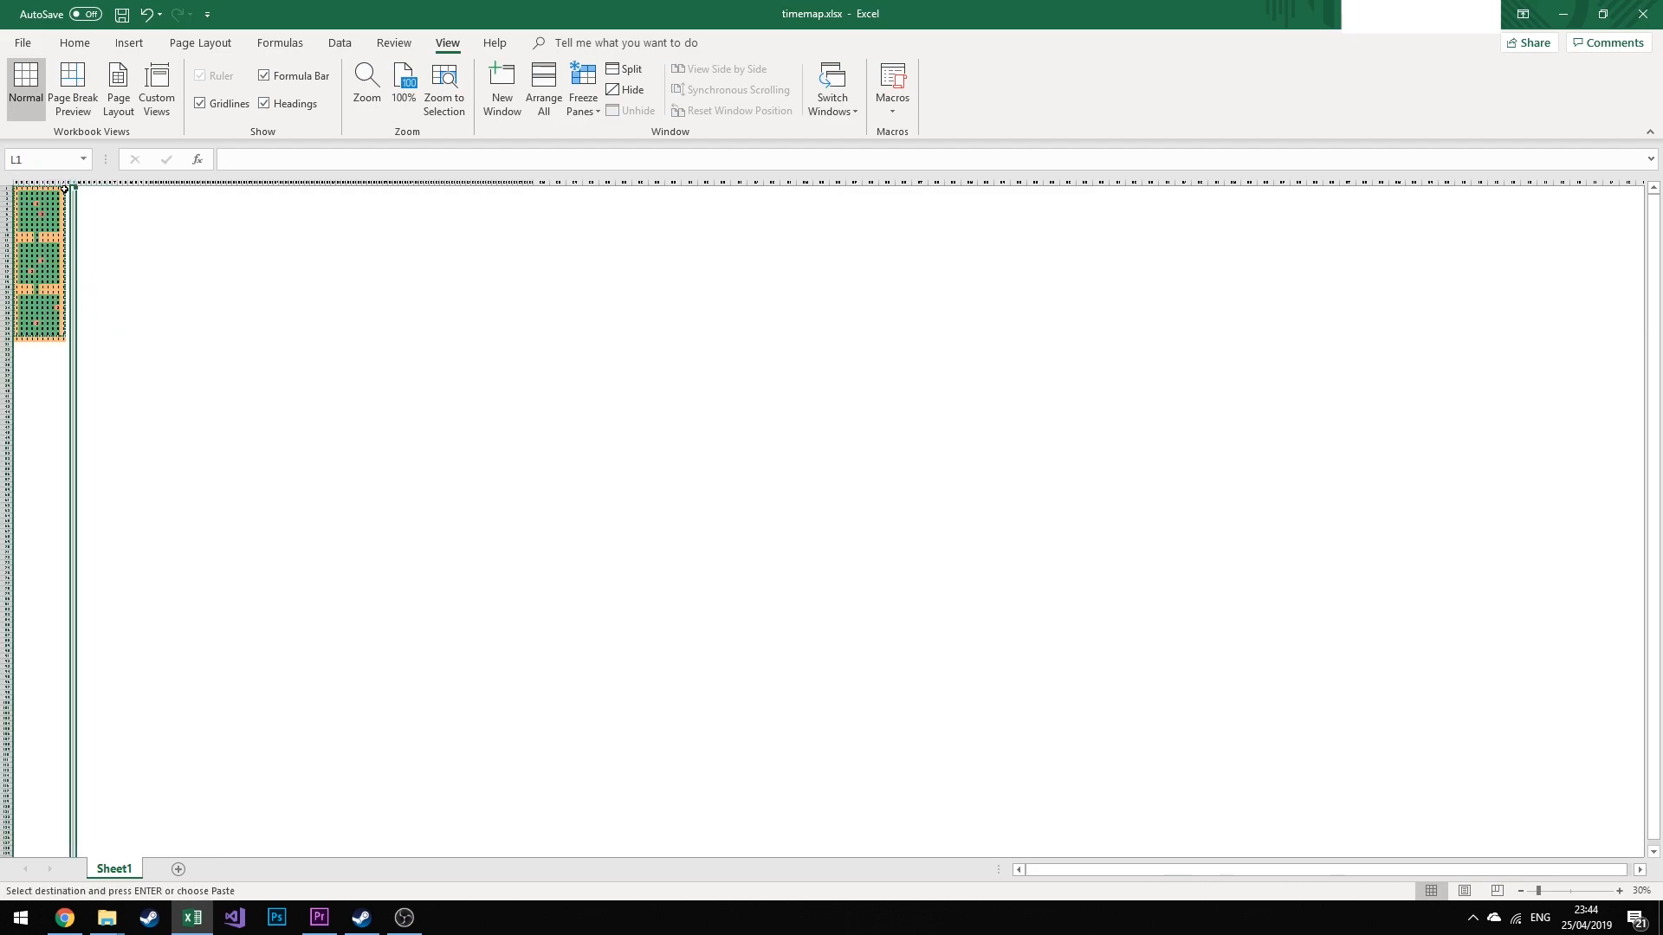
Copy the 30-row block of three rooms starting at A1 and paste it from the map's right wall in row 1
drag(17, 188, 57, 336)
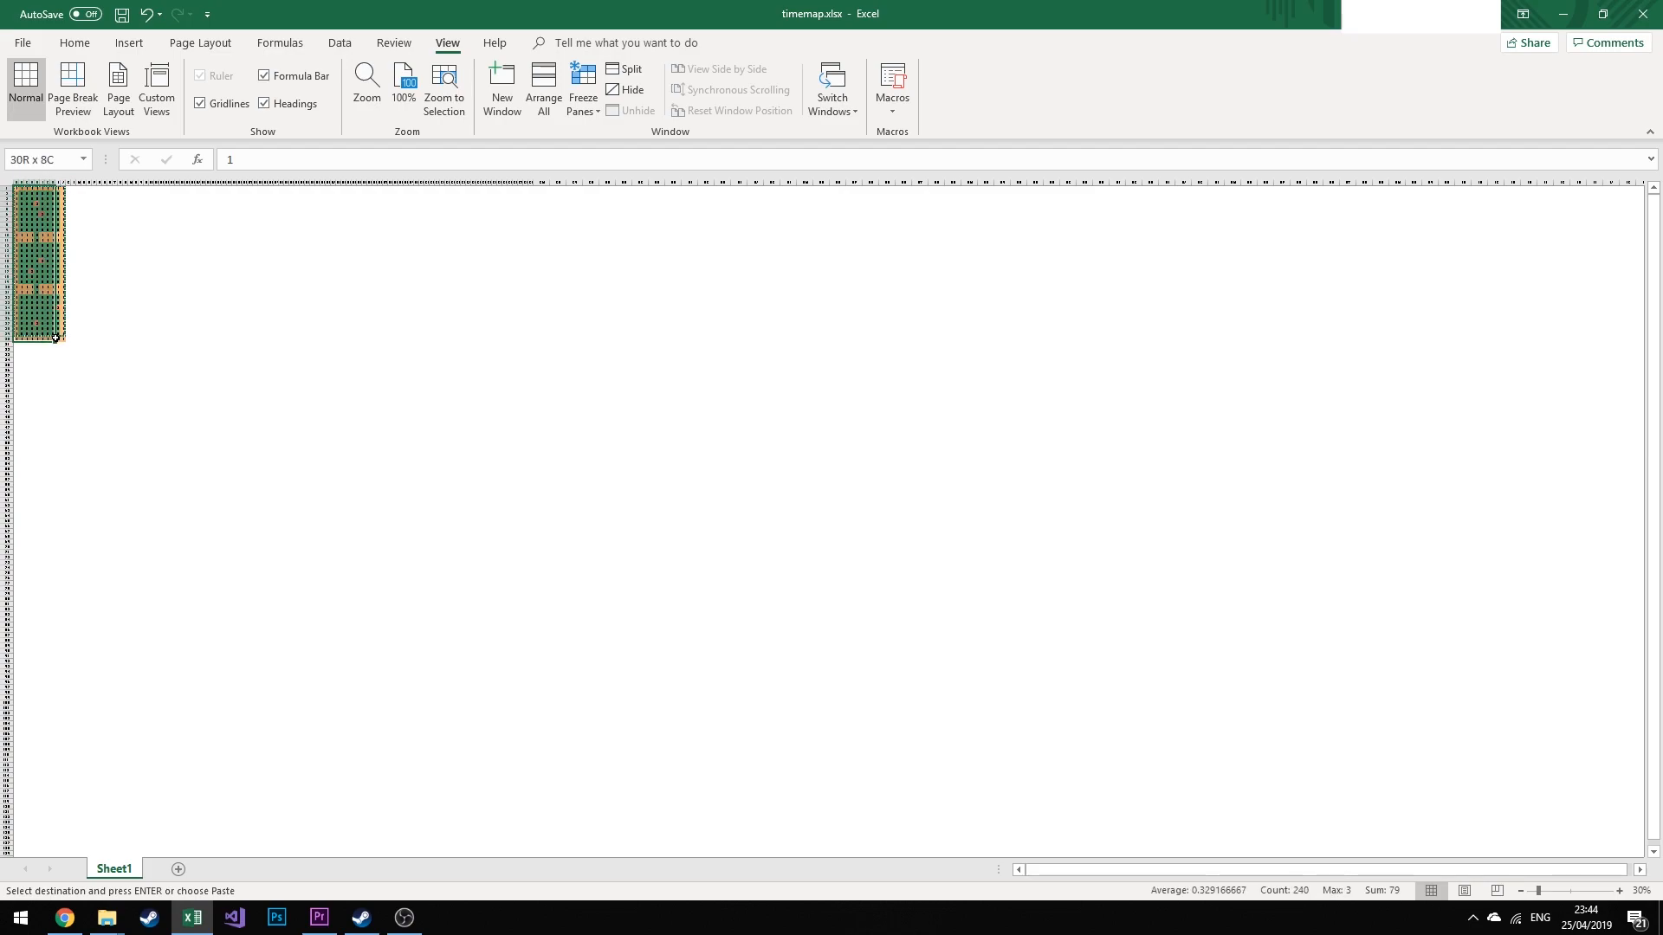
click(94, 246)
click(66, 190)
key(Left)
key(Right)
key(ctrl+v)
Paste the room block repeatedly along row 1, each from the last filled column, until the map reaches column DJ
key(ctrl+Right)
key(ctrl+v)
key(ctrl+Right)
key(ctrl+v)
key(ctrl+Right)
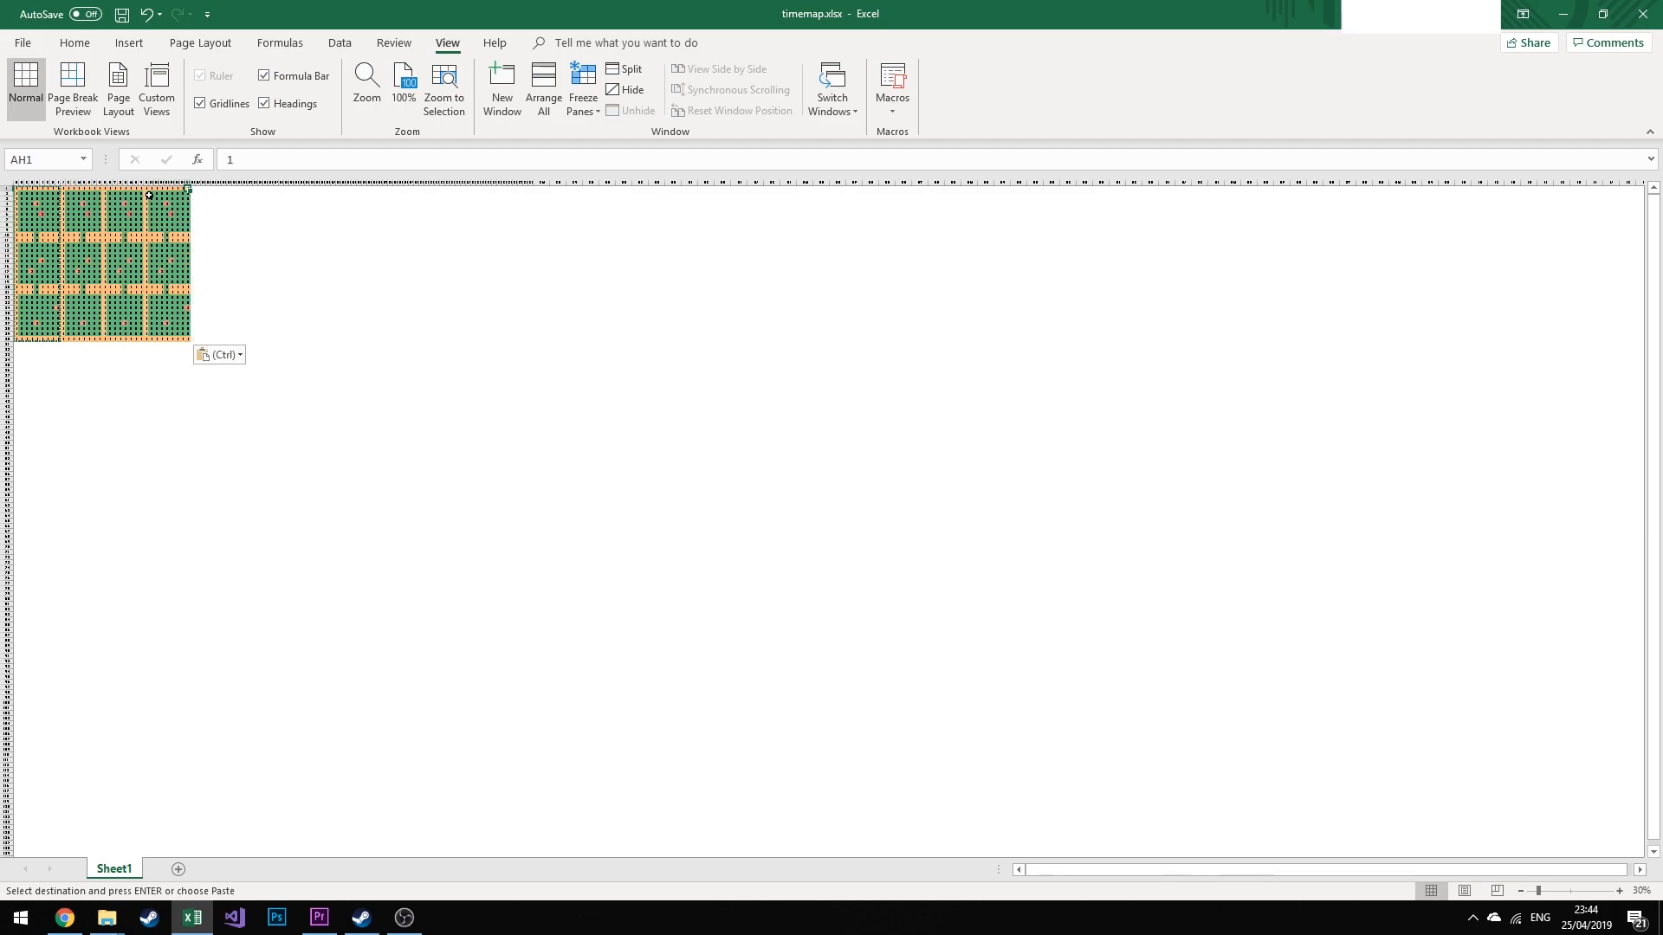
key(ctrl+v)
key(ctrl+Right)
key(ctrl+v)
key(ctrl+Right)
key(ctrl+v)
key(ctrl+Right)
key(ctrl+v)
key(ctrl+Right)
key(ctrl+v)
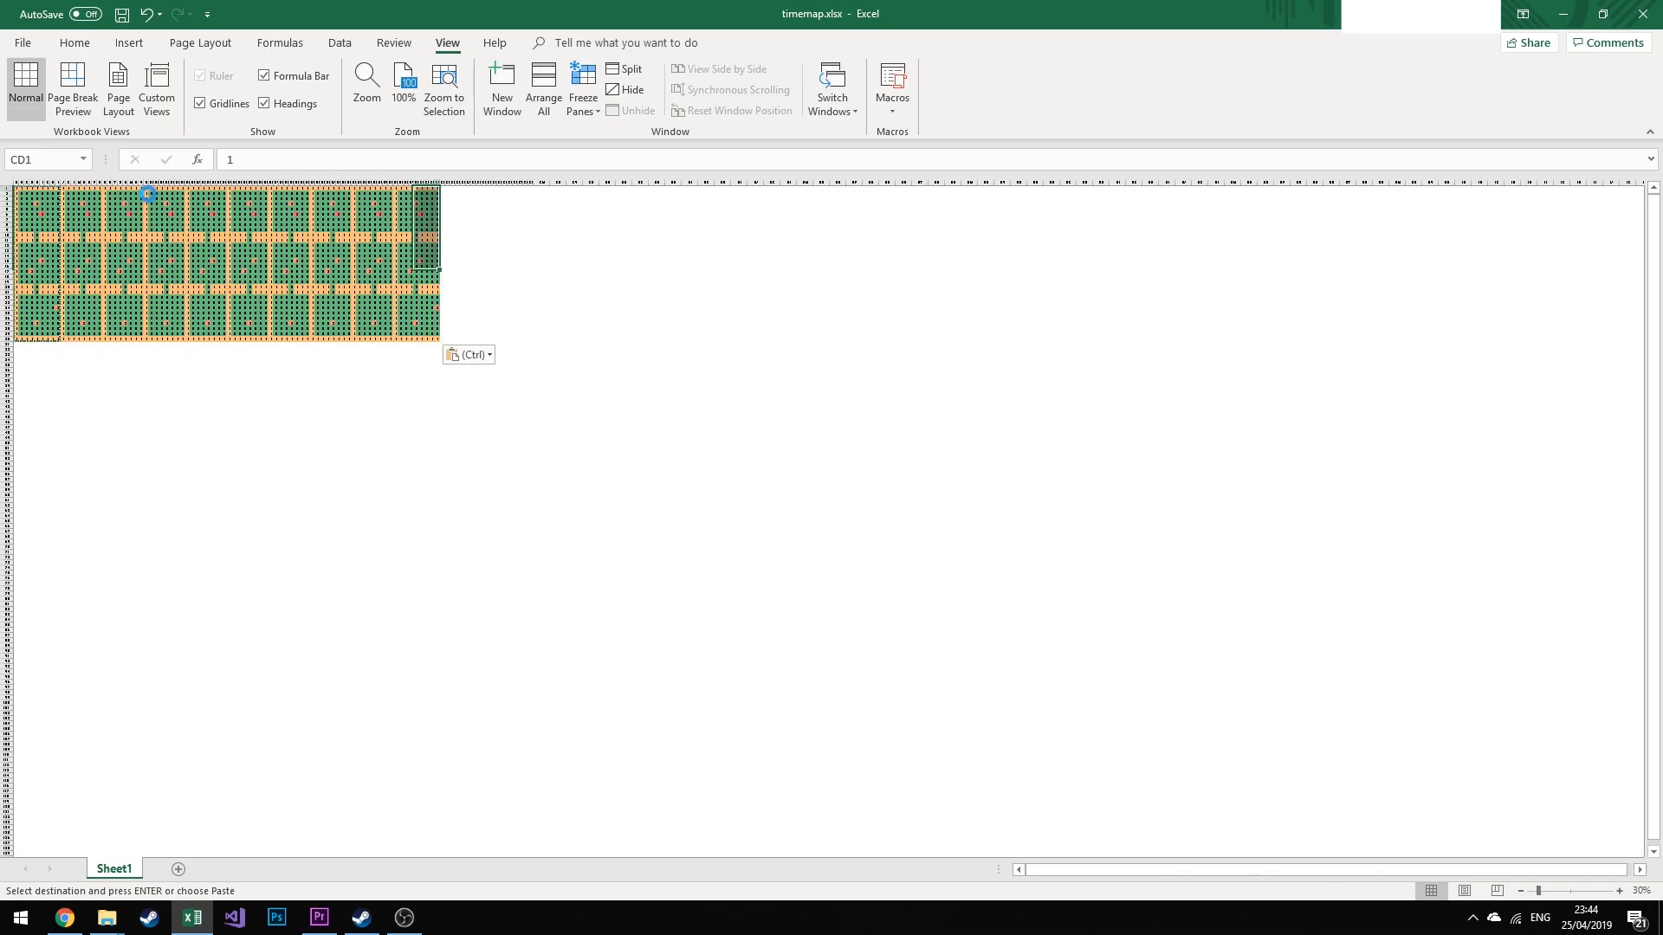
key(ctrl+Right)
key(ctrl+v)
key(ctrl+Right)
key(ctrl+v)
key(ctrl+Right)
key(ctrl+v)
key(ctrl+Right)
key(ctrl+v)
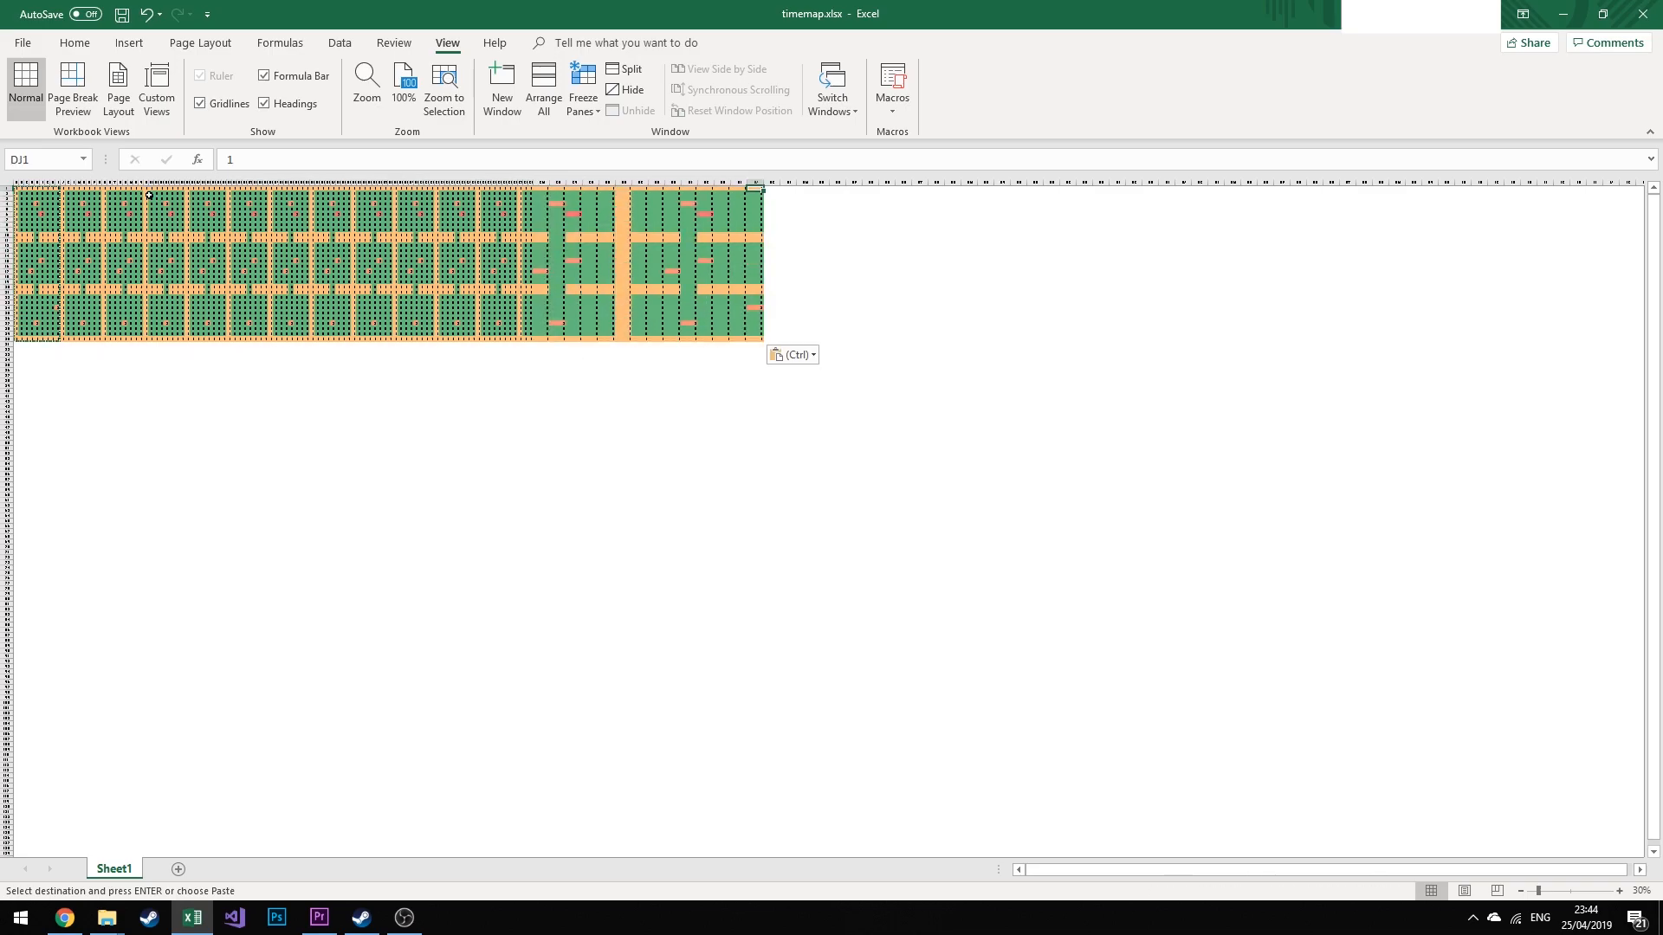
Copy the entire band of rooms, A1:DJ30
key(ctrl+shift+Left)
key(ctrl+shift+Down)
key(ctrl+c)
Try pasting the copied band of rooms at A30 and again from A1, undoing each paste
key(ctrl+Left)
key(ctrl+Down)
key(ctrl+v)
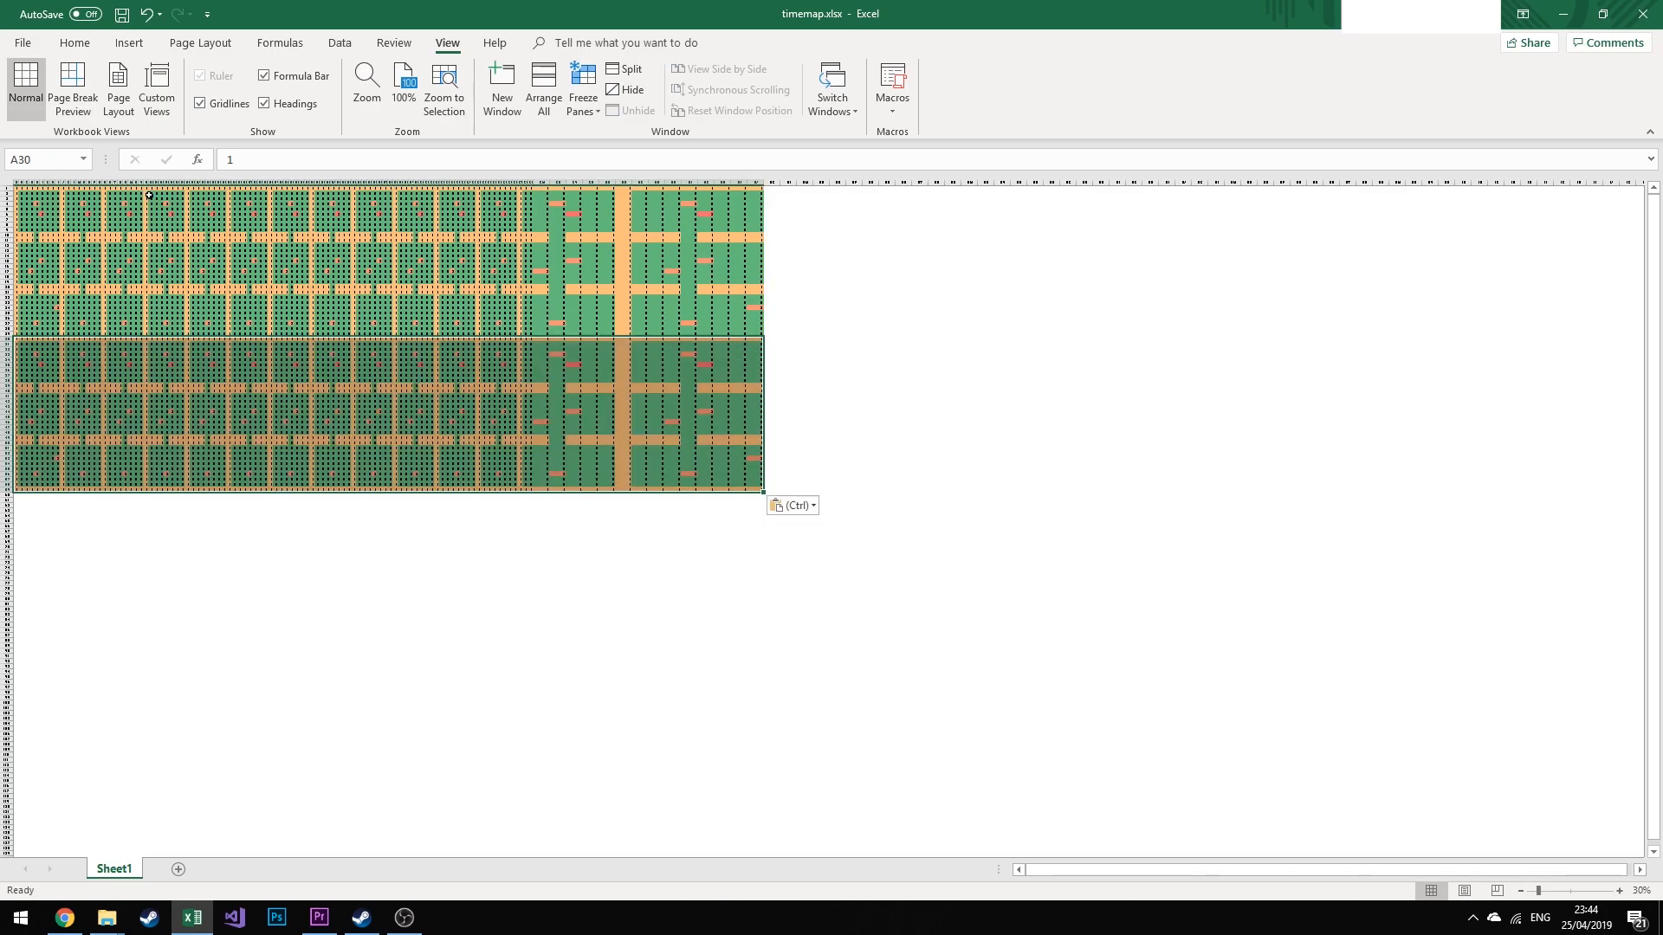
key(ctrl+z)
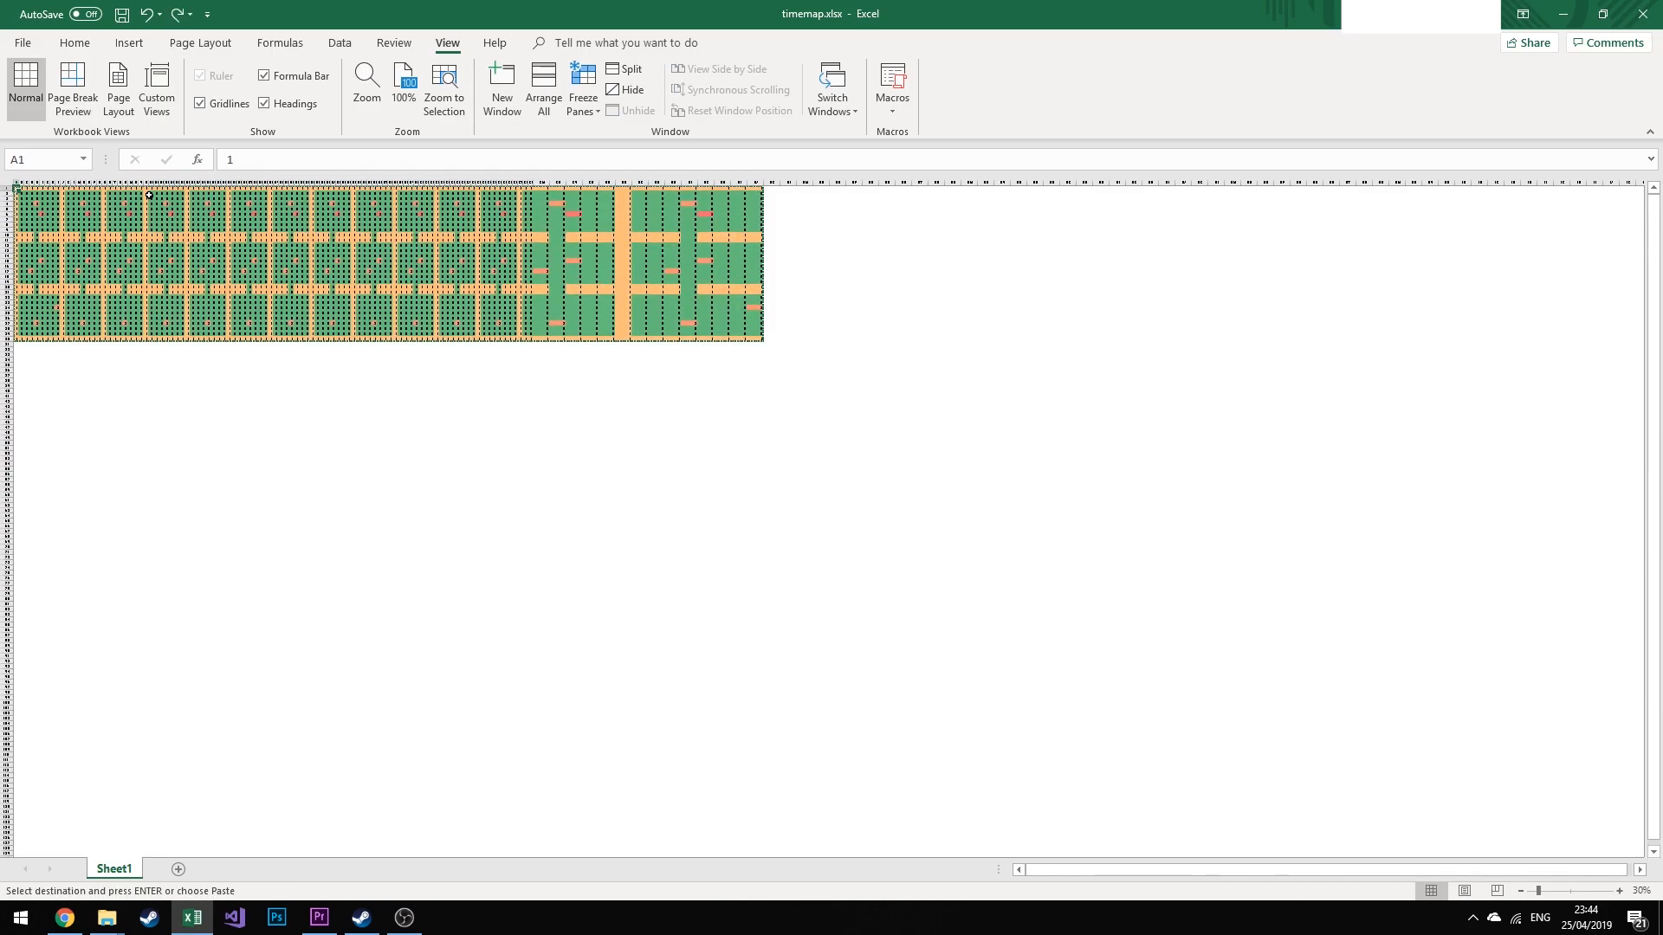
key(ctrl+v)
key(ctrl+Down)
key(ctrl+Down)
key(ctrl+z)
Select the full band of rooms again and paste its copy at A30 to add a second band below
key(ctrl+shift+Right)
key(ctrl+shift+Down)
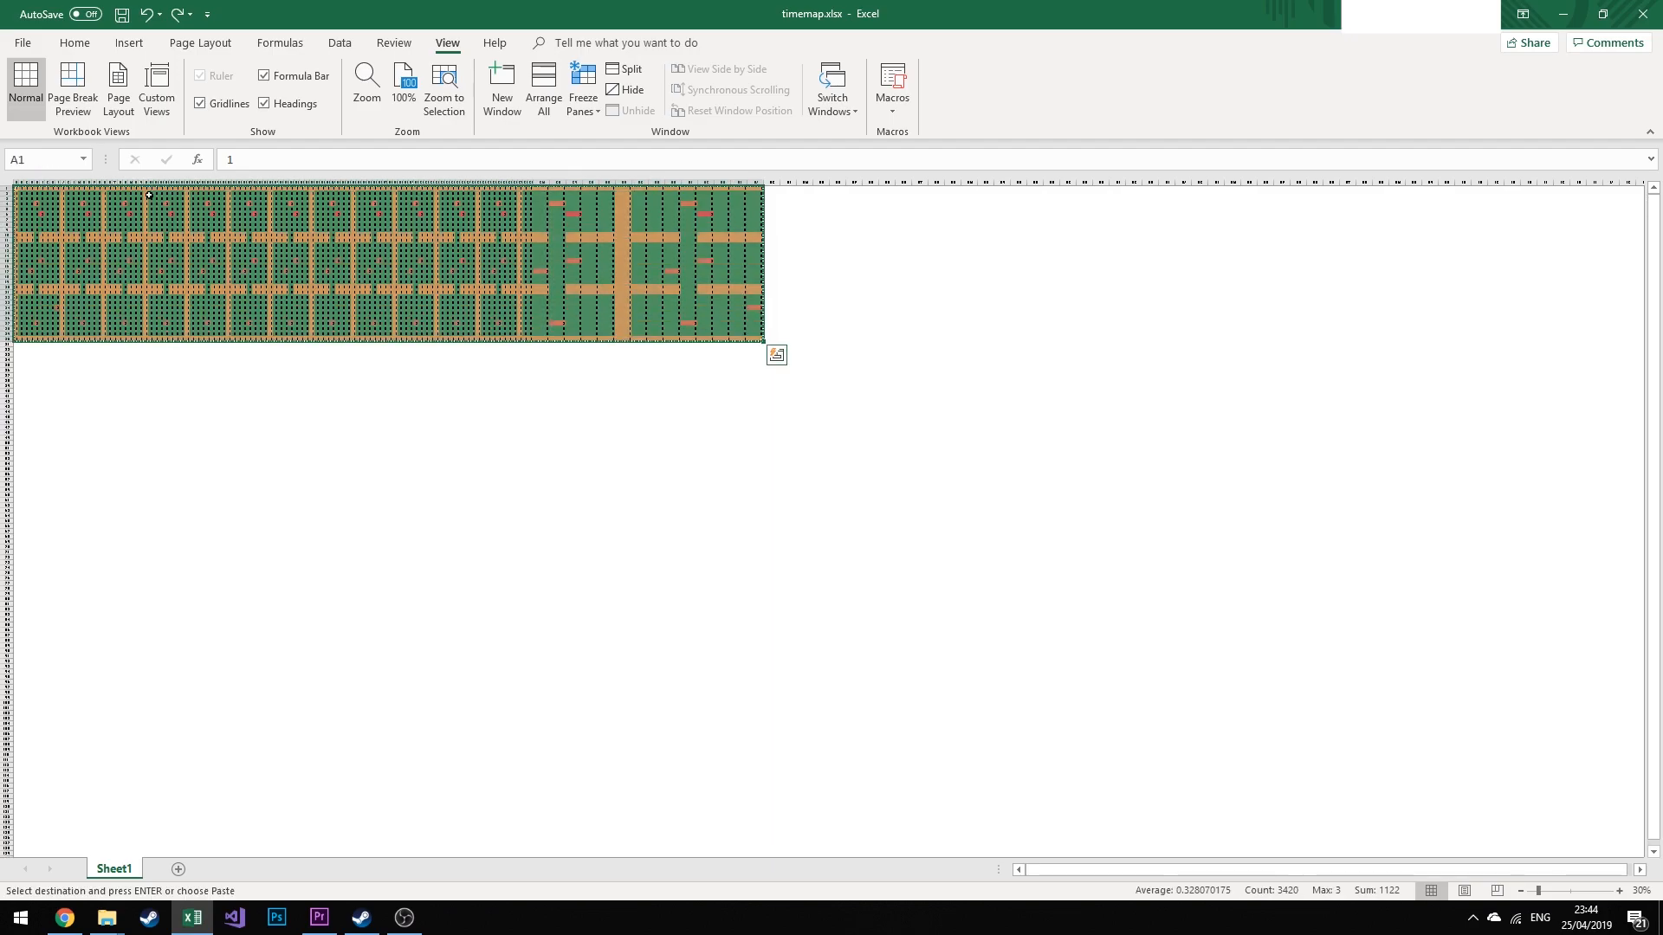
key(ctrl+Down)
key(ctrl+v)
Copy both bands of rooms, A1:DJ59, and paste them at A59 to double the map's height
key(ctrl+Down)
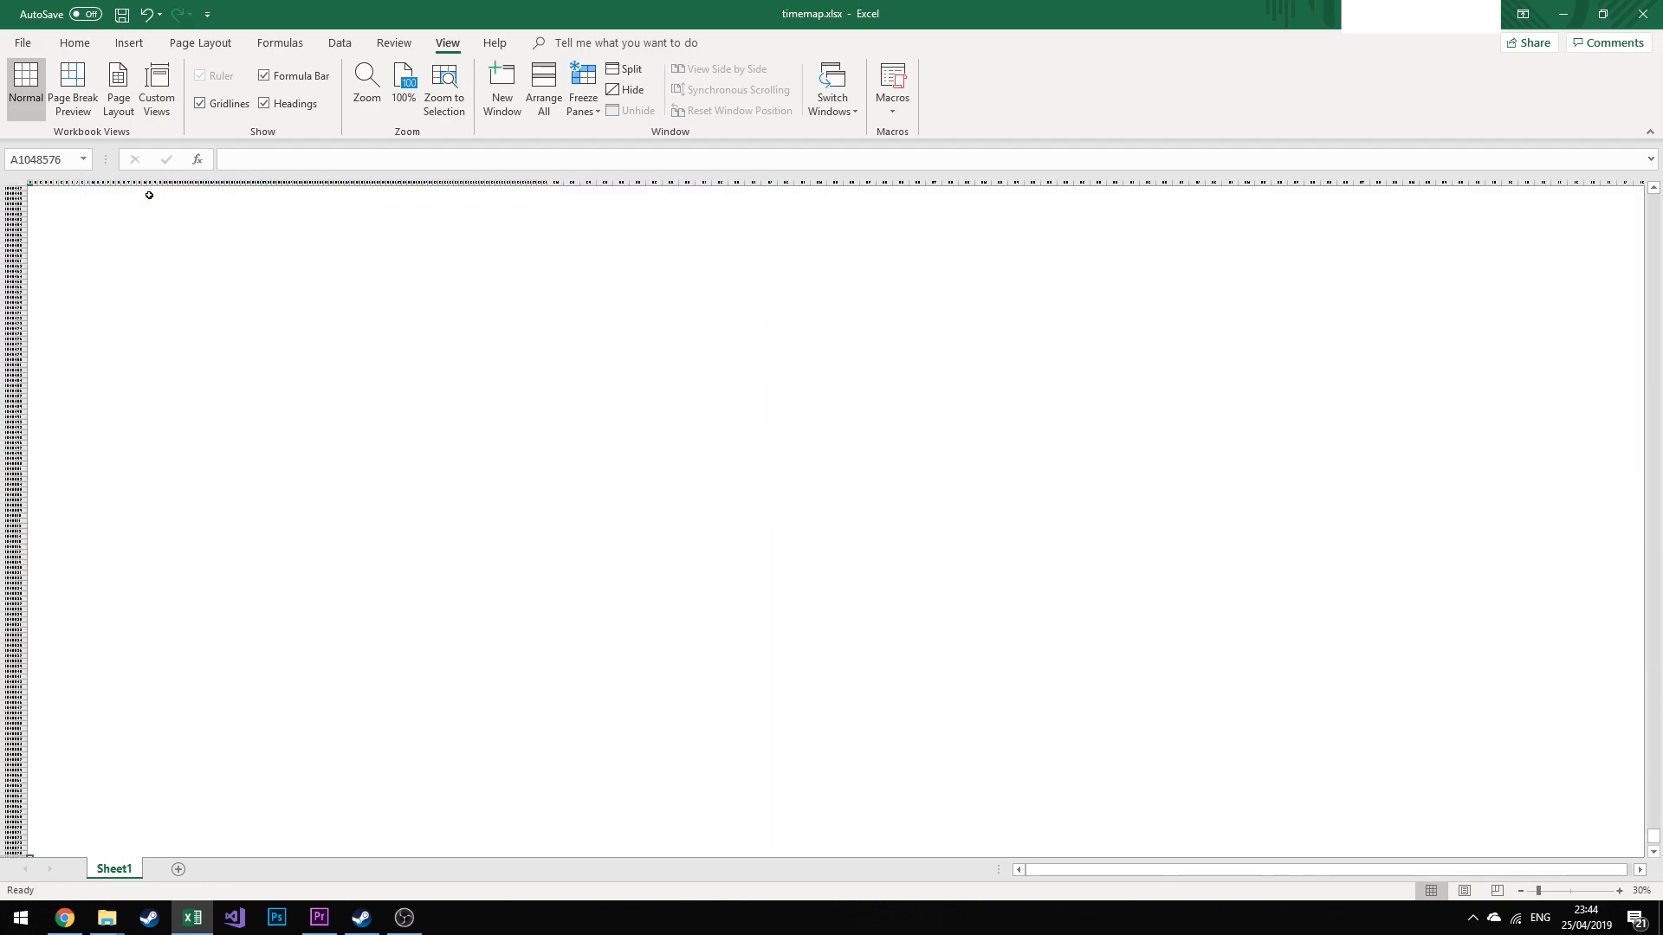
key(ctrl+Up)
key(ctrl+shift+Right)
key(ctrl+shift+Down)
key(ctrl+c)
key(ctrl+Down)
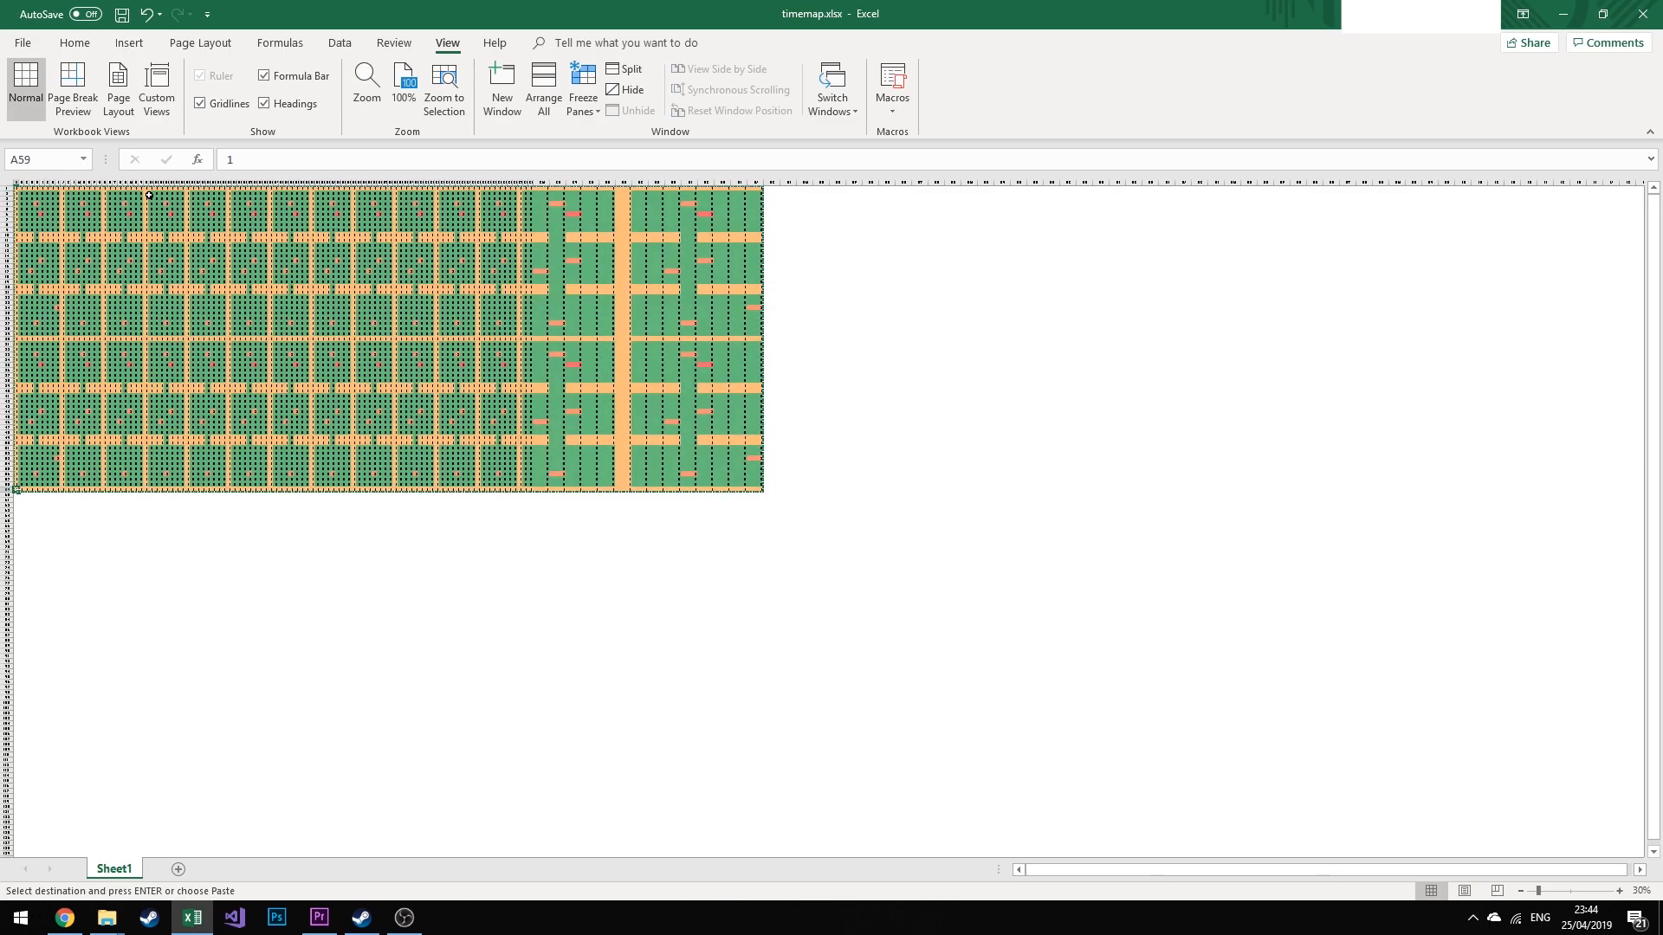
key(ctrl+v)
Copy the whole map, try pasting it at DK1 to extend it sideways, and undo the paste
key(ctrl+Up)
key(ctrl+shift+Right)
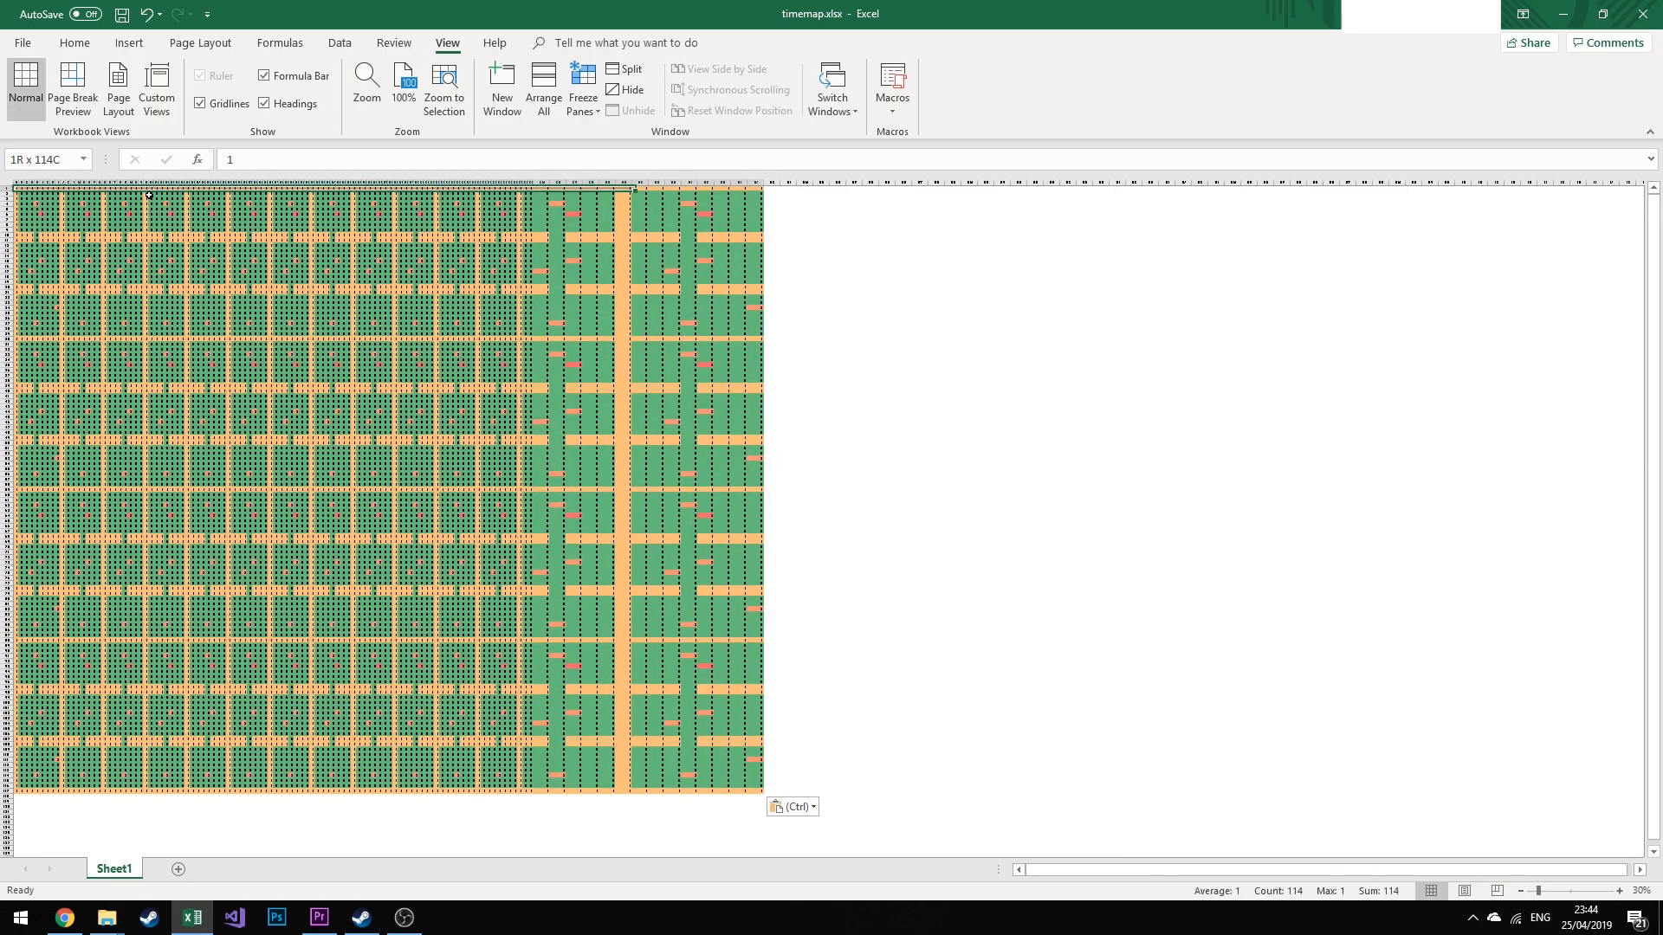
key(ctrl+shift+Down)
key(ctrl+c)
key(ctrl+Right)
key(ctrl+v)
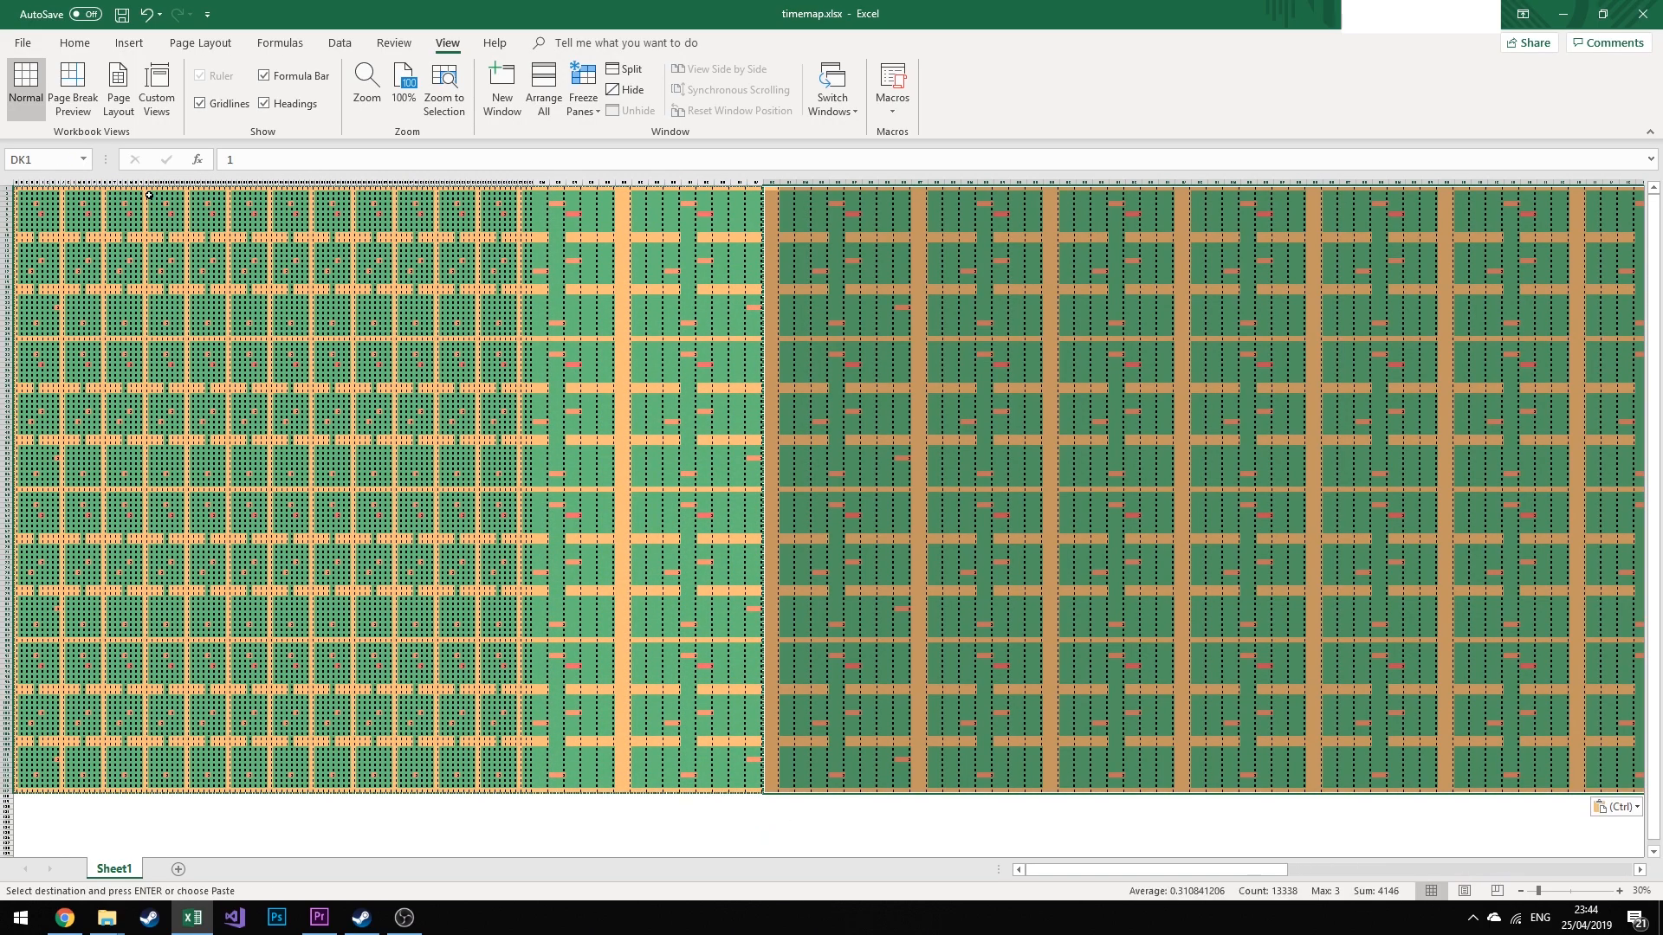
key(ctrl+z)
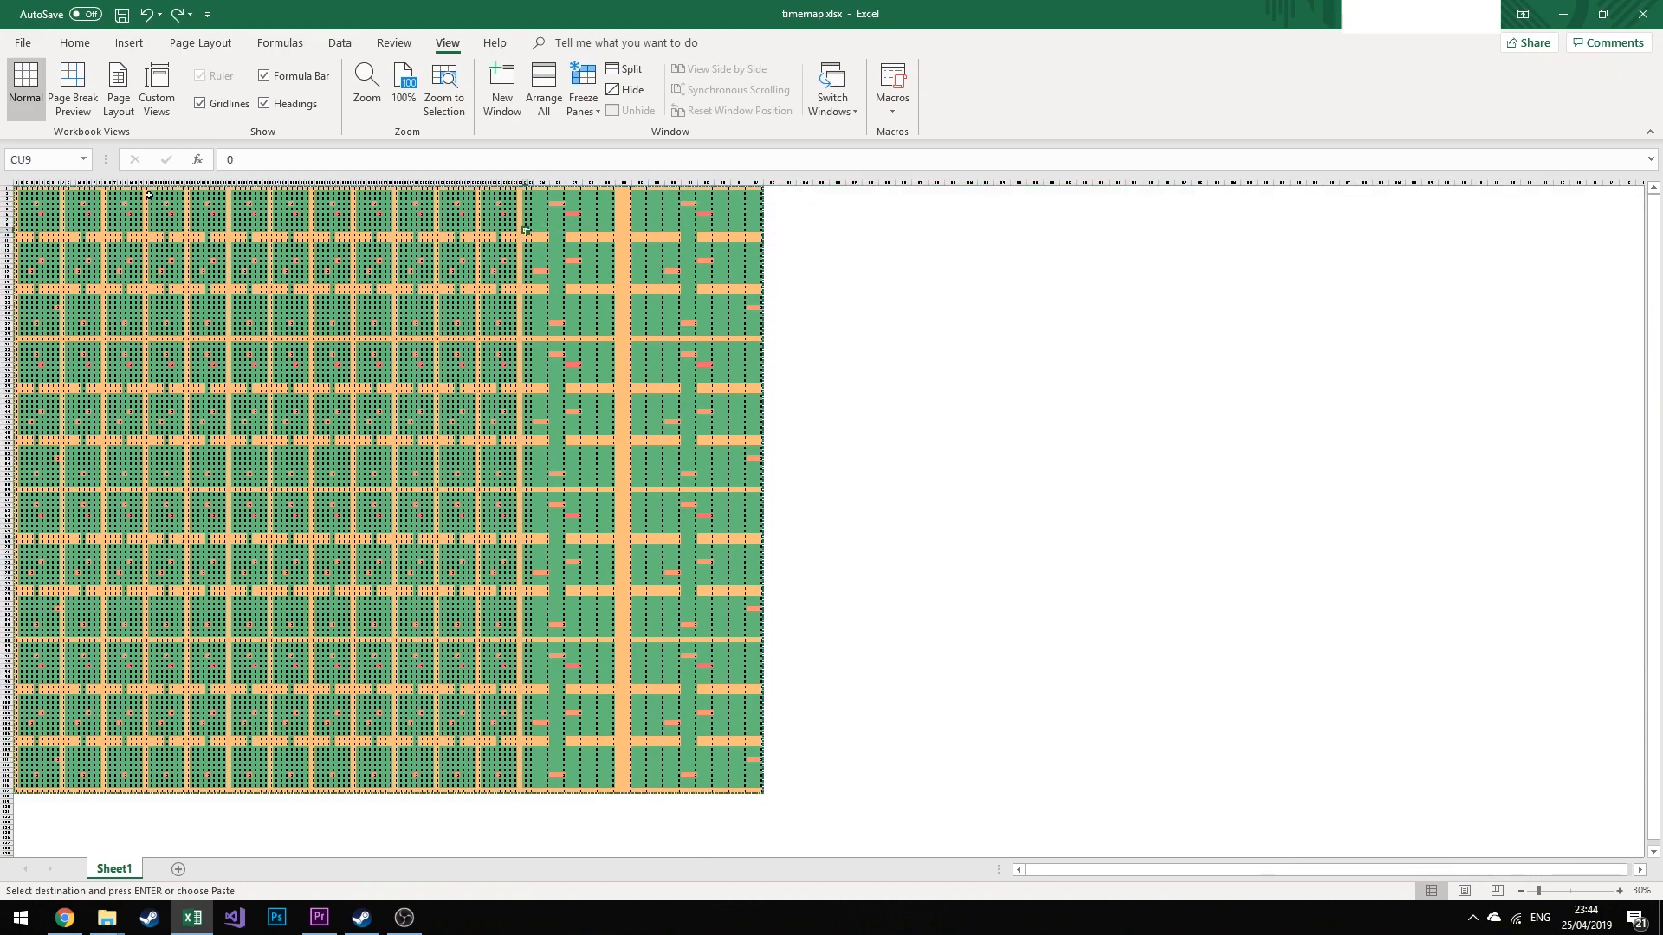
Look over the enlarged map by selecting different groups of rooms and the empty space around them
drag(372, 400, 378, 408)
drag(211, 407, 465, 663)
click(556, 668)
click(677, 329)
drag(677, 329, 752, 535)
click(598, 335)
drag(284, 249, 476, 379)
drag(208, 349, 299, 423)
drag(404, 362, 462, 321)
drag(638, 291, 1308, 851)
click(1150, 584)
drag(293, 433, 353, 594)
click(479, 500)
Enter the tile value 9 in a floor cell among the wide columns in the map's lower right part
click(706, 610)
text(9)
click(1112, 468)
Review the recolored map by selecting groups of rooms and the whole area from A1 to beyond its lower right corner
drag(557, 190, 736, 801)
drag(702, 695, 605, 398)
click(657, 590)
drag(281, 230, 287, 235)
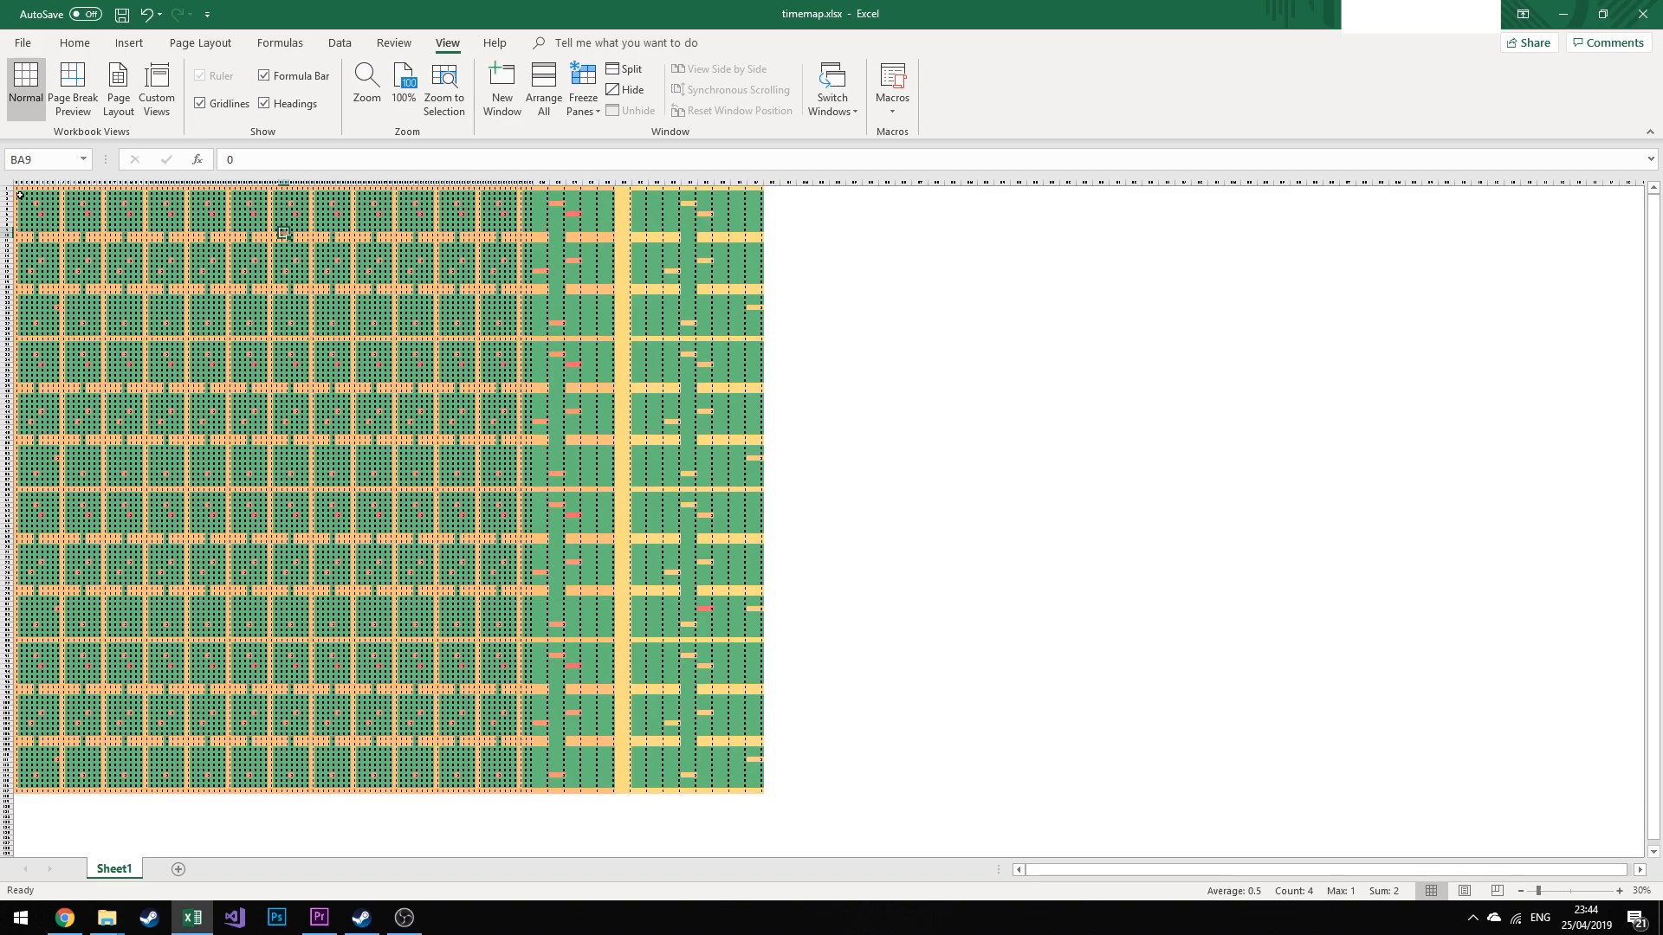
drag(17, 189, 956, 745)
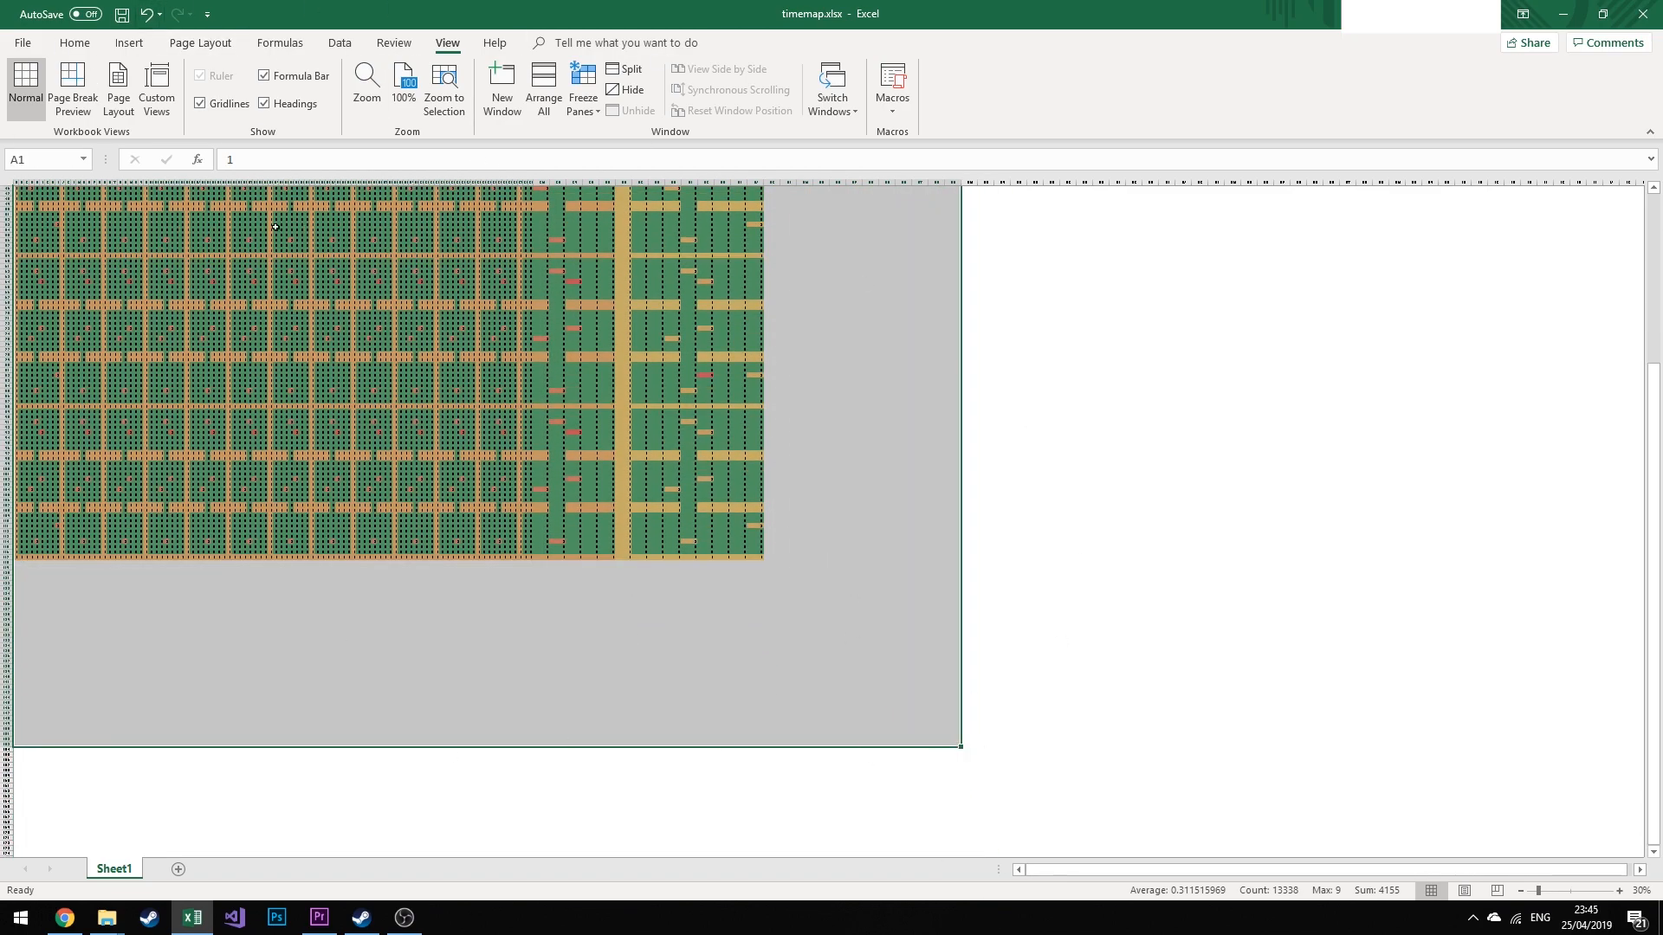
click(464, 411)
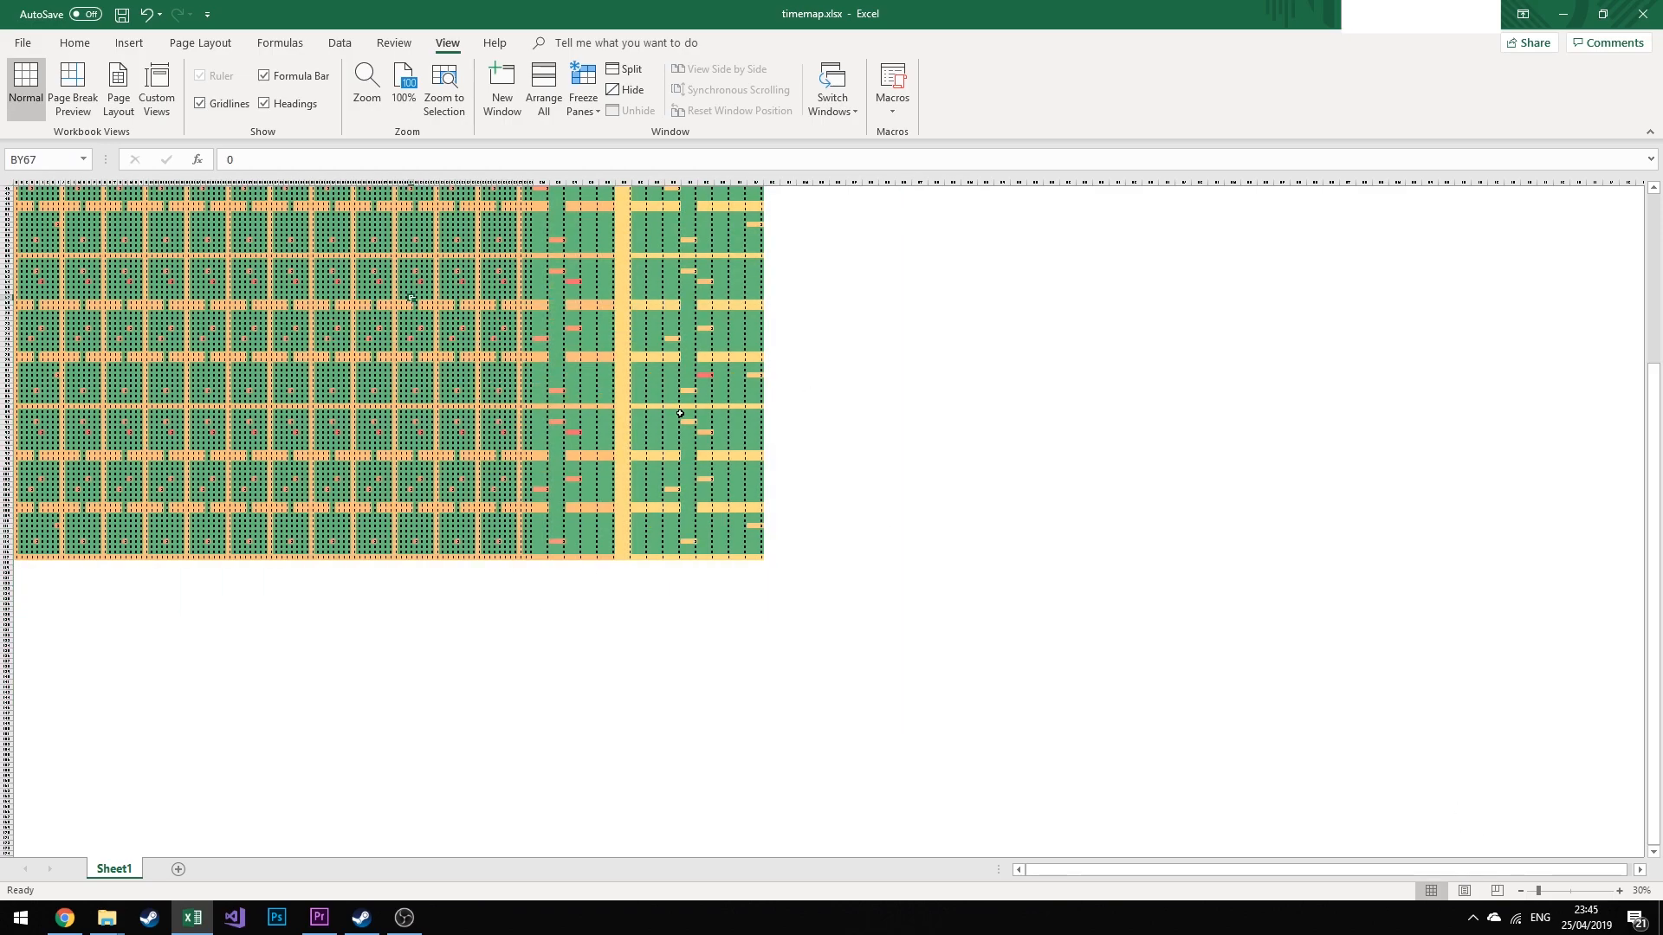
drag(275, 358, 282, 364)
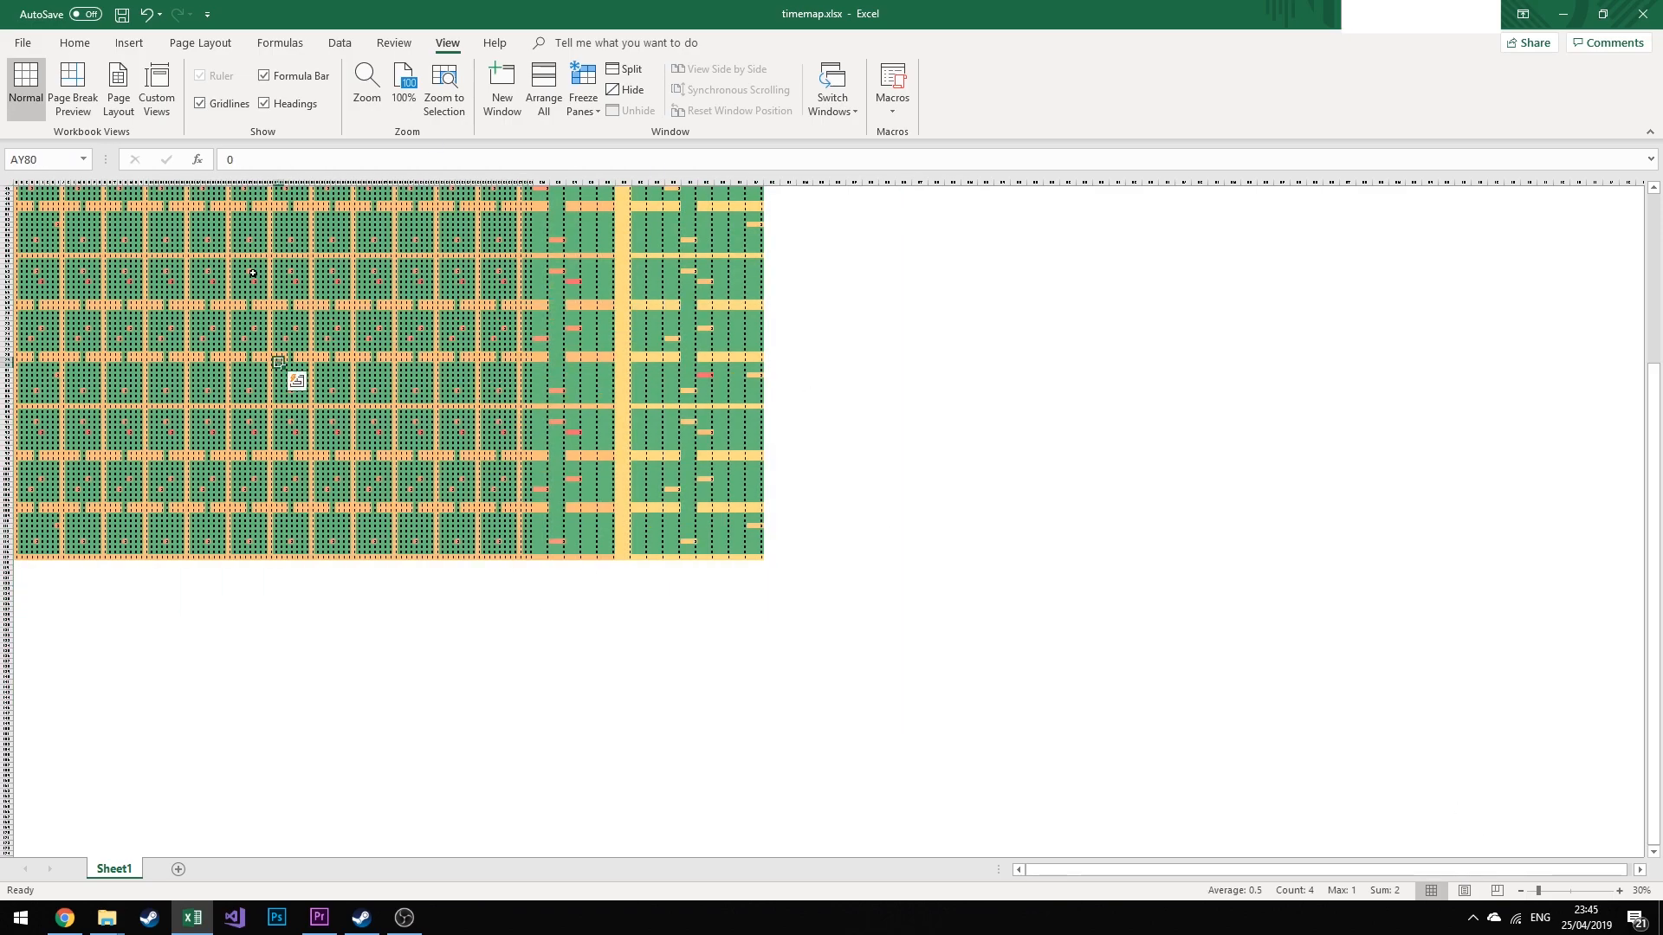
Undo the last tile value entry in the map and select a few room cells
click(409, 356)
key(ctrl+z)
click(448, 355)
middle_click(489, 433)
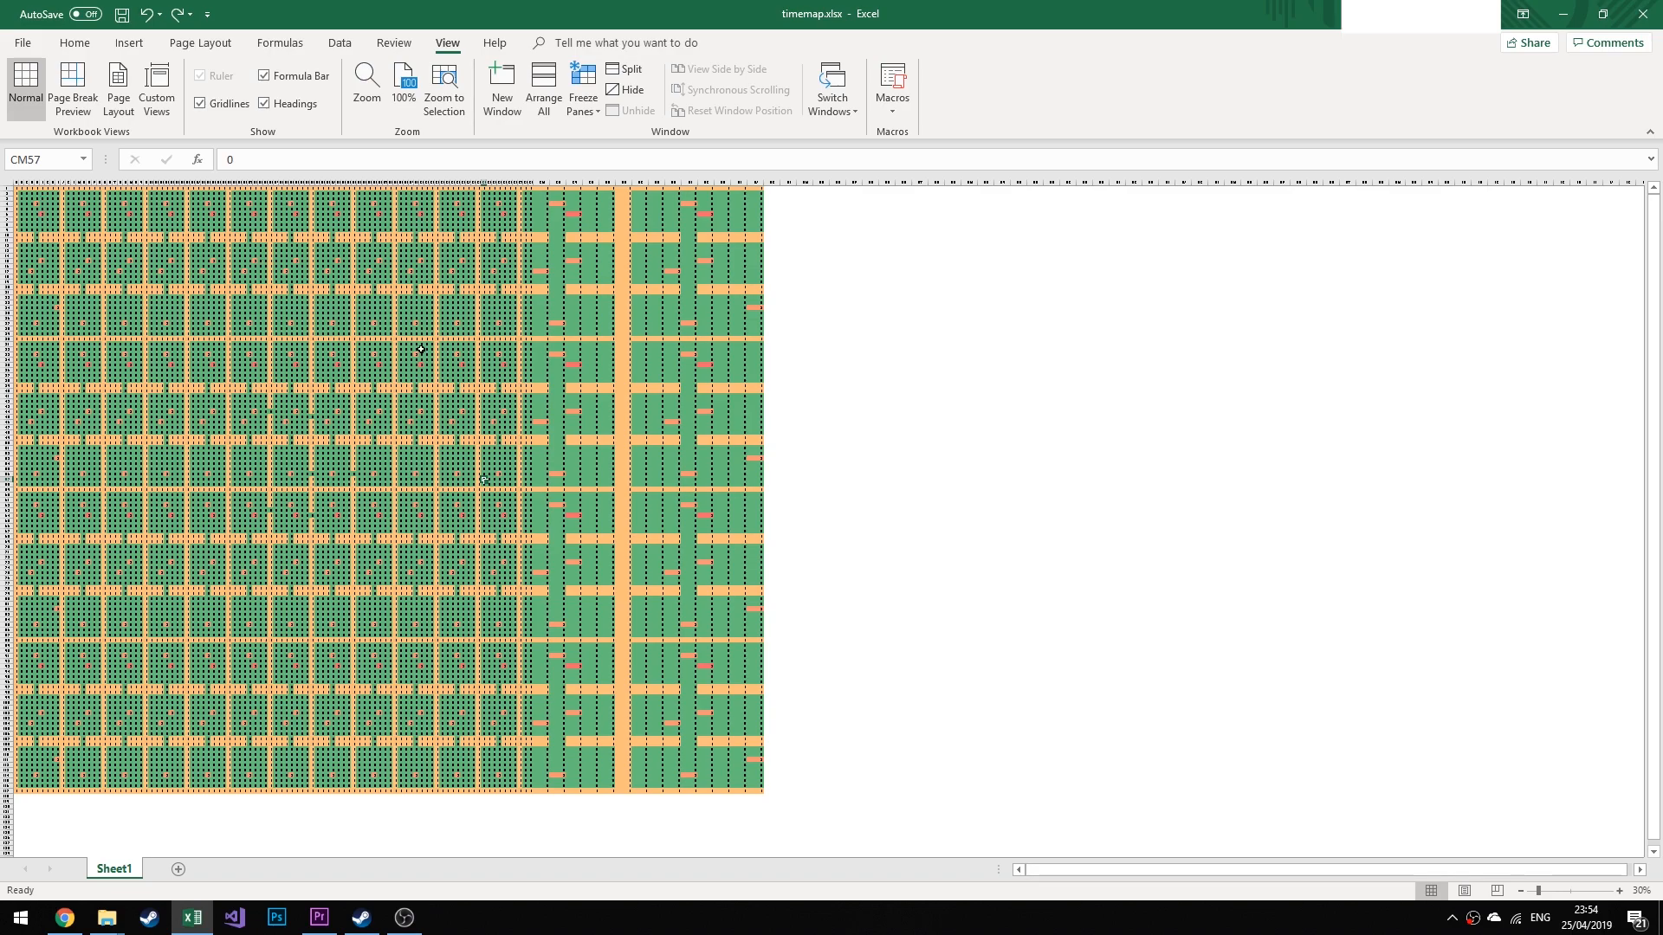
click(490, 277)
click(428, 369)
click(483, 376)
click(474, 335)
Try out selections from A1 covering the map's edges, the whole map and the entire sheet
click(14, 186)
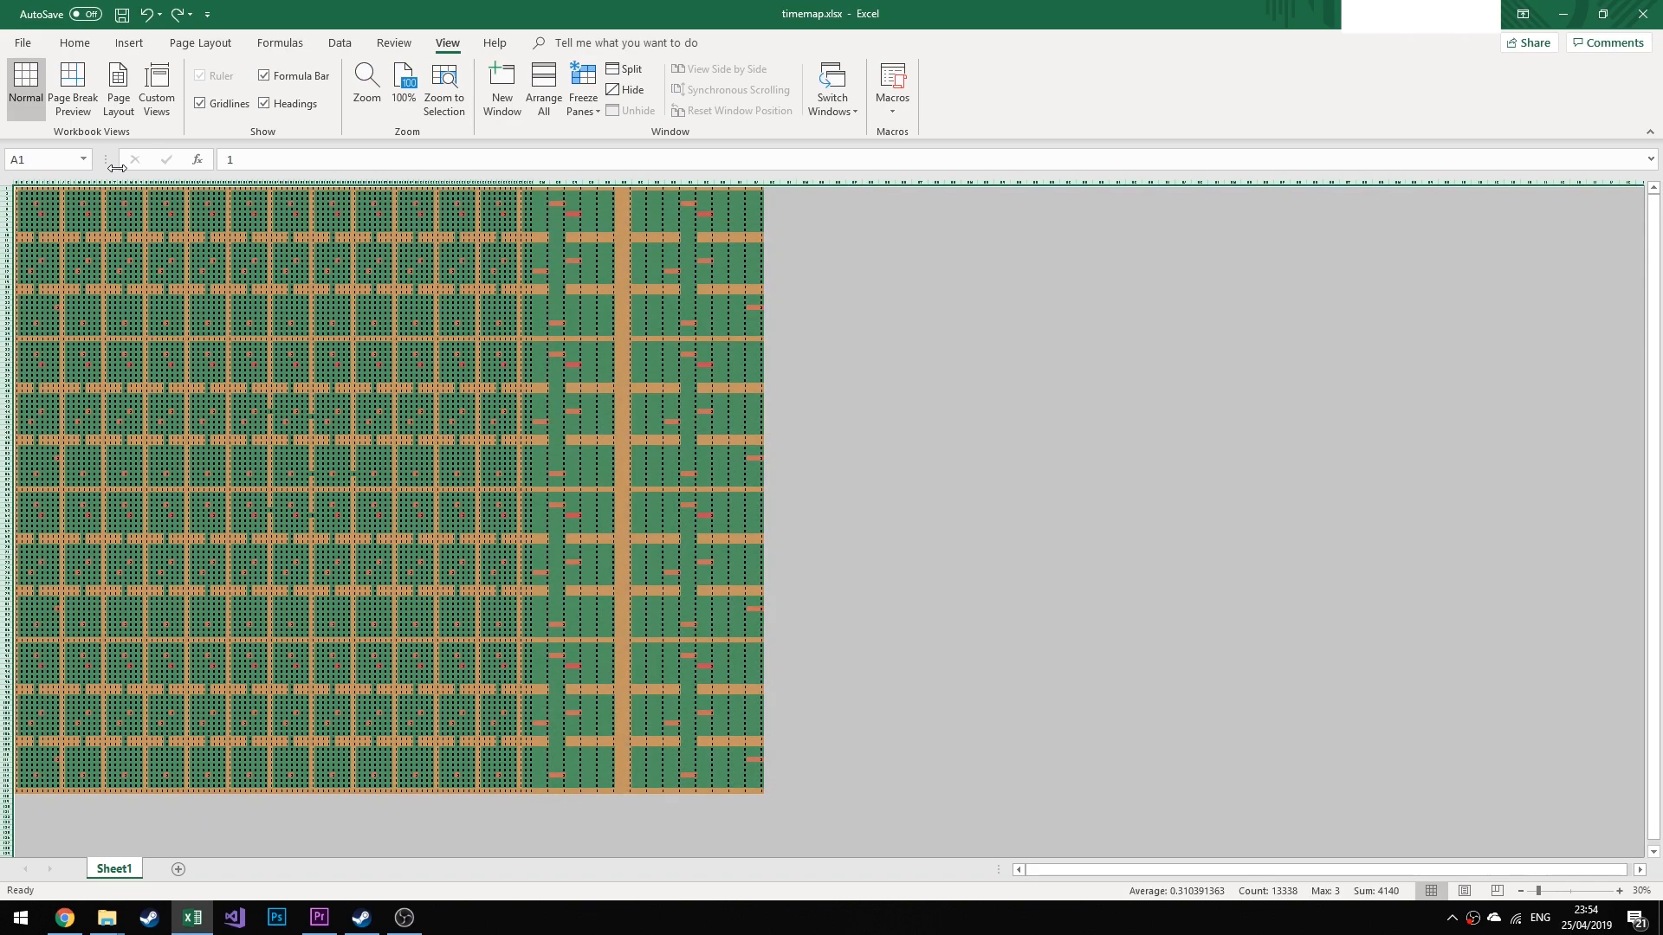
key(ctrl+Home)
key(ctrl+shift+End)
key(ctrl+Home)
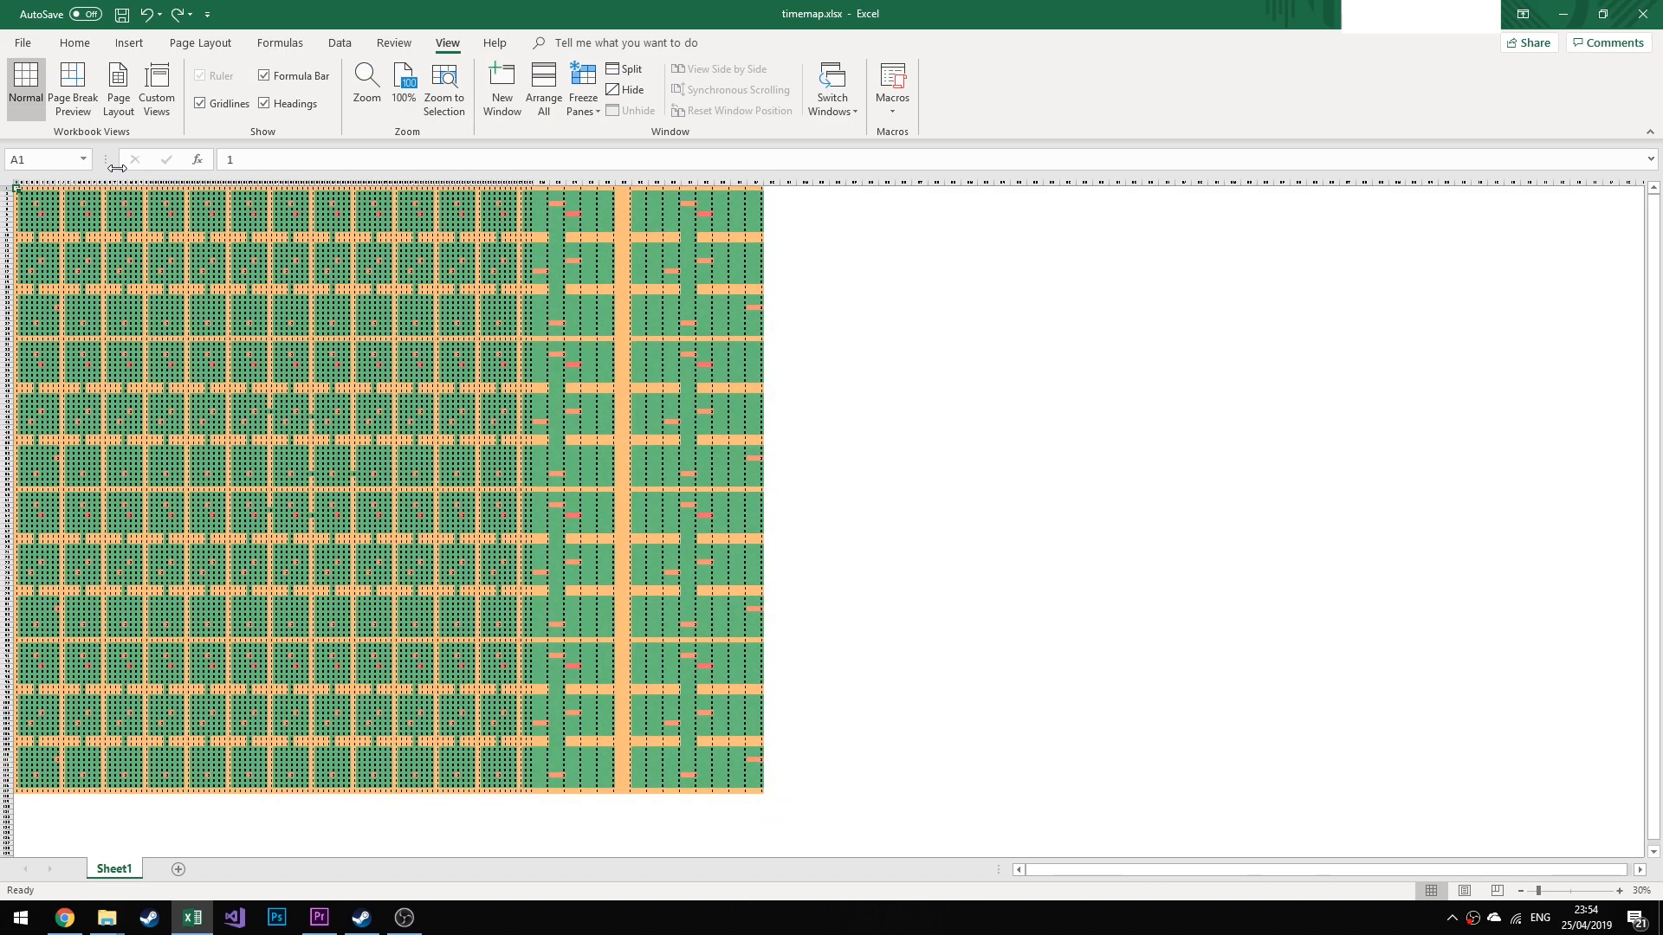
key(ctrl+shift+Right)
key(ctrl+shift+Down)
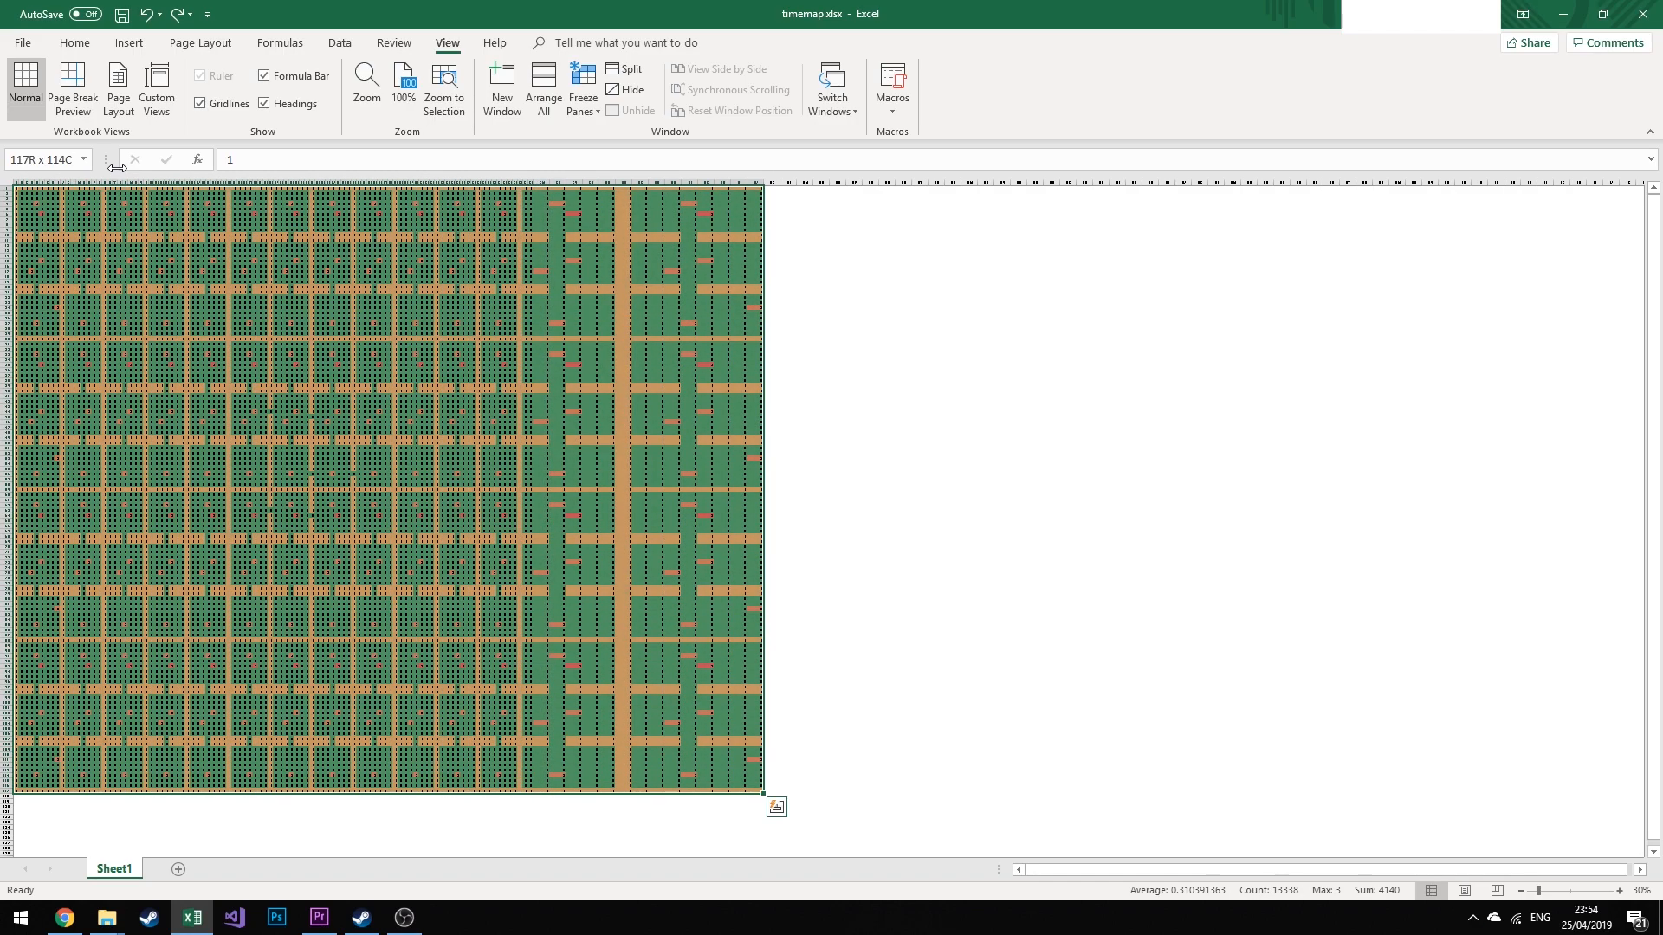
key(ctrl+a)
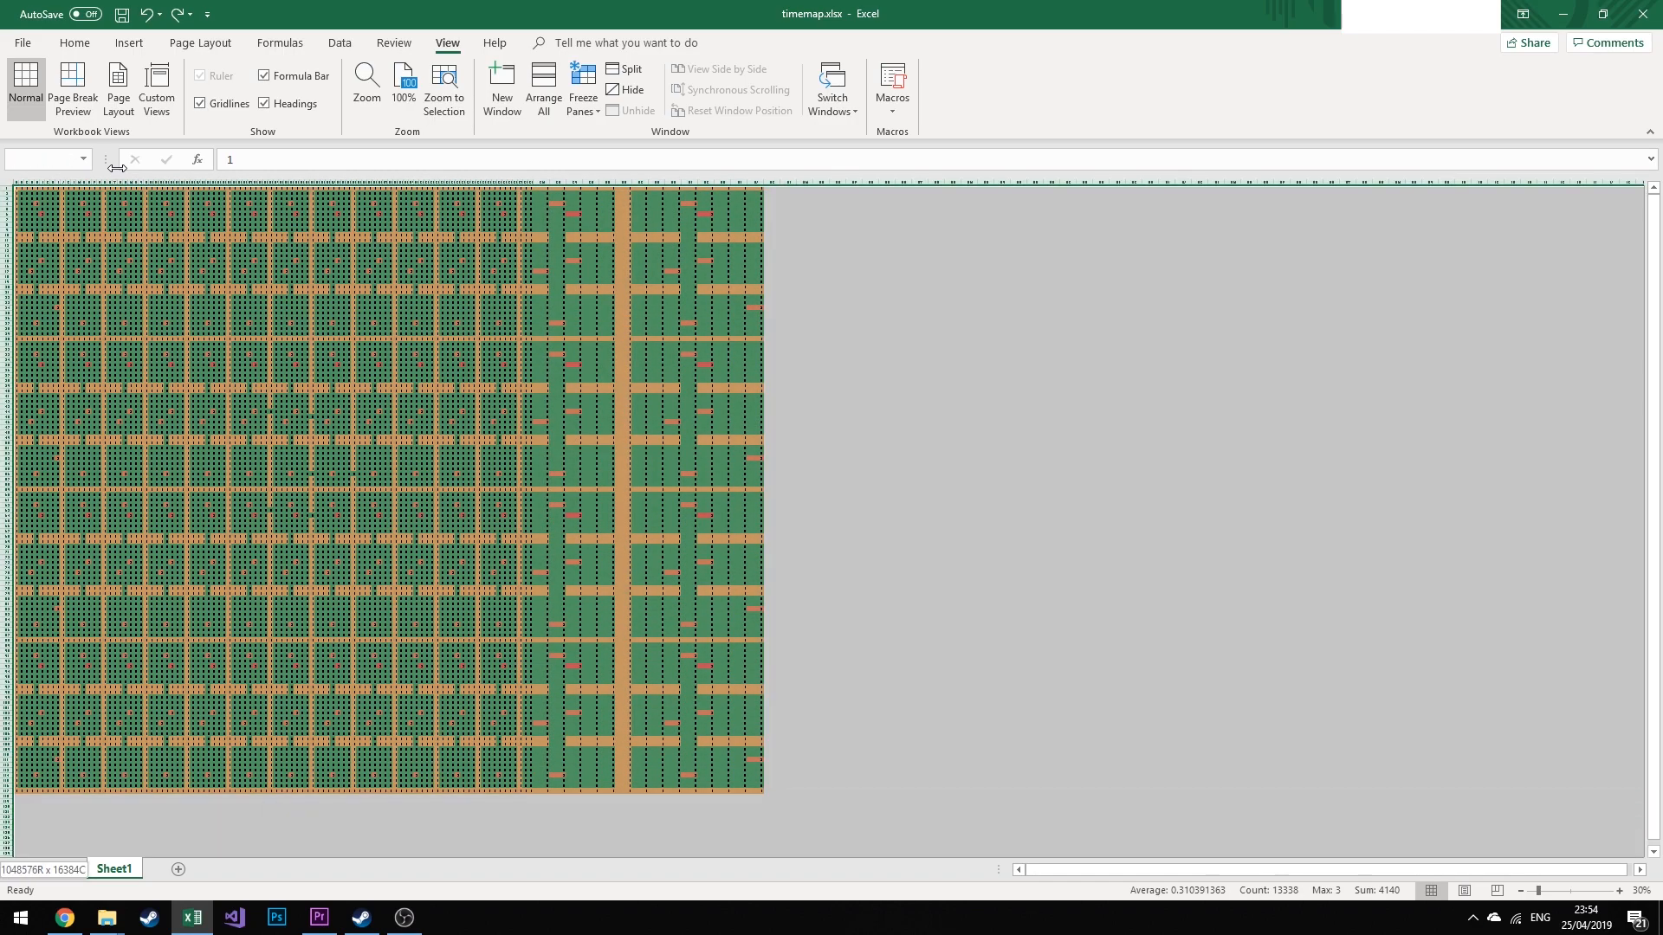
key(ctrl+shift+Left)
key(ctrl+shift+Up)
key(ctrl+shift+Up)
key(ctrl+shift+Down)
key(ctrl+shift+Down)
key(ctrl+shift+Right)
key(ctrl+shift+Left)
key(ctrl+shift+Up)
key(ctrl+shift+Up)
key(ctrl+shift+Left)
key(ctrl+shift+Right)
key(ctrl+shift+Down)
key(ctrl+shift+Right)
key(ctrl+shift+Down)
key(ctrl+shift+Left)
key(ctrl+shift+Up)
key(ctrl+shift+Left)
key(ctrl+shift+Up)
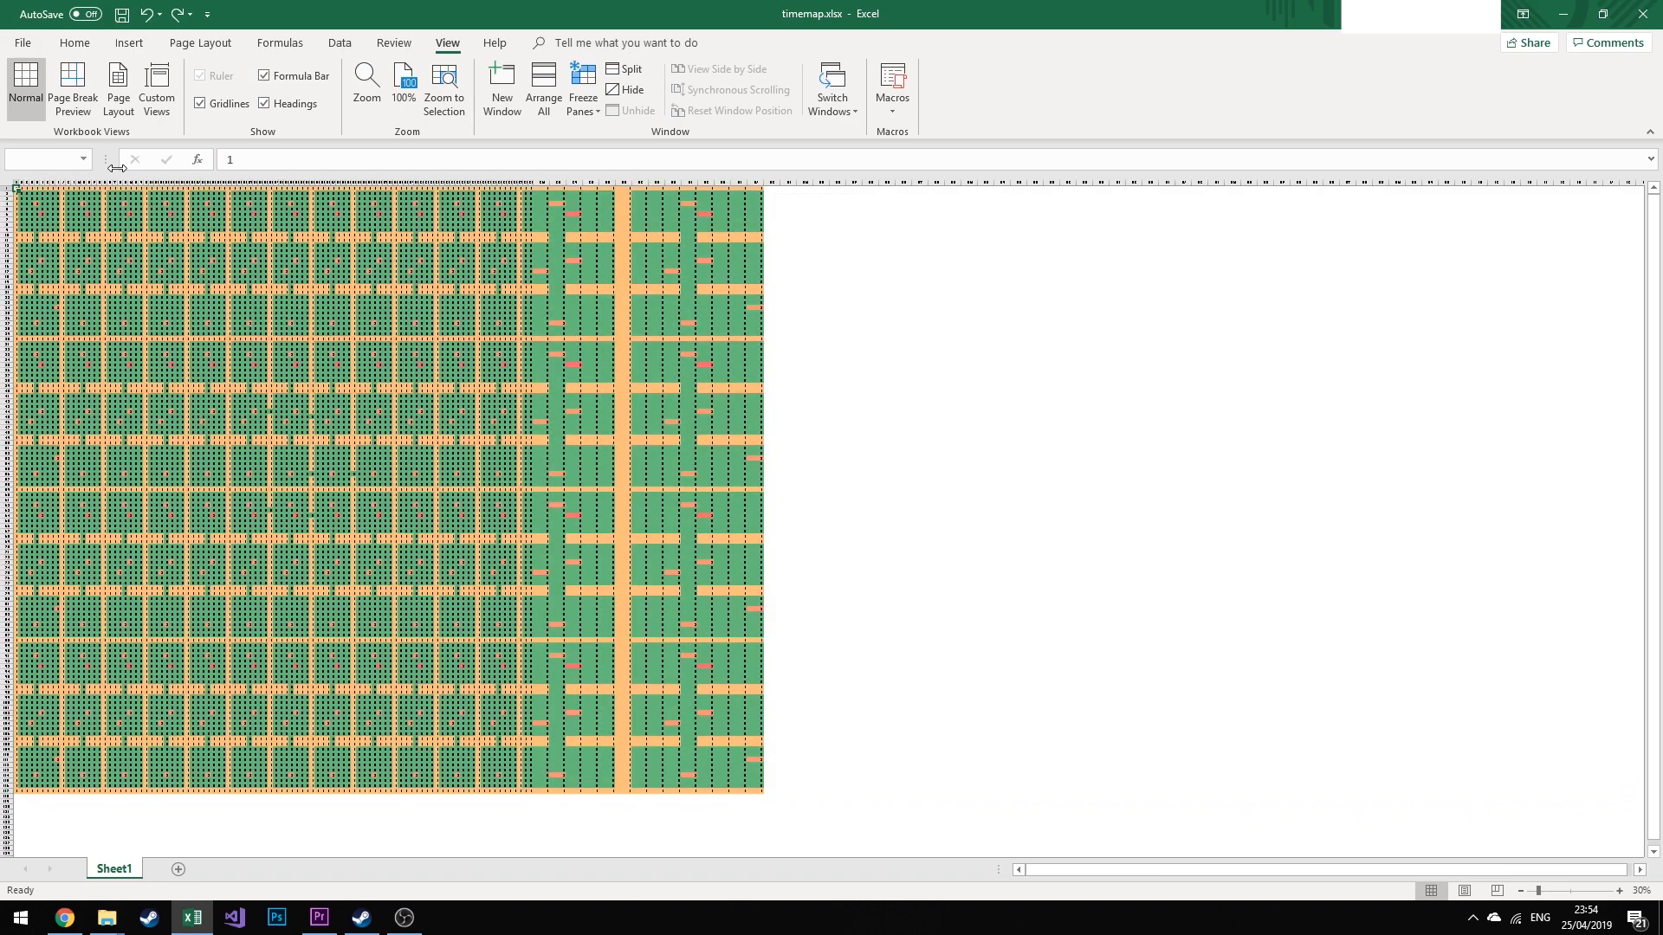
Select the entire sheet, view its tile values at 85% zoom and return to 30%
click(8, 185)
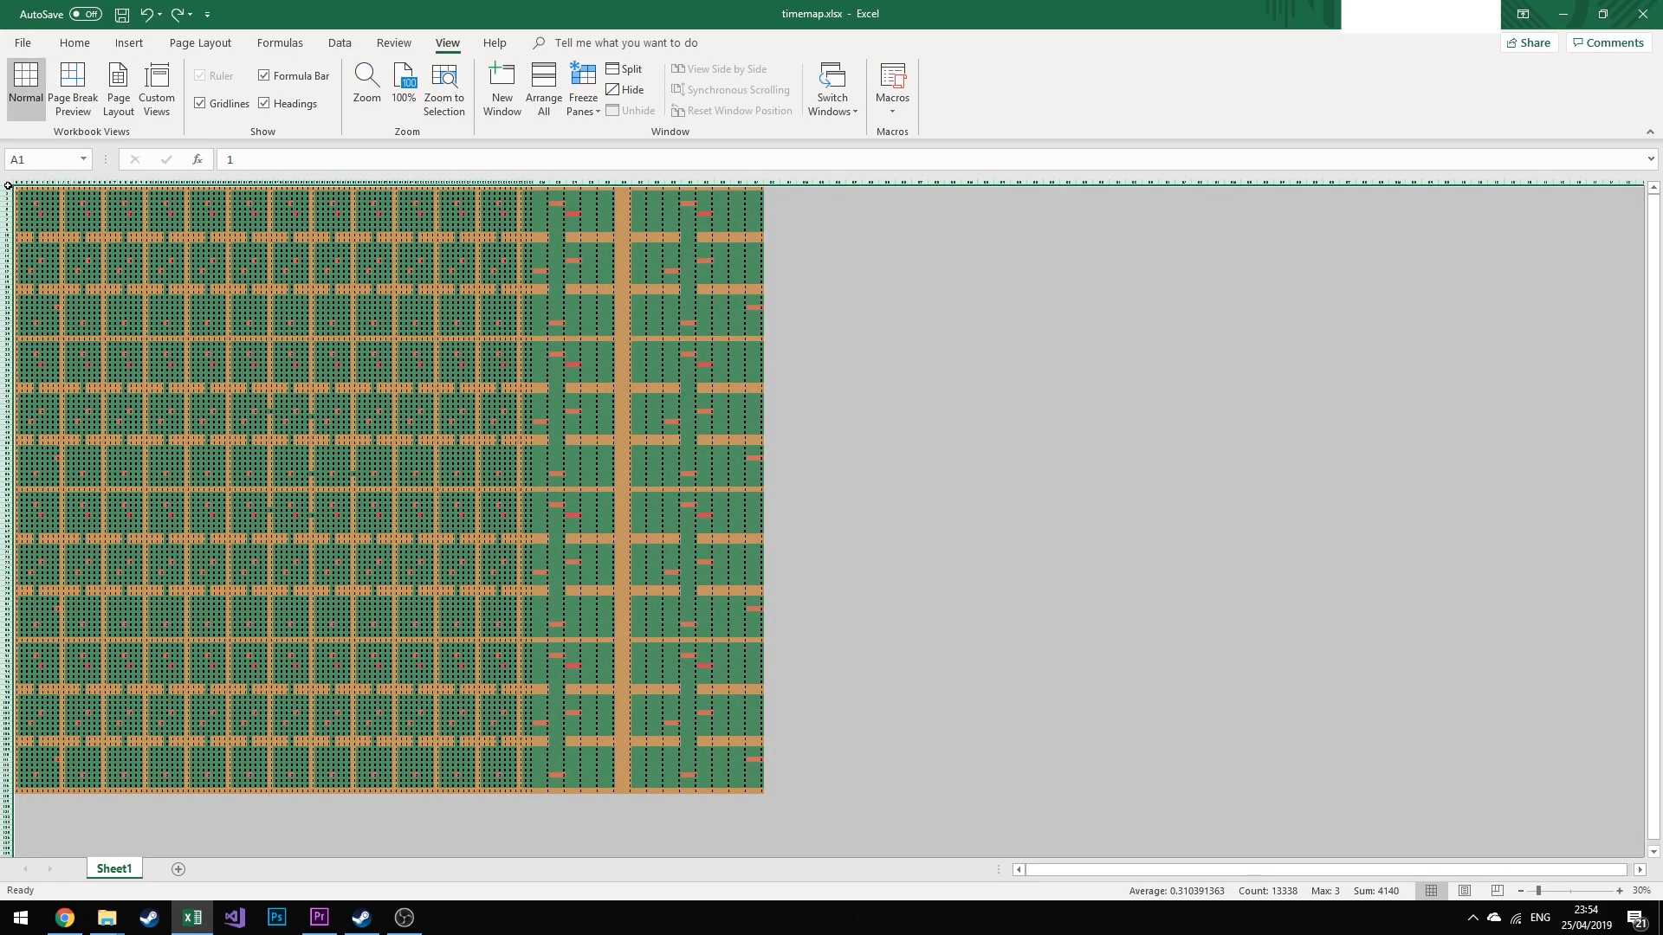
key(alt+w)
text(q)
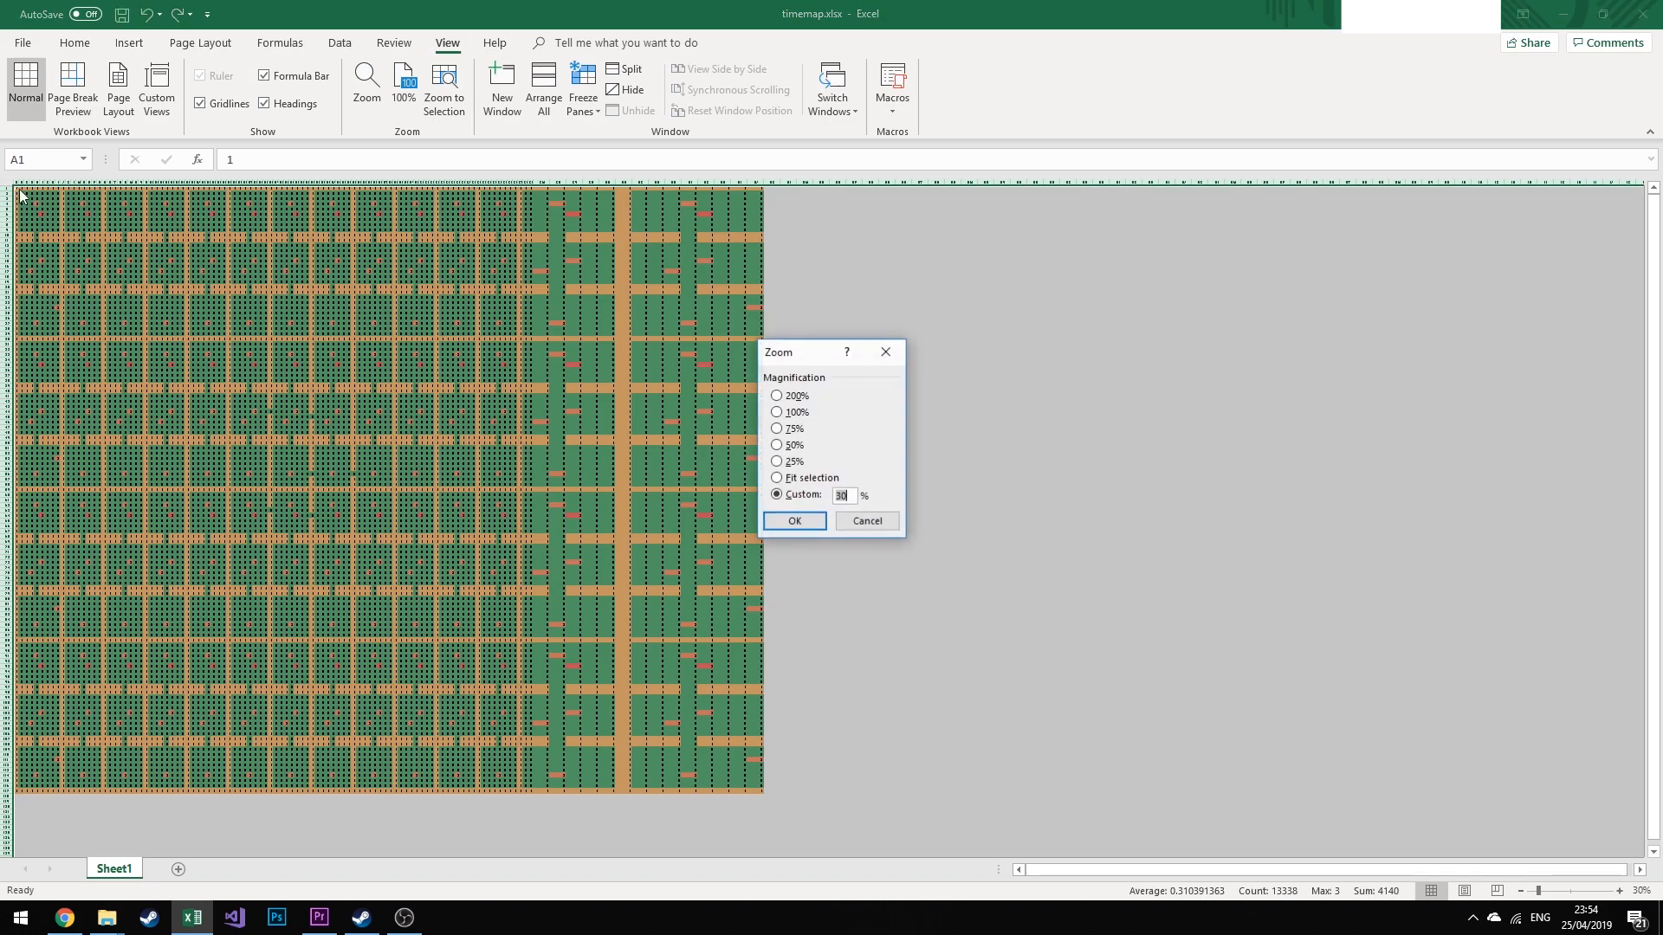
text(85)
key(Return)
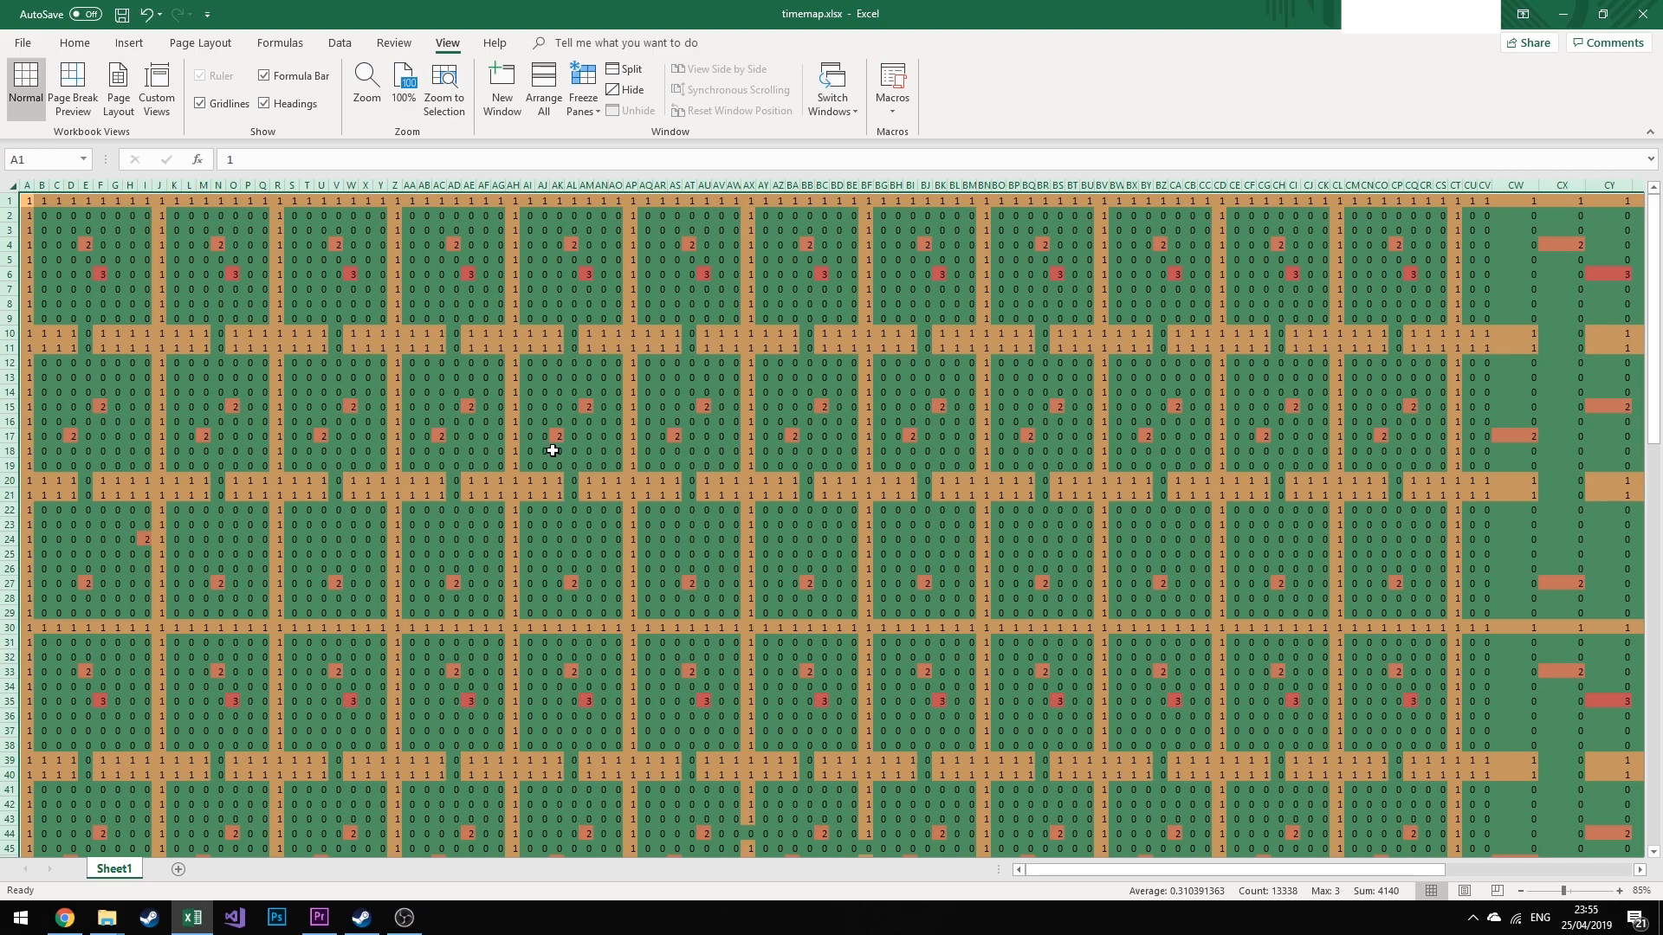
key(alt+w)
text(q30)
key(Return)
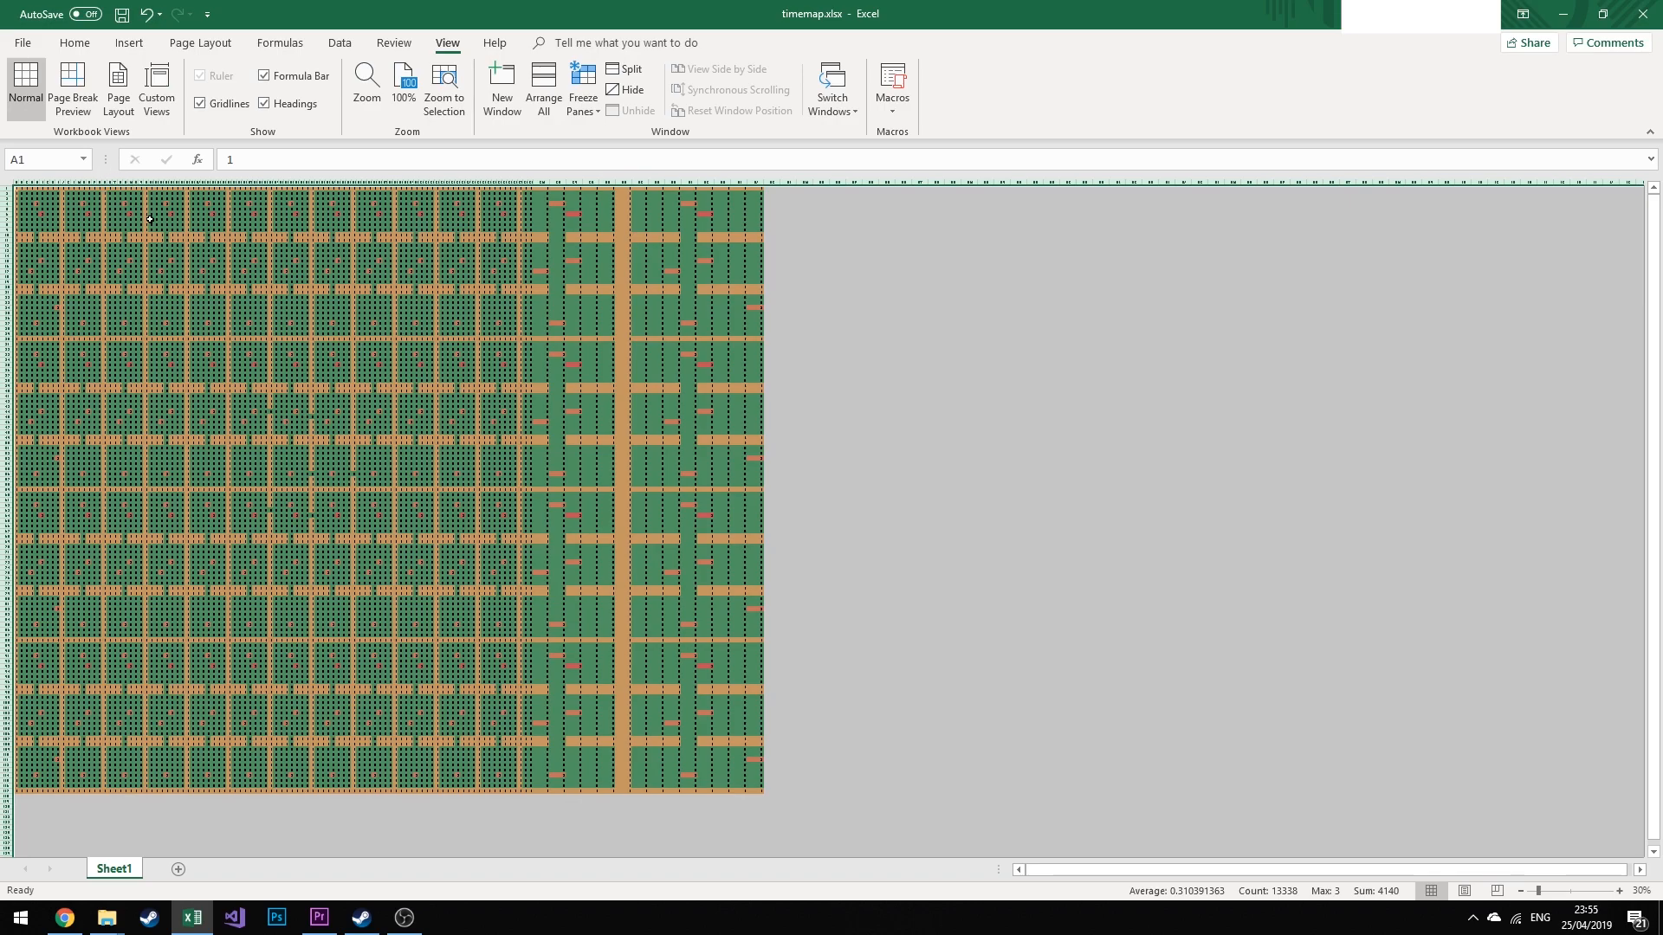
Apply a custom number format of empty quotation marks to all cells so their tile numbers are hidden
key(ctrl+1)
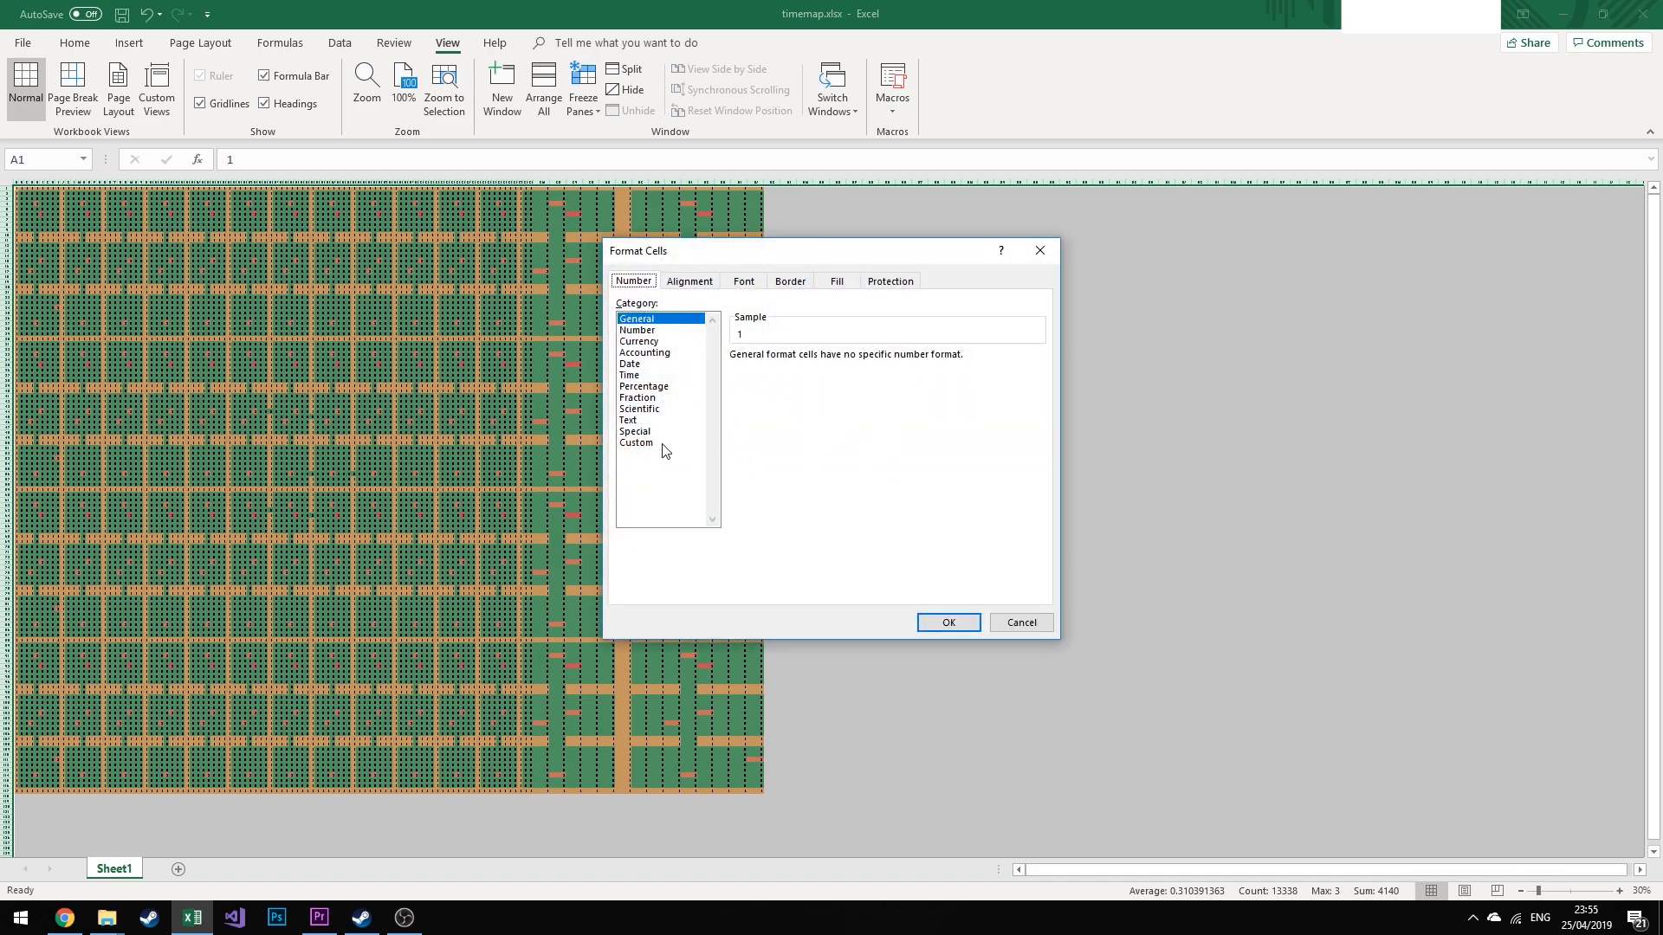
click(638, 442)
drag(777, 374, 733, 372)
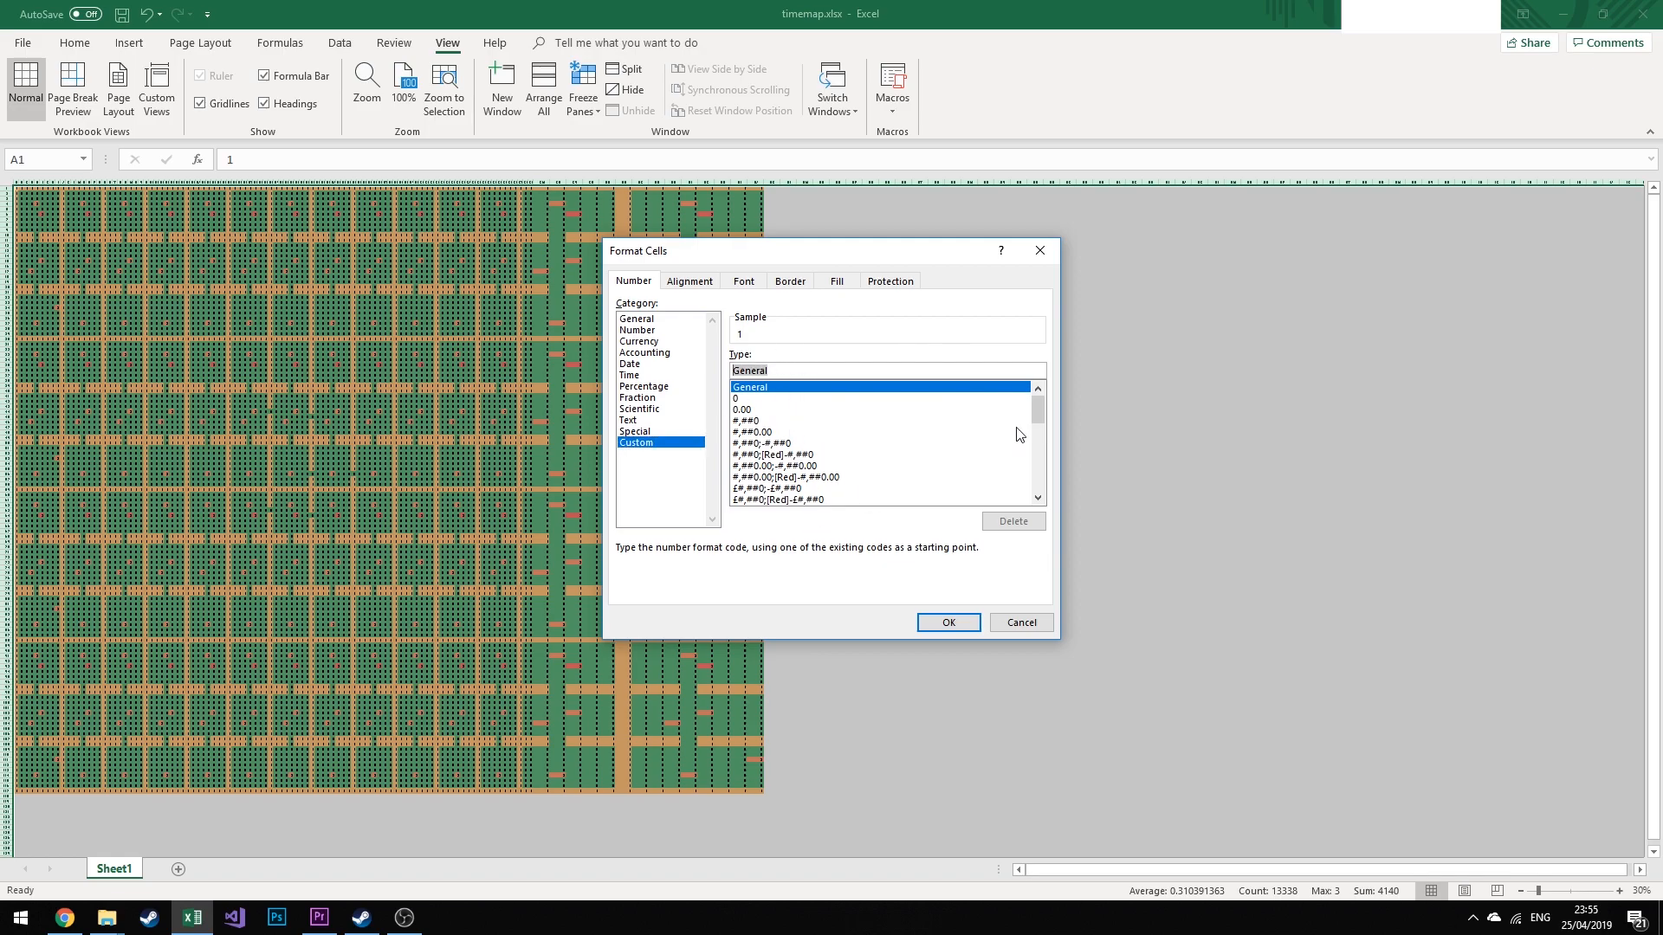
scroll(1015, 438, down, 3)
scroll(1016, 438, up, 3)
text(")
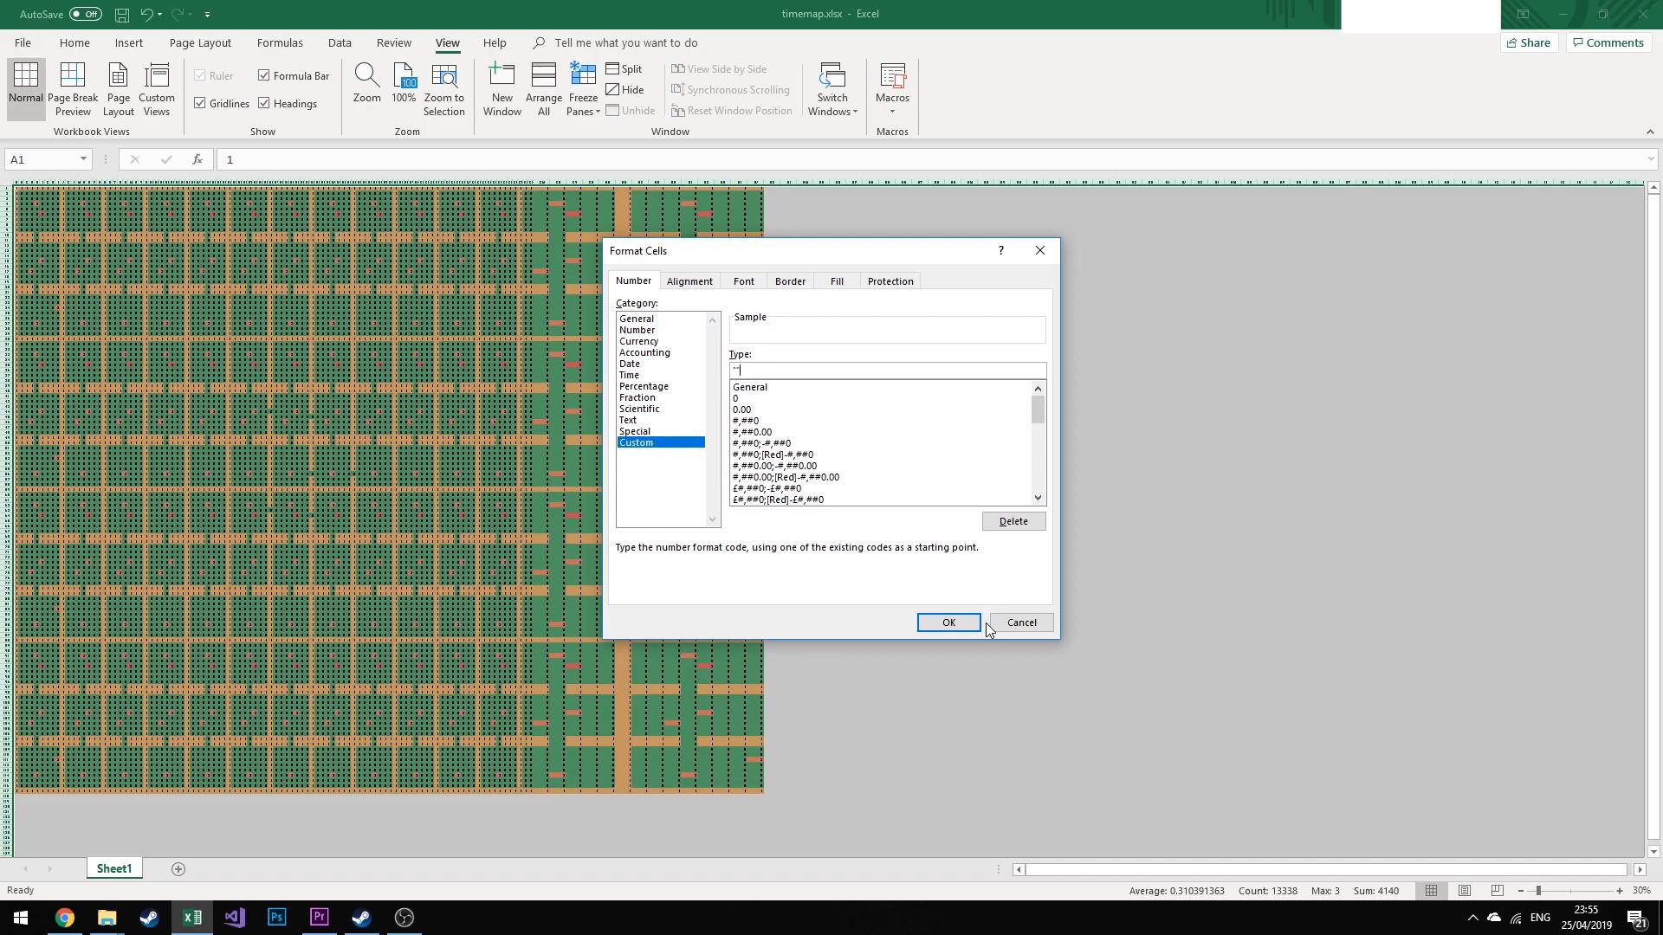
drag(746, 373, 732, 375)
click(754, 370)
click(768, 370)
click(946, 624)
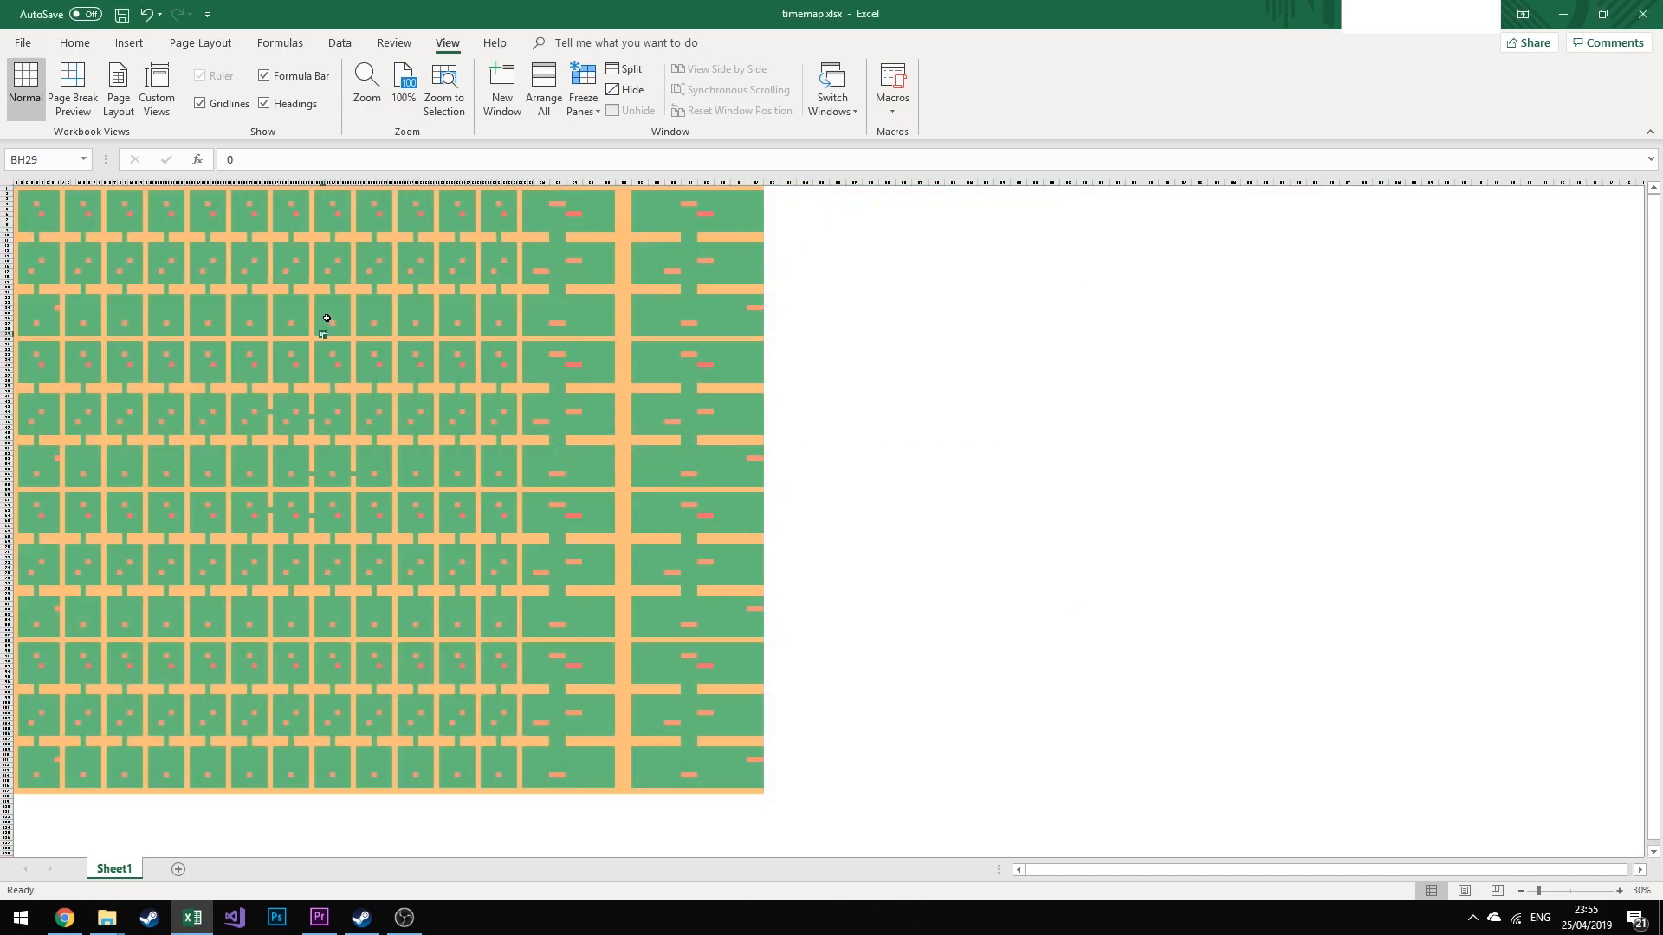
Check the values stored in the blank-looking cells by selecting floor, wall and marker tiles across the map
click(328, 320)
double_click(247, 164)
click(332, 322)
drag(351, 338, 353, 338)
click(352, 271)
click(338, 215)
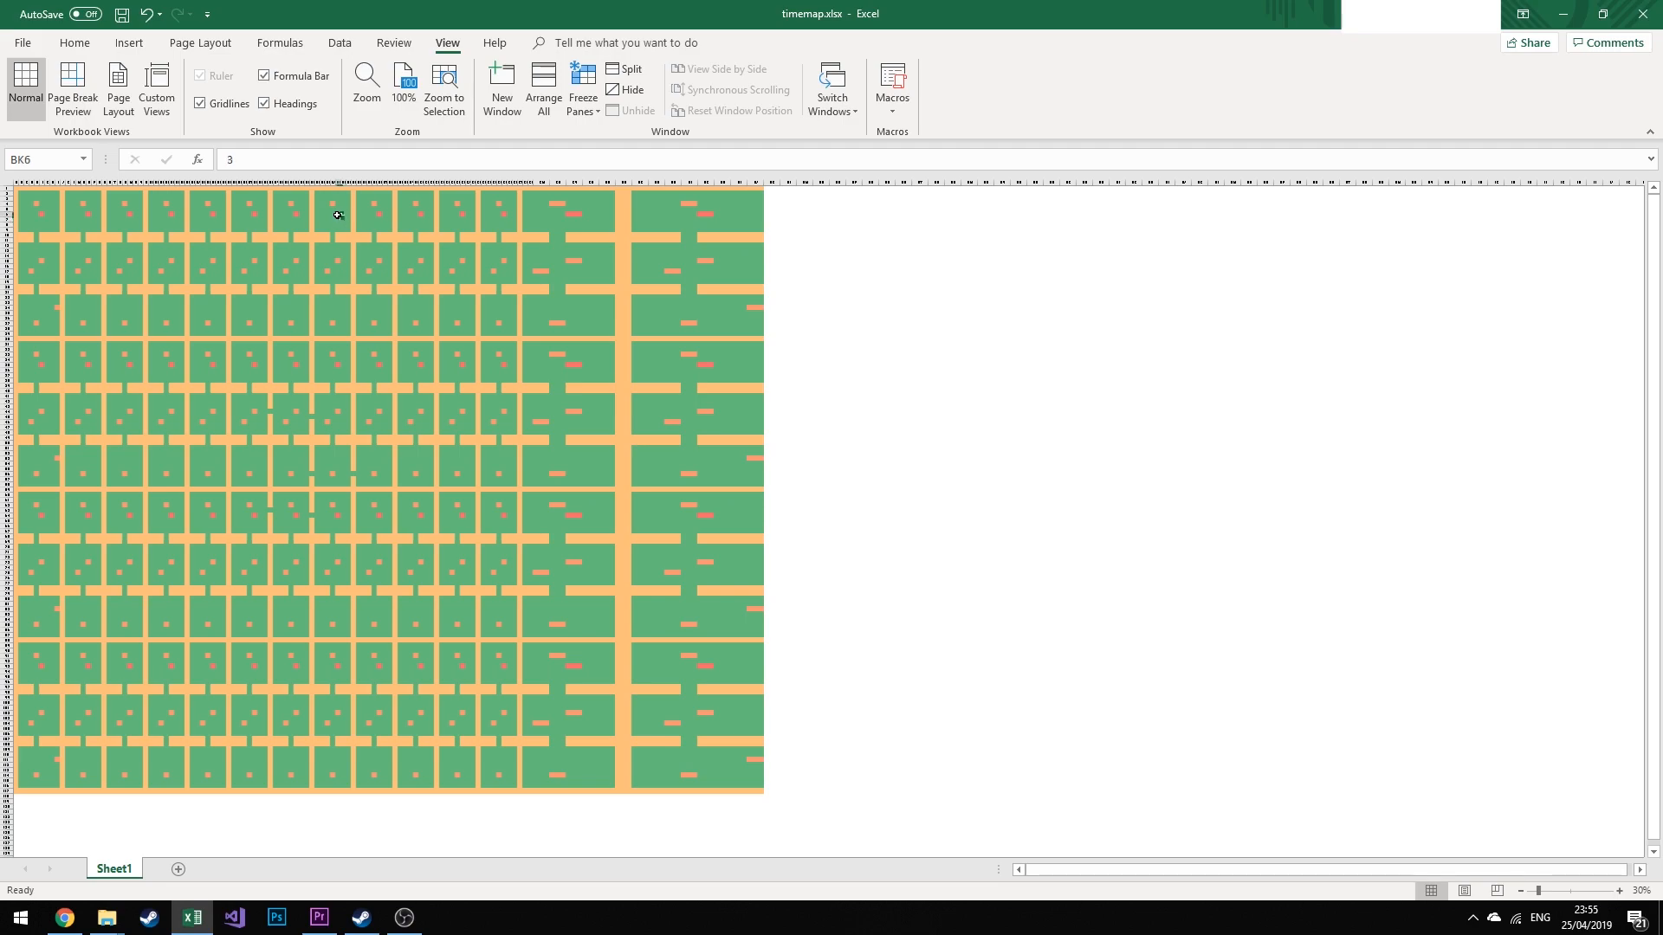
click(249, 202)
click(234, 381)
click(297, 423)
Try deleting the map's wide columns up to DL, and undo the deletion
drag(795, 192, 538, 188)
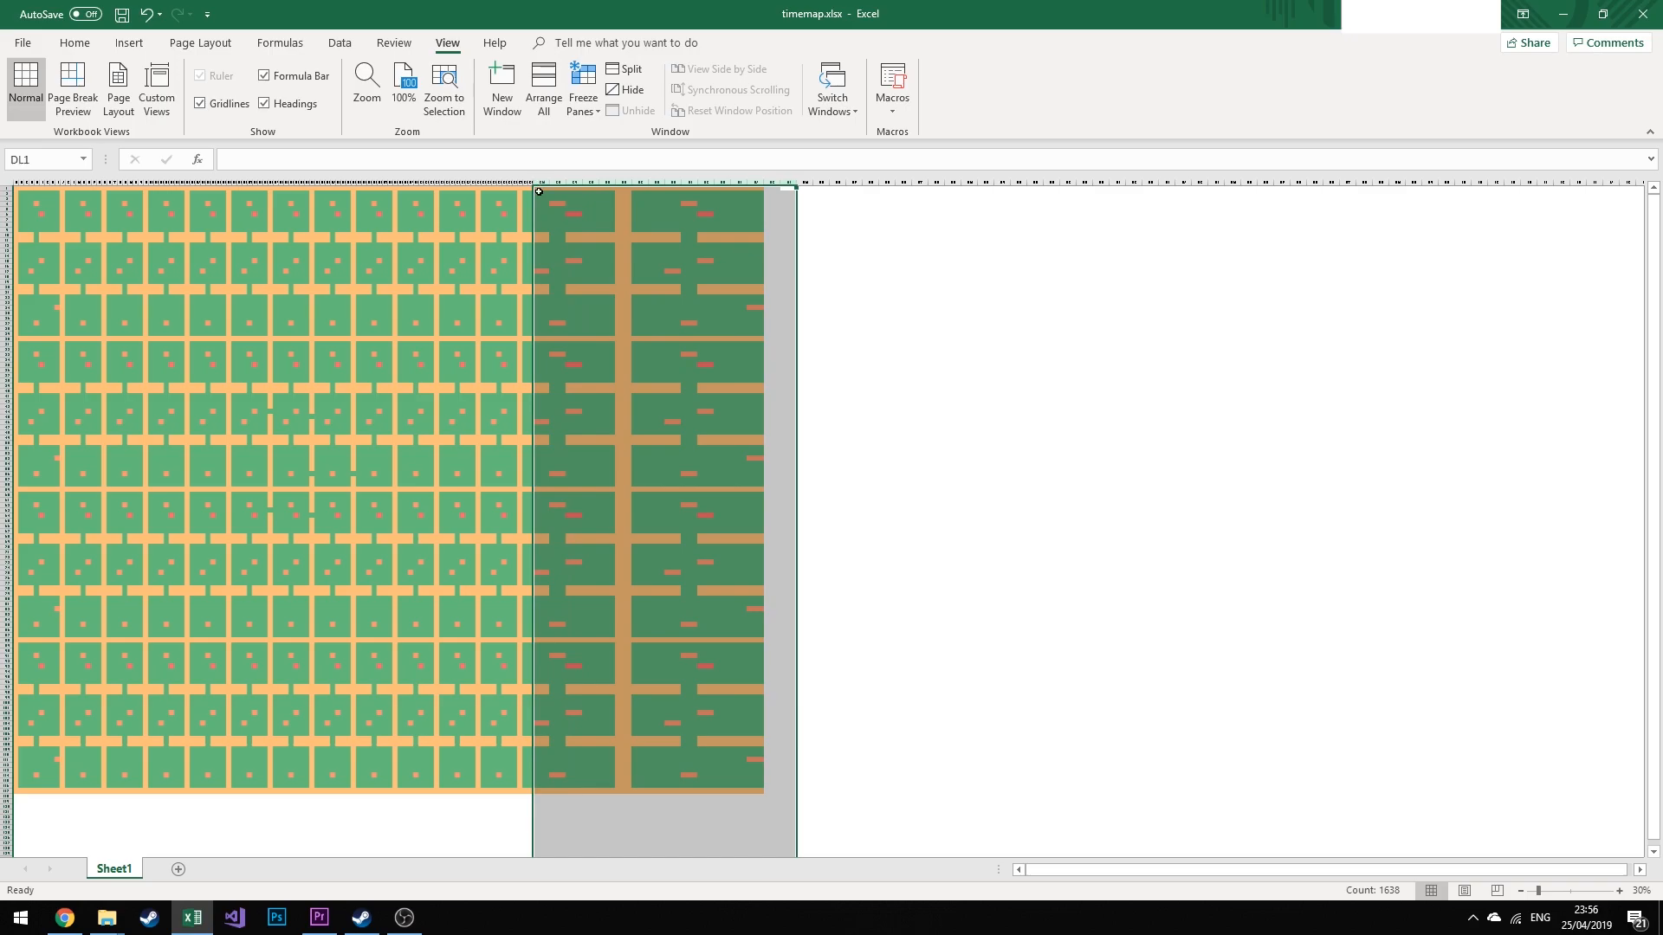
right_click(538, 188)
click(589, 327)
click(654, 305)
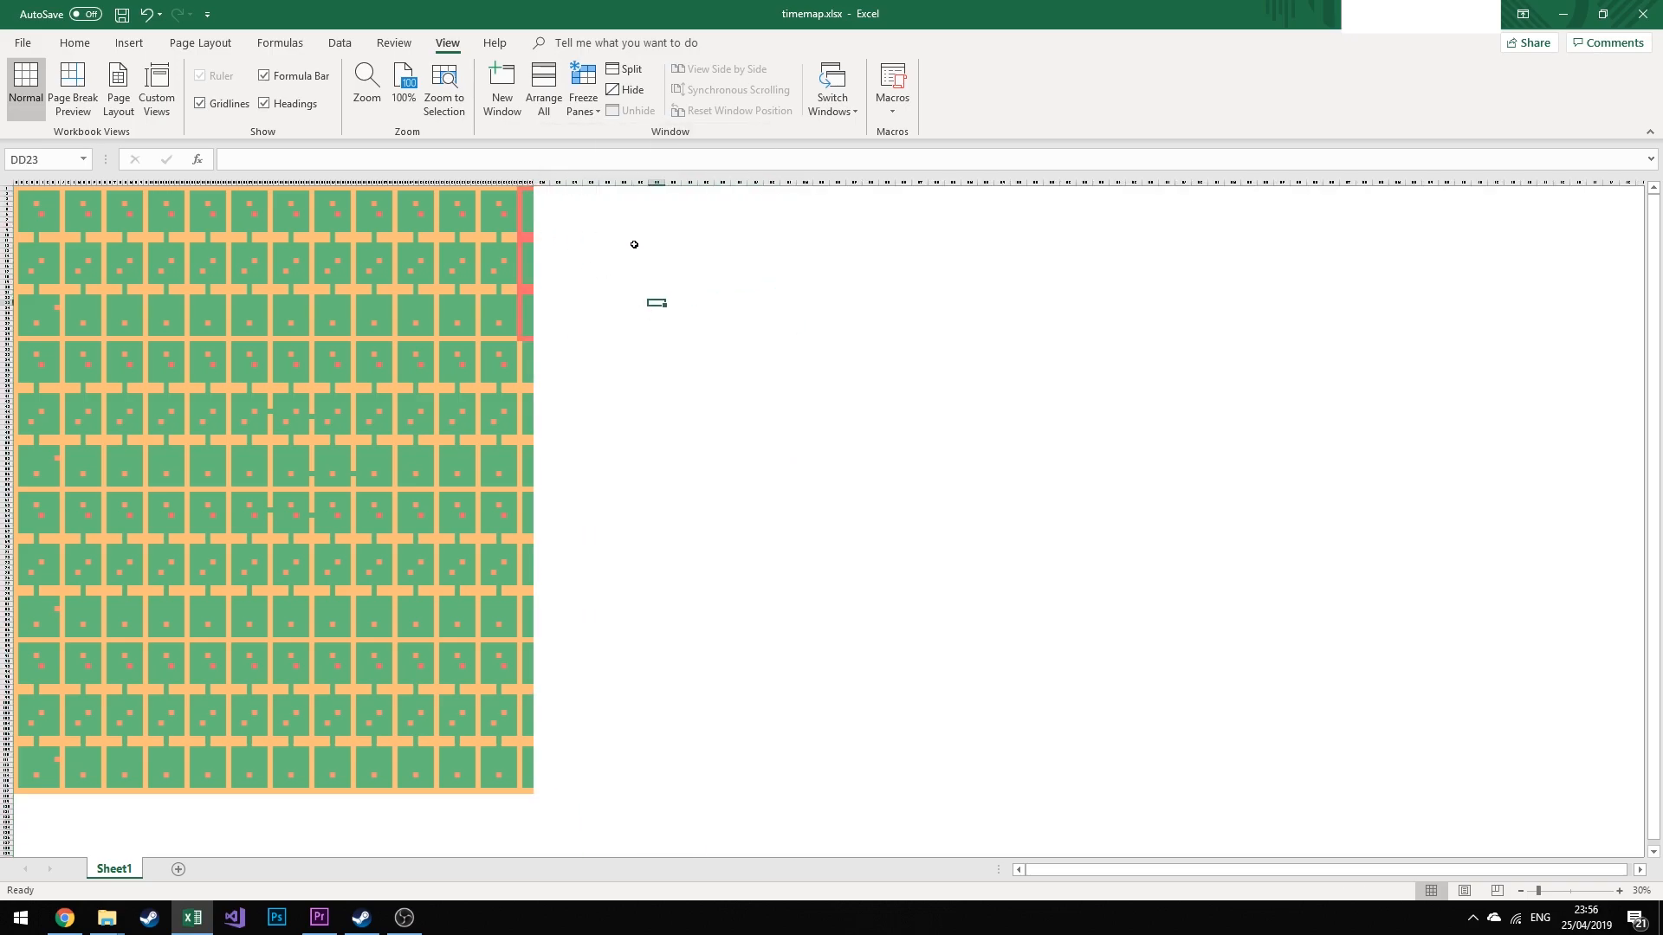
key(ctrl+z)
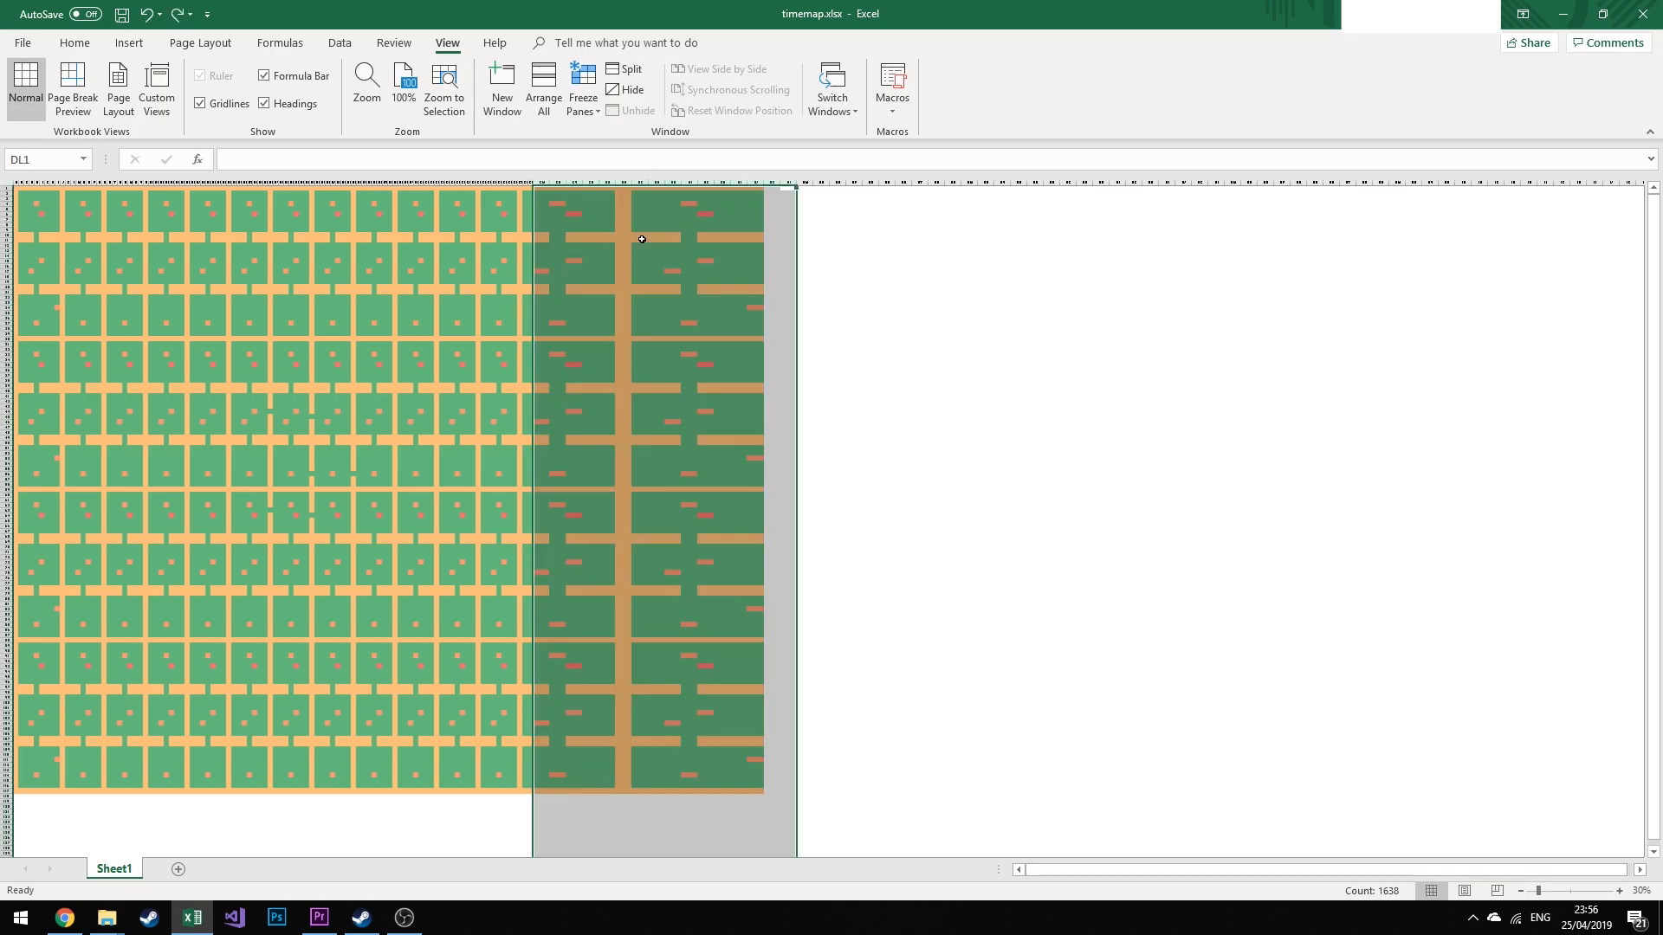
click(575, 241)
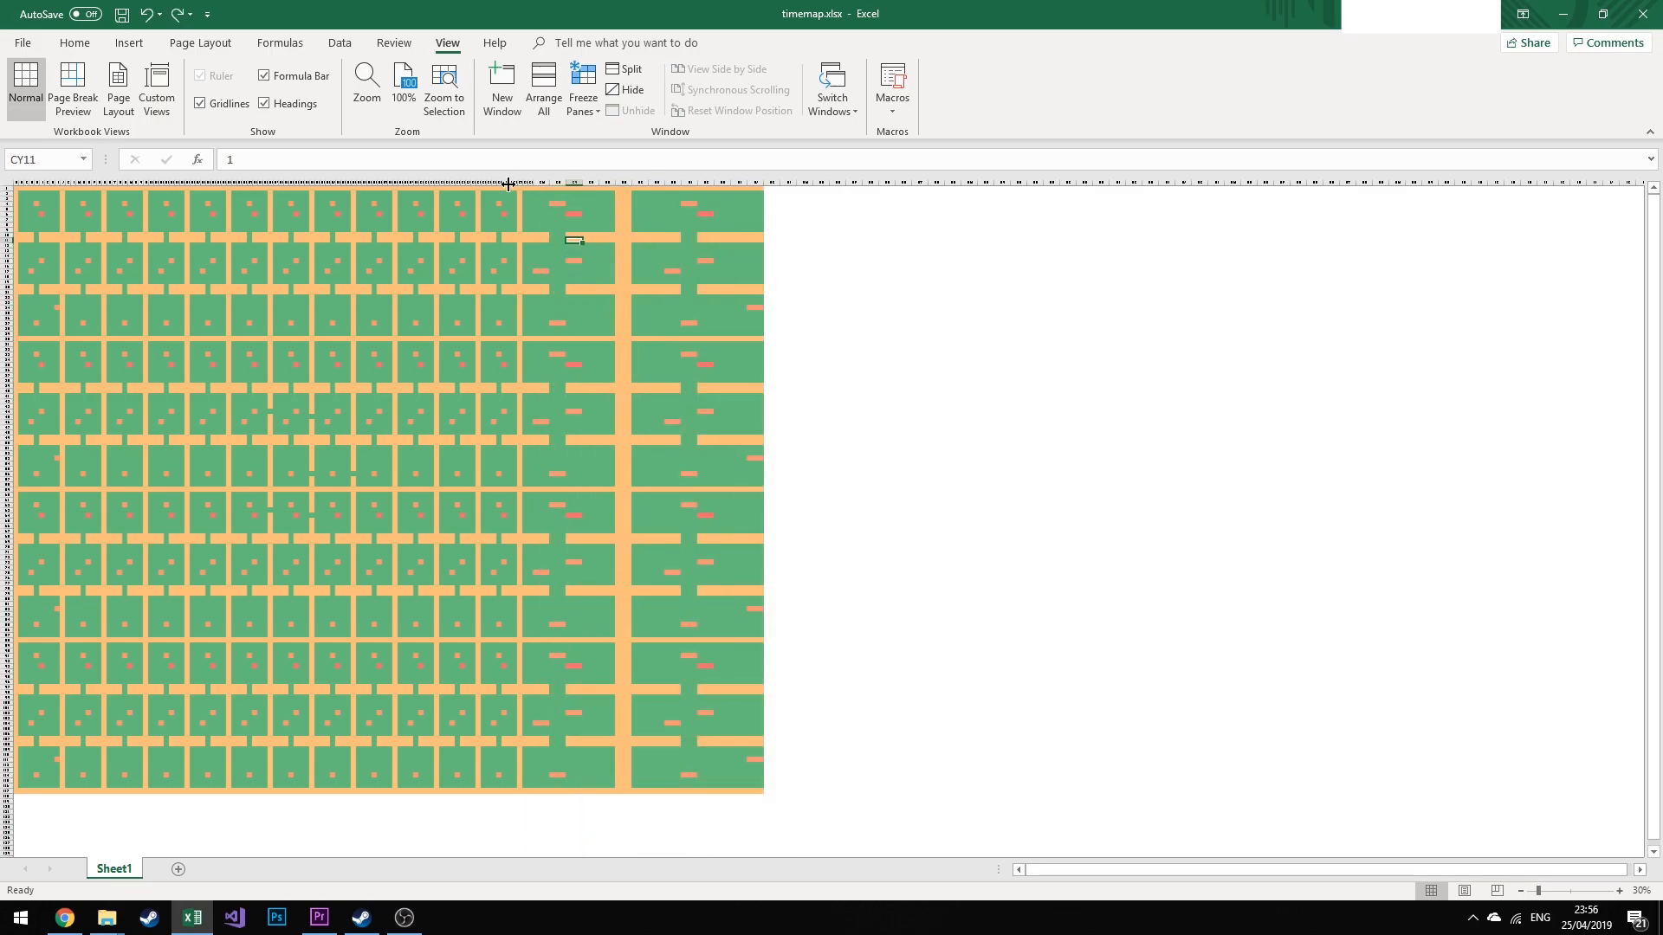
Delete the columns from CP through the map's last wide column
drag(499, 182, 755, 177)
right_click(757, 180)
click(771, 322)
click(653, 272)
click(603, 220)
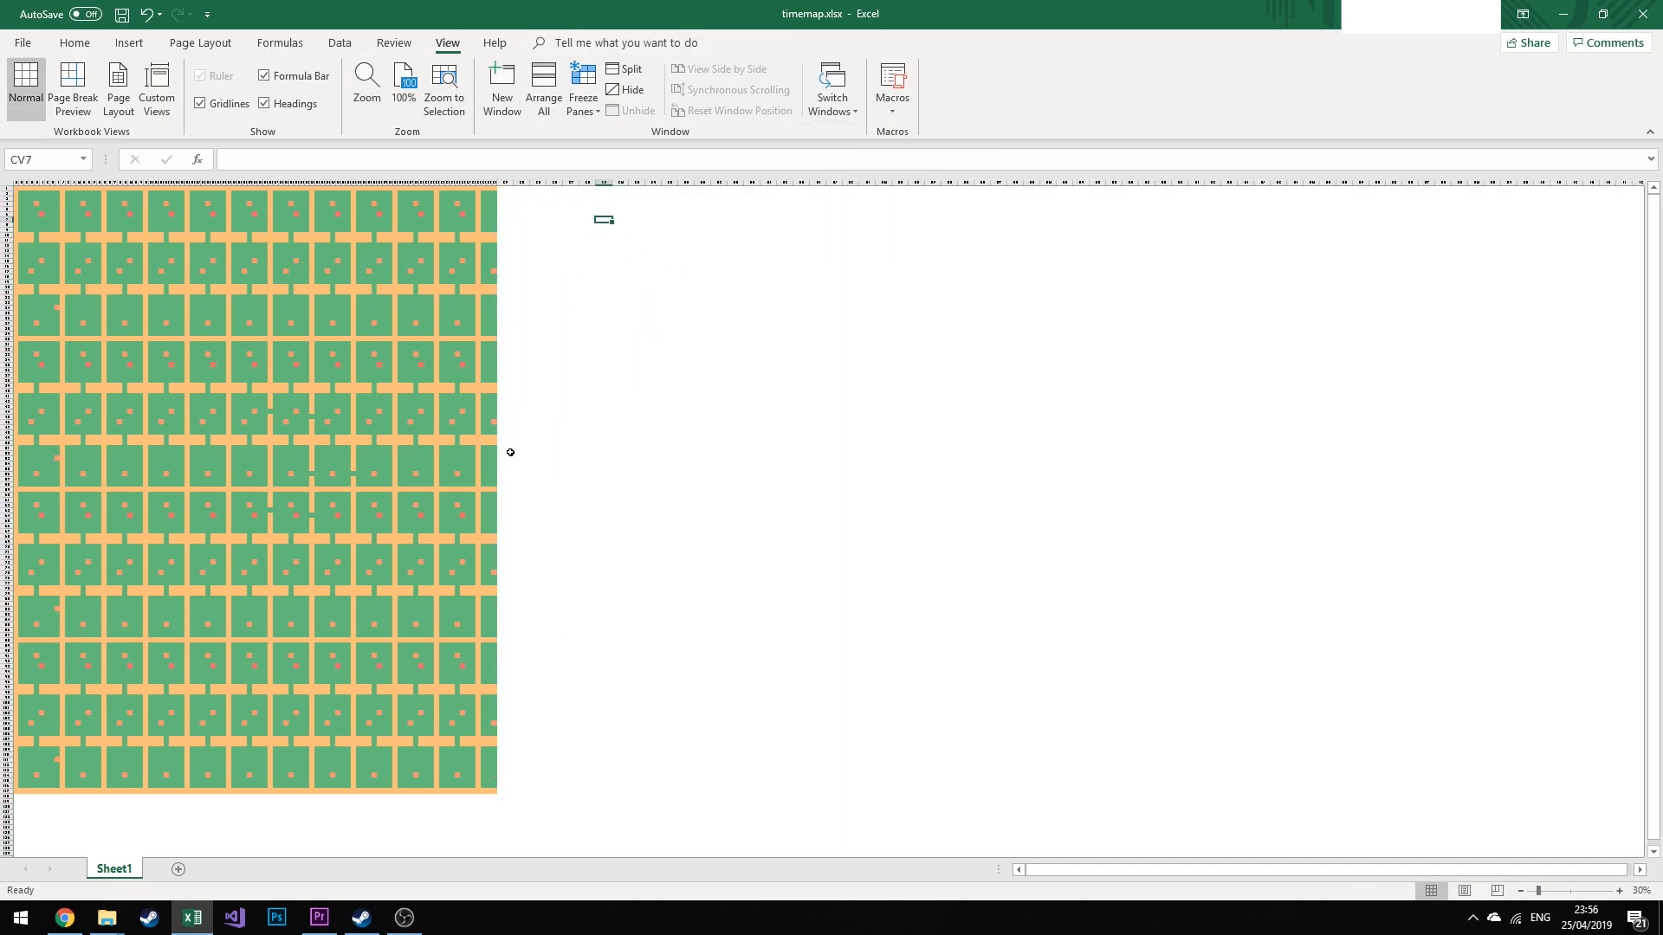
Check the extent of the trimmed map and locate row 101 near its lower edge
key(ctrl+Home)
key(ctrl+a)
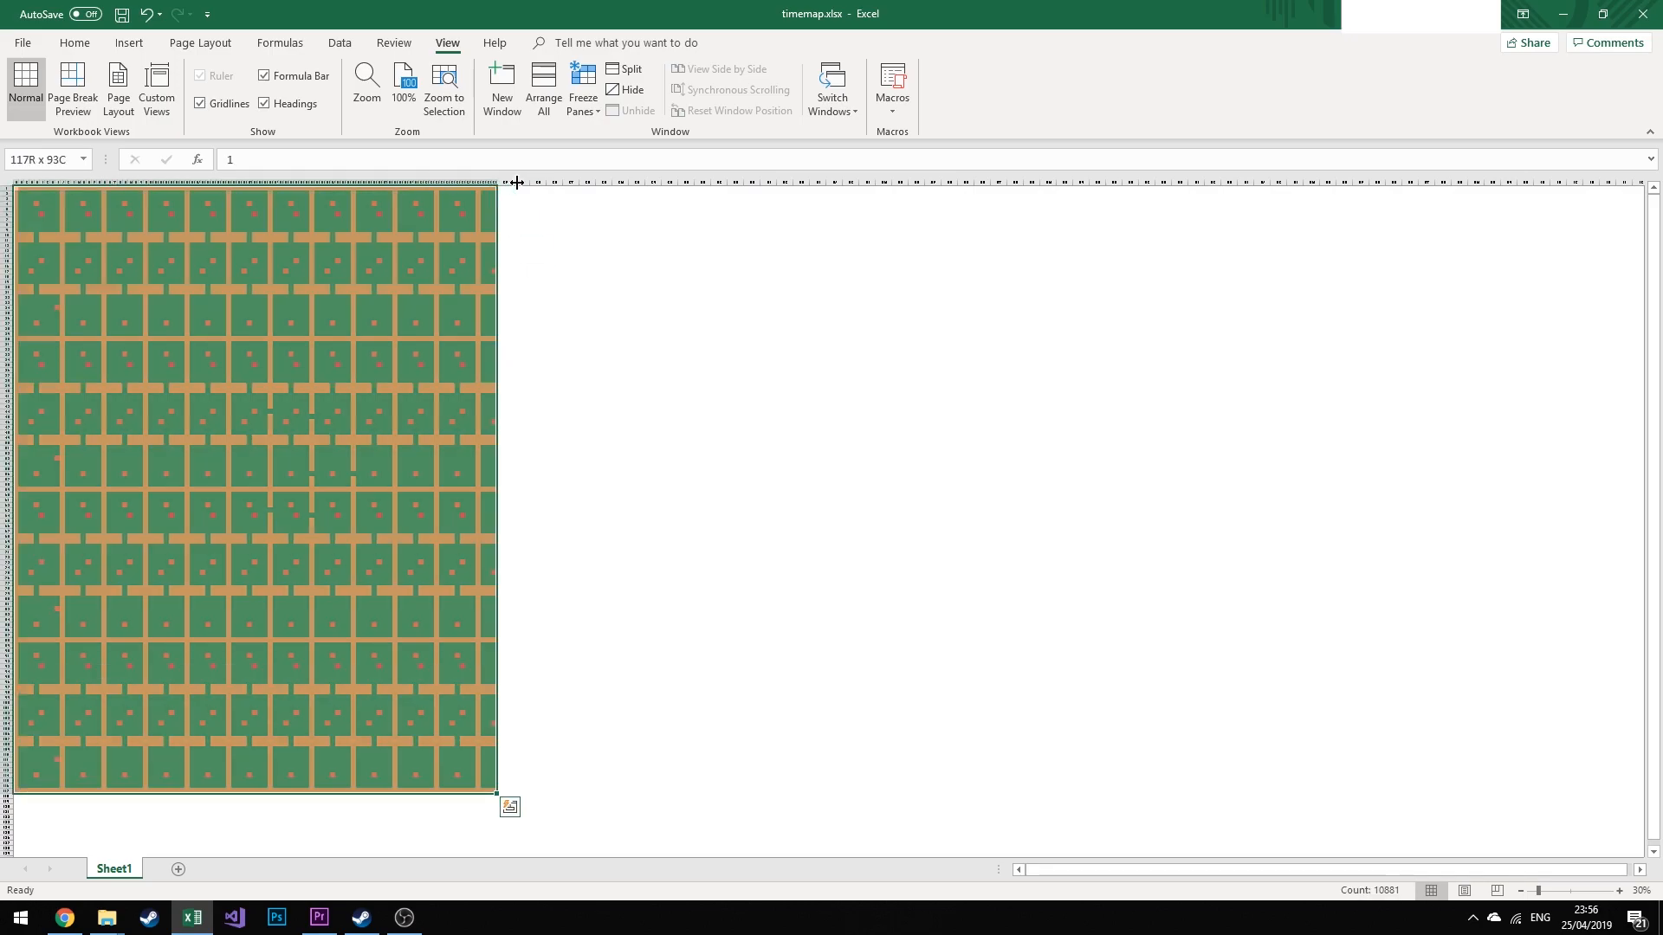
key(ctrl+Down)
key(Up)
key(Up)
key(Up)
key(Up)
key(Up)
key(Up)
key(Up)
key(Up)
key(Up)
key(Up)
key(Up)
key(Up)
key(Up)
key(Up)
key(Up)
key(ctrl+shift+End)
key(Right)
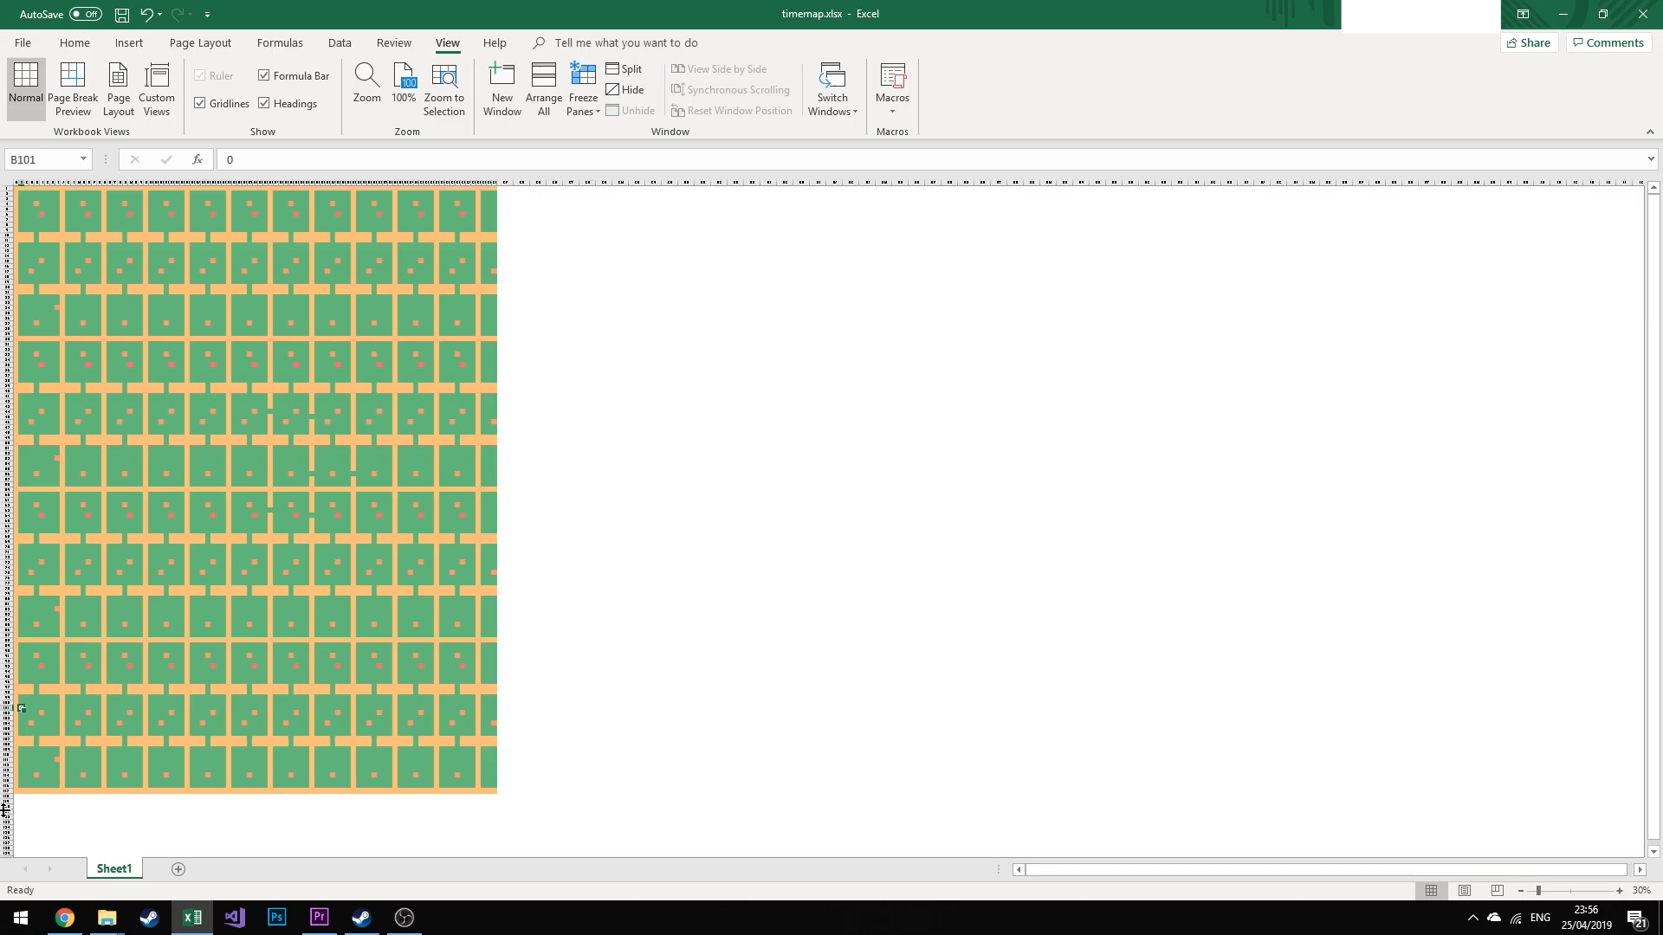
Delete rows 101 to 120 to cut off the lowest part of the map
drag(5, 806, 5, 706)
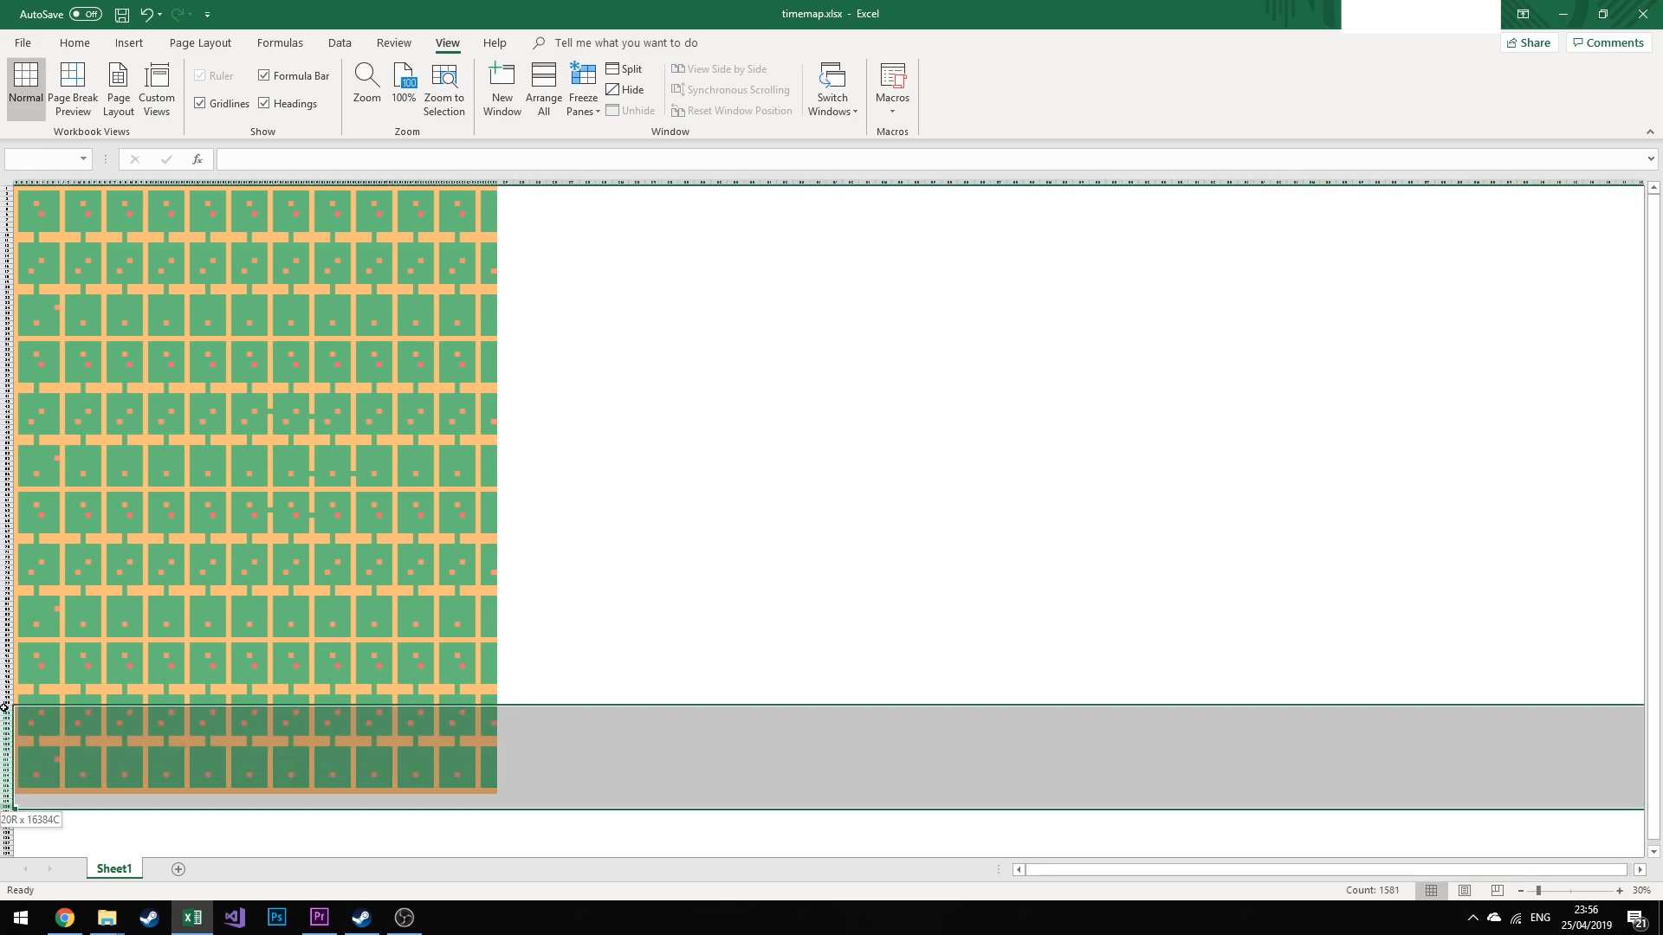
right_click(5, 717)
click(45, 597)
click(459, 516)
Trace the borders and corners of the trimmed map, starting and ending at A1
key(ctrl+Left)
key(ctrl+Up)
key(ctrl+Right)
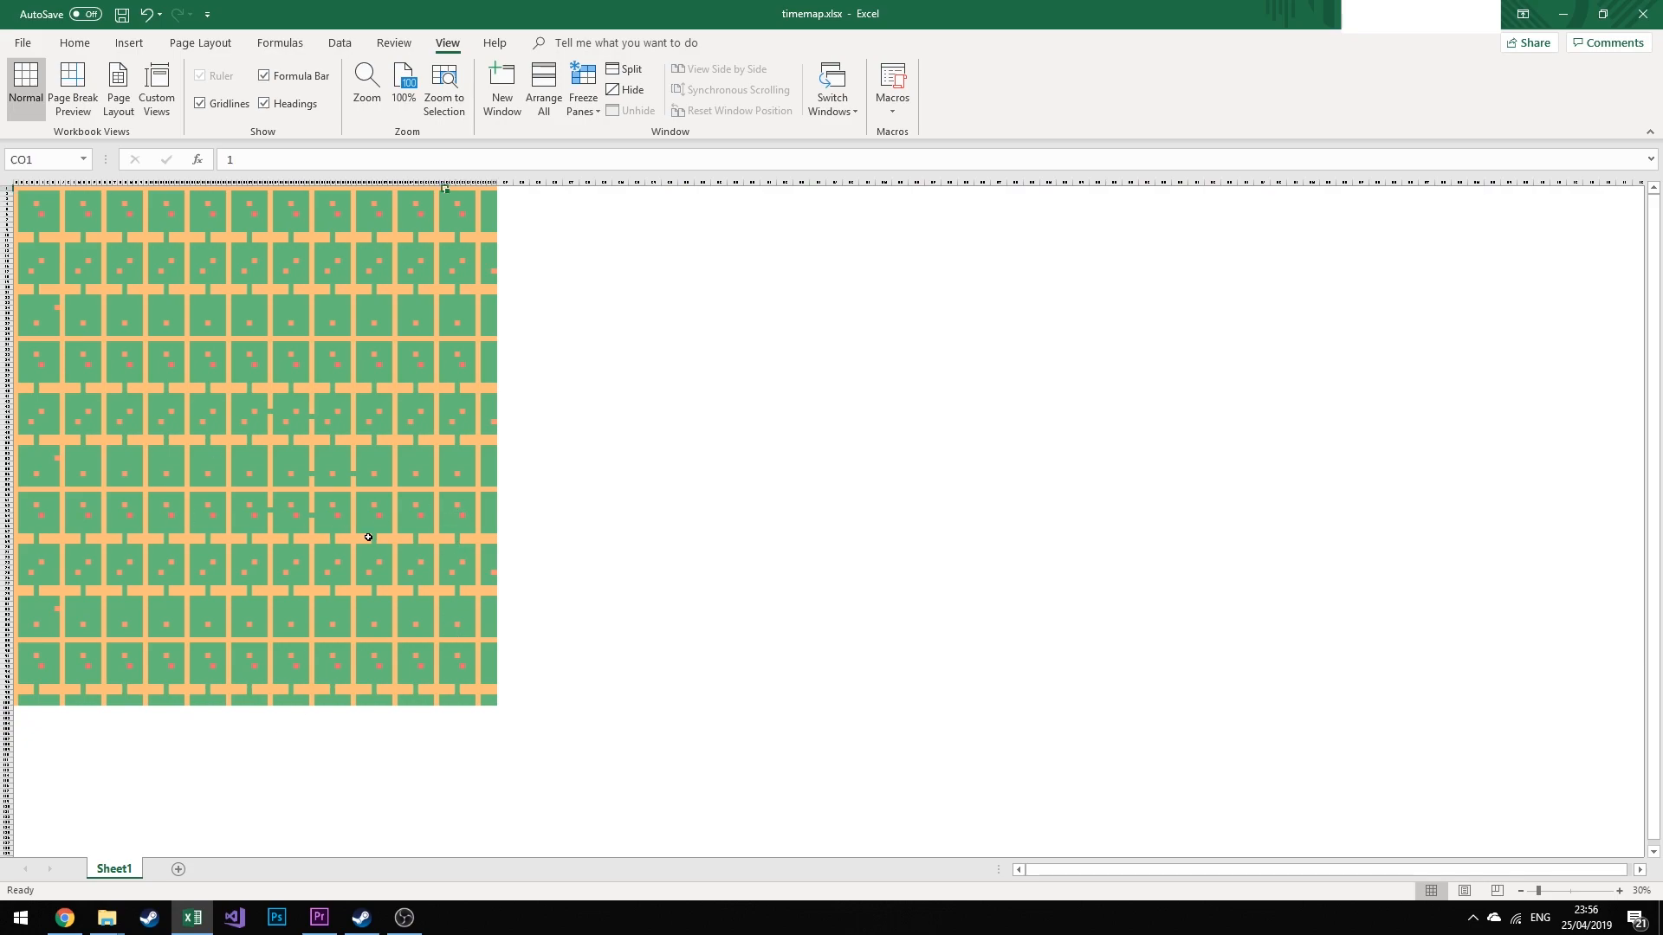
key(Left)
key(Left)
key(ctrl+Left)
key(ctrl+Down)
key(ctrl+Down)
key(ctrl+Up)
key(ctrl+Up)
key(Right)
key(Right)
key(Right)
key(Right)
key(Right)
key(Right)
key(Right)
key(Right)
key(Right)
key(Right)
key(Right)
key(Right)
key(Right)
key(Right)
key(Right)
key(ctrl+Right)
key(ctrl+Down)
key(ctrl+Home)
key(ctrl+Right)
key(ctrl+Down)
key(ctrl+Left)
key(ctrl+Up)
key(ctrl+Right)
key(ctrl+Down)
key(ctrl+Up)
key(ctrl+Left)
key(ctrl+Down)
key(ctrl+Up)
Copy the whole map and try pasting it into the empty area starting at CP1
key(ctrl+a)
key(ctrl+c)
key(ctrl+Right)
key(Right)
key(ctrl+v)
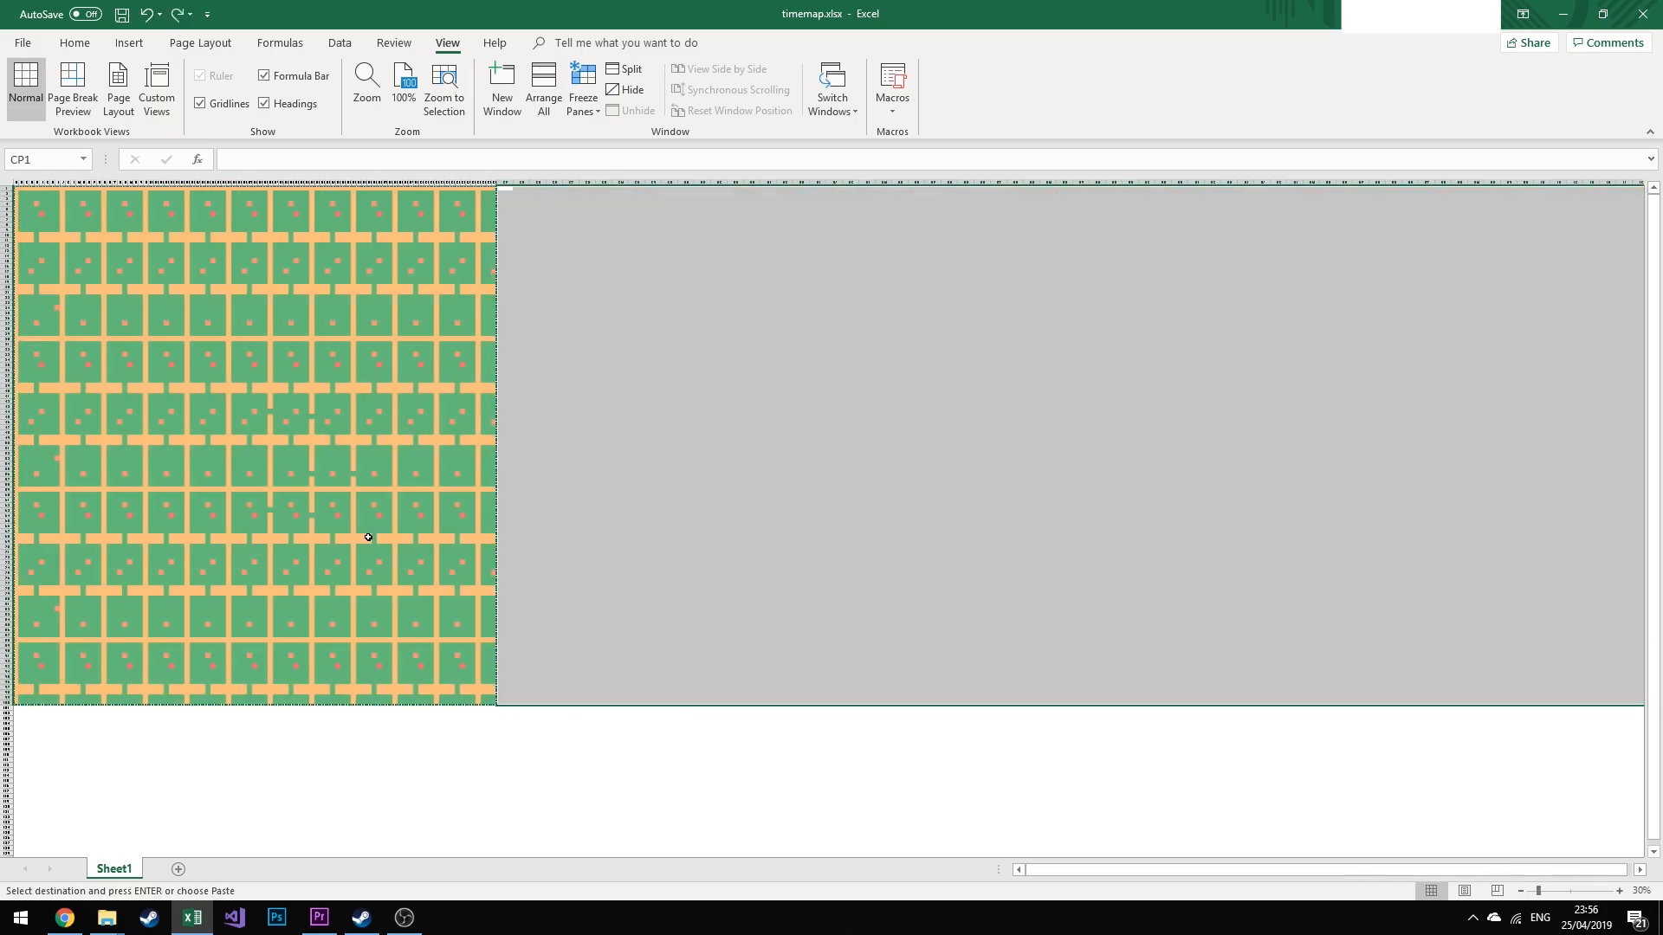
key(Left)
key(Left)
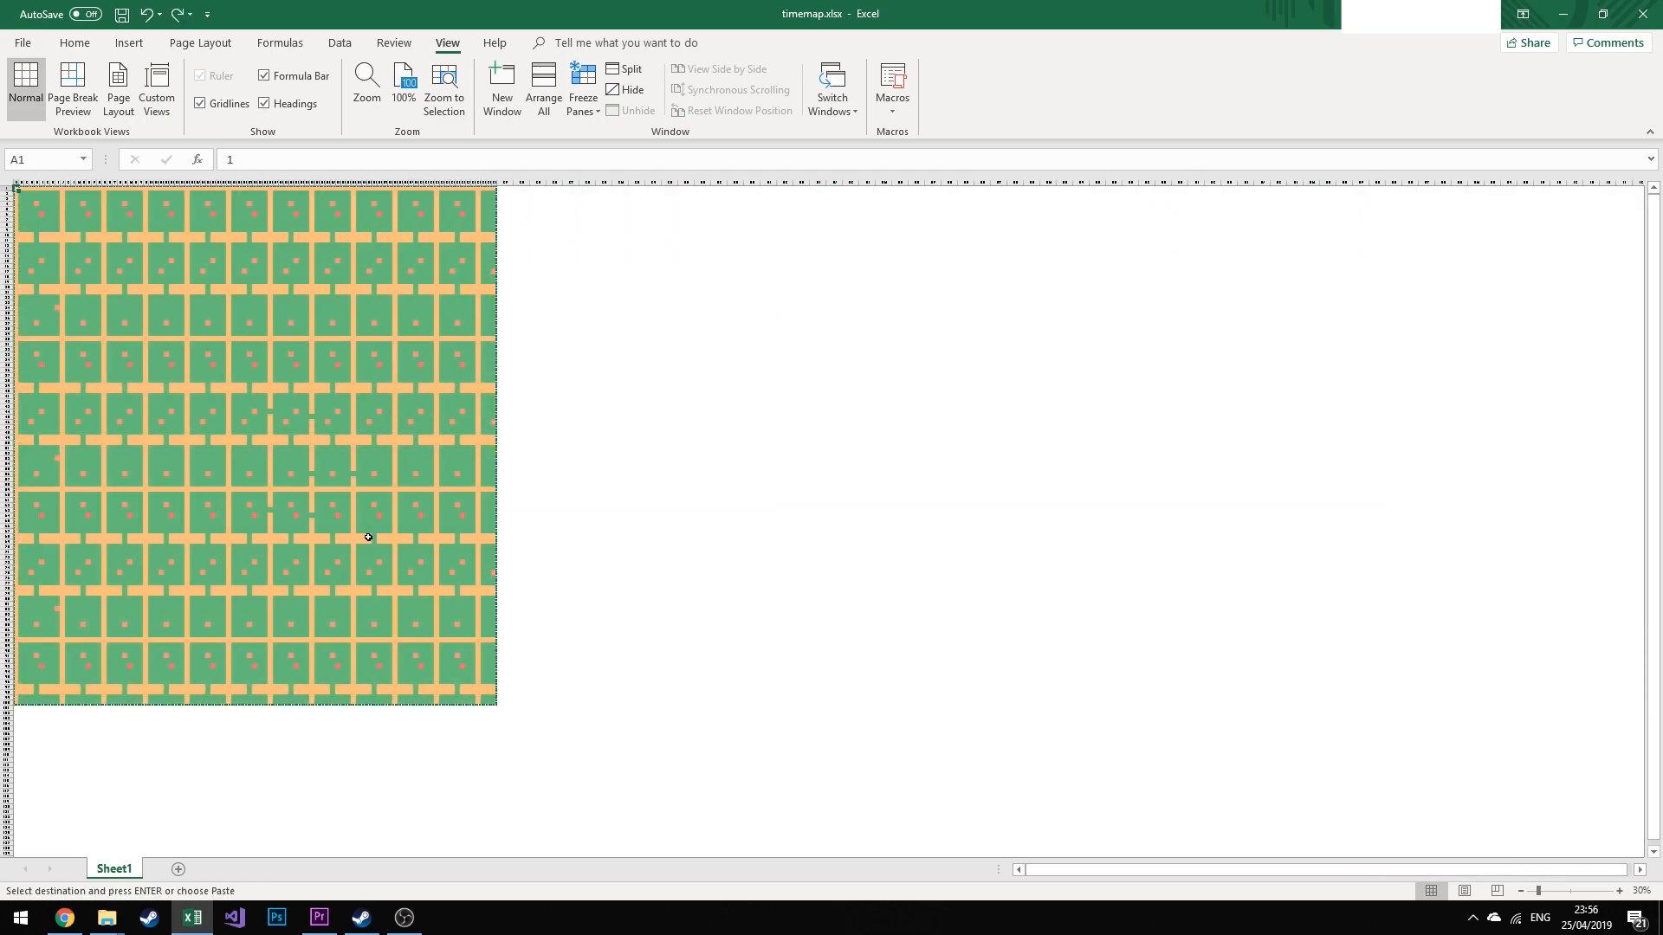
Paste the copied map over itself from A1, and dismiss the quick analysis options and the copy mode
key(ctrl+v)
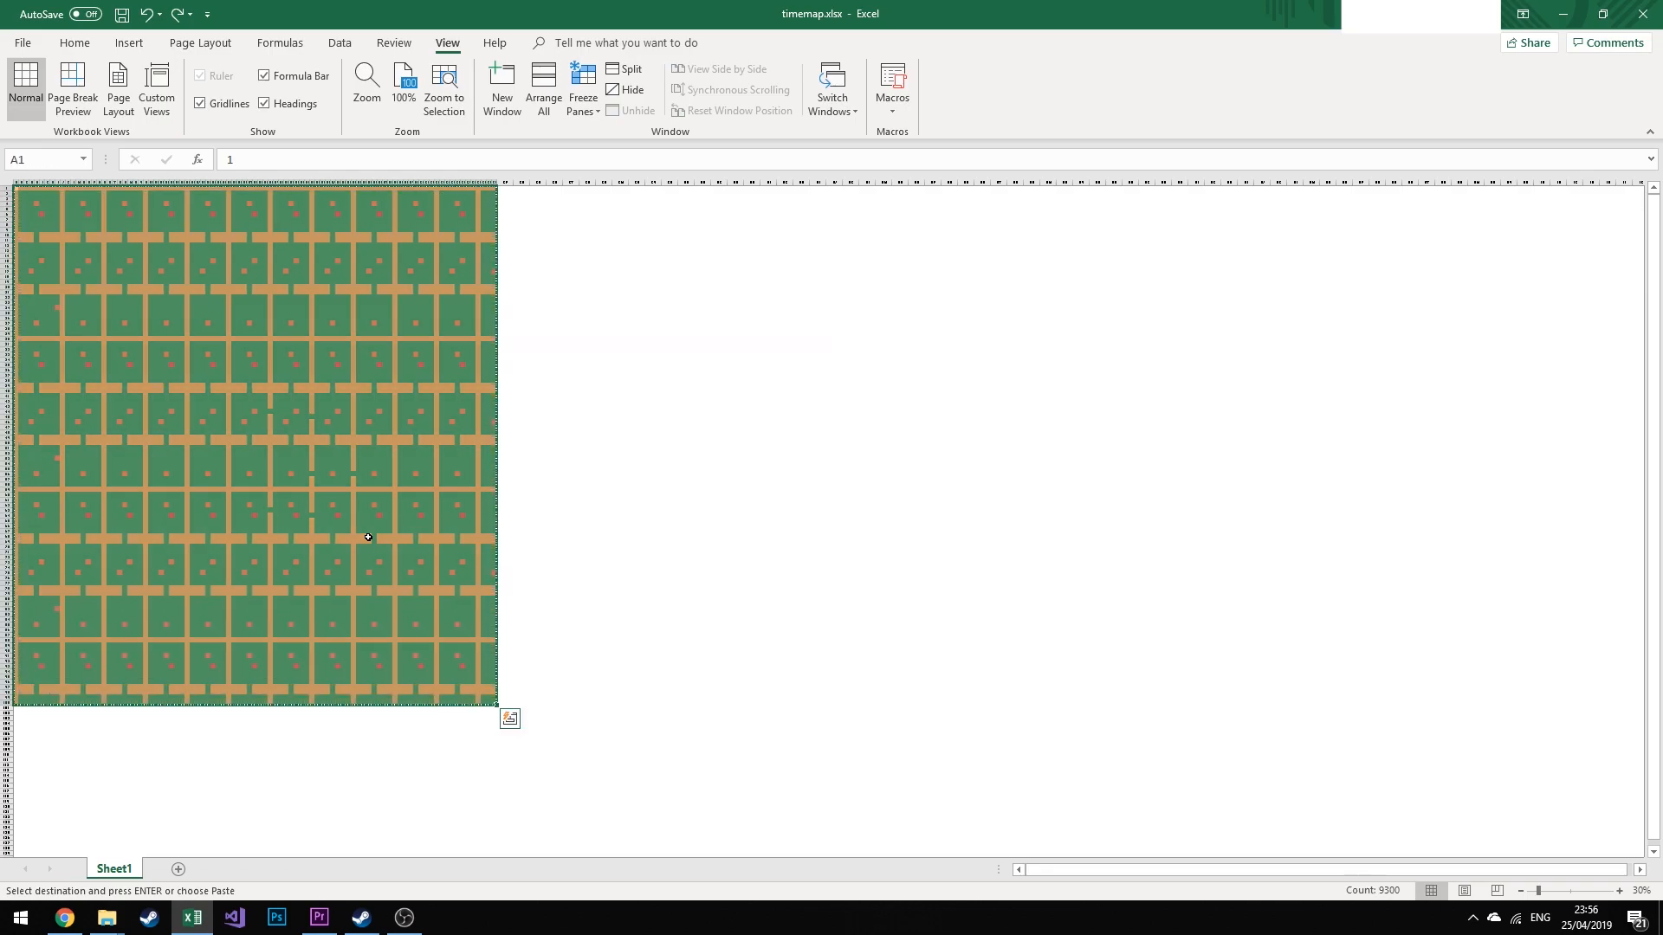
key(ctrl+q)
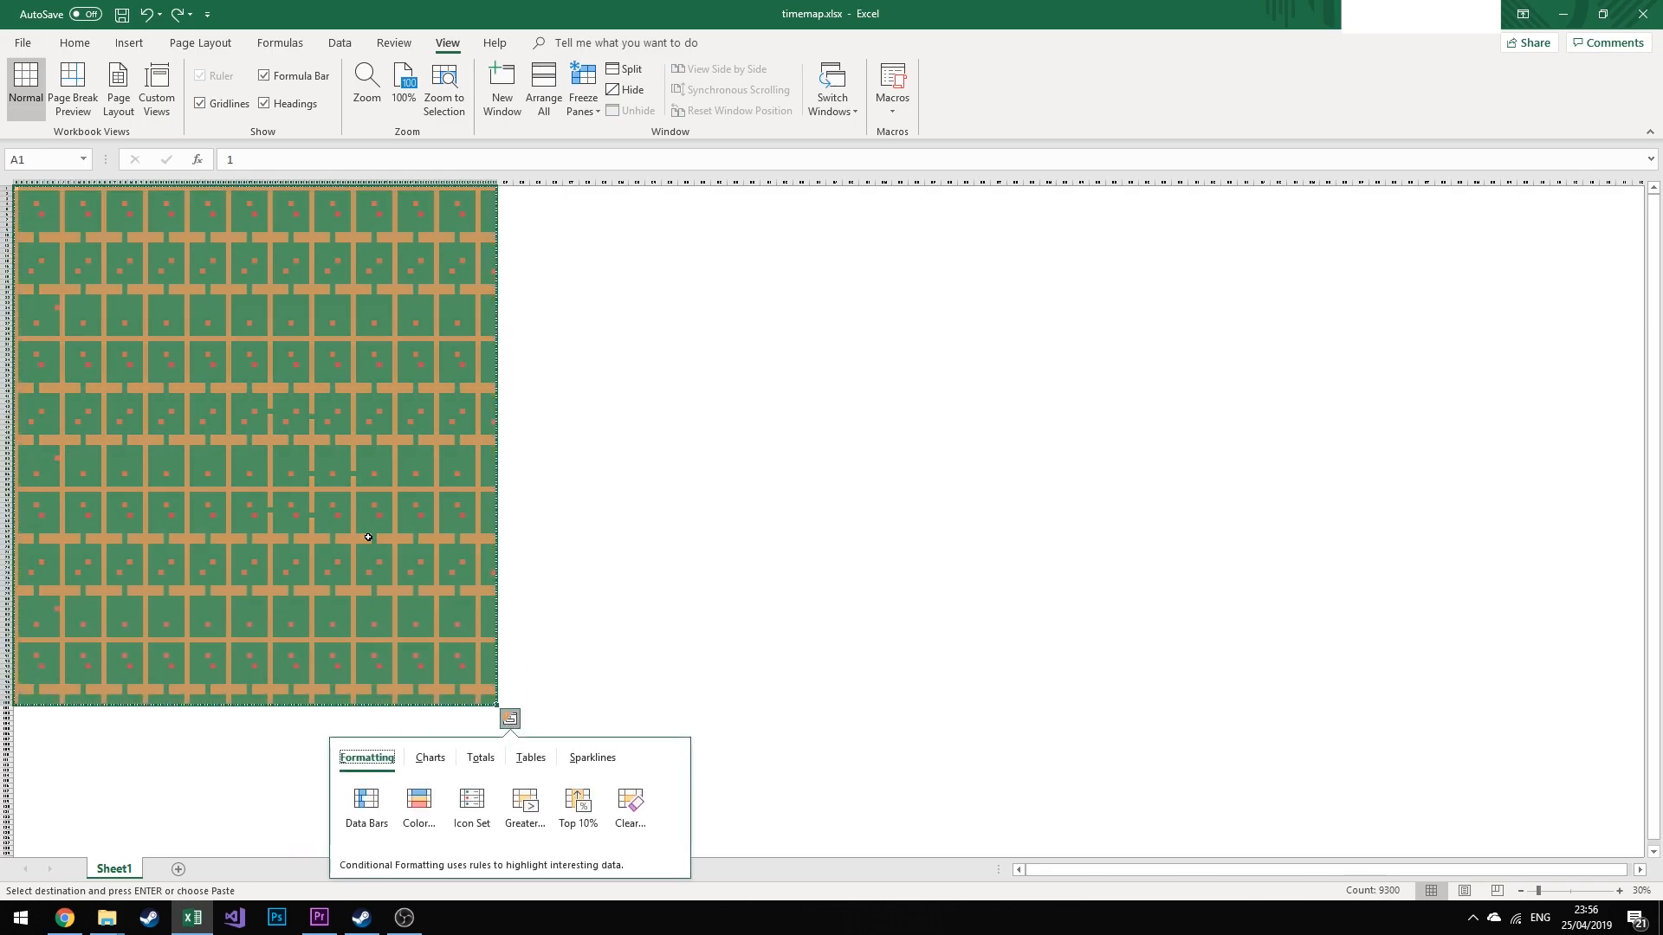
key(Left)
key(Escape)
key(Escape)
Copy the map's columns from A through CO and paste them starting at the map's last column
key(Left)
key(ctrl+shift+Right)
key(ctrl+shift+Down)
key(ctrl+shift+Down)
key(ctrl+c)
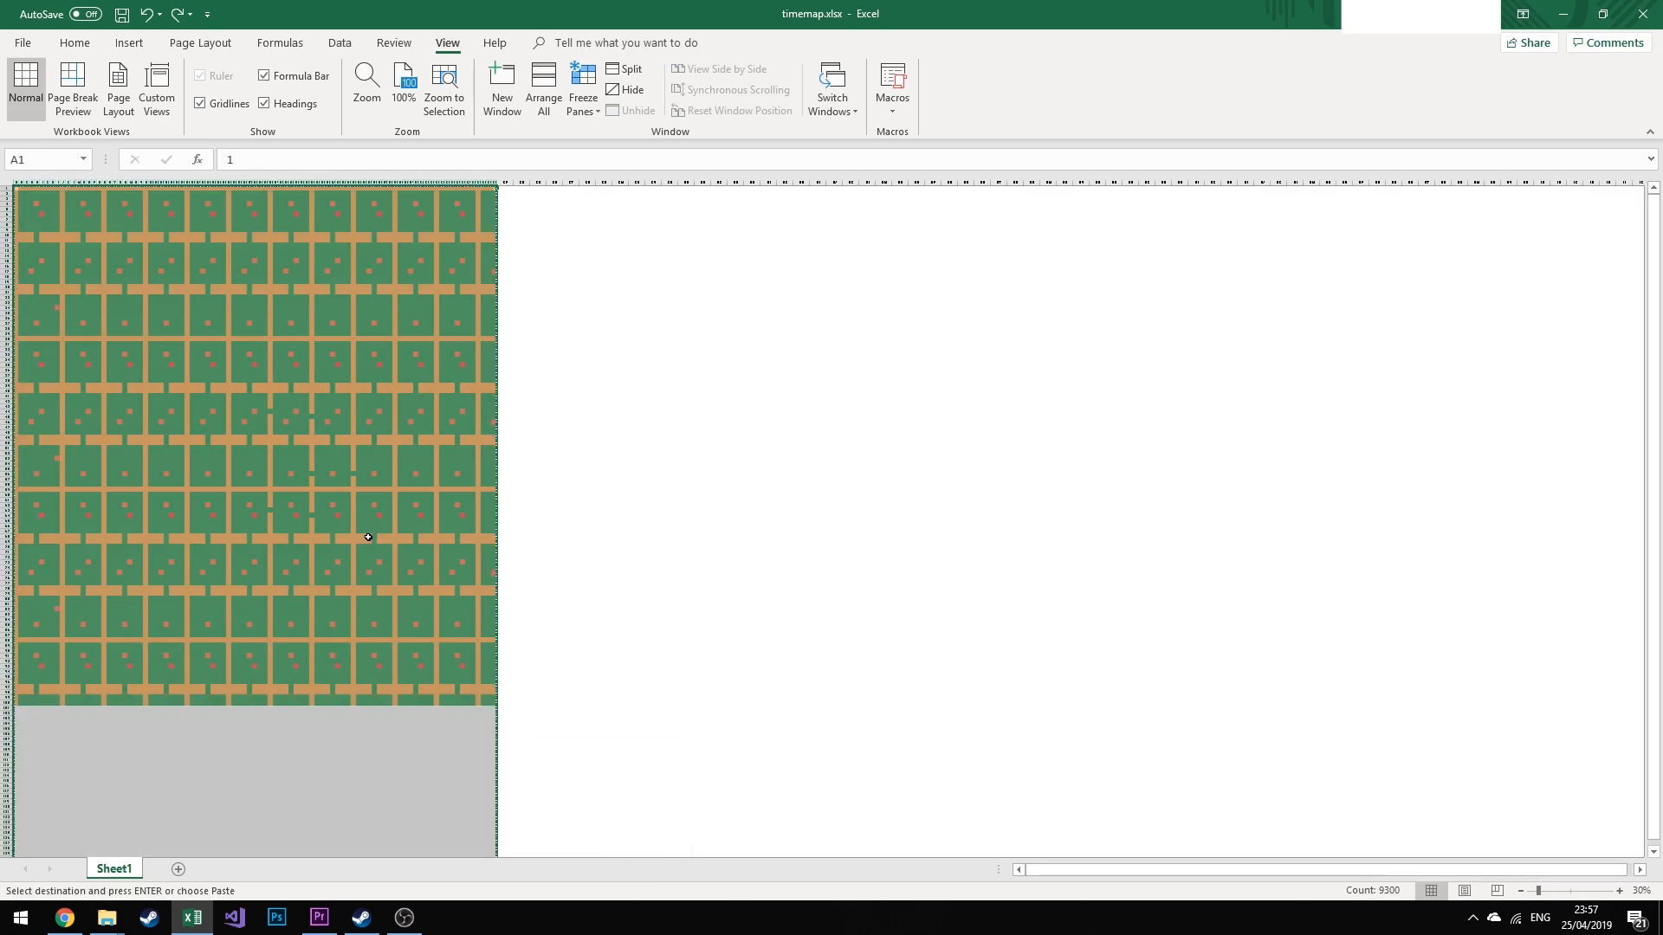
key(ctrl+Right)
key(ctrl+v)
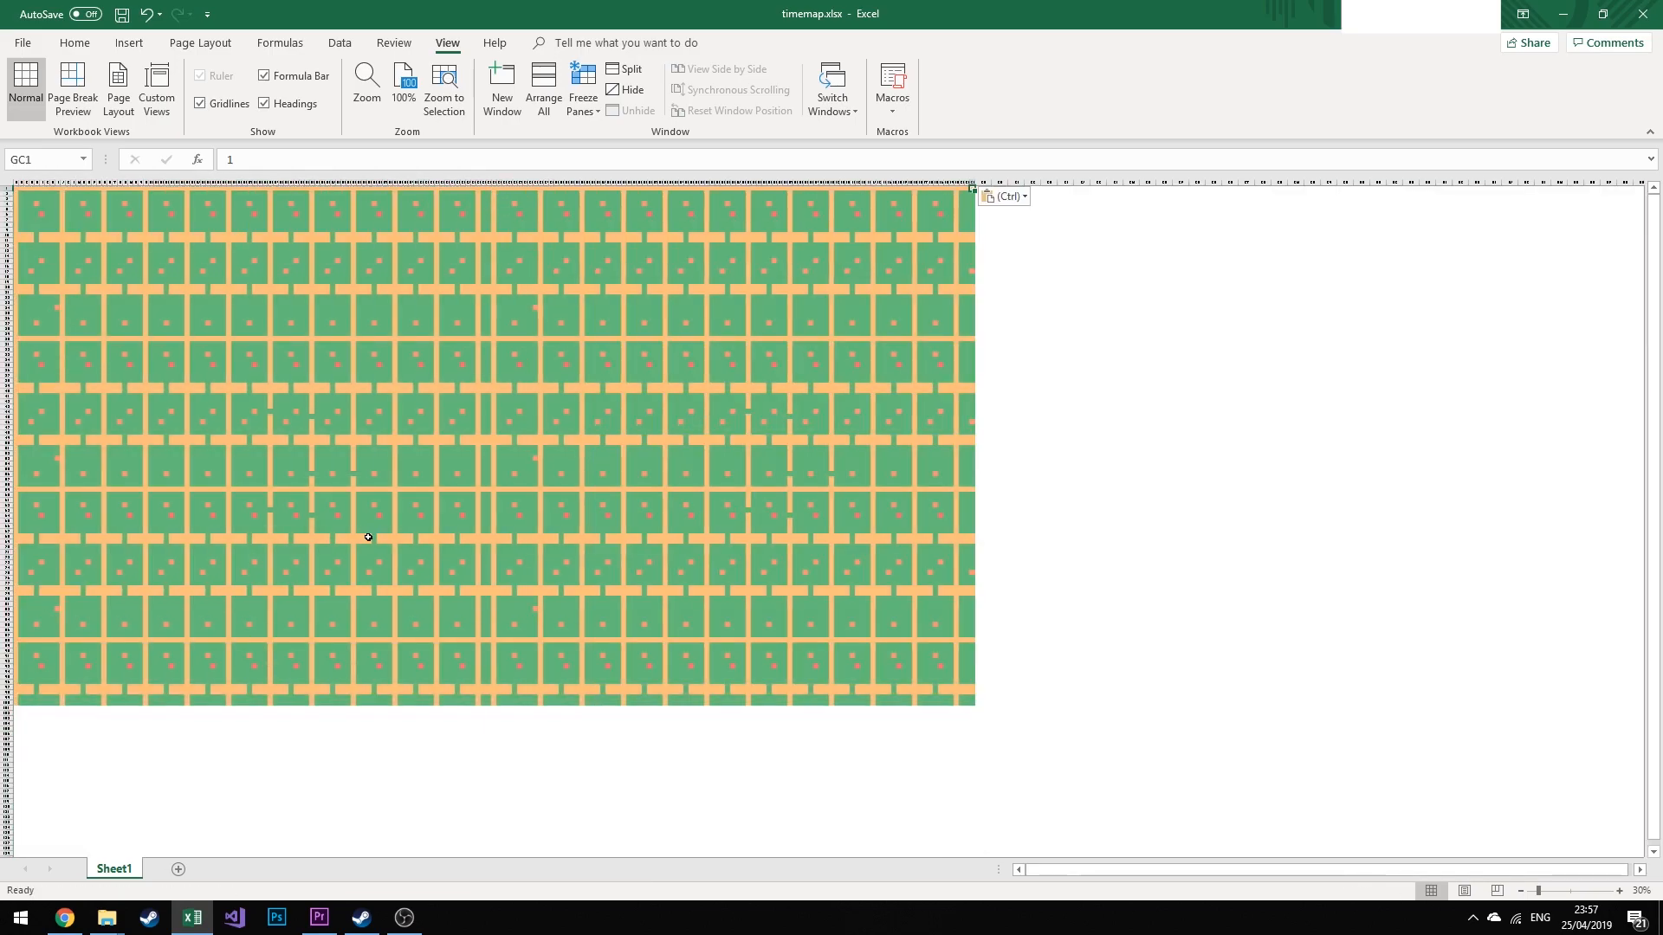
Copy the whole widened map, paste it starting at GC1, and check both ends of the first row
key(ctrl+a)
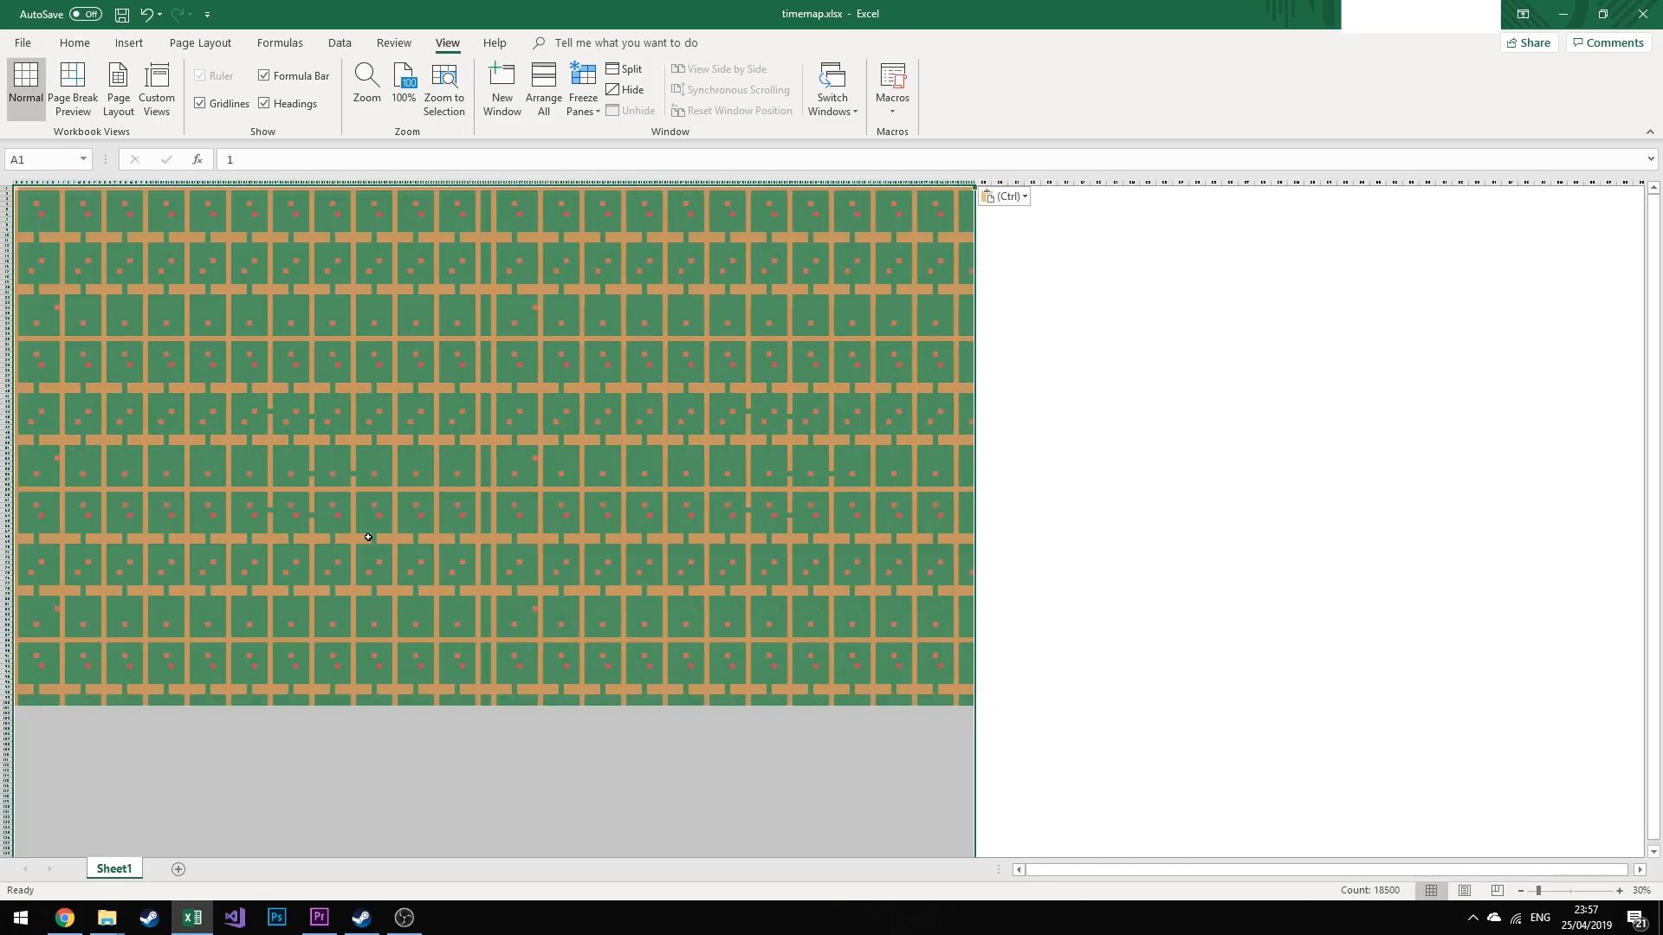
key(ctrl+c)
key(ctrl+Right)
key(ctrl+v)
key(ctrl+Right)
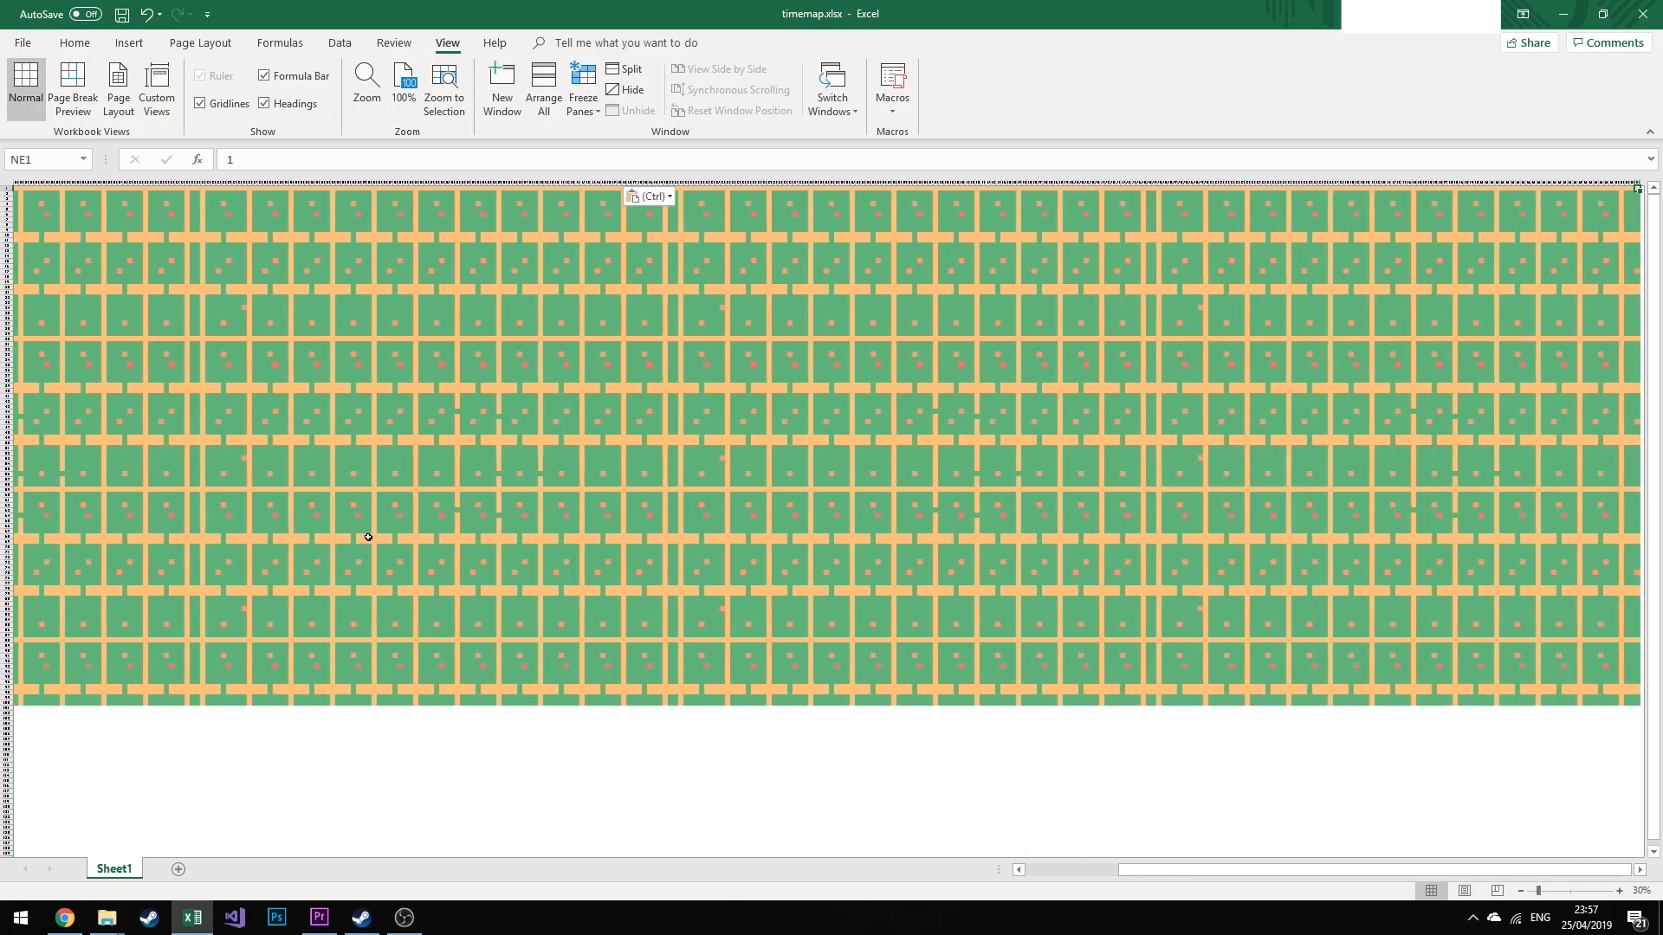
key(ctrl+Left)
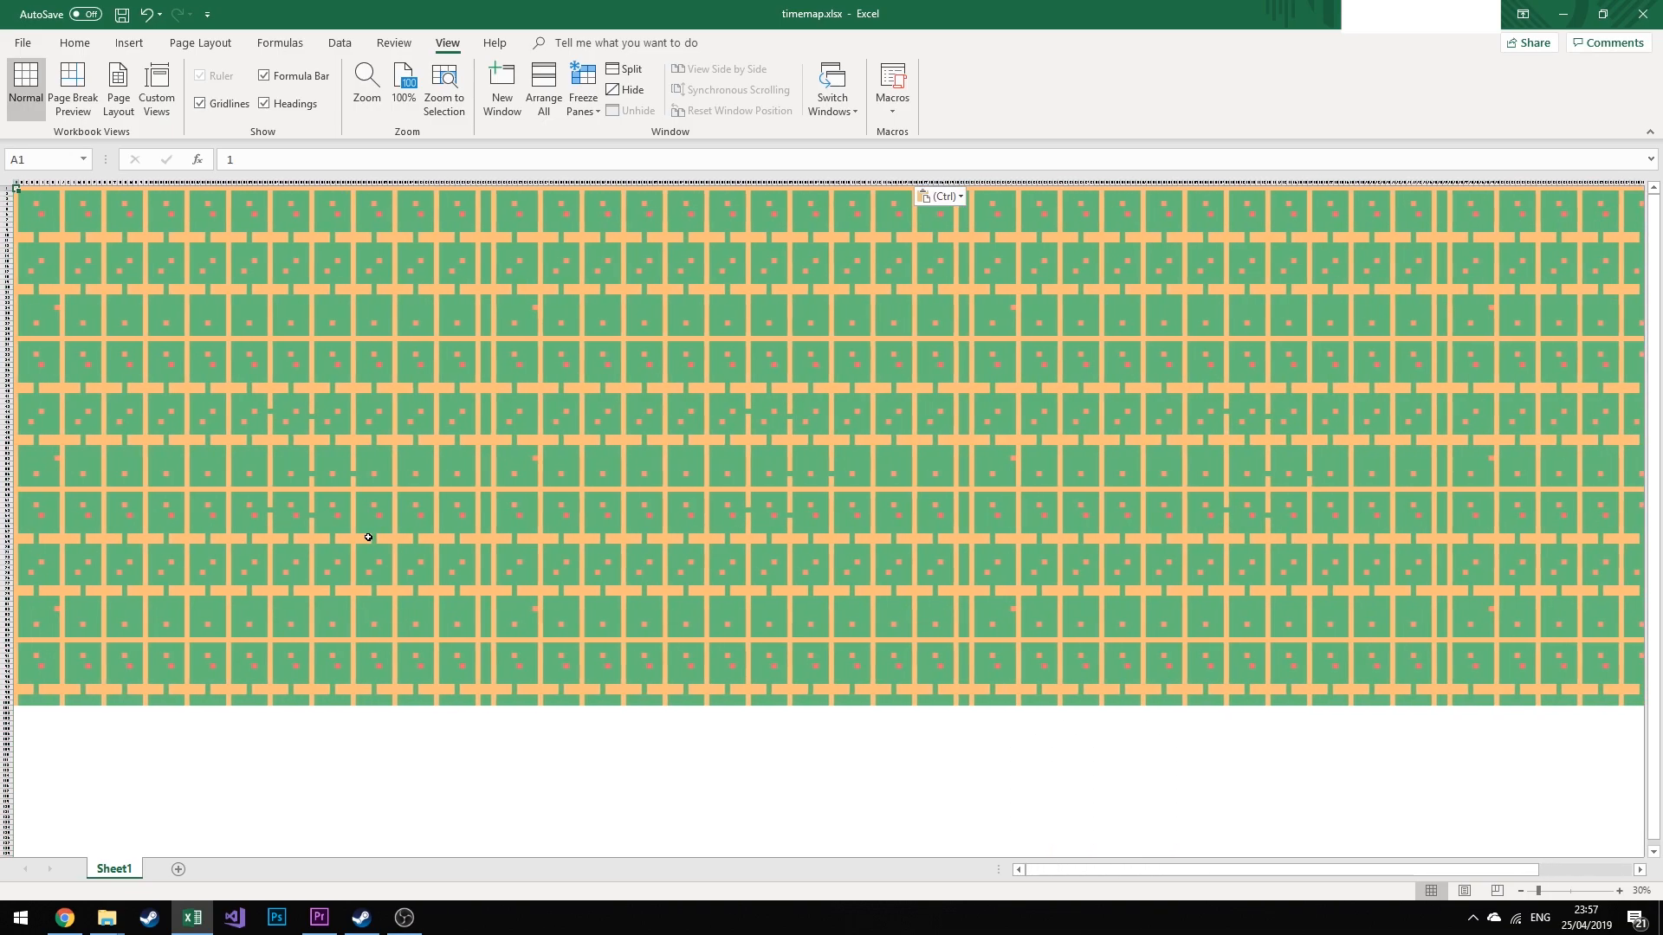
Copy the whole map and paste it directly below to double its height
key(ctrl+a)
key(ctrl+c)
key(ctrl+Down)
key(ctrl+v)
key(ctrl+Down)
key(ctrl+Up)
Copy the entire taller map and paste it beneath its own last row to extend the map downward again
key(ctrl+a)
key(ctrl+c)
key(ctrl+Down)
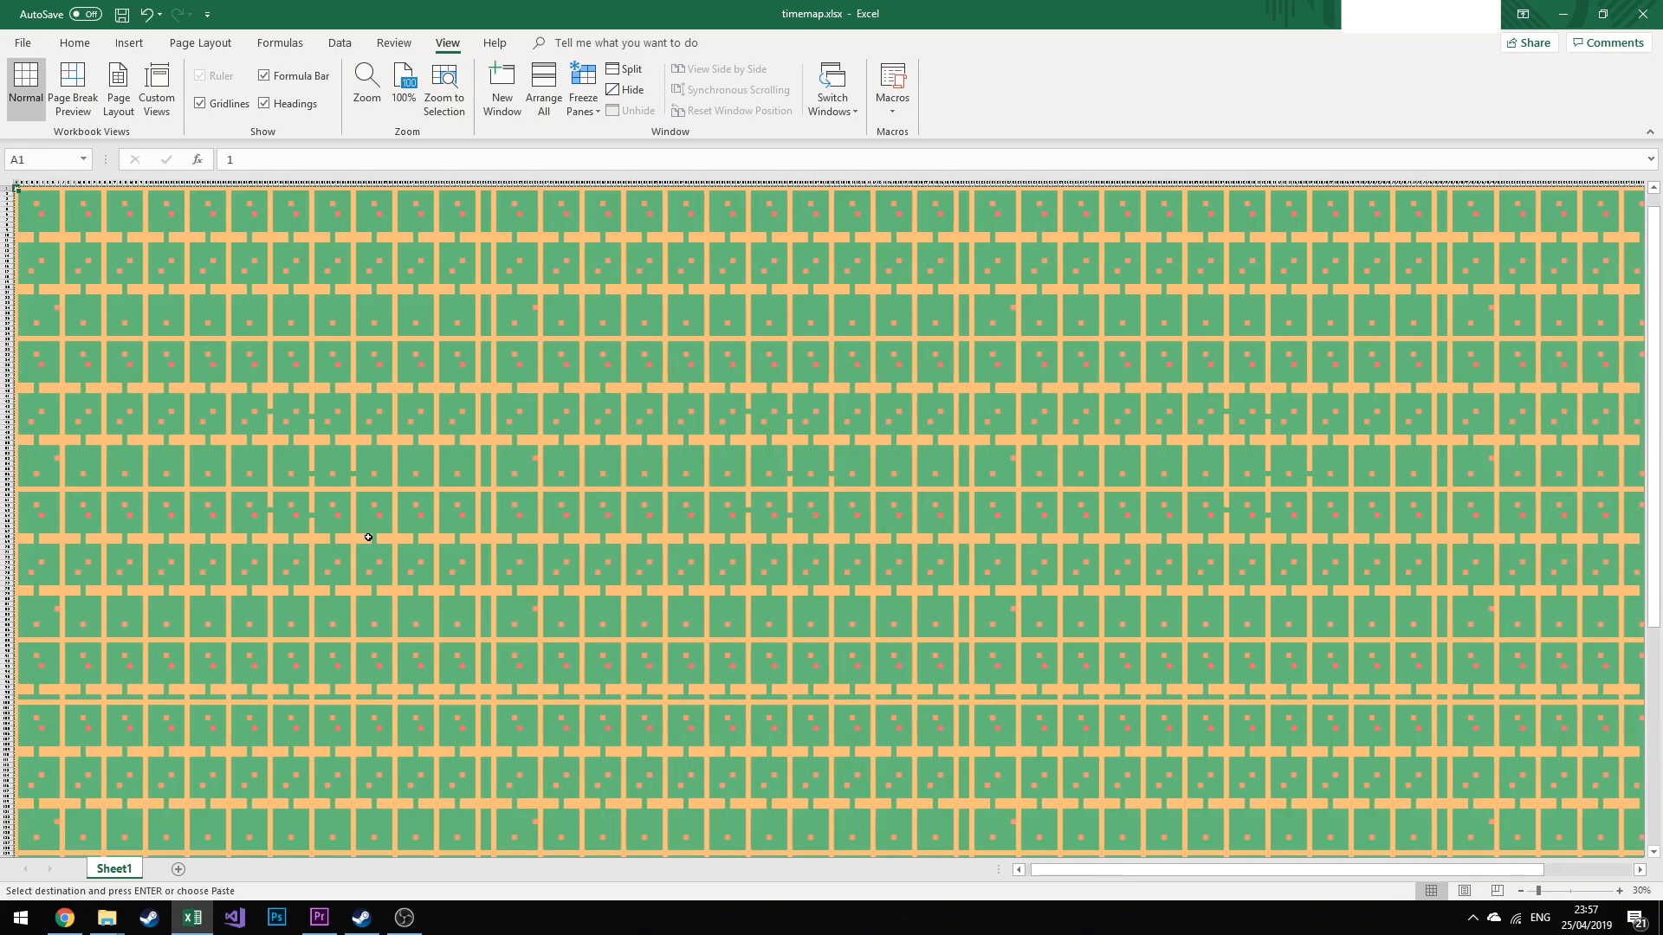
key(ctrl+v)
key(ctrl+Down)
key(Down)
key(ctrl+Down)
key(ctrl+Home)
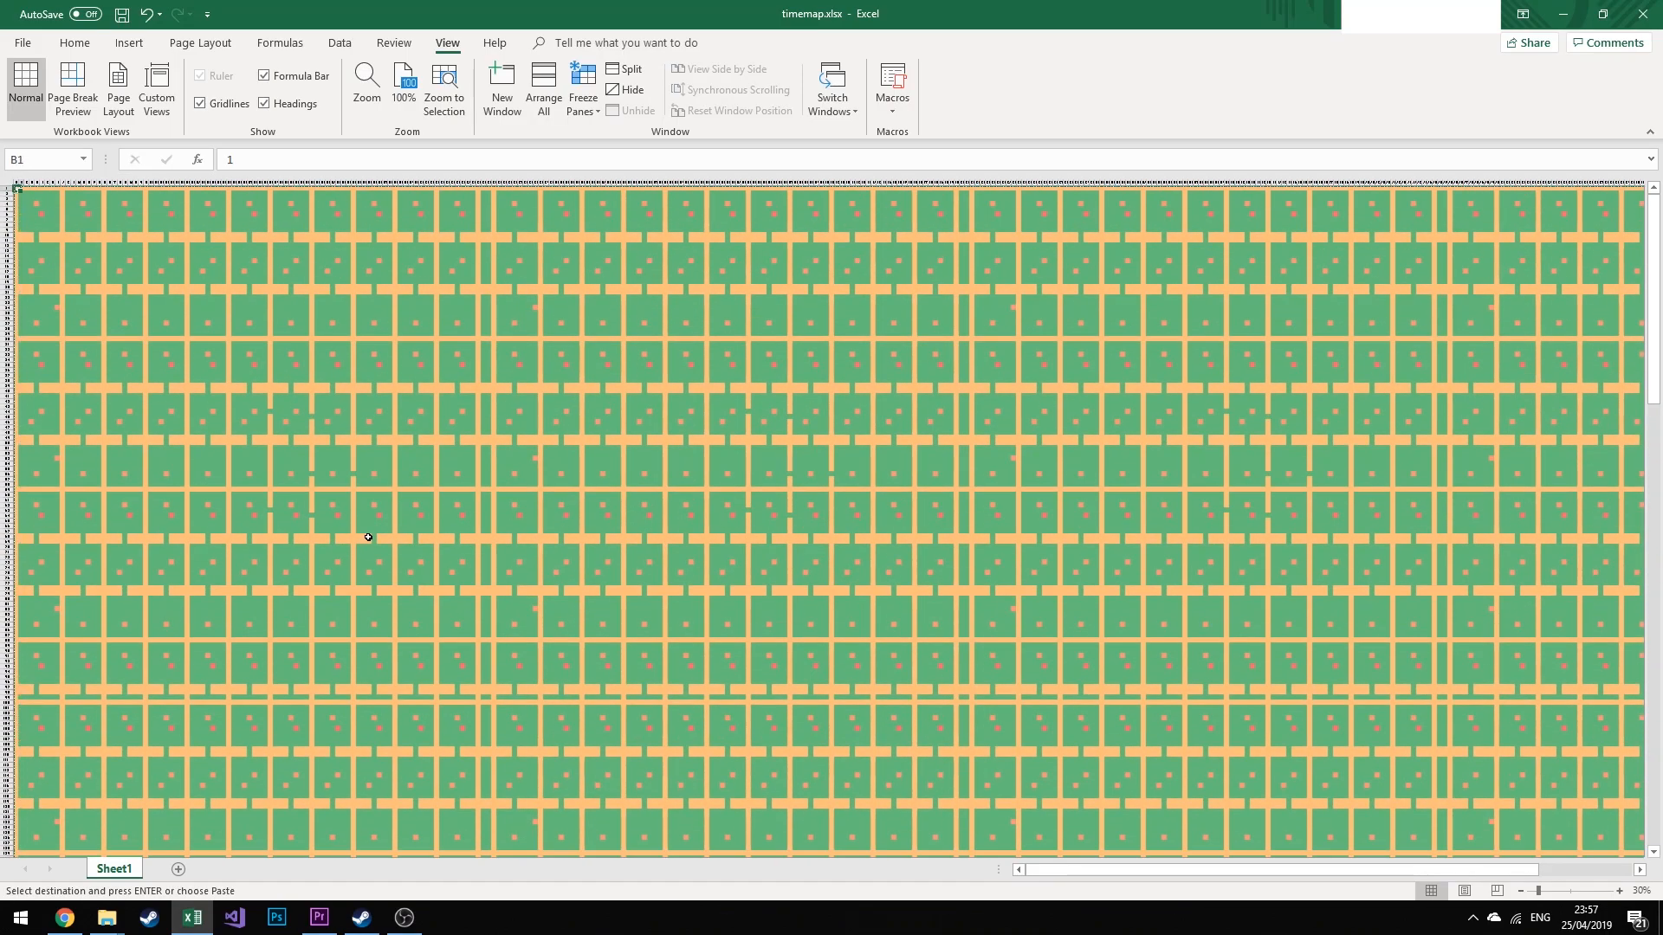
key(ctrl+Down)
key(Down)
key(ctrl+v)
Look over the enlarged map from its upper to lower rows and across its columns
key(ctrl+Home)
key(Down)
scroll(643, 569, down, 15)
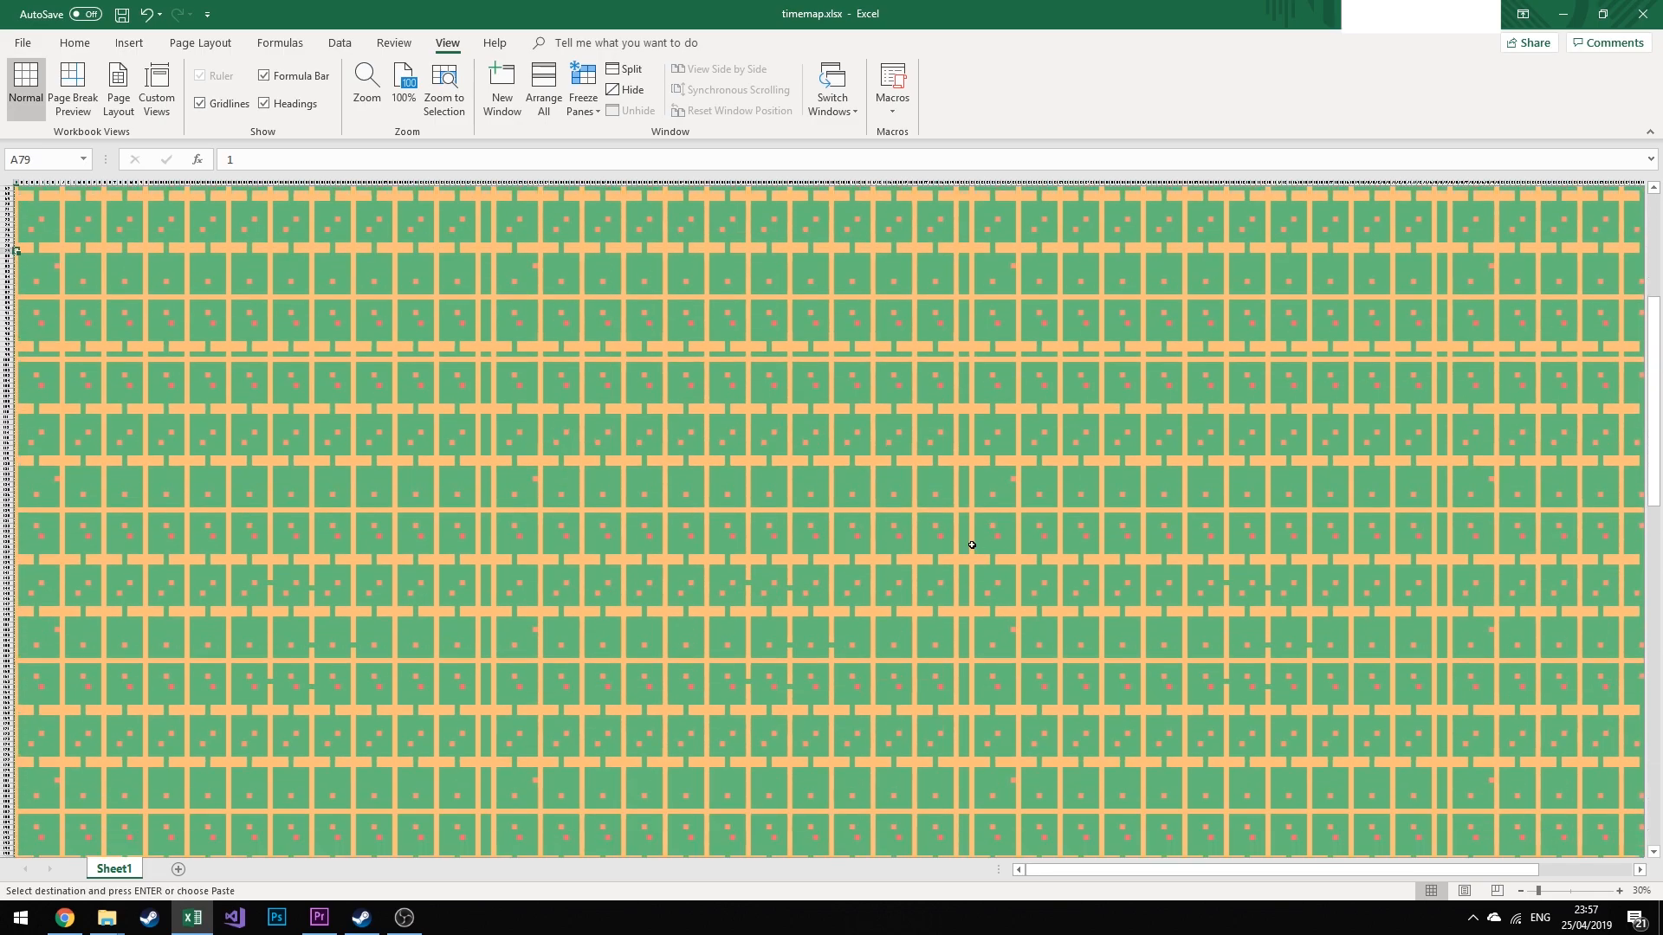
scroll(911, 541, down, 20)
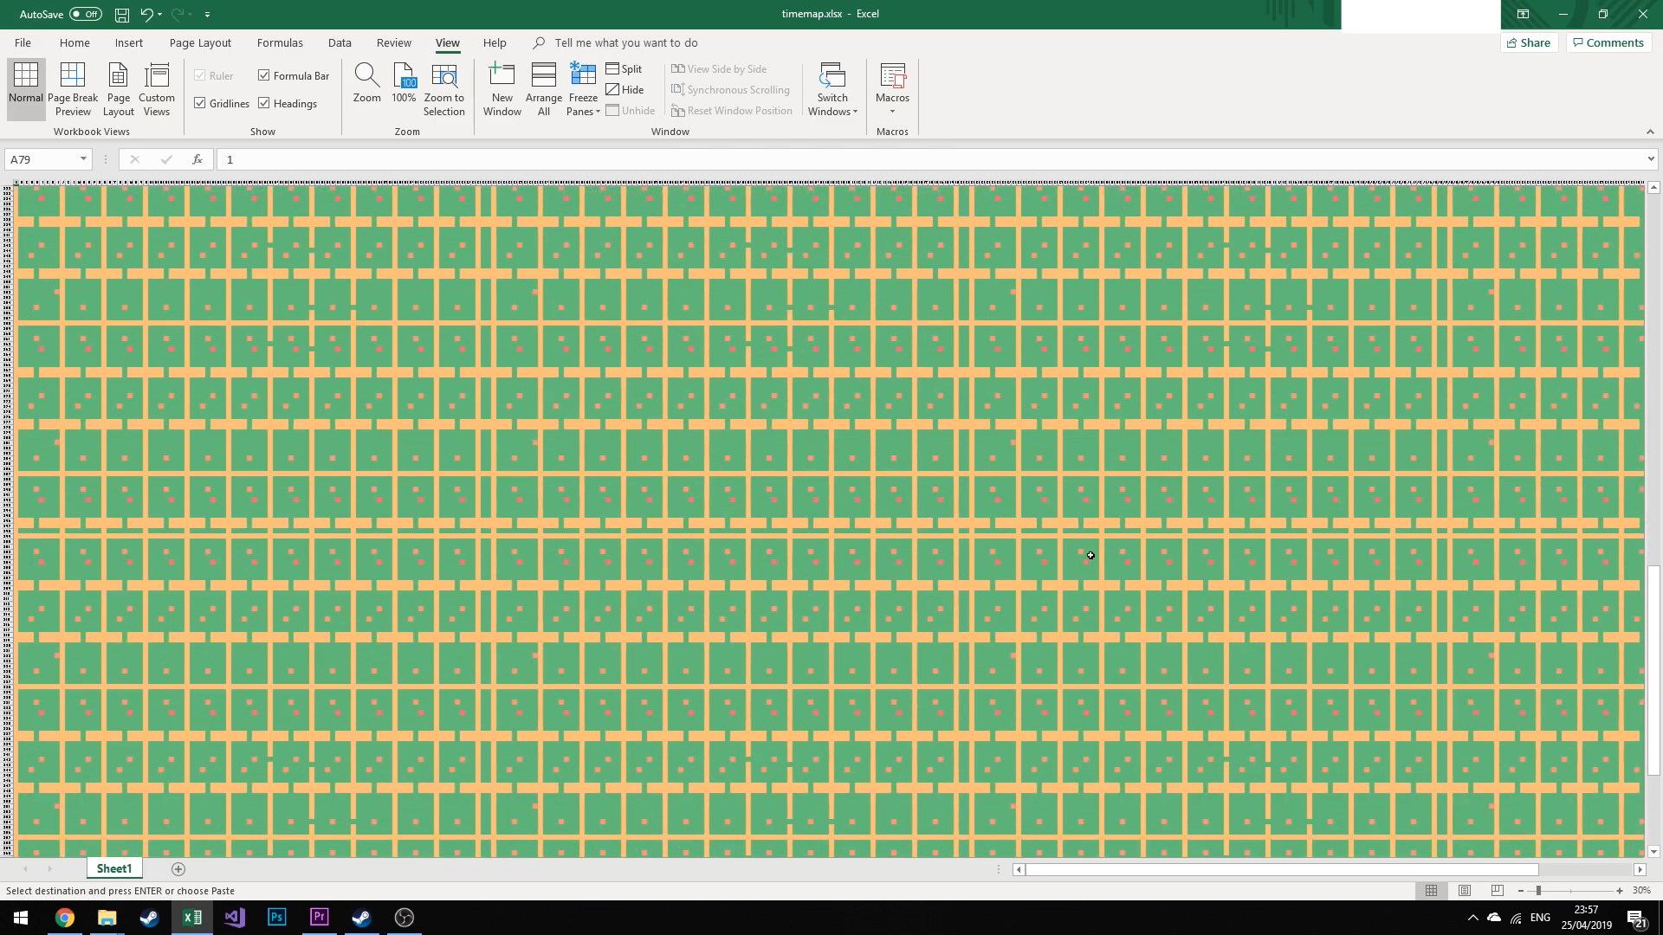
scroll(981, 576, up, 15)
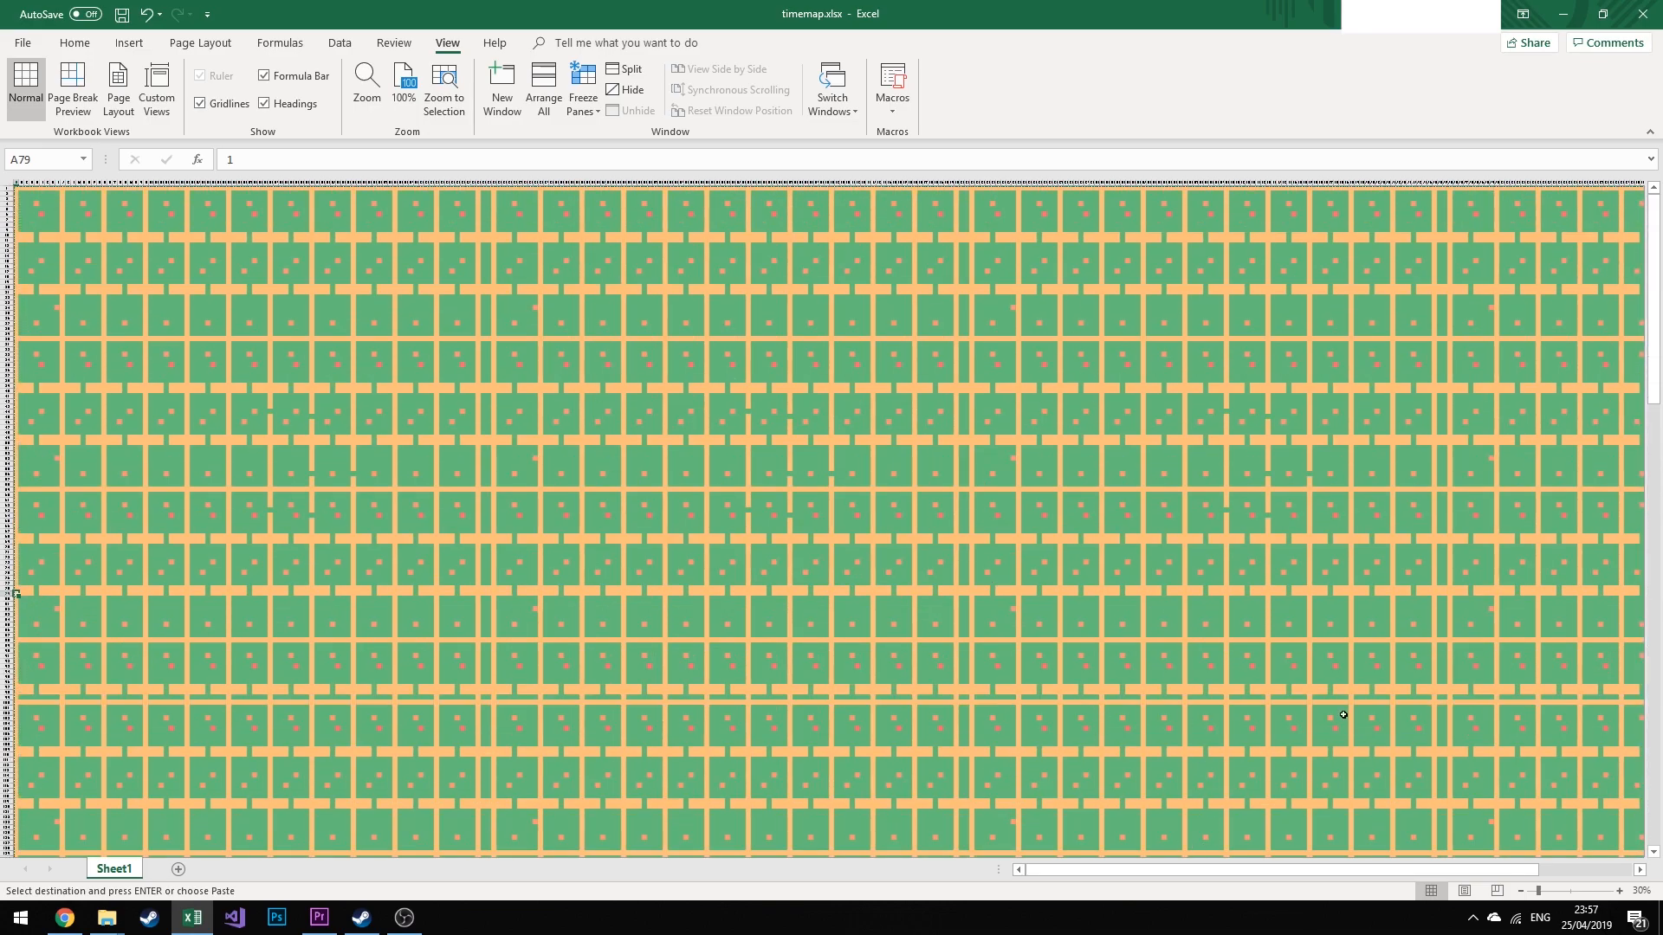
drag(1326, 870, 1032, 833)
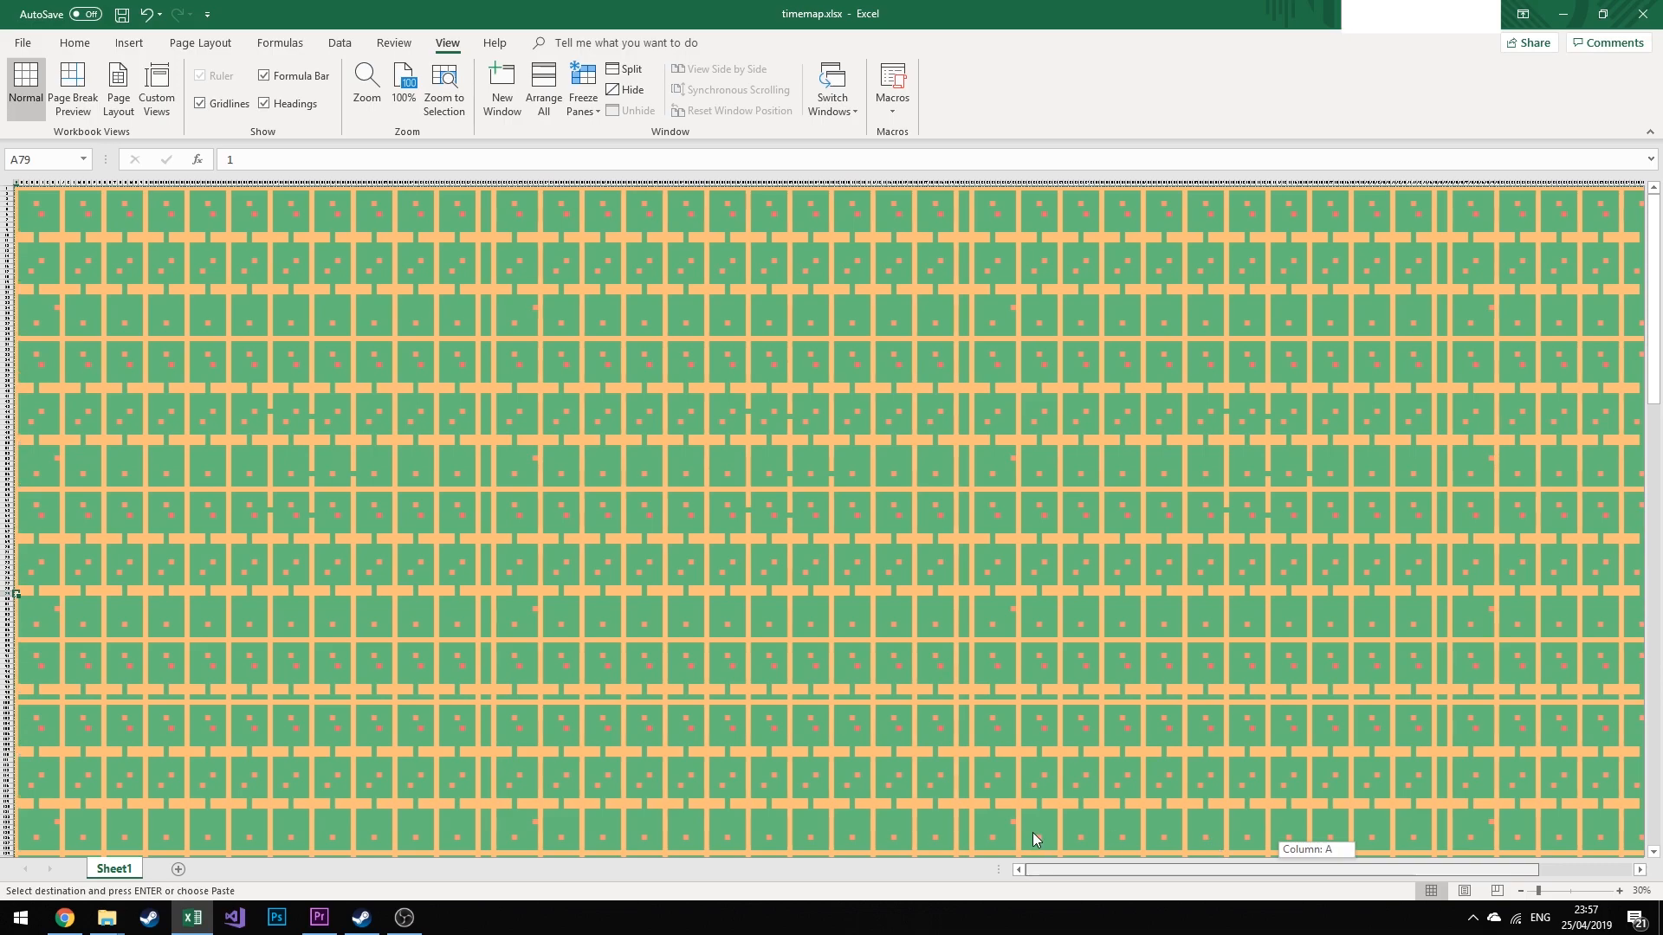
middle_click(1078, 441)
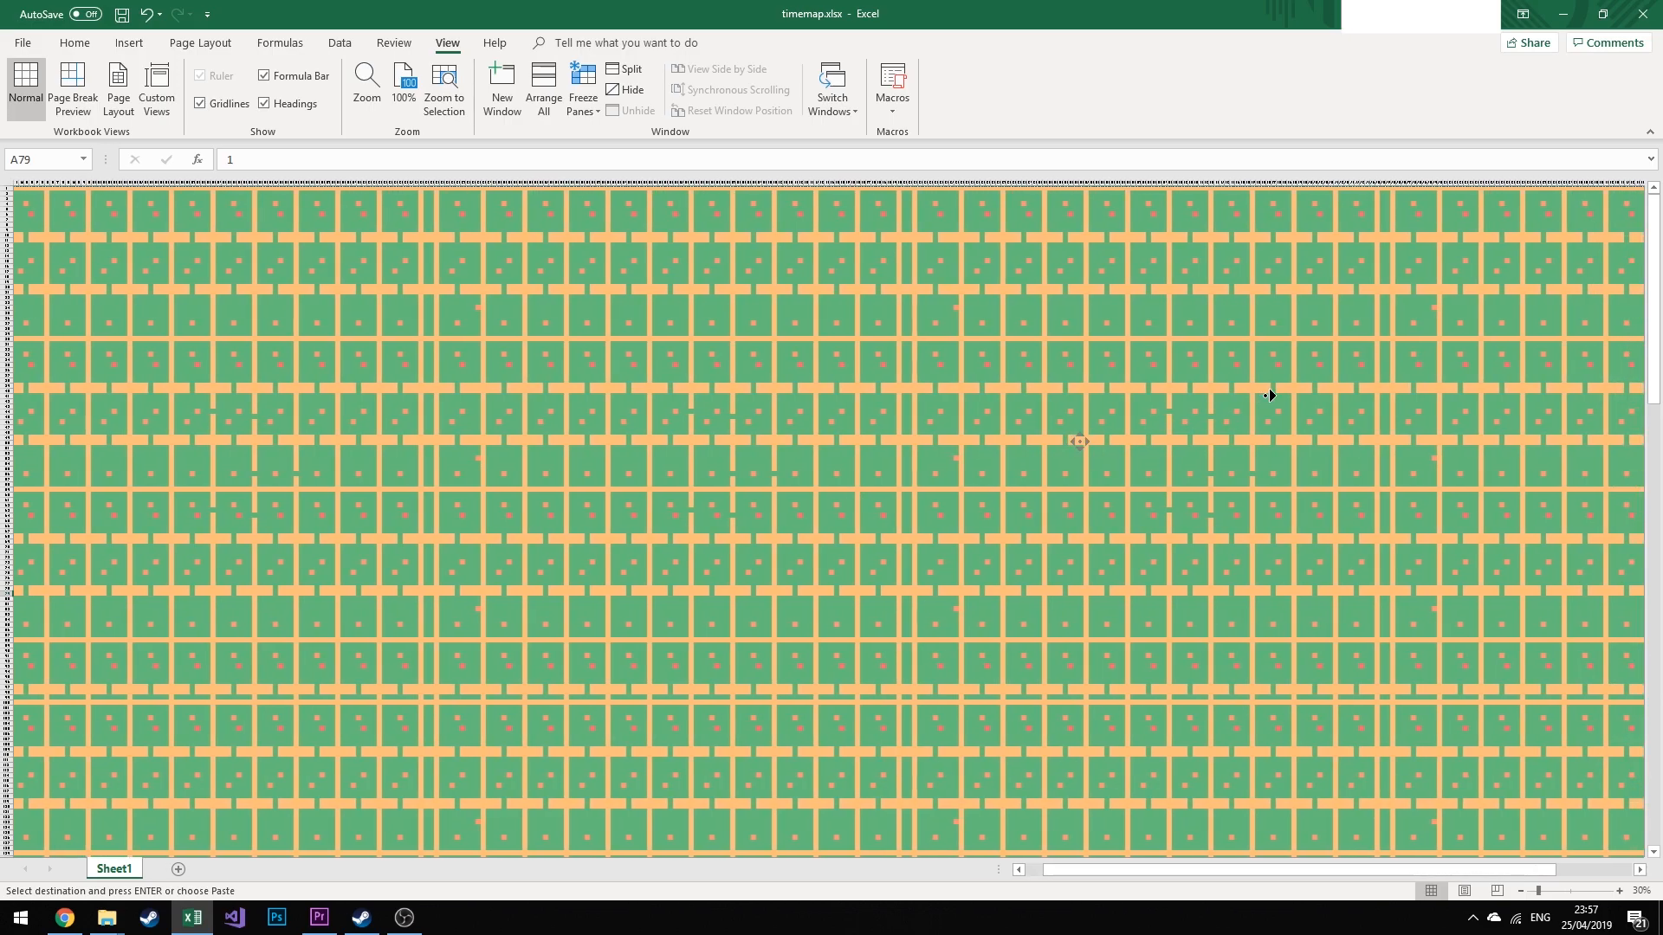
middle_click(1411, 314)
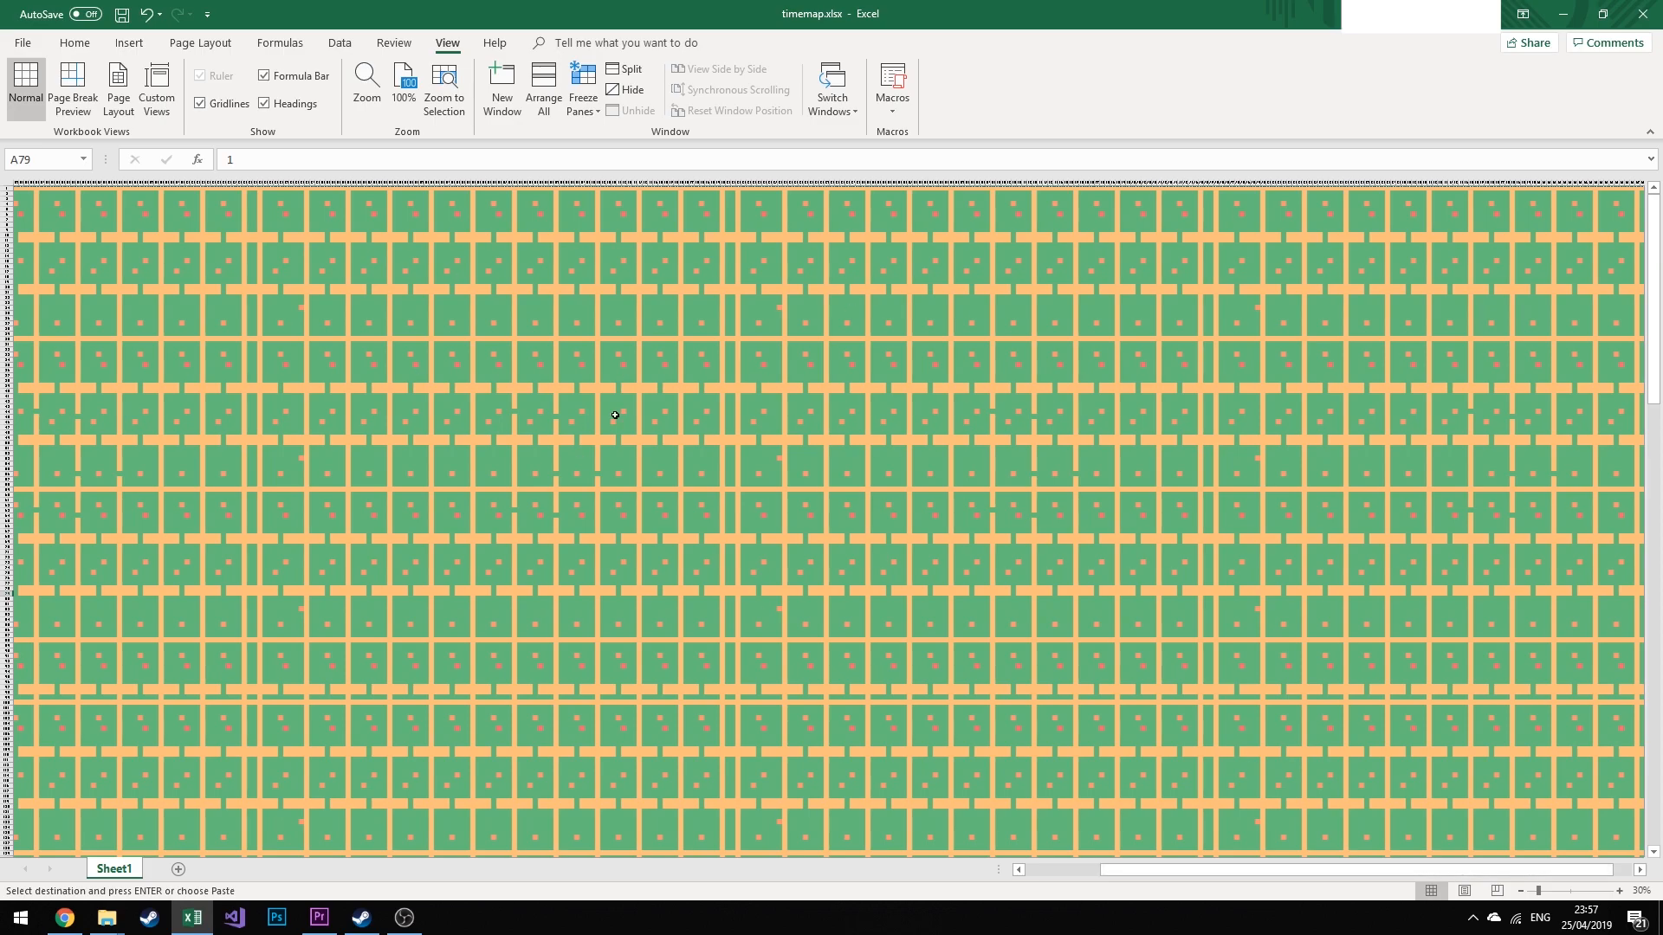
Copy a floor tile (0) and paste it over a rectangle about 106 columns wide from ER25 down to row 91
click(665, 312)
key(ctrl+v)
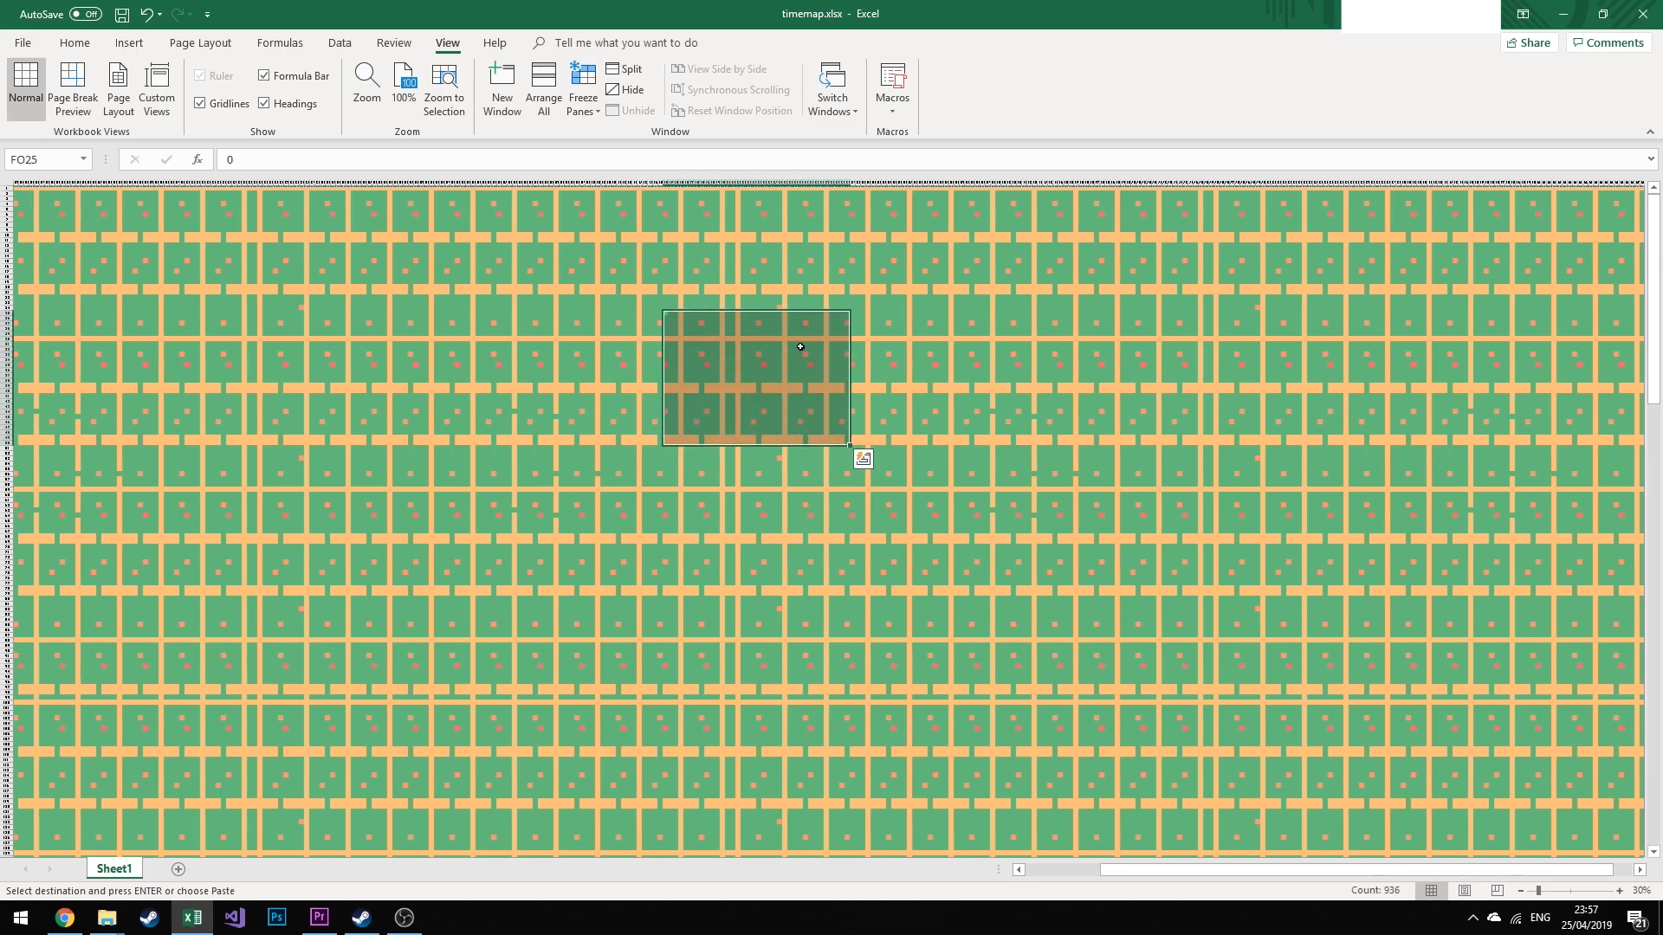
click(702, 307)
key(ctrl+c)
drag(546, 313, 1091, 656)
key(ctrl+v)
drag(1356, 465, 1361, 465)
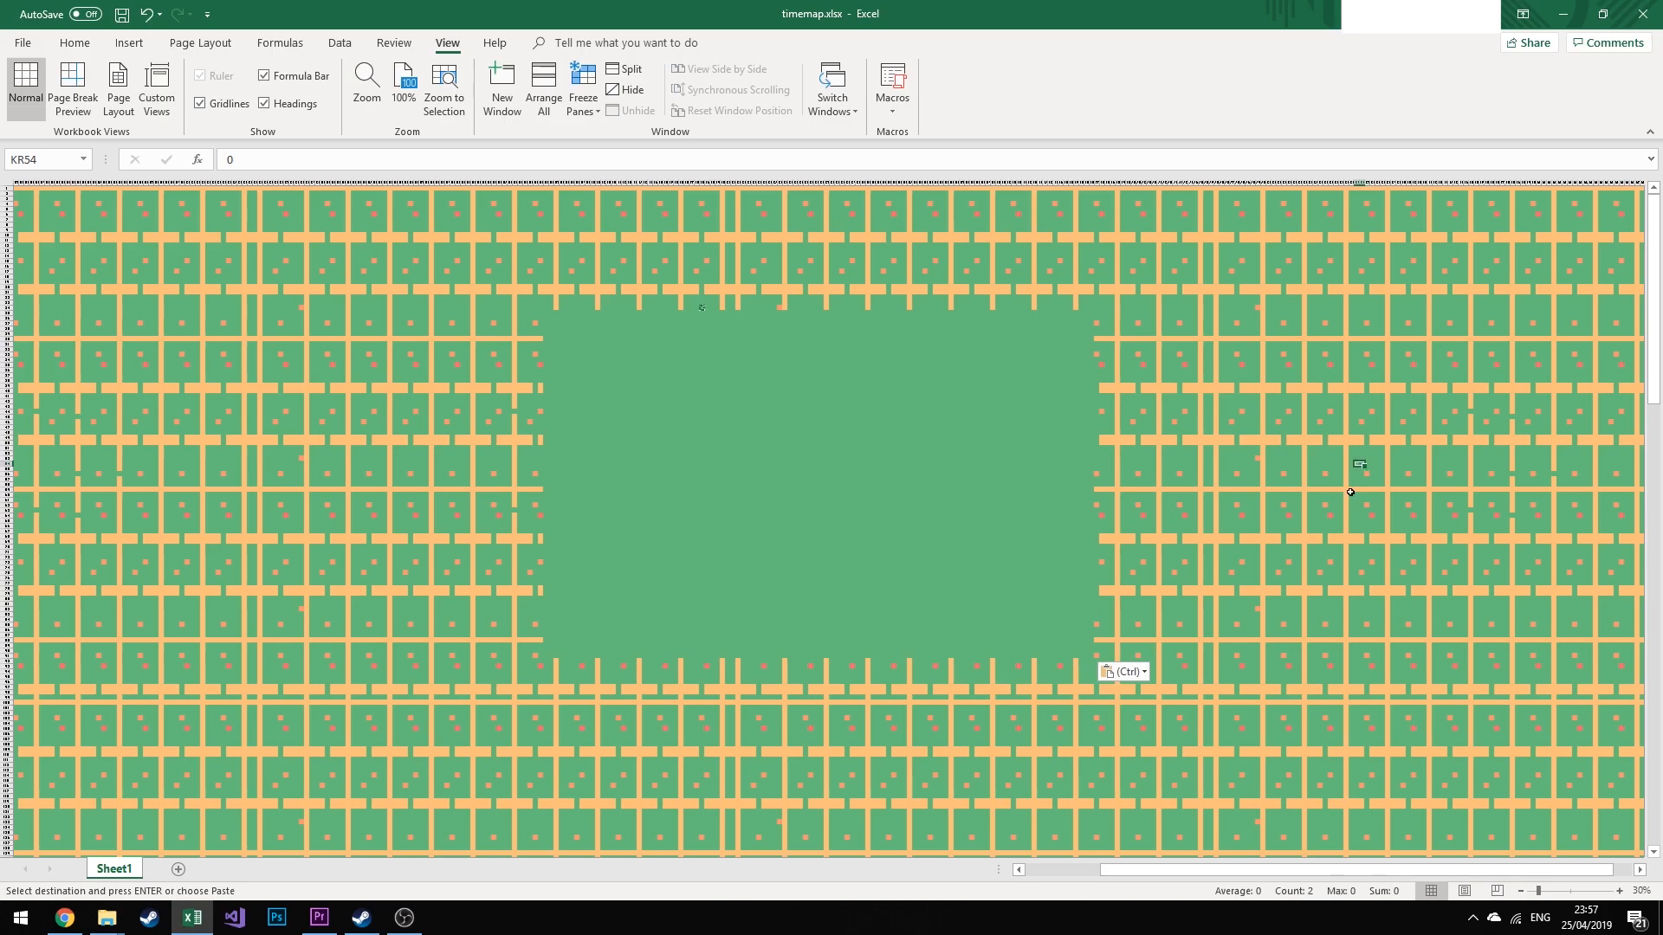
Copy a wall tile (1) and paste it along the open room's upper edge, starting at ER25
click(760, 379)
click(549, 314)
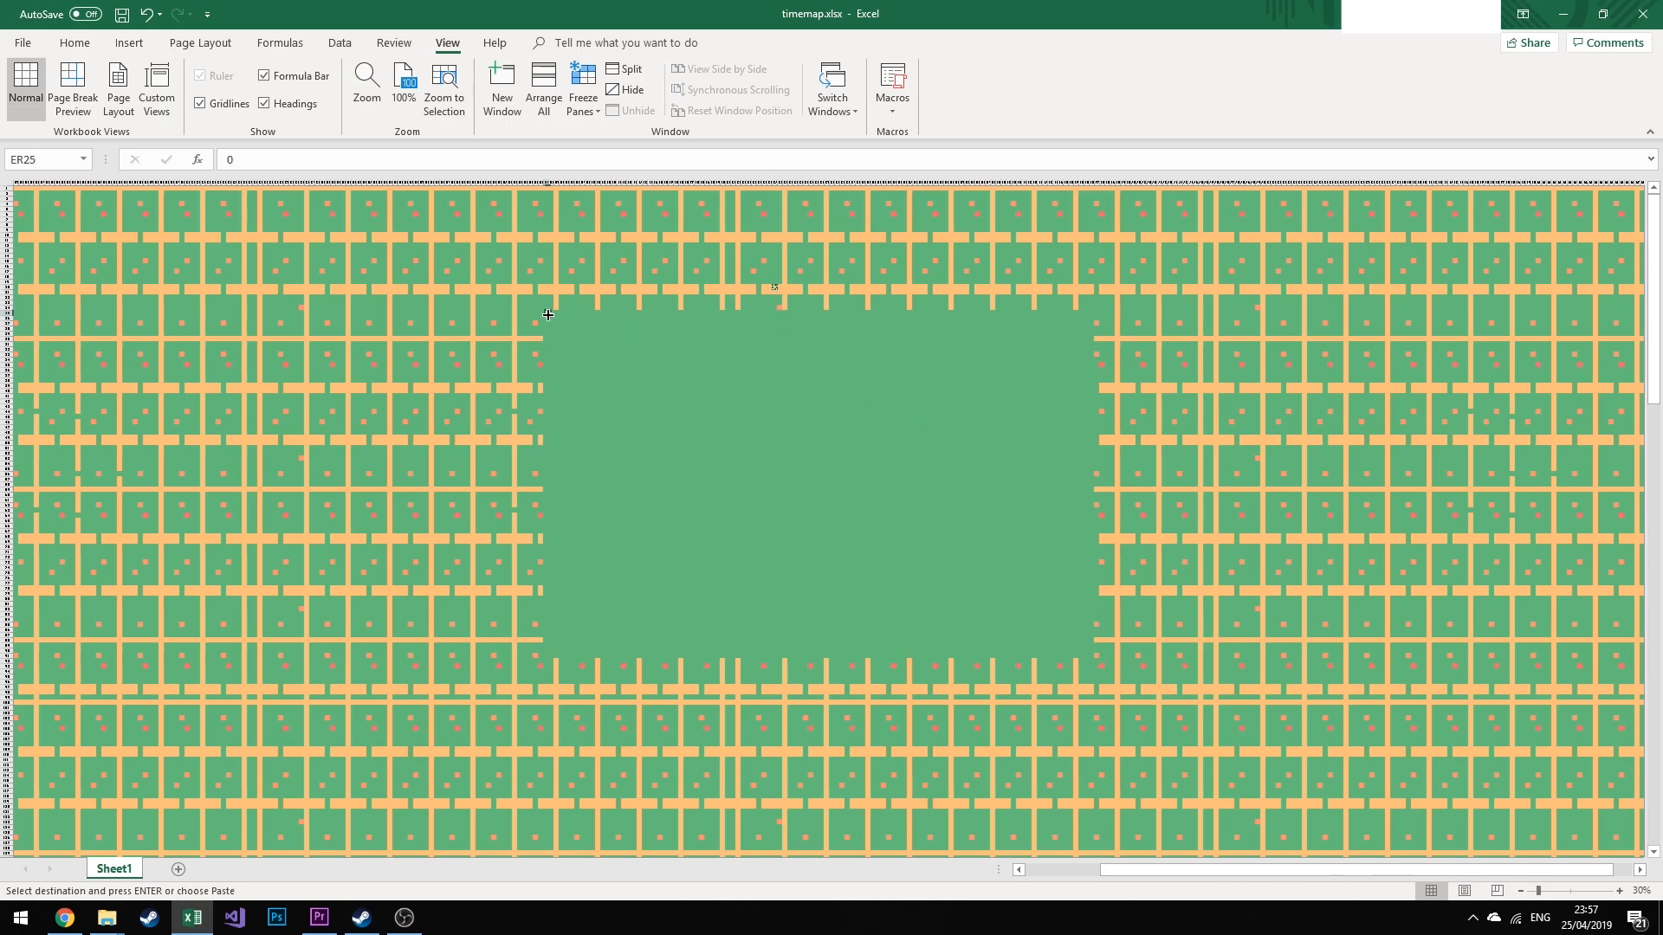
drag(546, 312, 1091, 317)
key(ctrl+v)
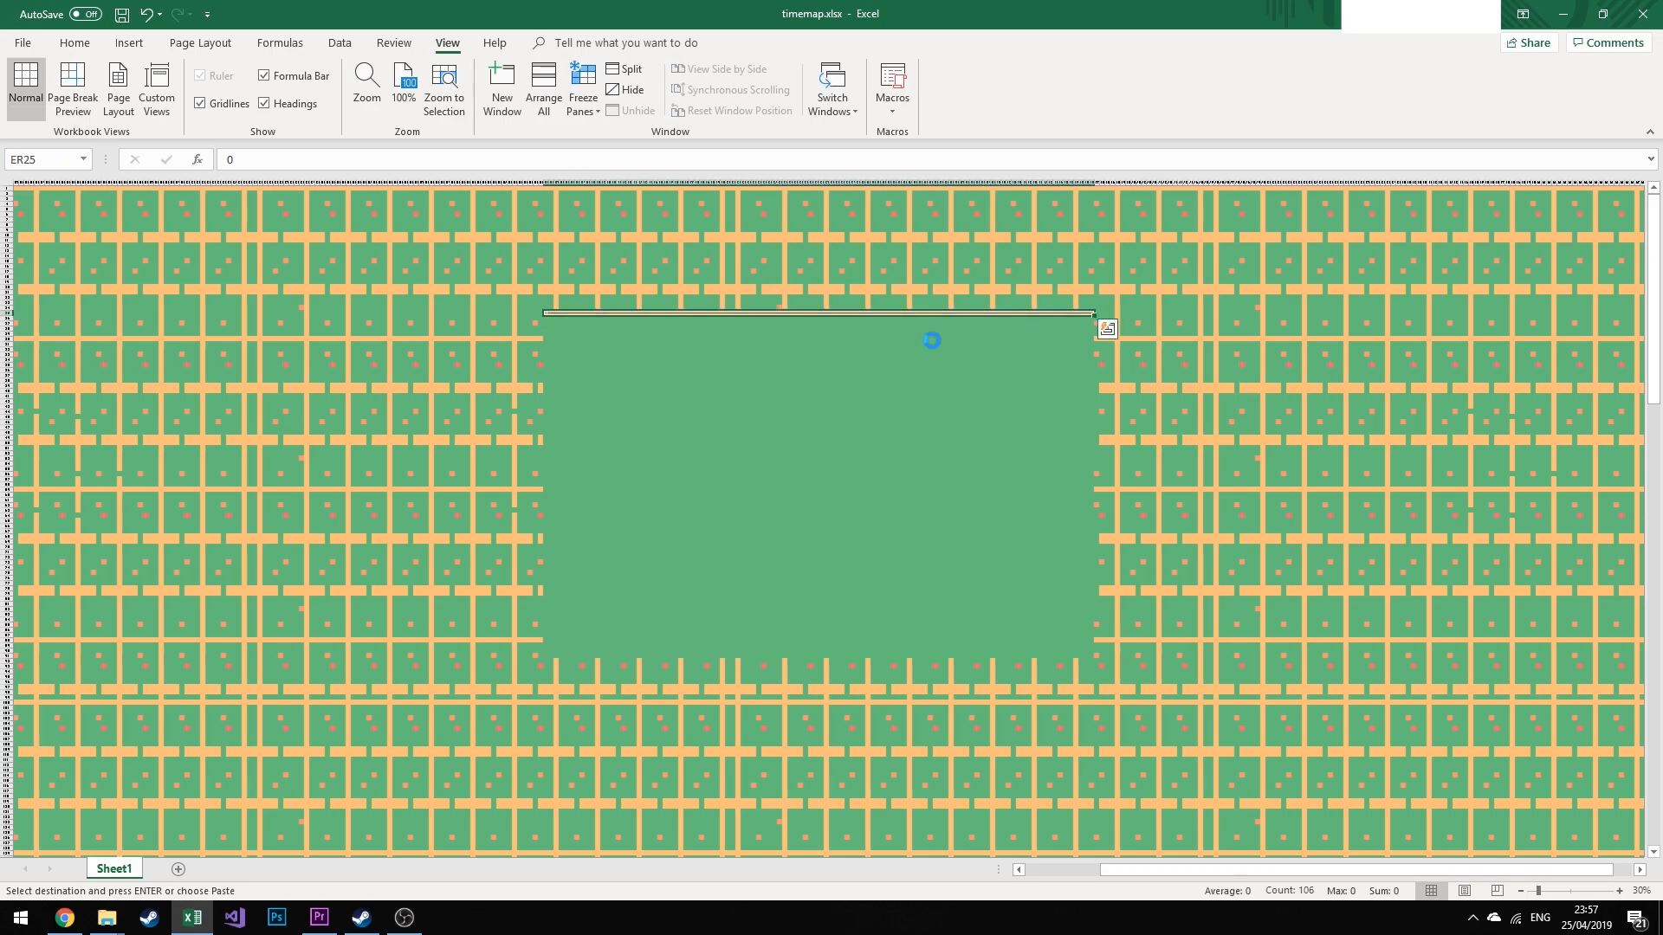
click(764, 360)
key(ctrl+z)
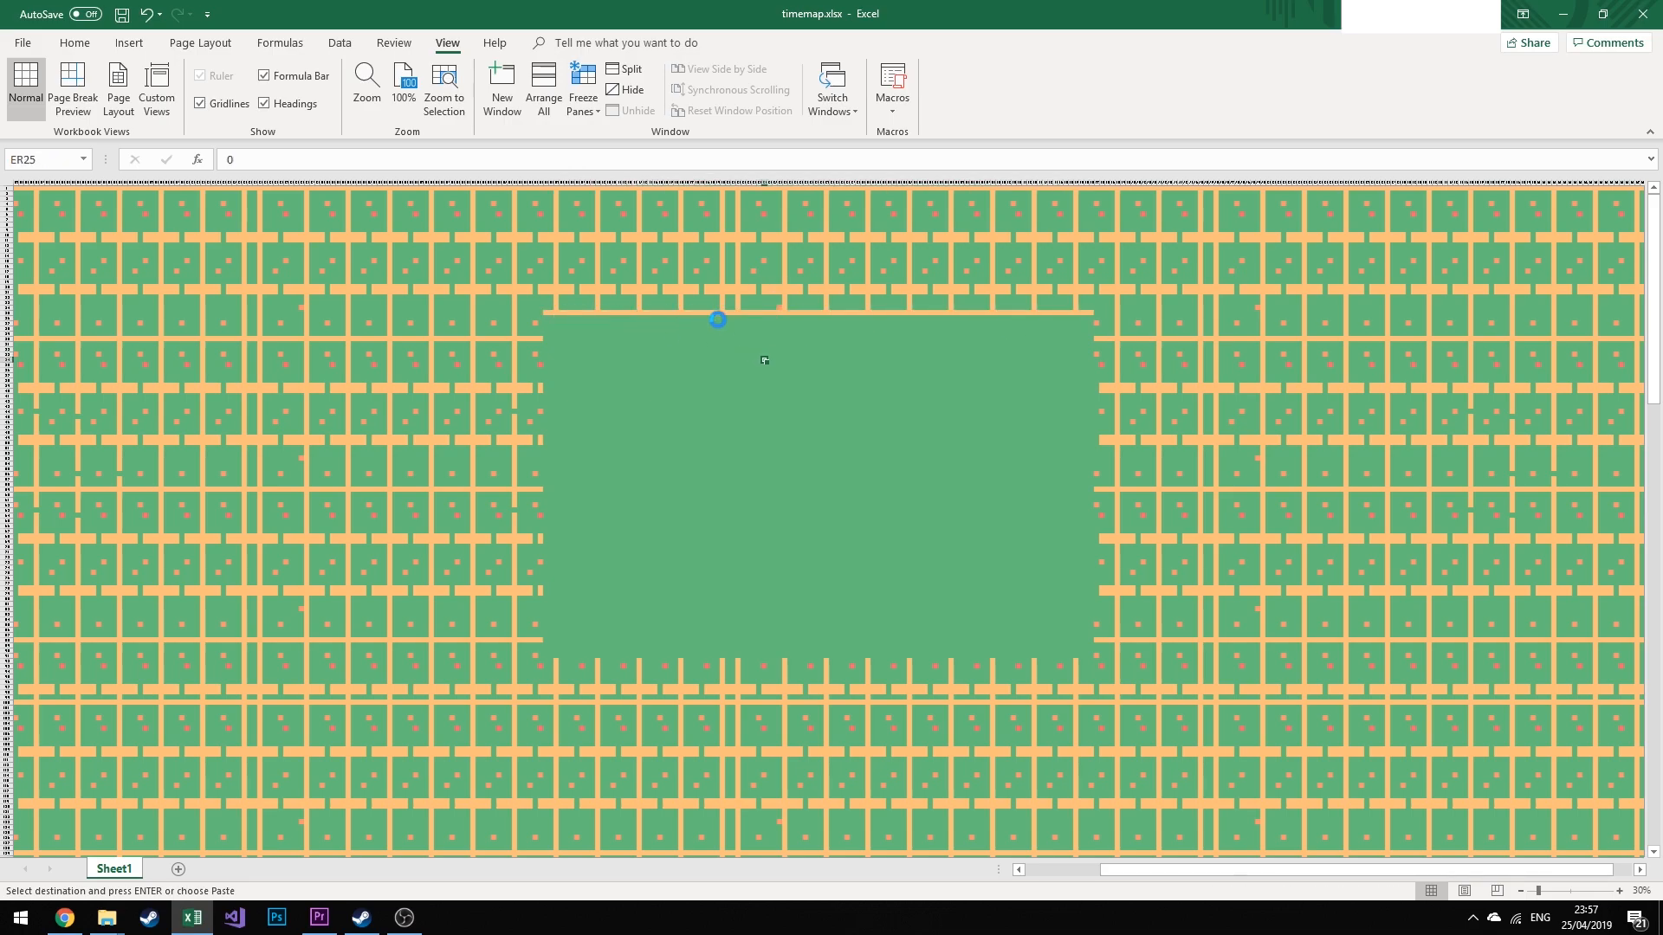
Copy the room's upper wall row and paste it along the lower edge, starting at ER91
key(ctrl+v)
key(ctrl+c)
drag(551, 651, 546, 652)
click(545, 655)
click(544, 654)
key(ctrl+v)
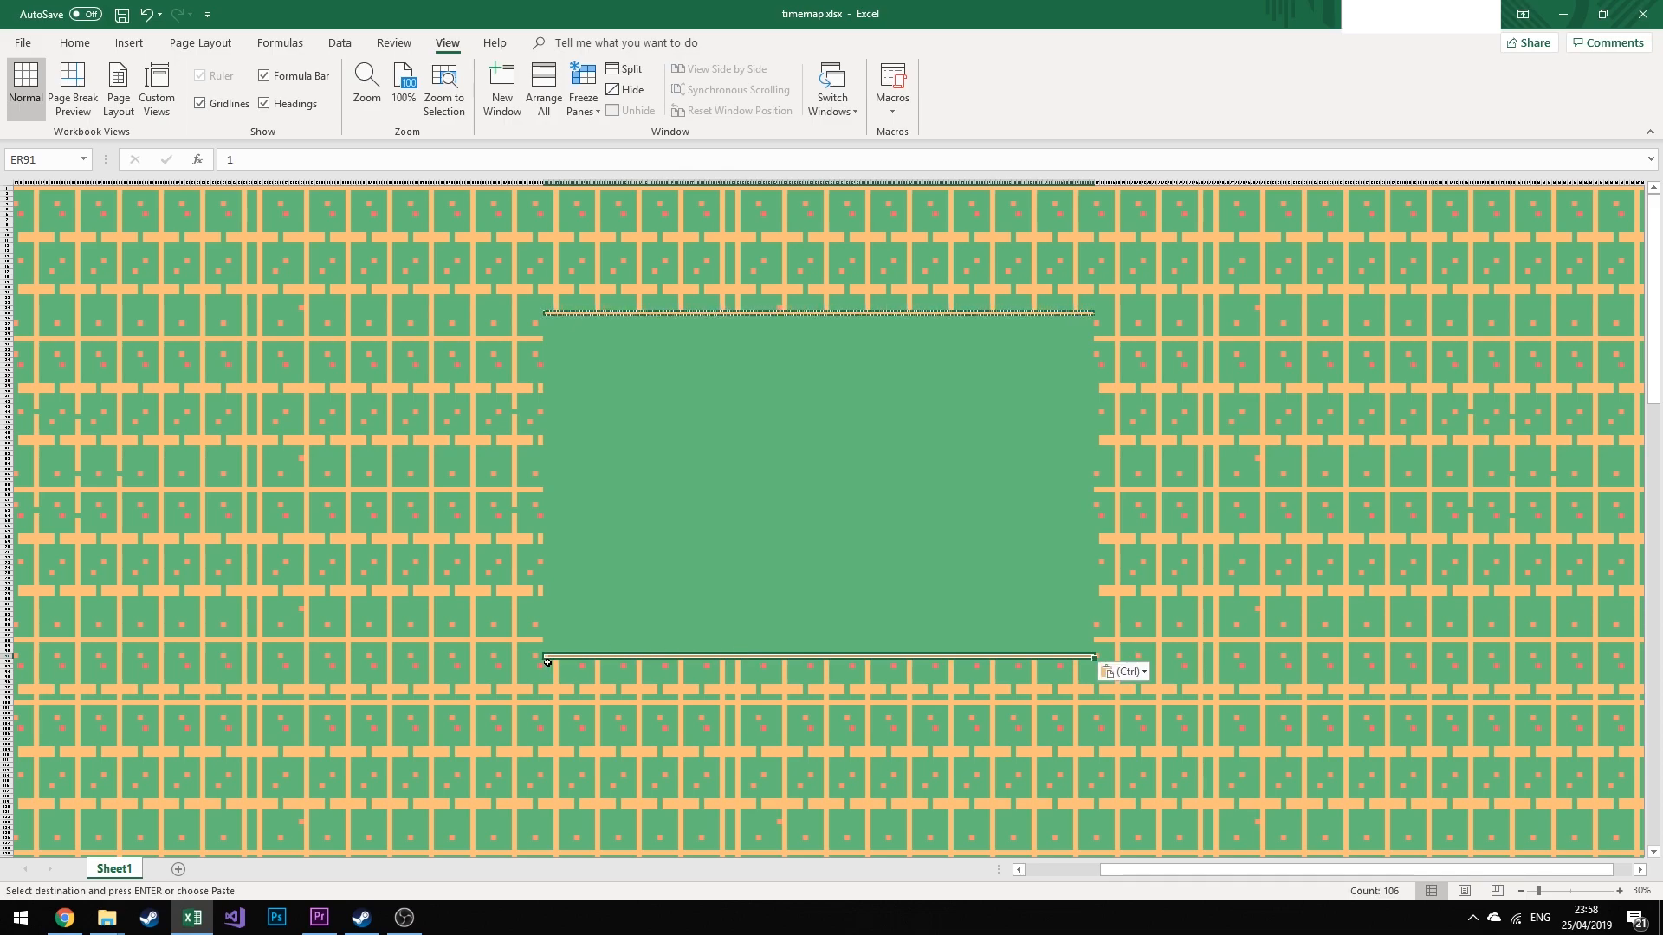
Copy a wall tile from the lower wall and paste it down the large room's two side edges
click(546, 657)
key(ctrl+c)
shift+click(543, 312)
key(ctrl+v)
drag(956, 350, 962, 350)
drag(1089, 314, 1089, 656)
click(1229, 313)
click(1072, 484)
drag(879, 479, 911, 384)
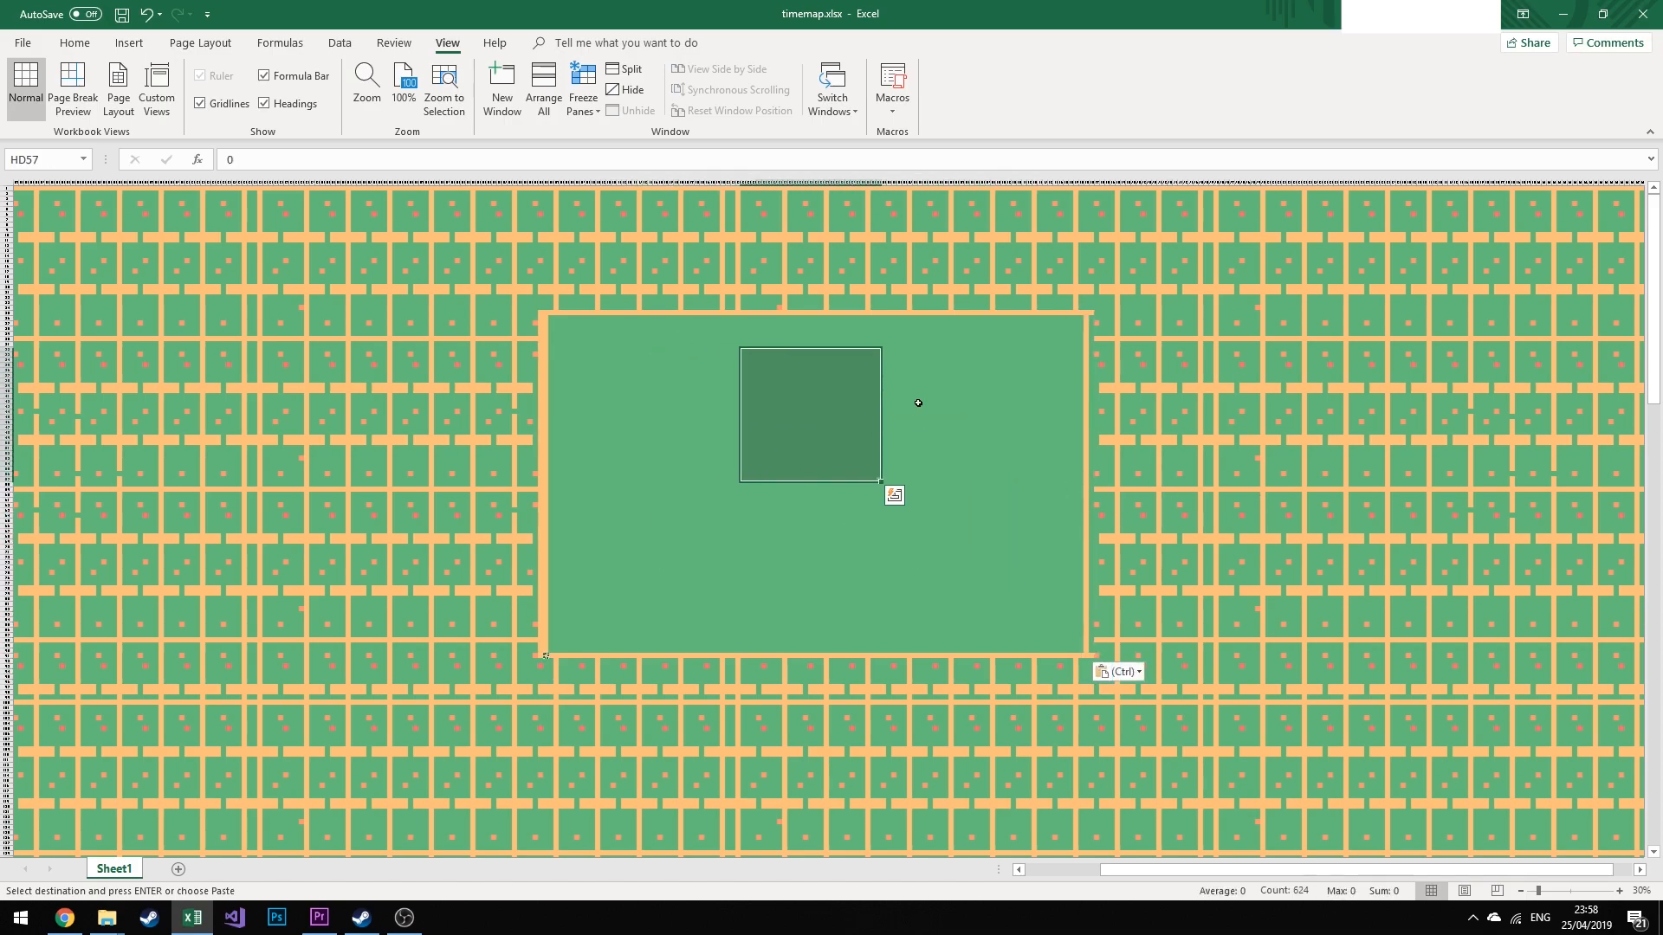
click(931, 458)
drag(1297, 328, 1277, 376)
click(557, 427)
click(696, 382)
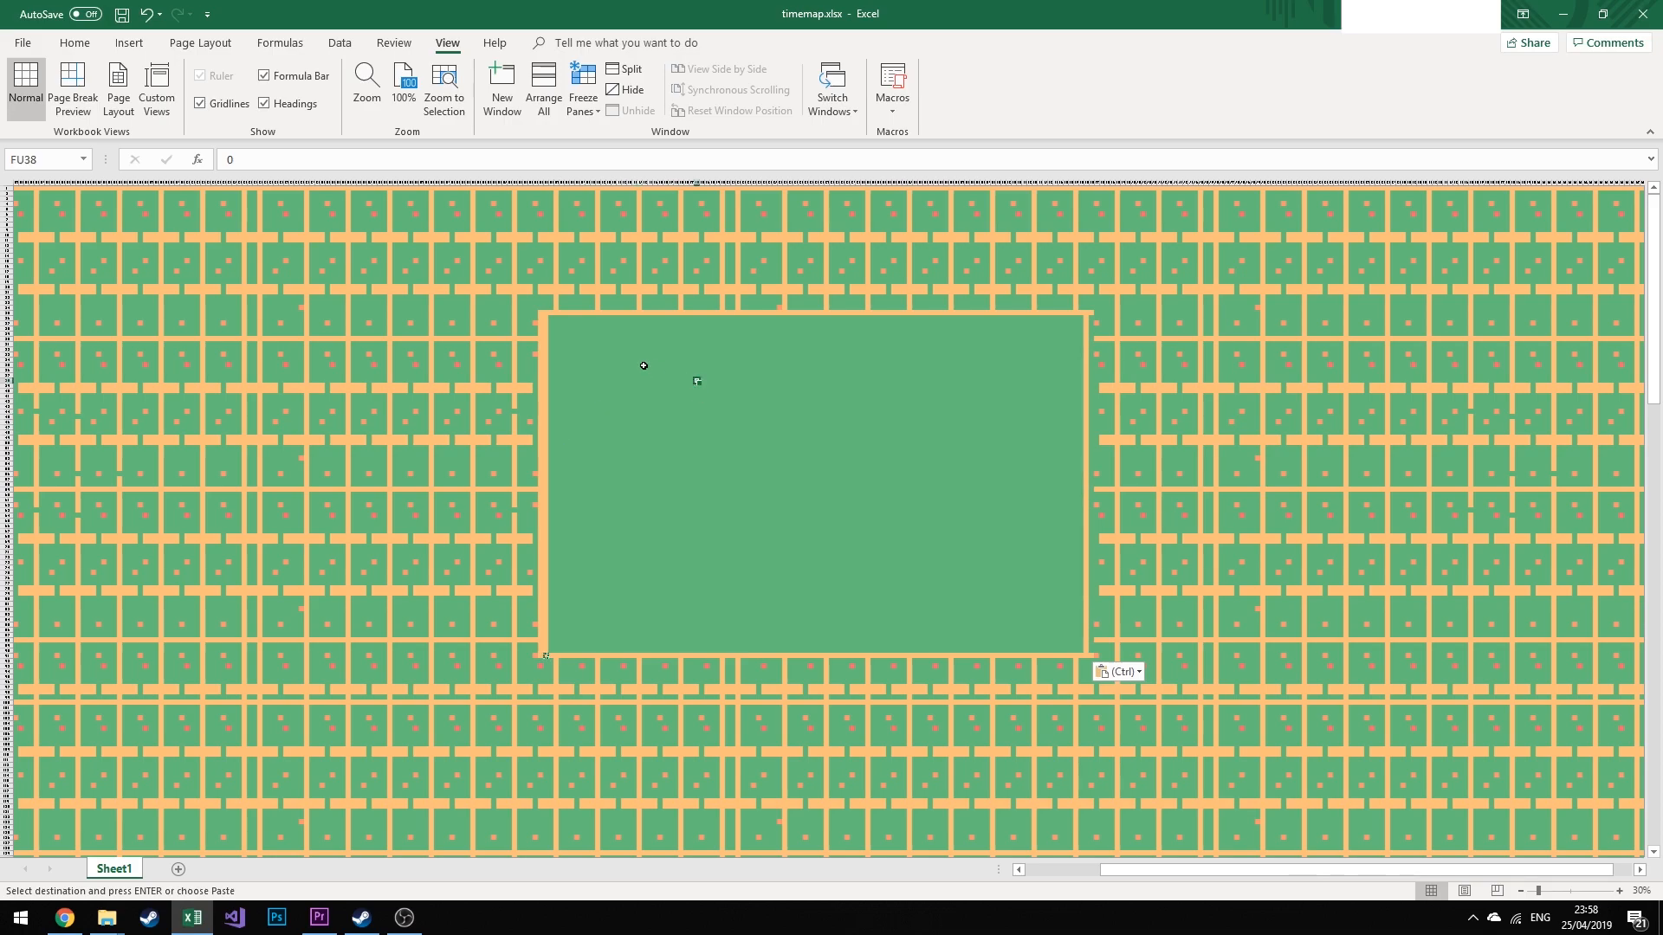
Enter a tile value of 2 inside the large room and copy it over a wide block in the room's upper part
click(635, 355)
text(3)
click(639, 352)
click(634, 355)
click(712, 355)
click(635, 355)
key(ctrl+c)
drag(676, 344, 1023, 530)
key(ctrl+v)
drag(1162, 475, 1234, 435)
click(1278, 459)
click(976, 420)
drag(676, 345, 679, 348)
click(728, 371)
click(636, 418)
double_click(604, 426)
drag(616, 492, 630, 480)
click(649, 464)
Copy a tile with value 3 and paste it over a tall block along the left end of the 2-value area
click(603, 422)
key(ctrl+c)
drag(561, 343, 676, 546)
key(ctrl+v)
click(847, 472)
click(759, 439)
drag(793, 571, 789, 432)
drag(615, 353, 460, 594)
drag(586, 481, 695, 481)
drag(988, 480, 1004, 511)
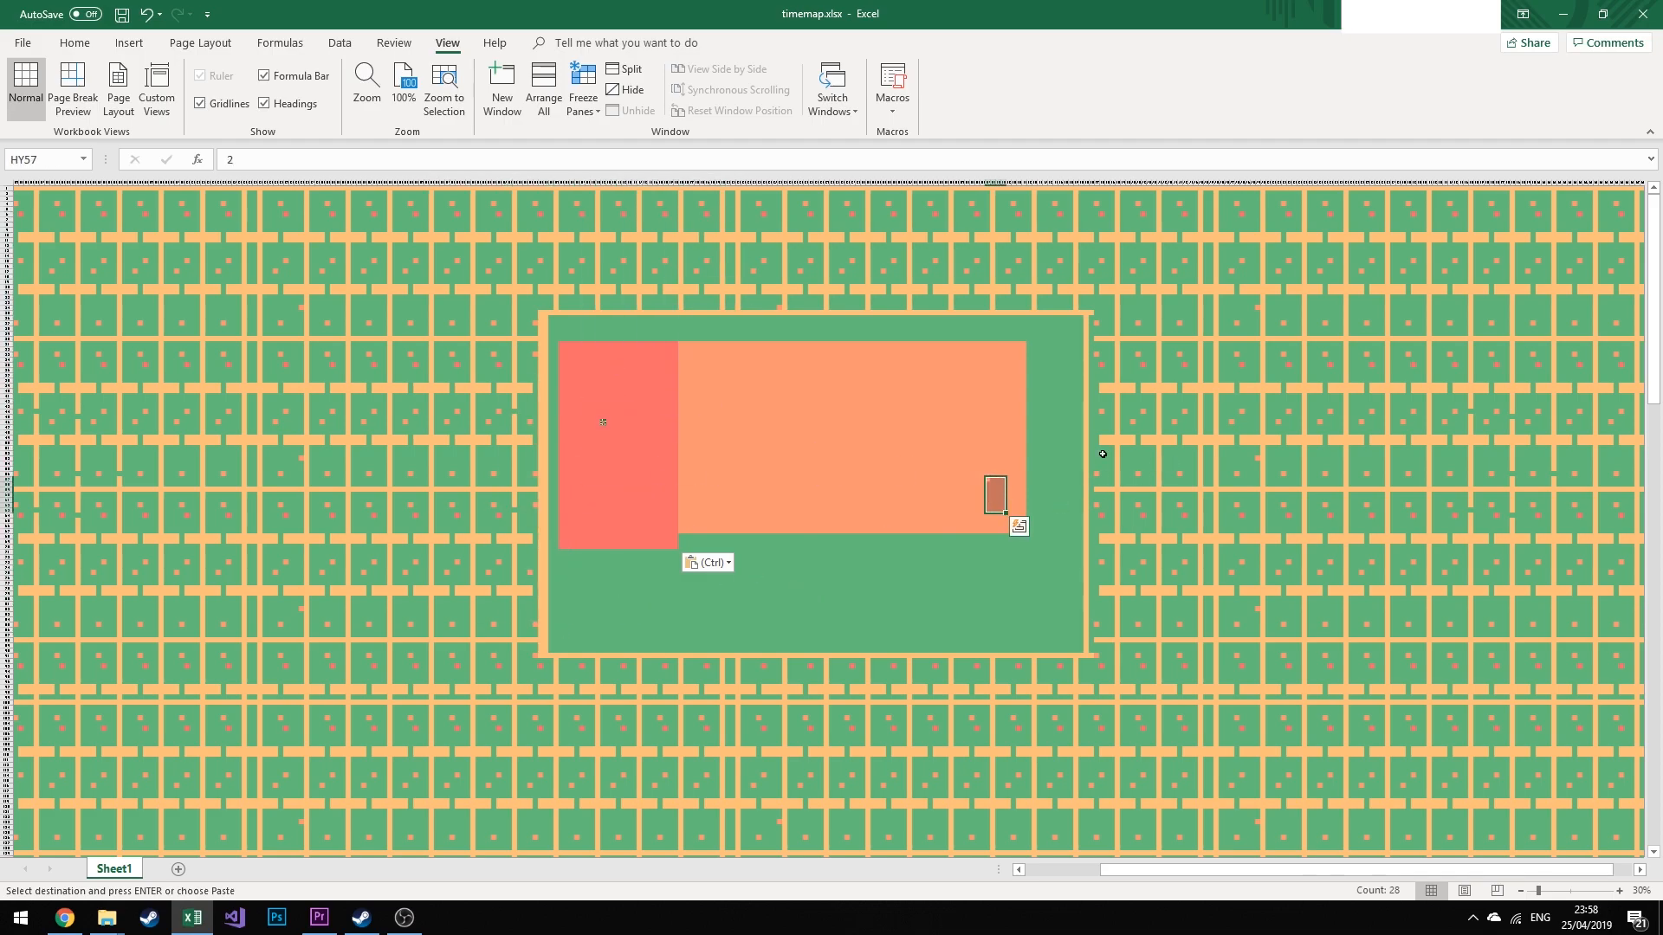
drag(950, 433, 895, 453)
drag(1176, 267, 218, 697)
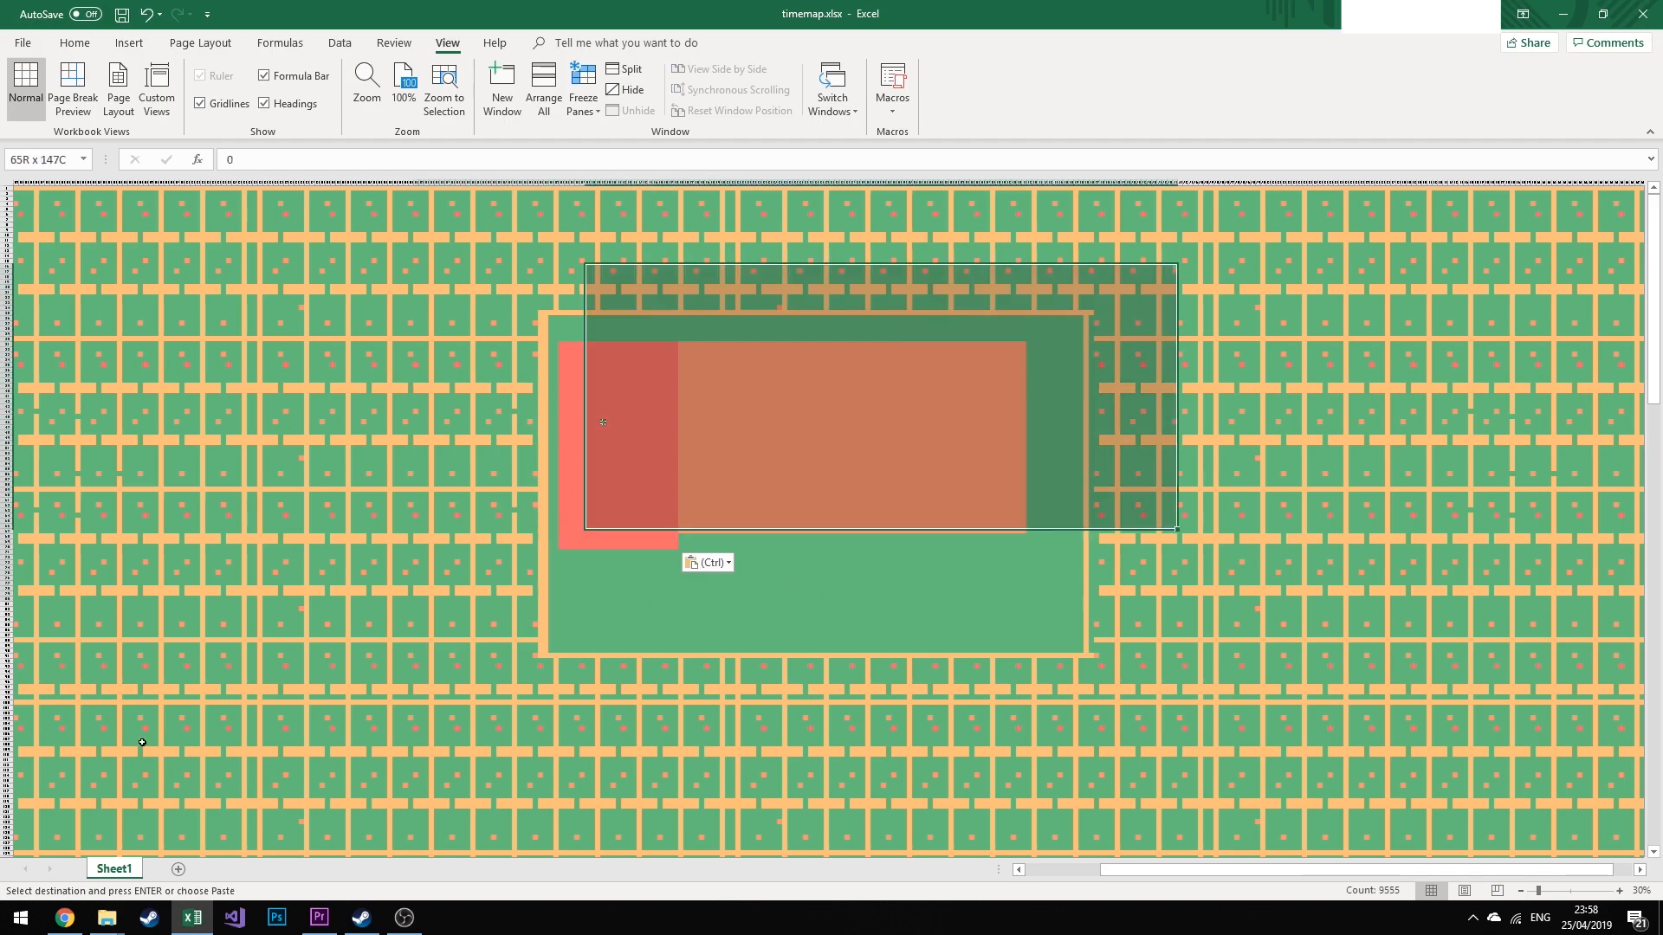
drag(1208, 870, 1366, 804)
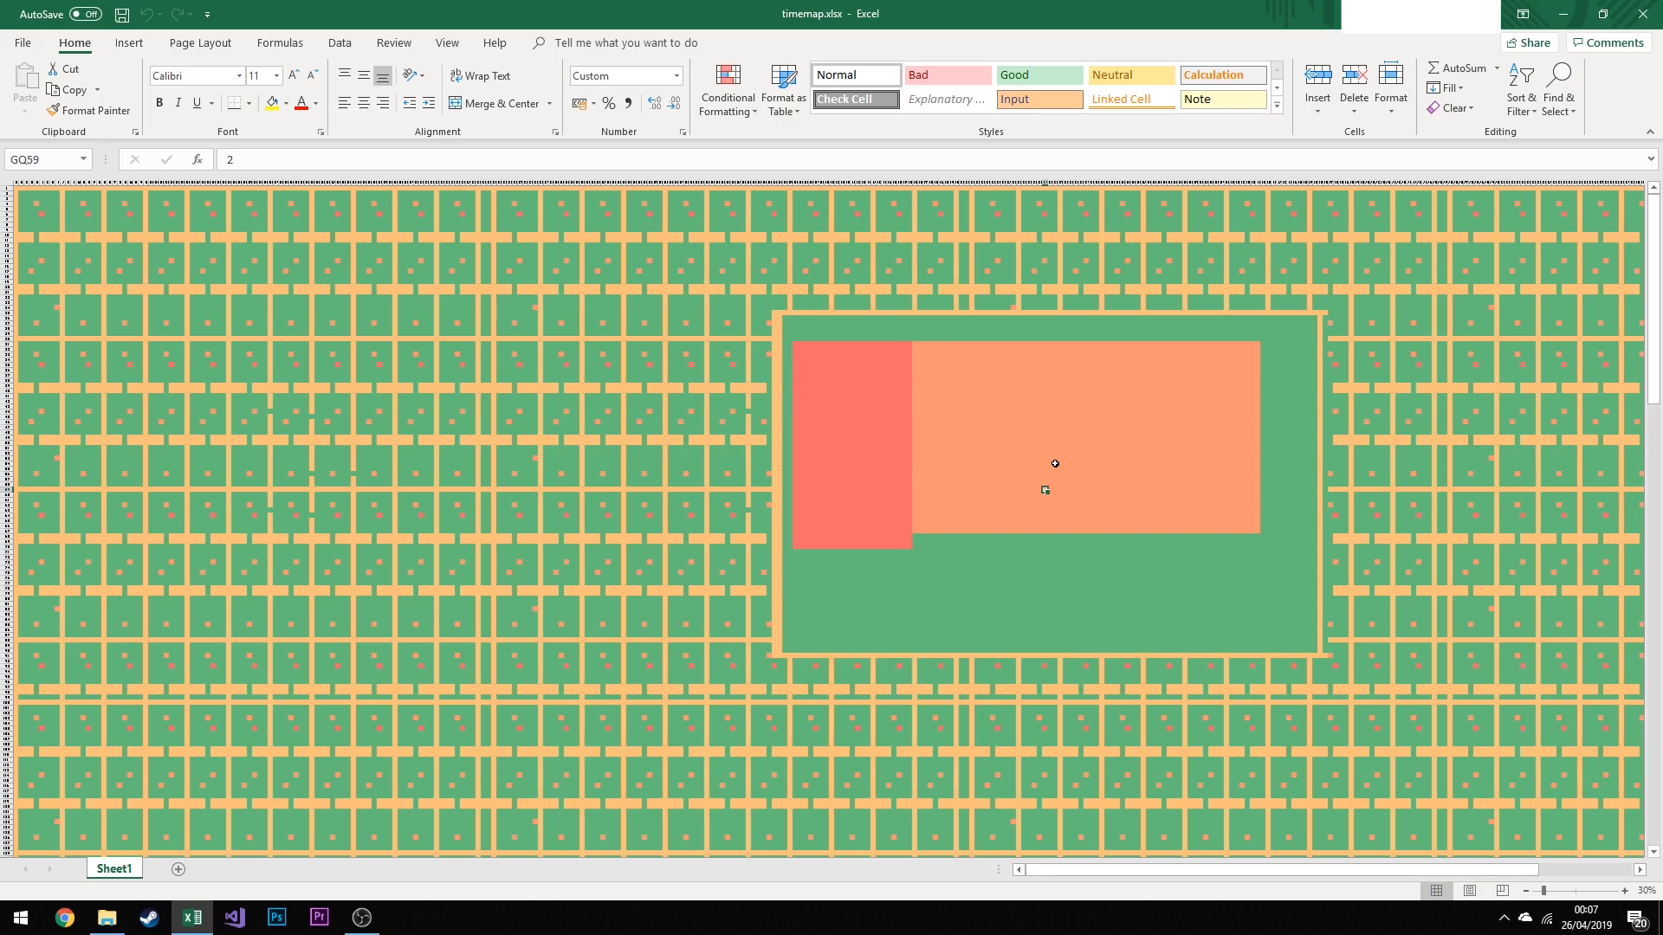
click(727, 383)
drag(844, 365, 1253, 528)
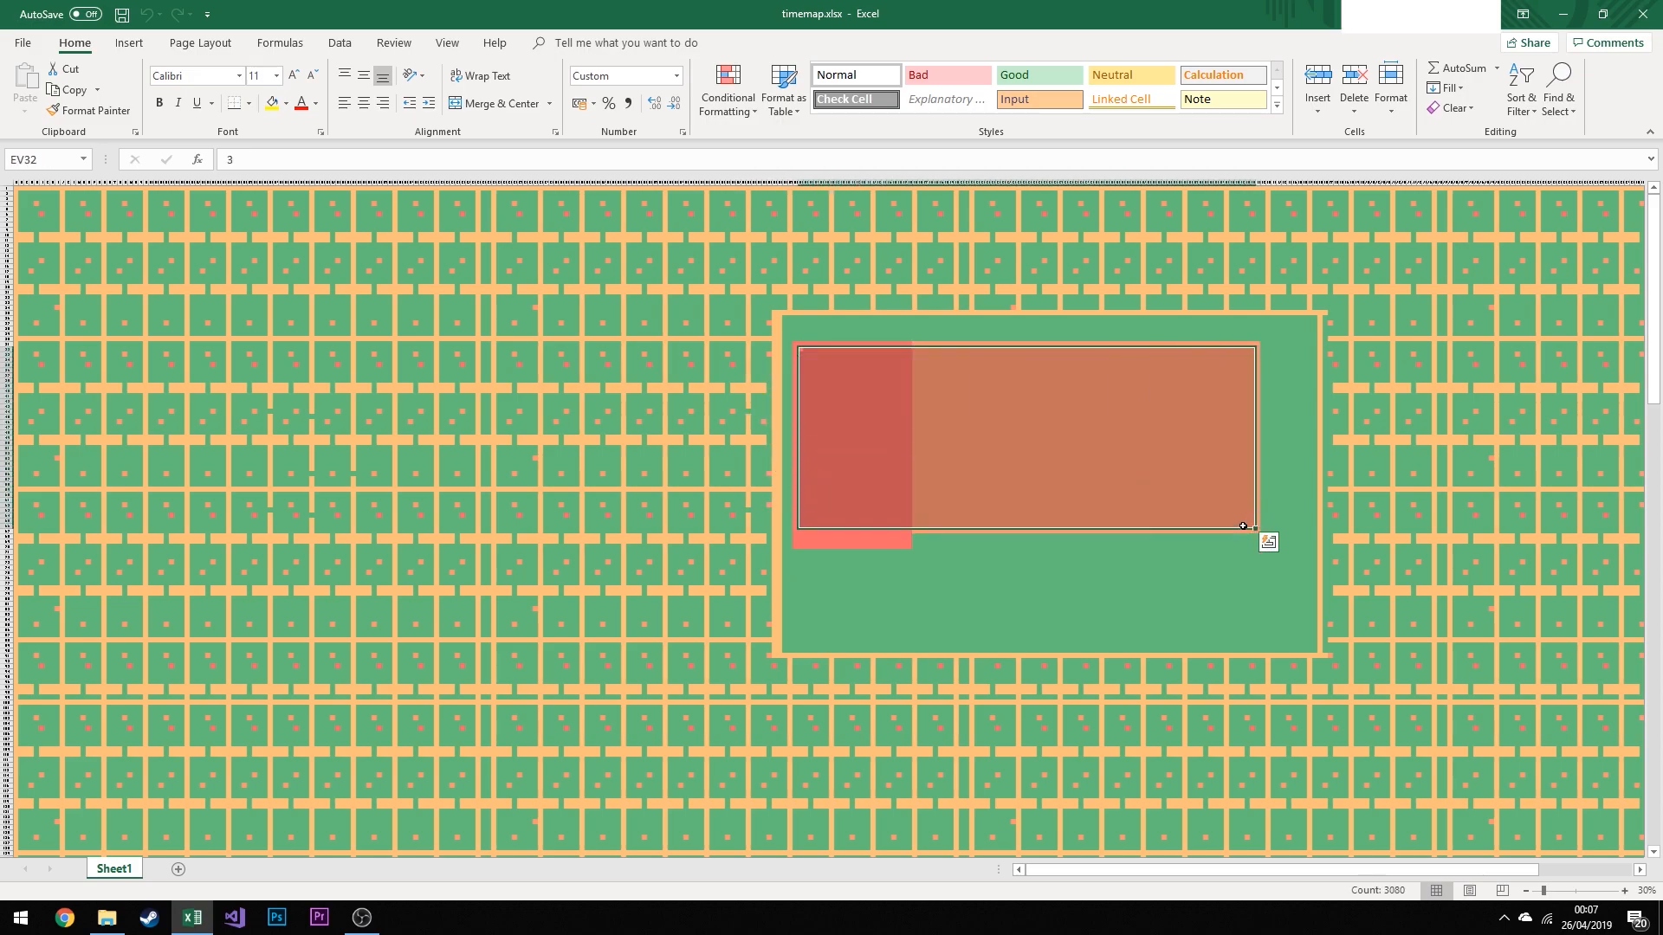
click(1168, 451)
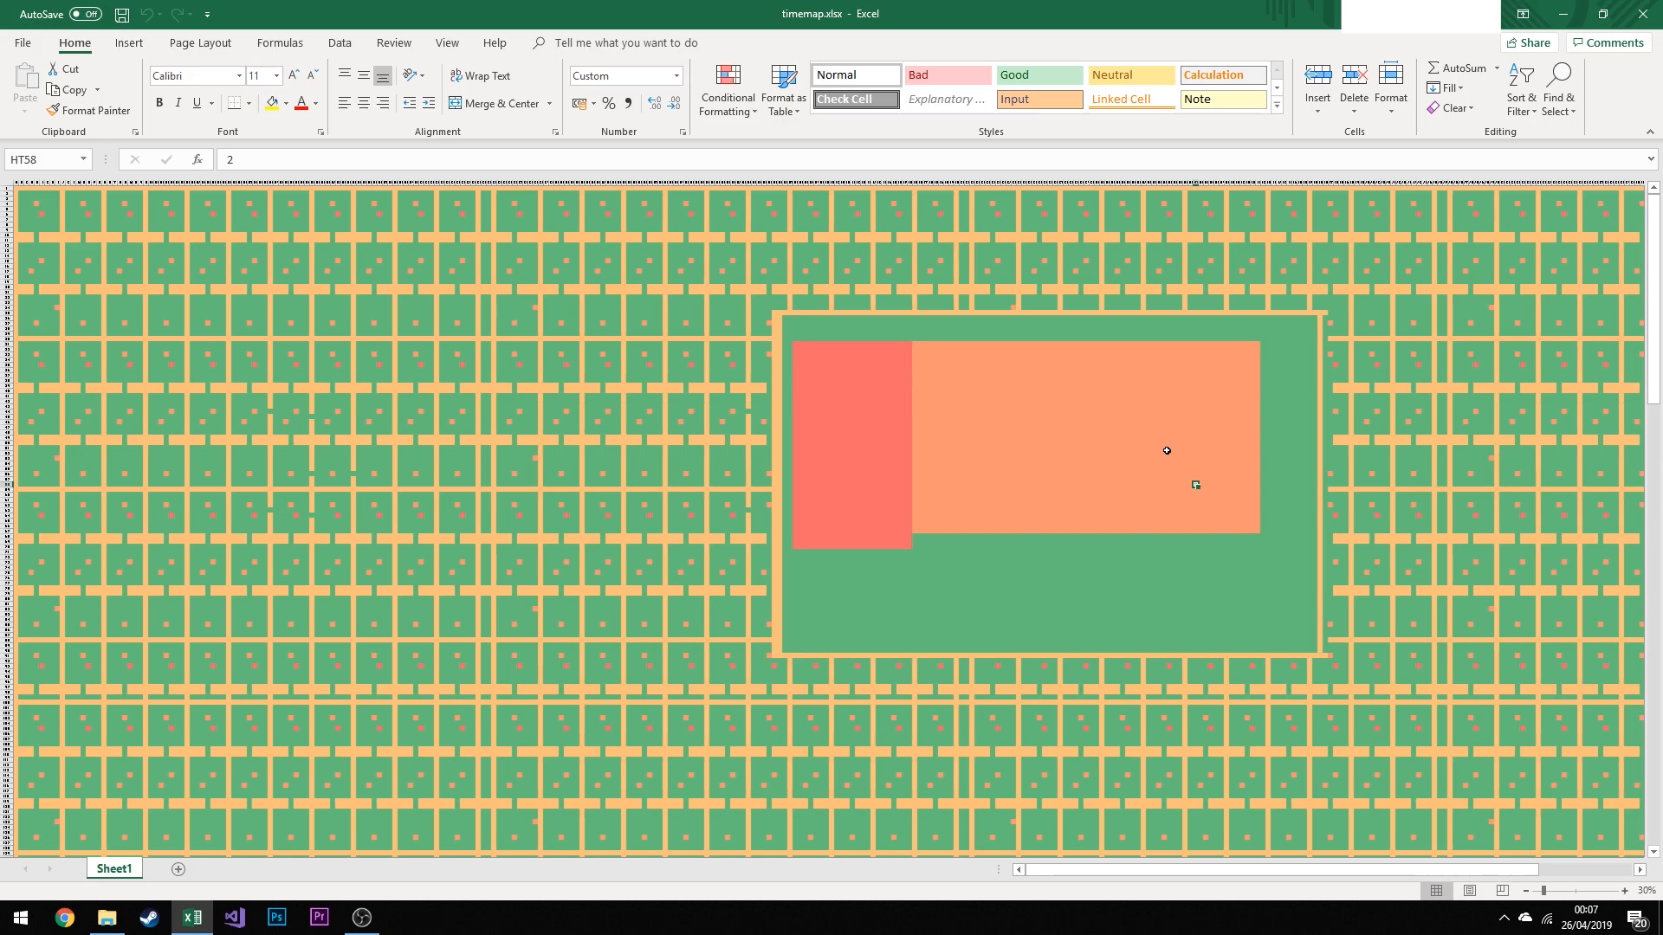
Select the whole map from A1 to the last used cell
key(ctrl+Home)
click(831, 407)
click(750, 402)
click(242, 315)
key(ctrl+Home)
key(ctrl+shift+End)
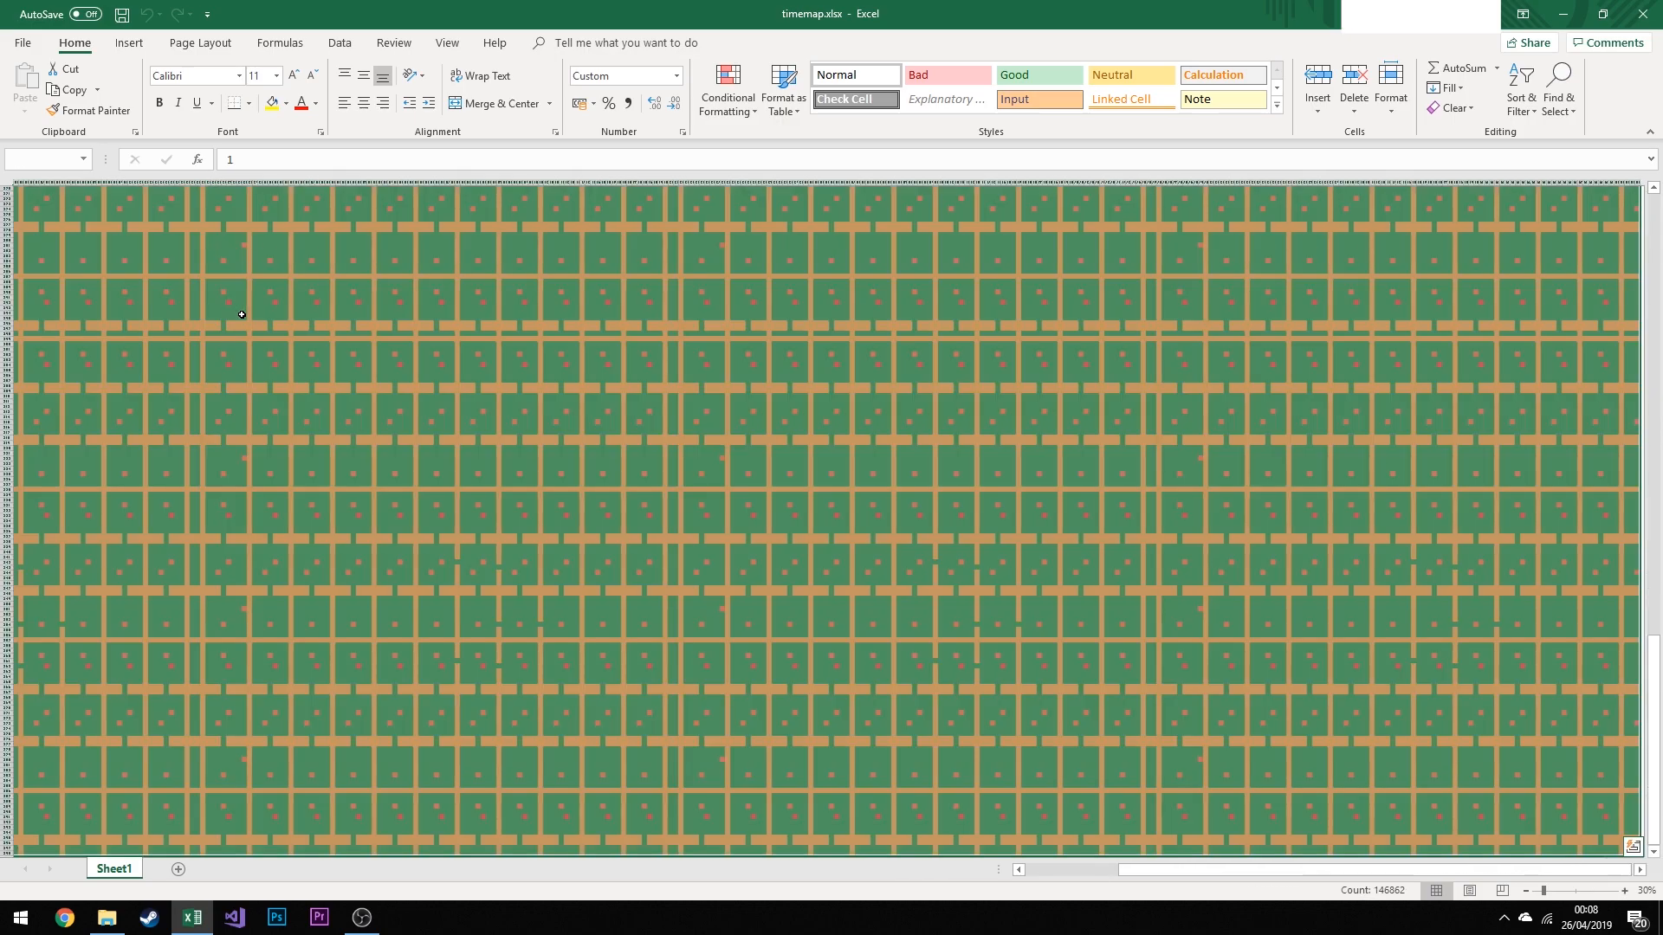
key(ctrl+1)
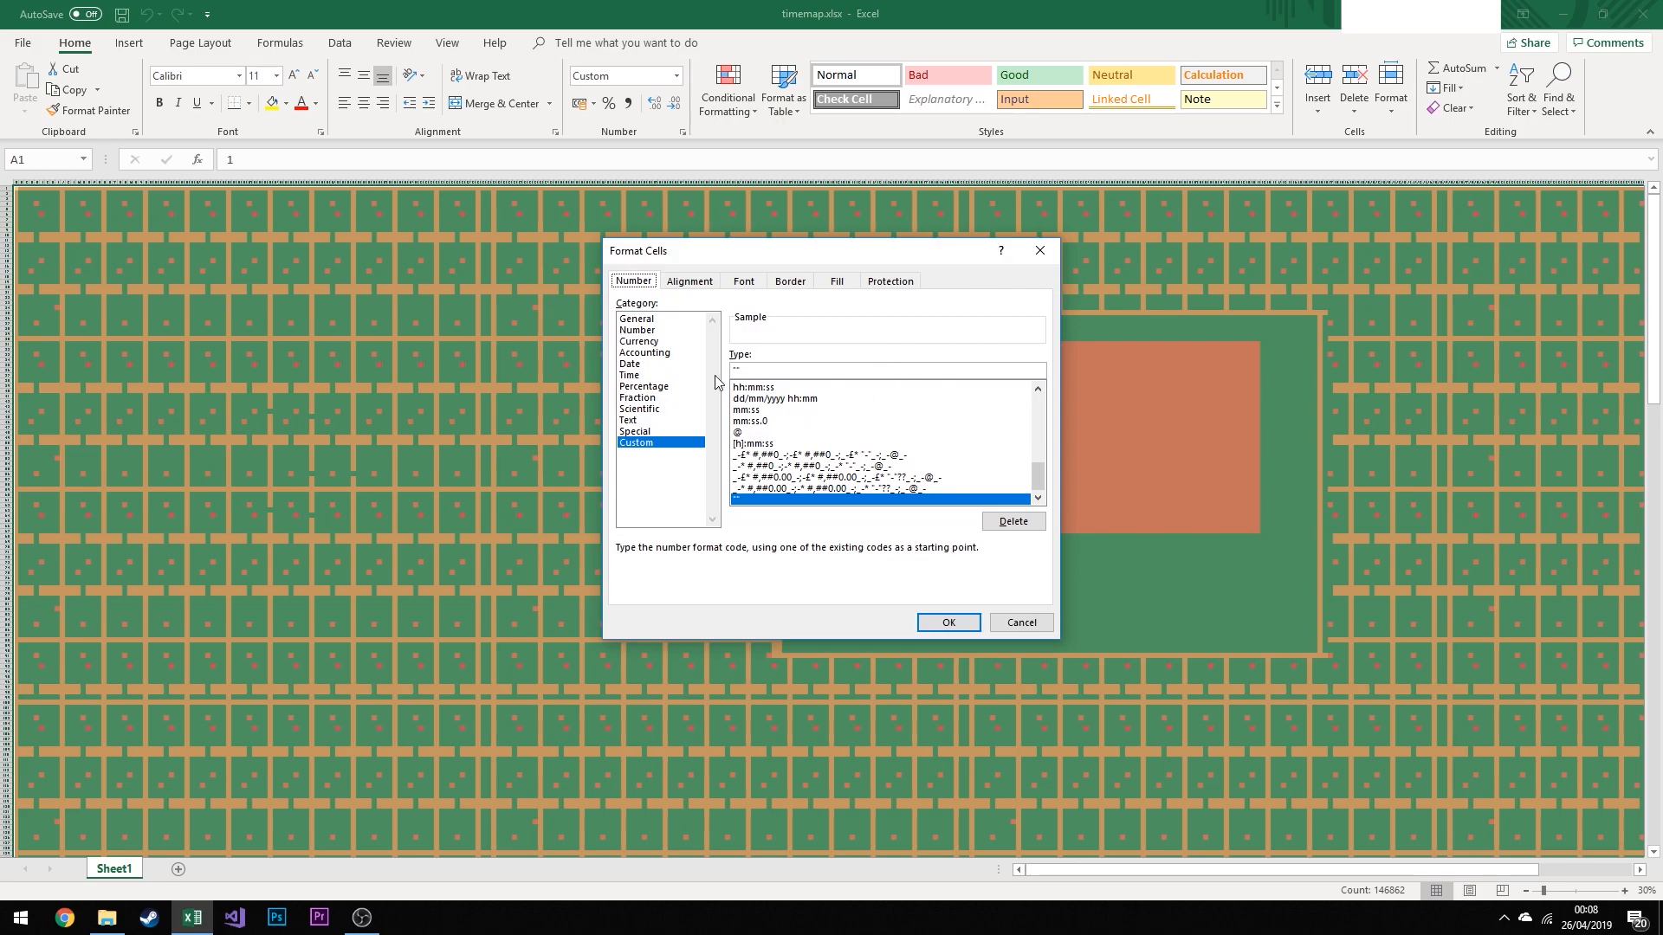
drag(771, 371, 728, 370)
click(665, 319)
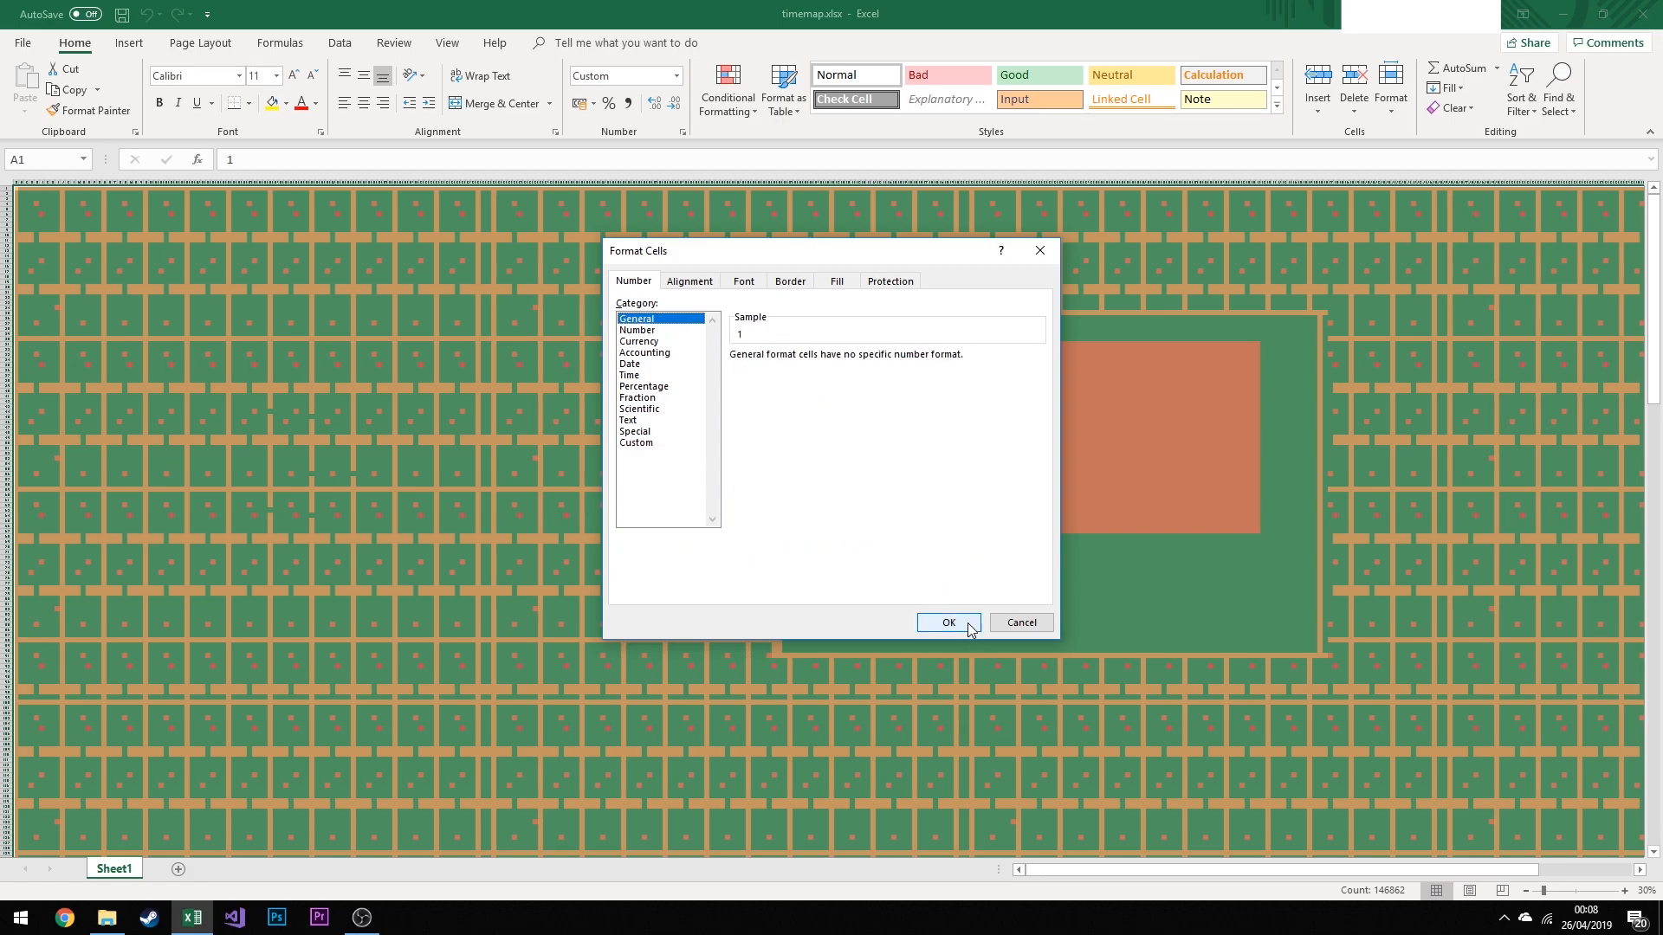
click(658, 442)
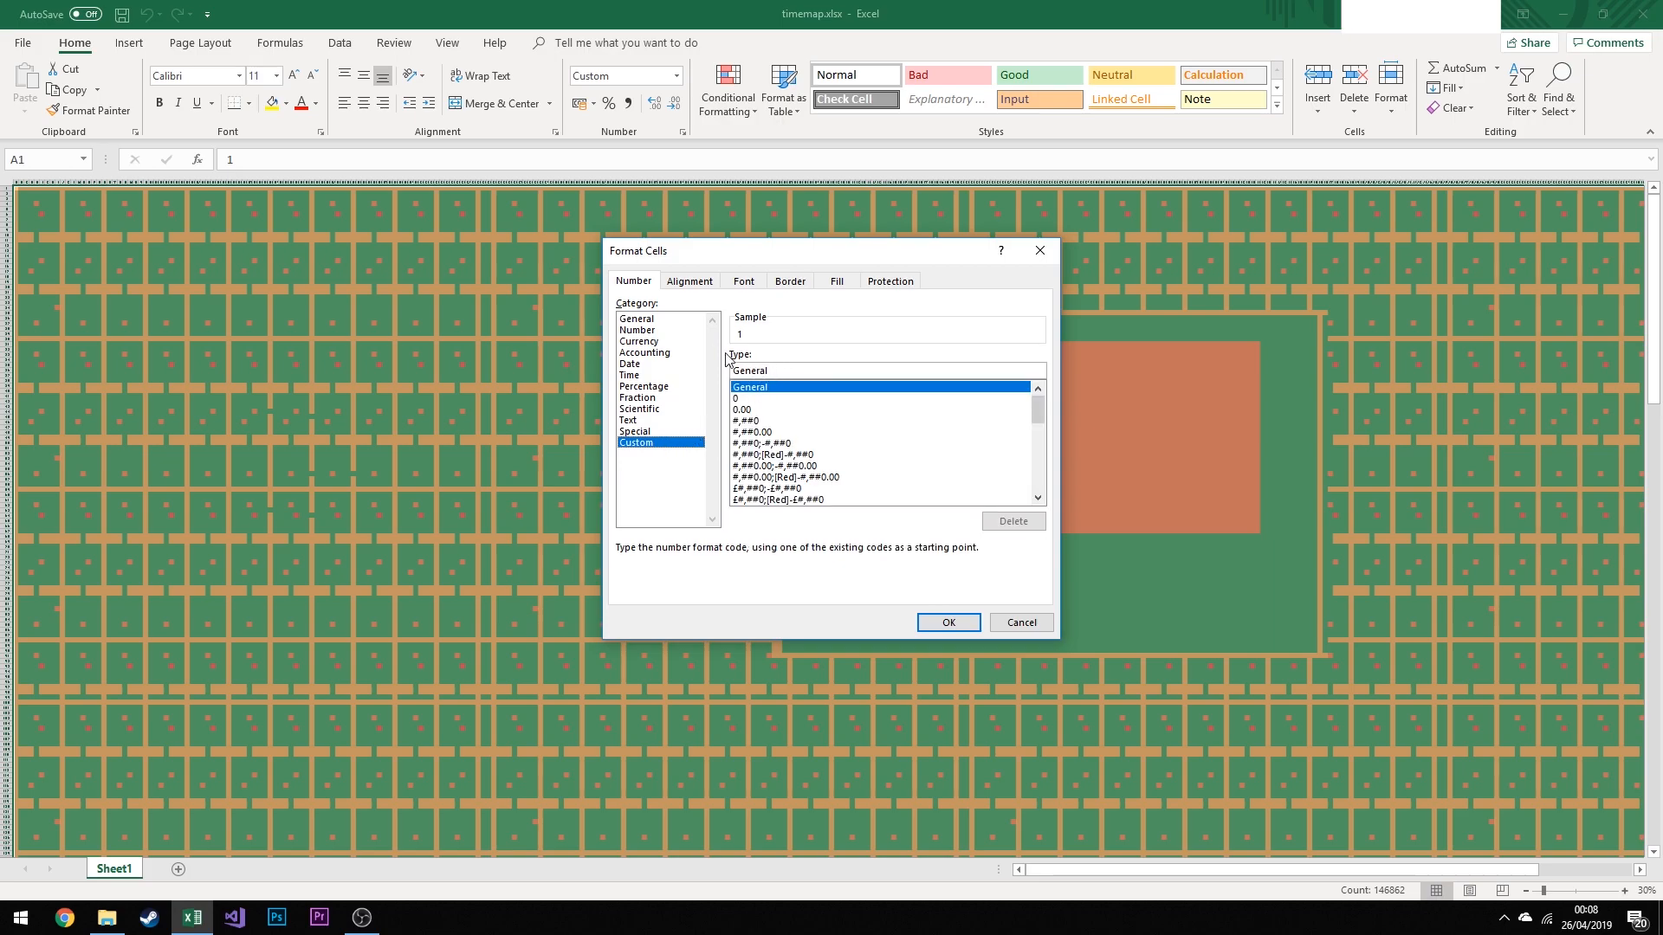
click(685, 320)
click(949, 624)
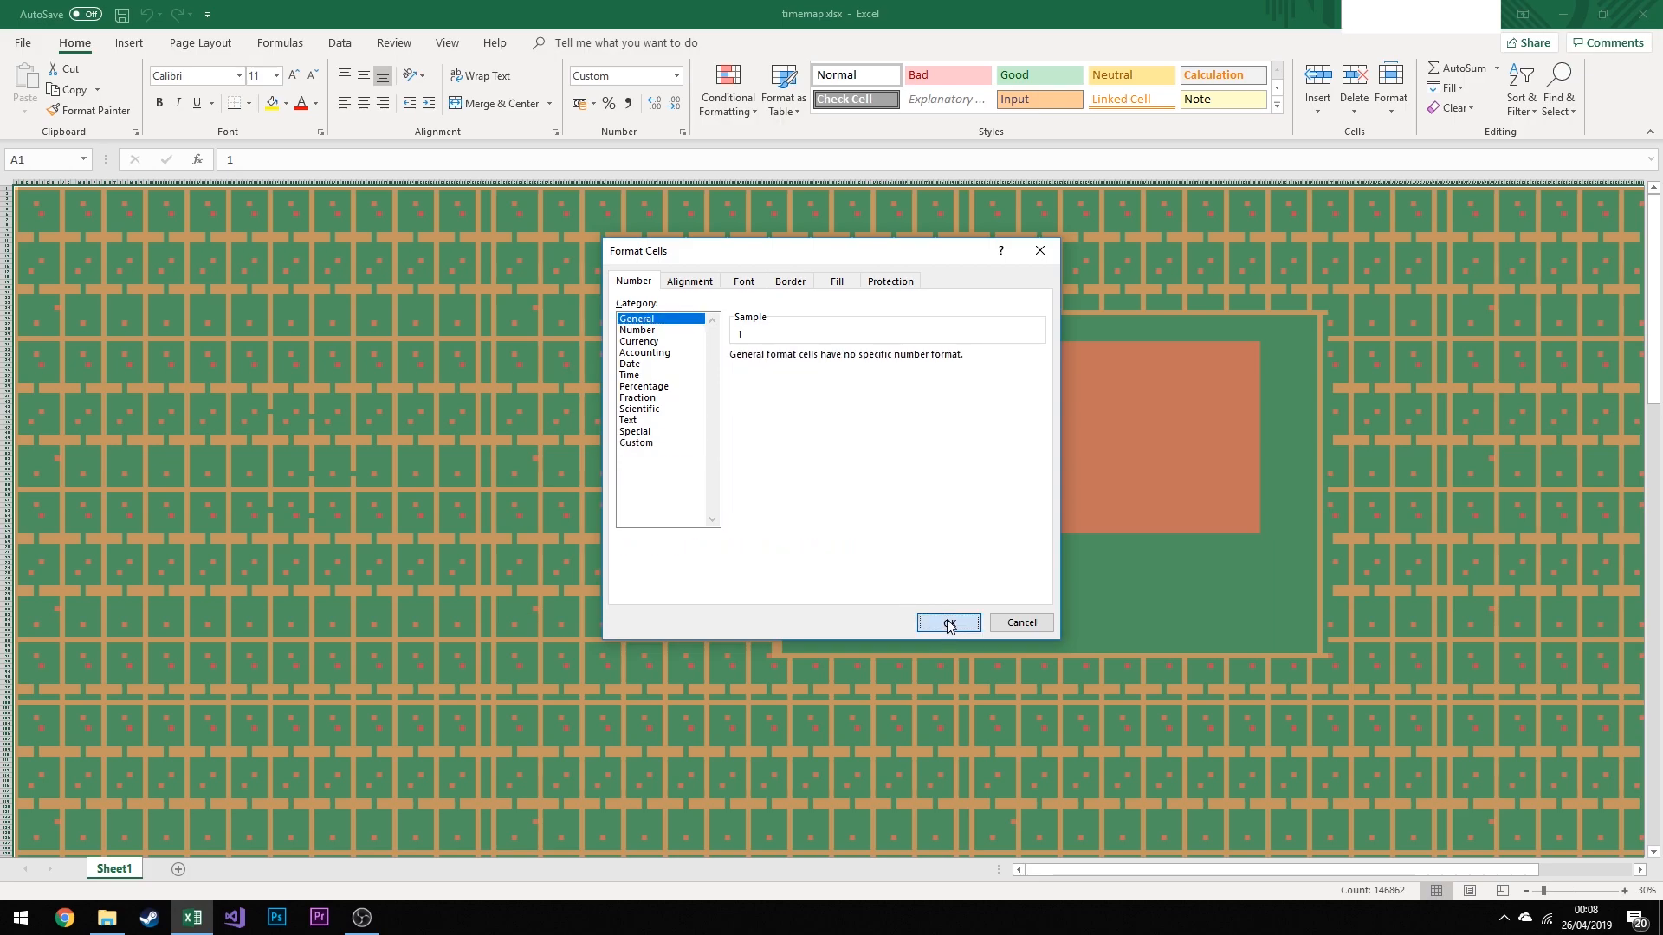
click(1018, 622)
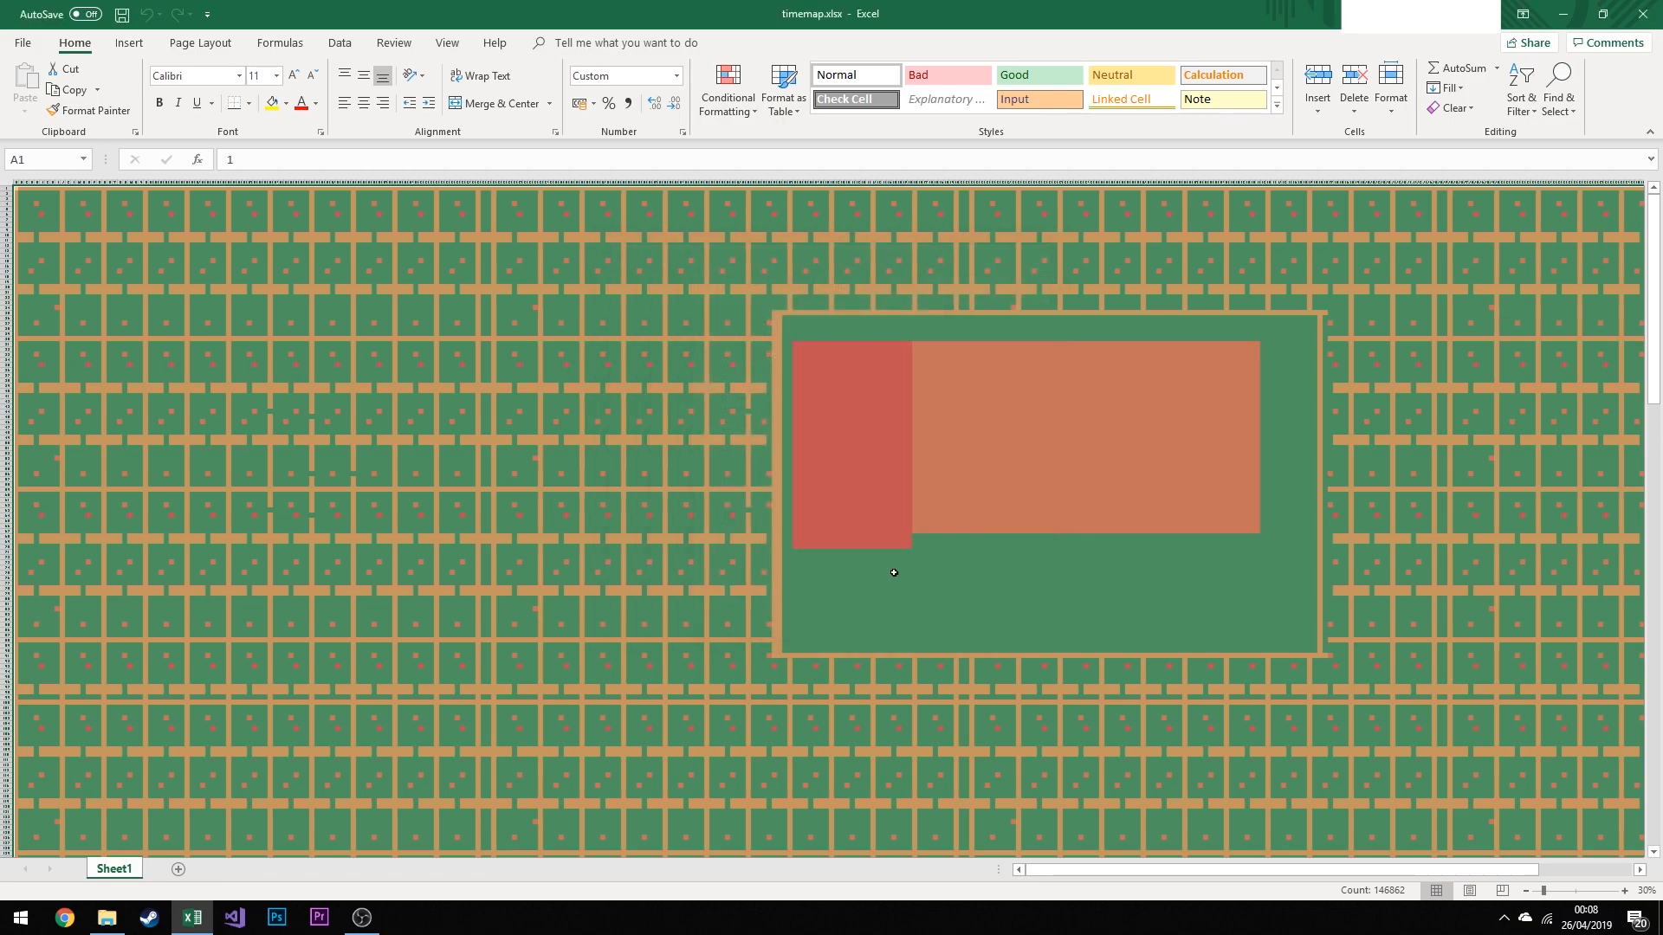
Change the whole map's number format from the custom format to General so the tile numbers show, and deselect it
key(ctrl+1)
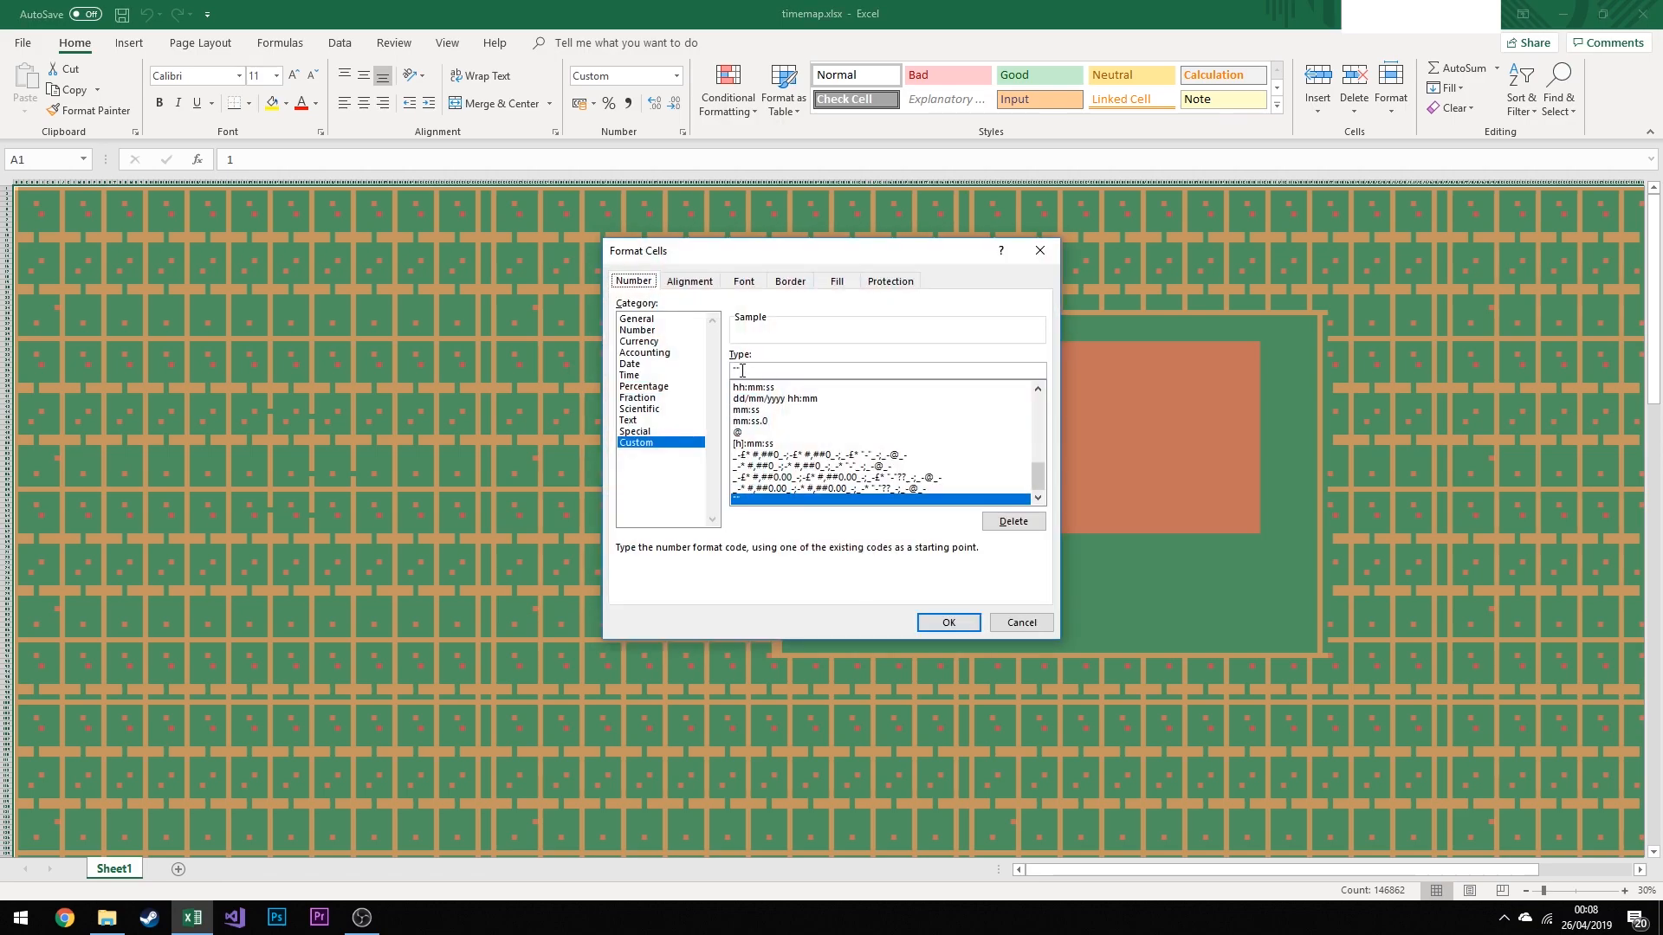
drag(746, 374, 728, 369)
click(668, 322)
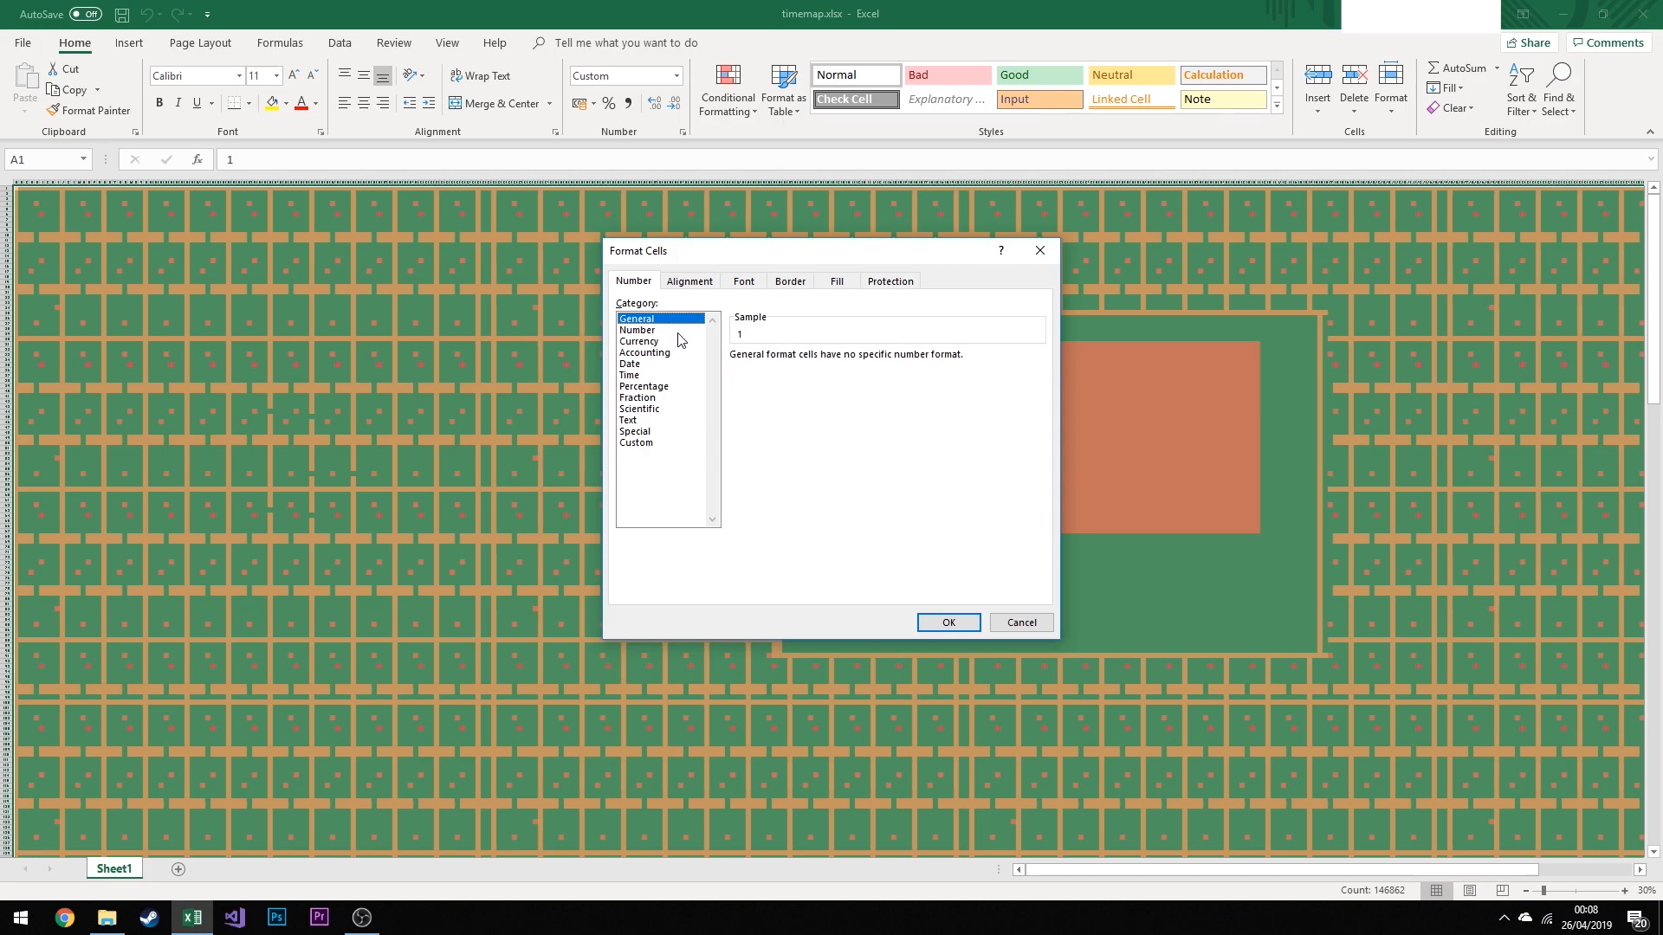
click(949, 623)
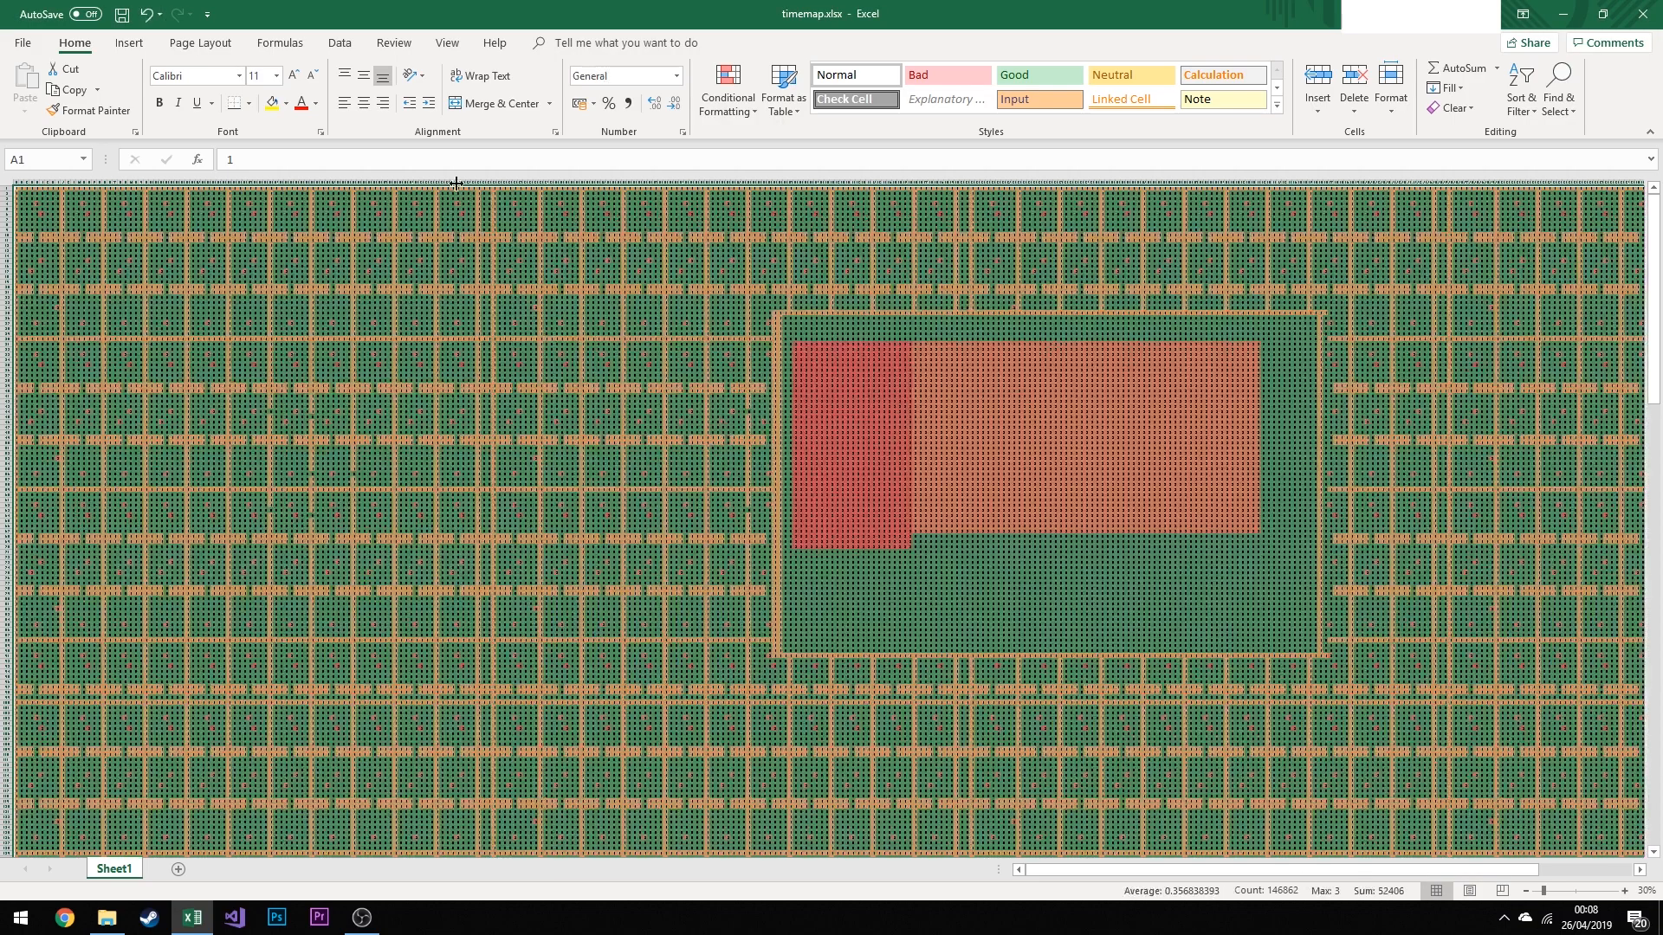
click(725, 367)
click(979, 537)
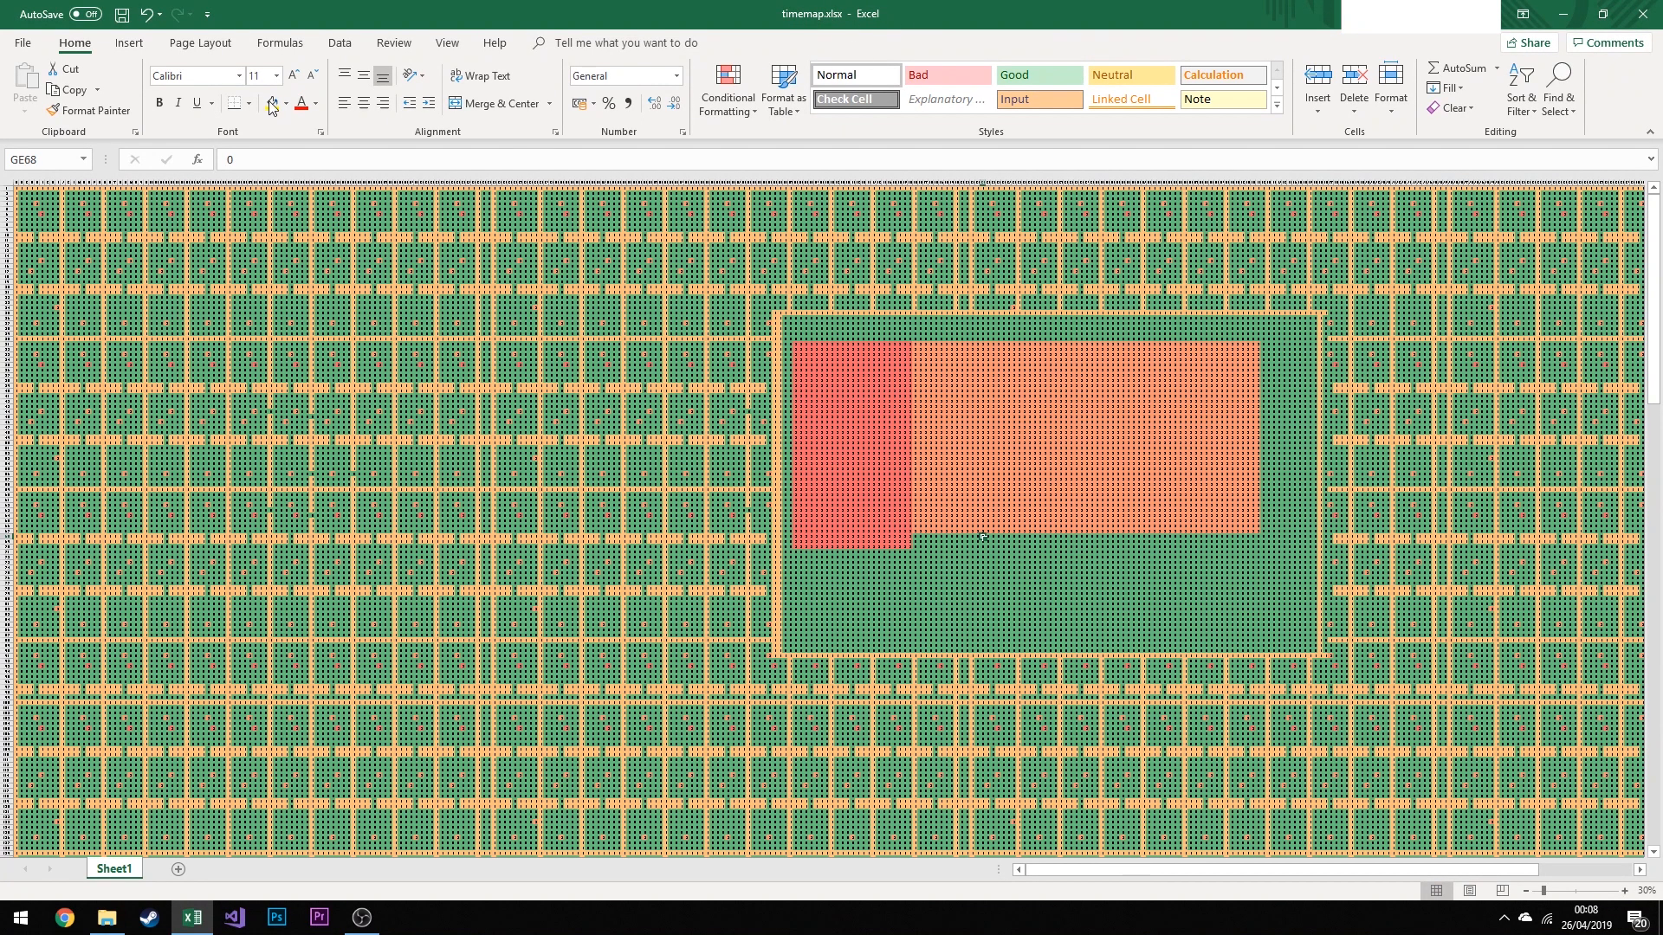
Save a copy of the workbook as timemap in CSV (Comma delimited) format in the Tilemaps in Excel Tutorial folder
click(23, 43)
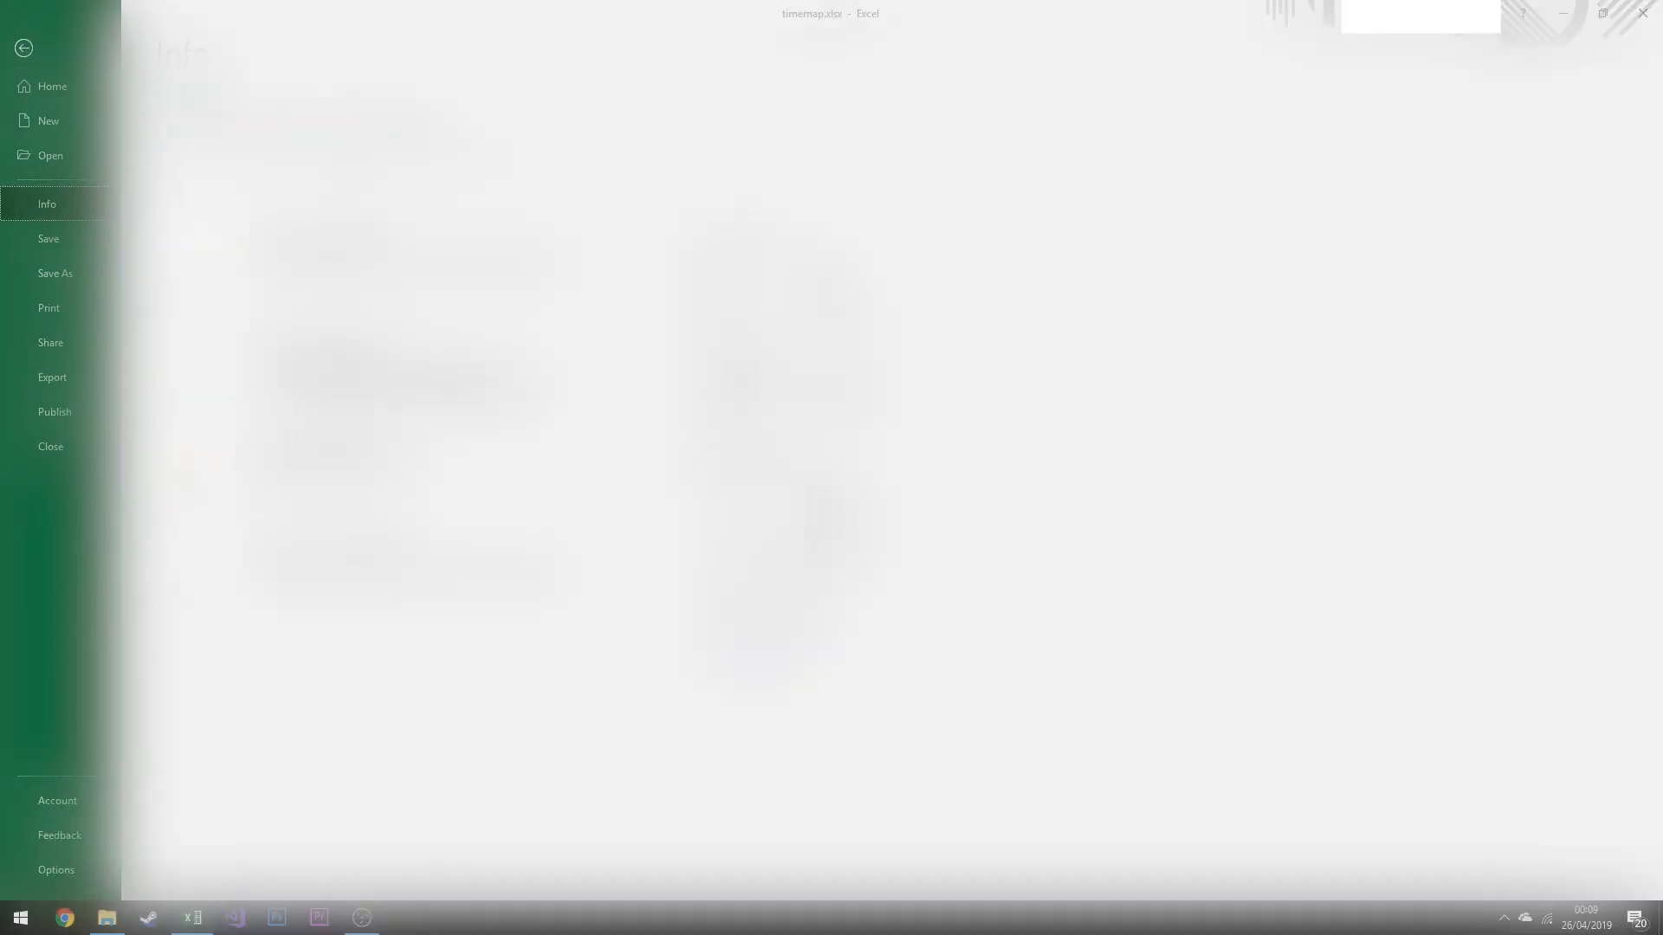
click(57, 274)
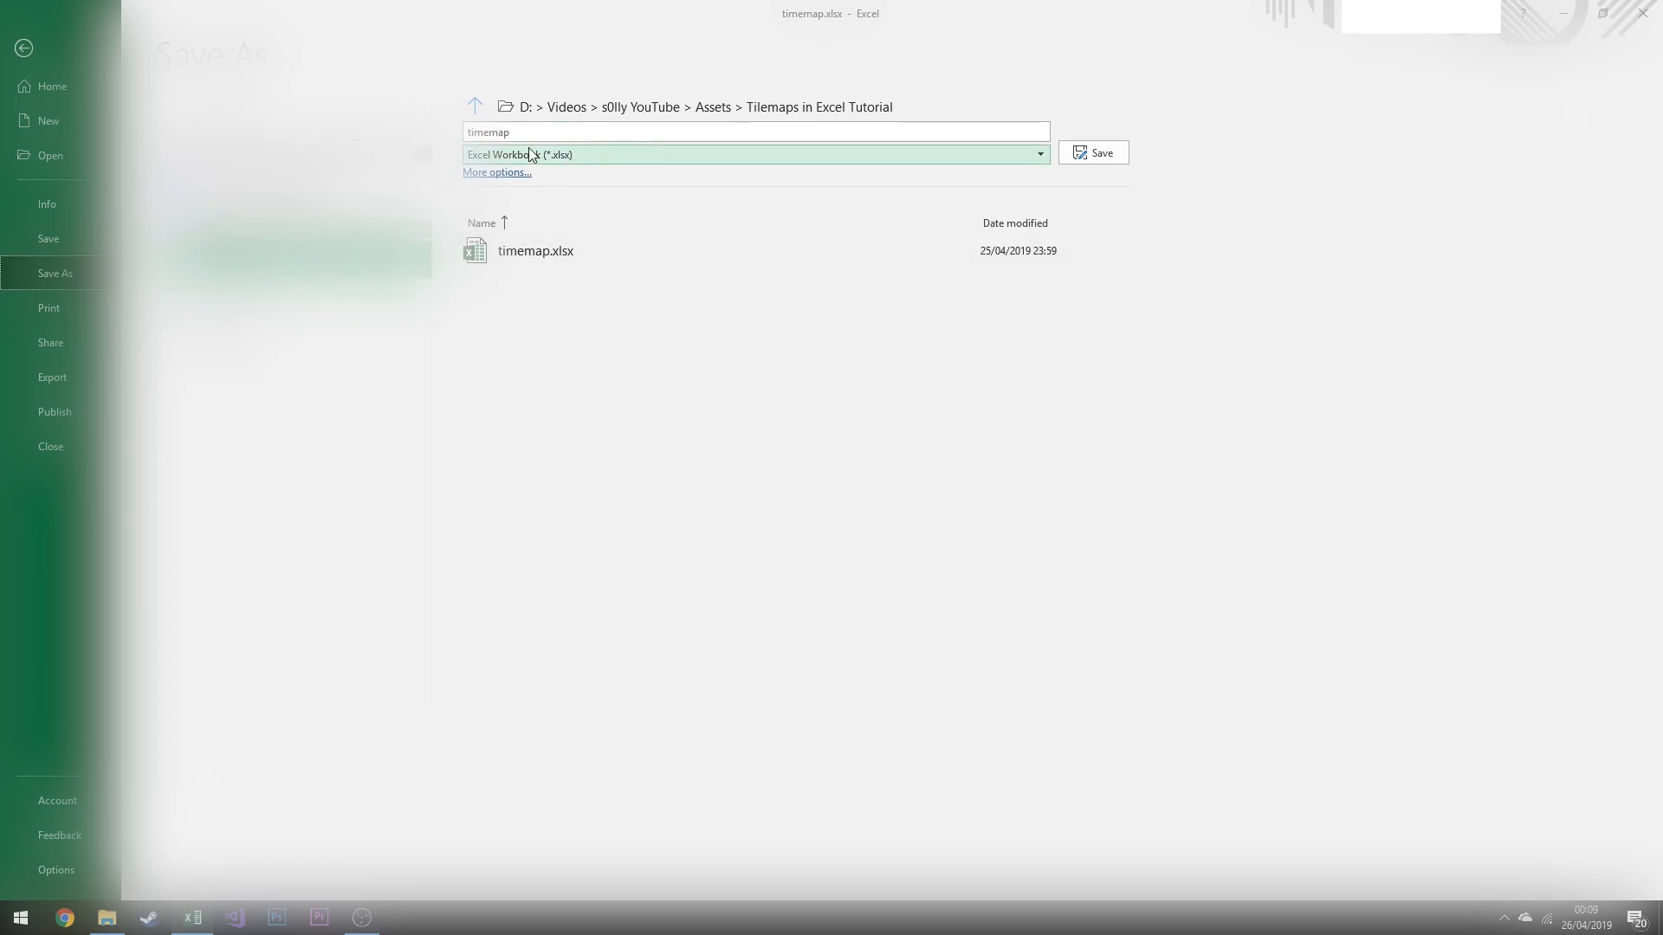
click(594, 163)
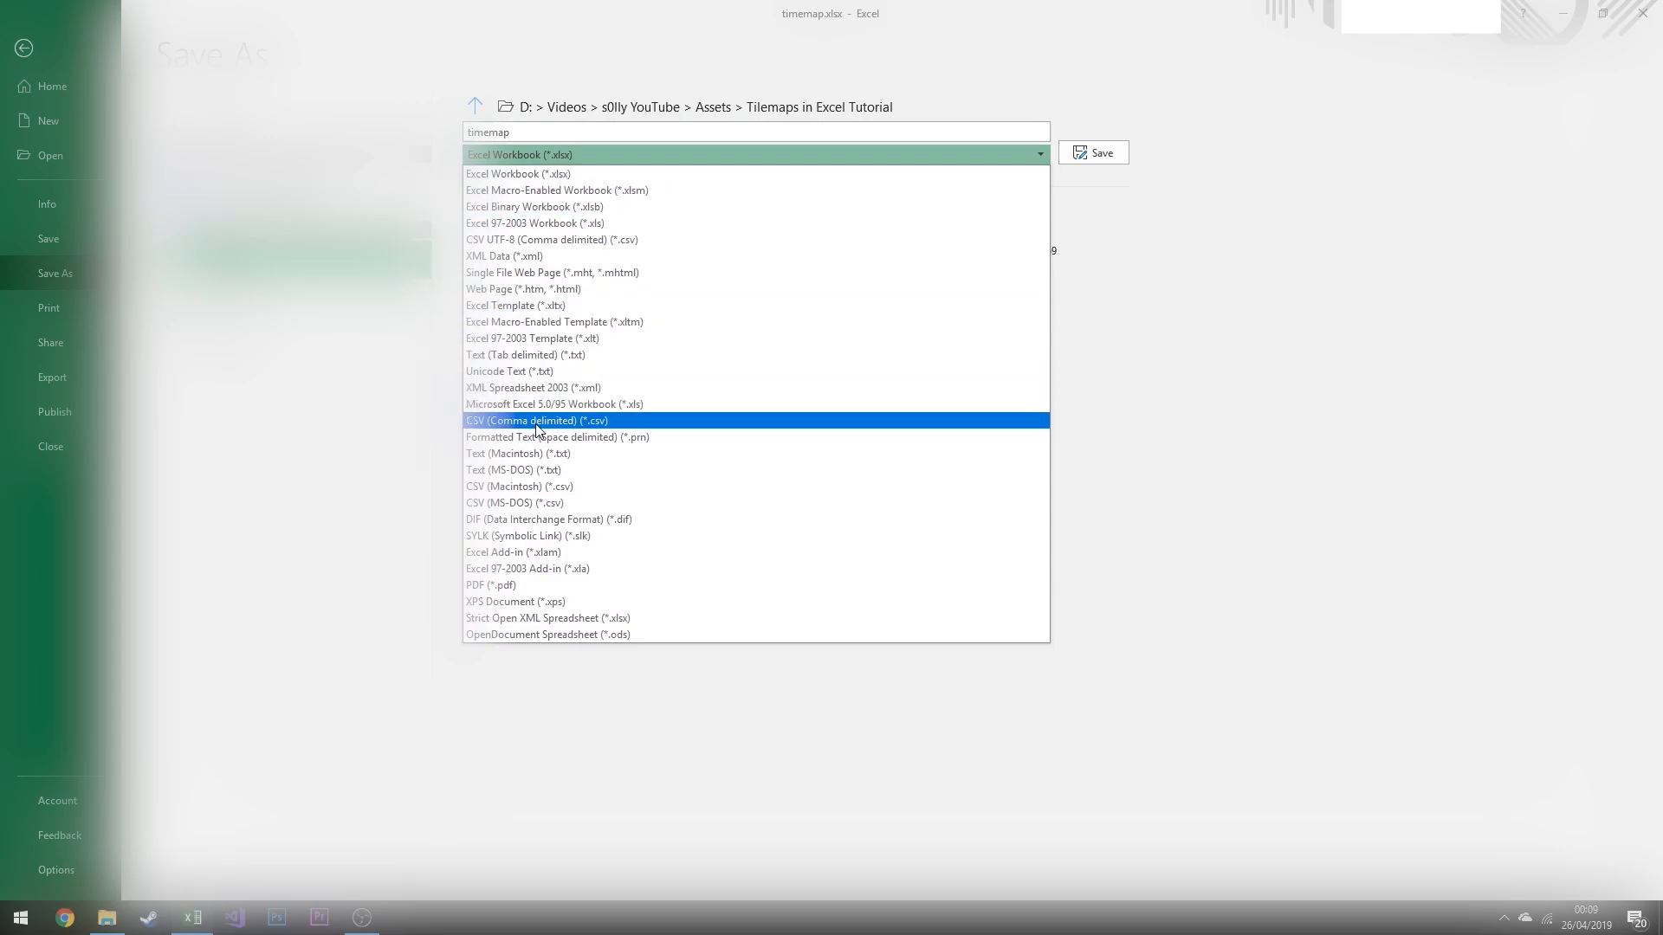
click(499, 428)
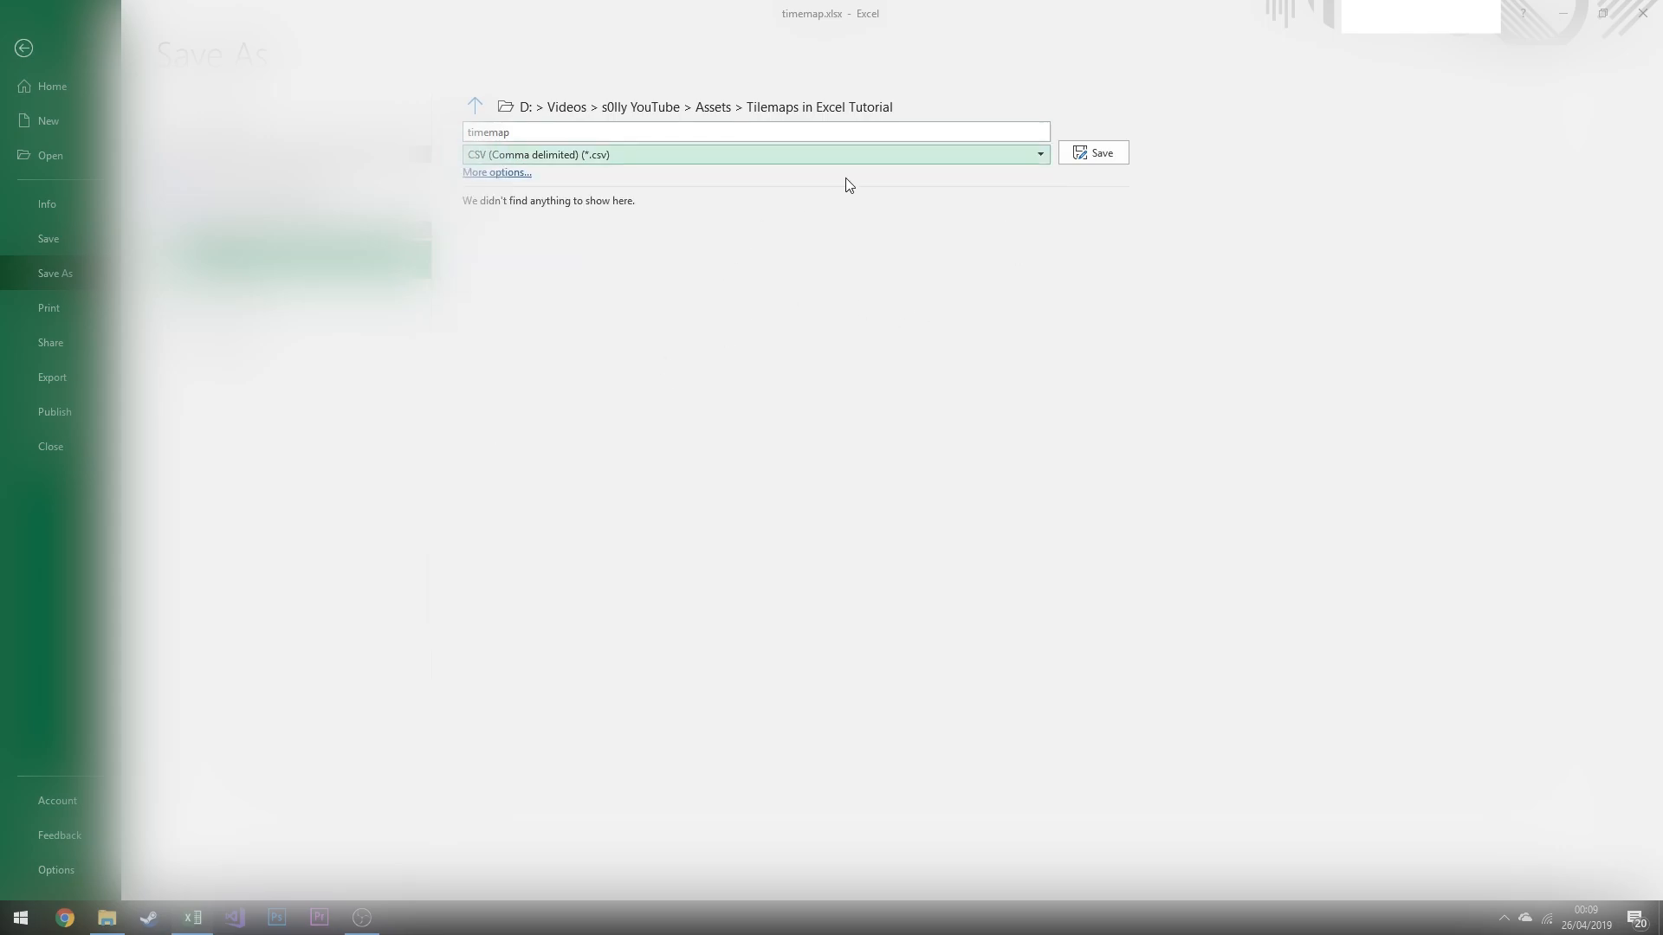
click(1113, 158)
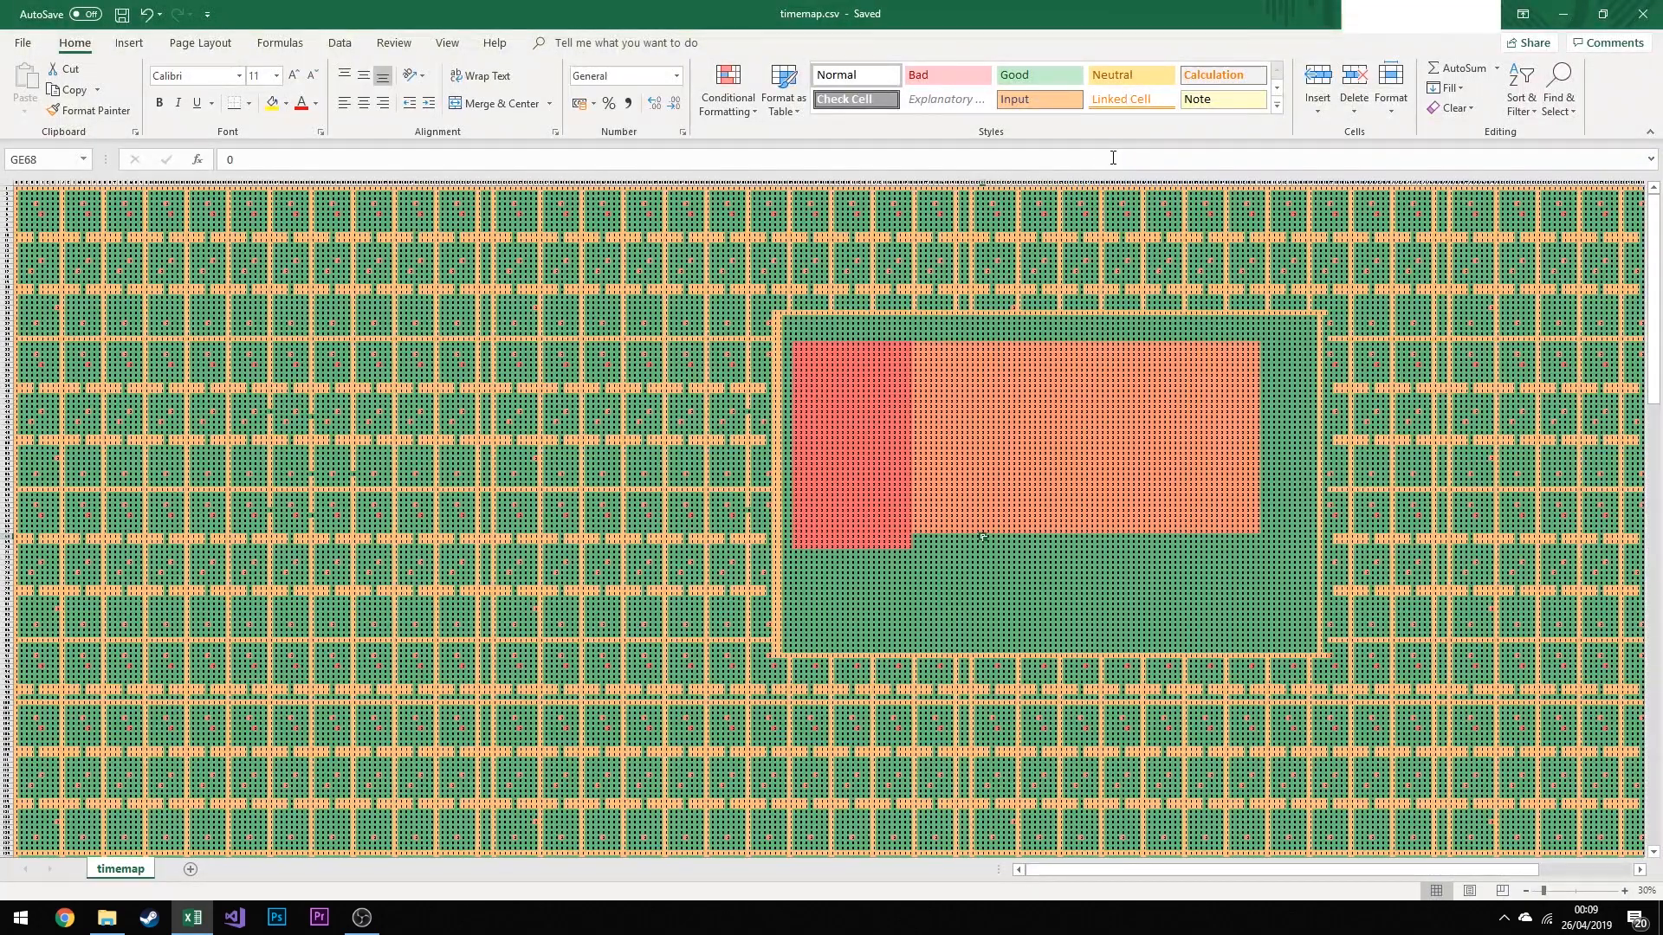
click(914, 262)
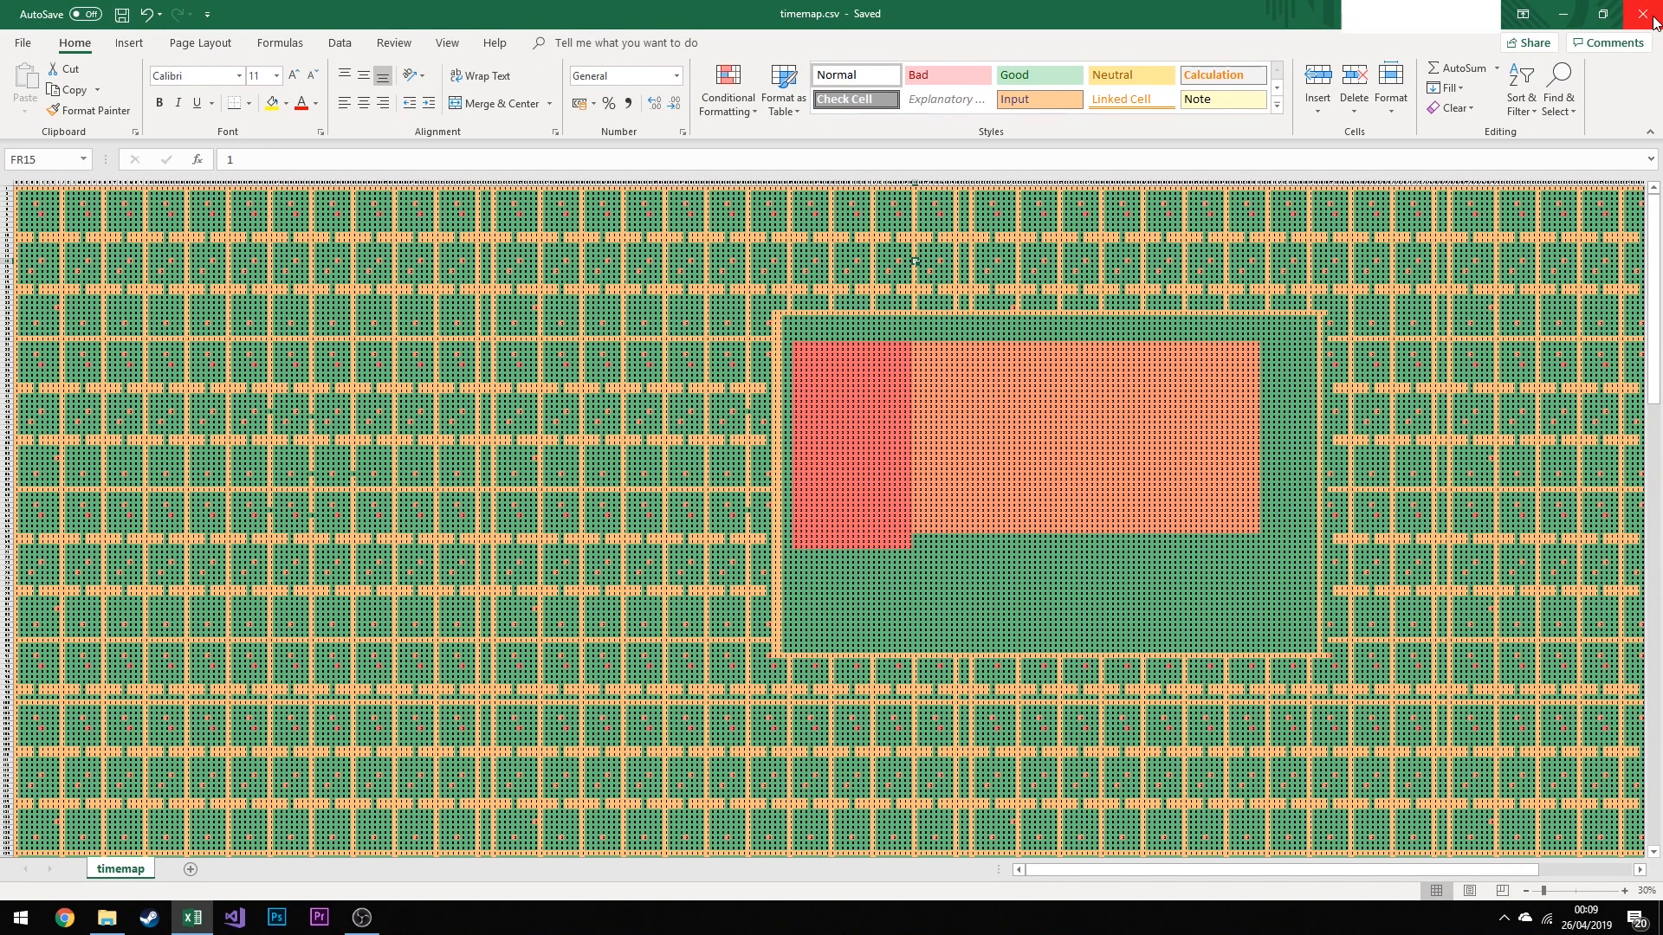
Close the timemap.csv workbook and bring the Tilemaps in Excel Tutorial folder up in File Explorer
click(113, 915)
double_click(853, 171)
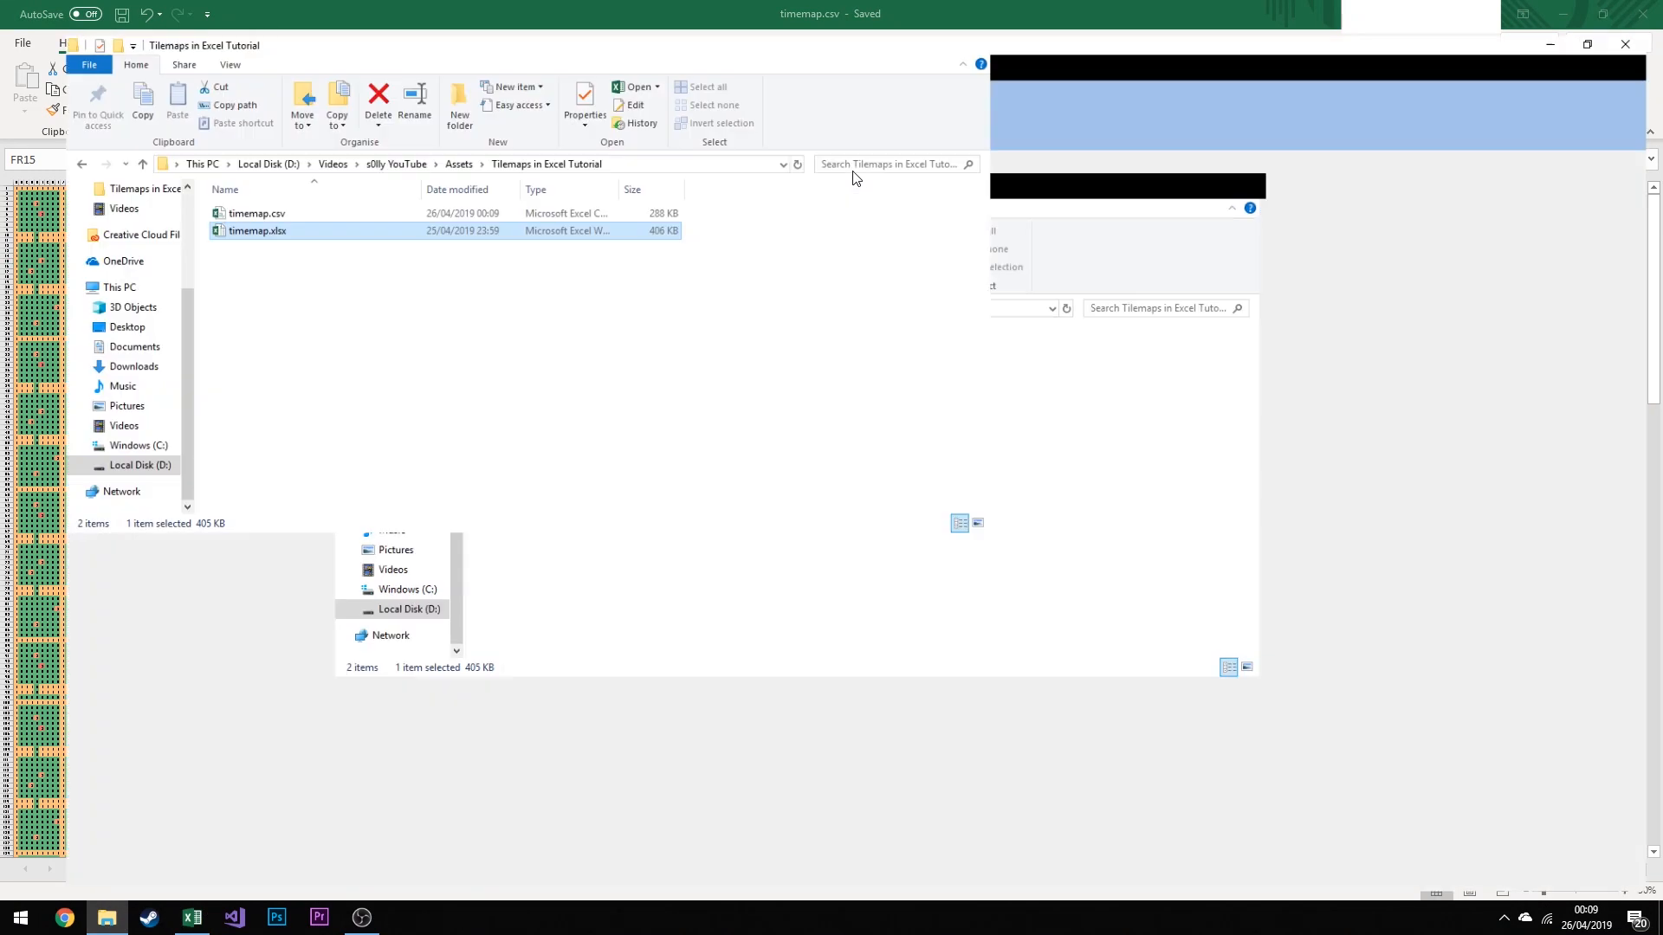
click(192, 917)
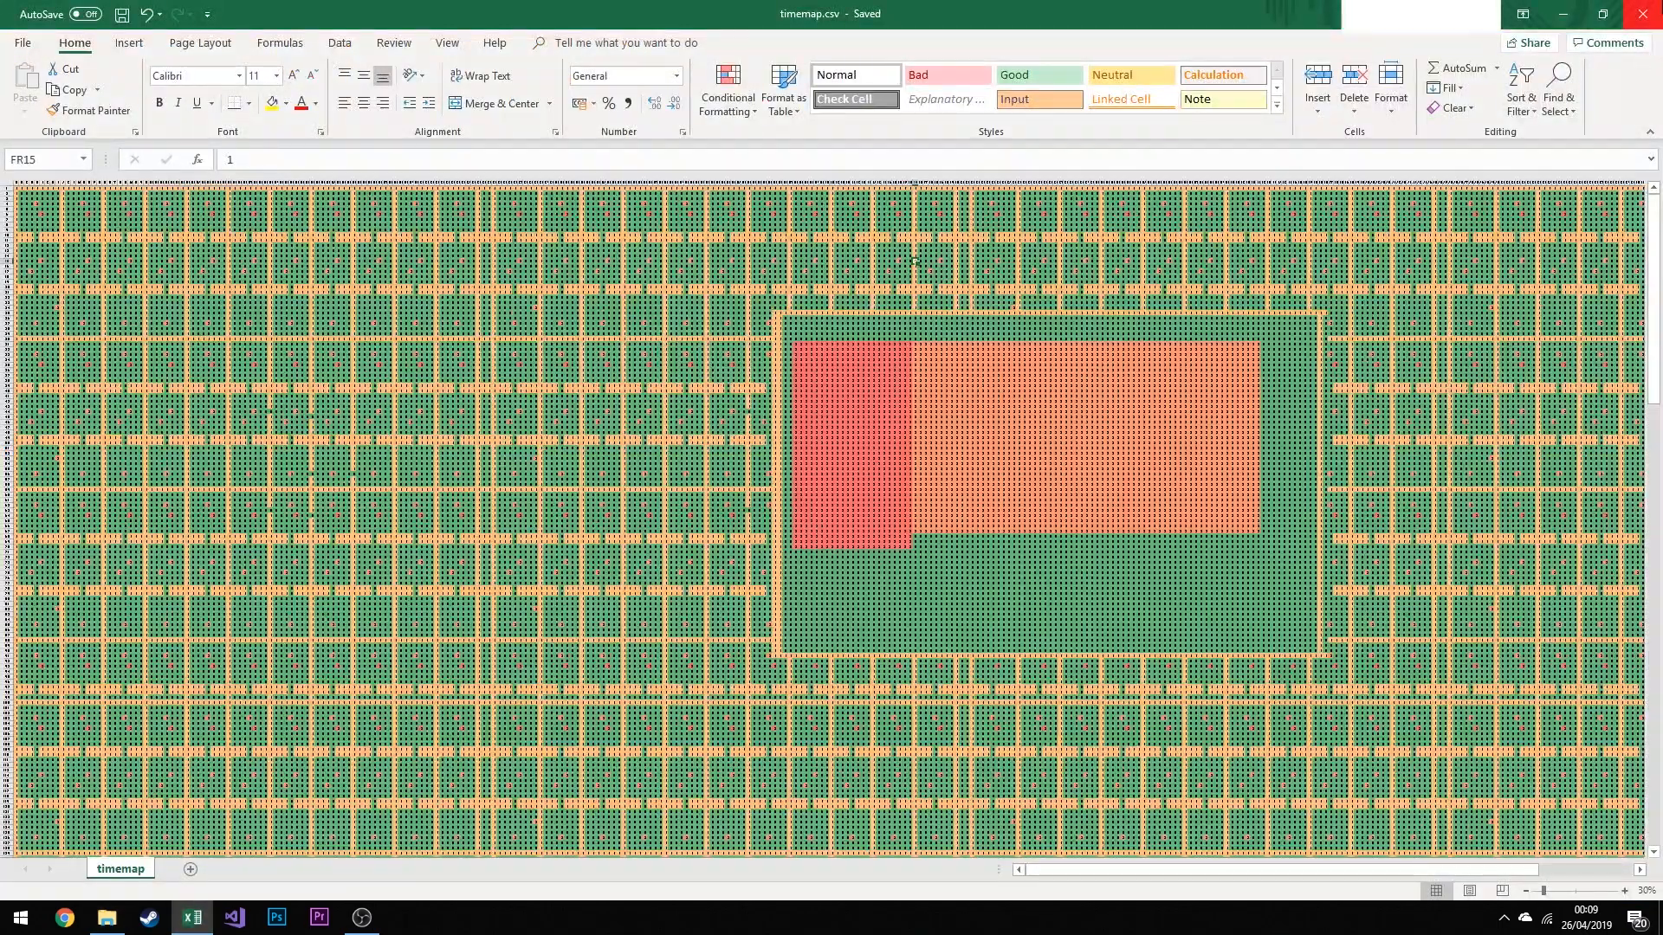
click(1655, 11)
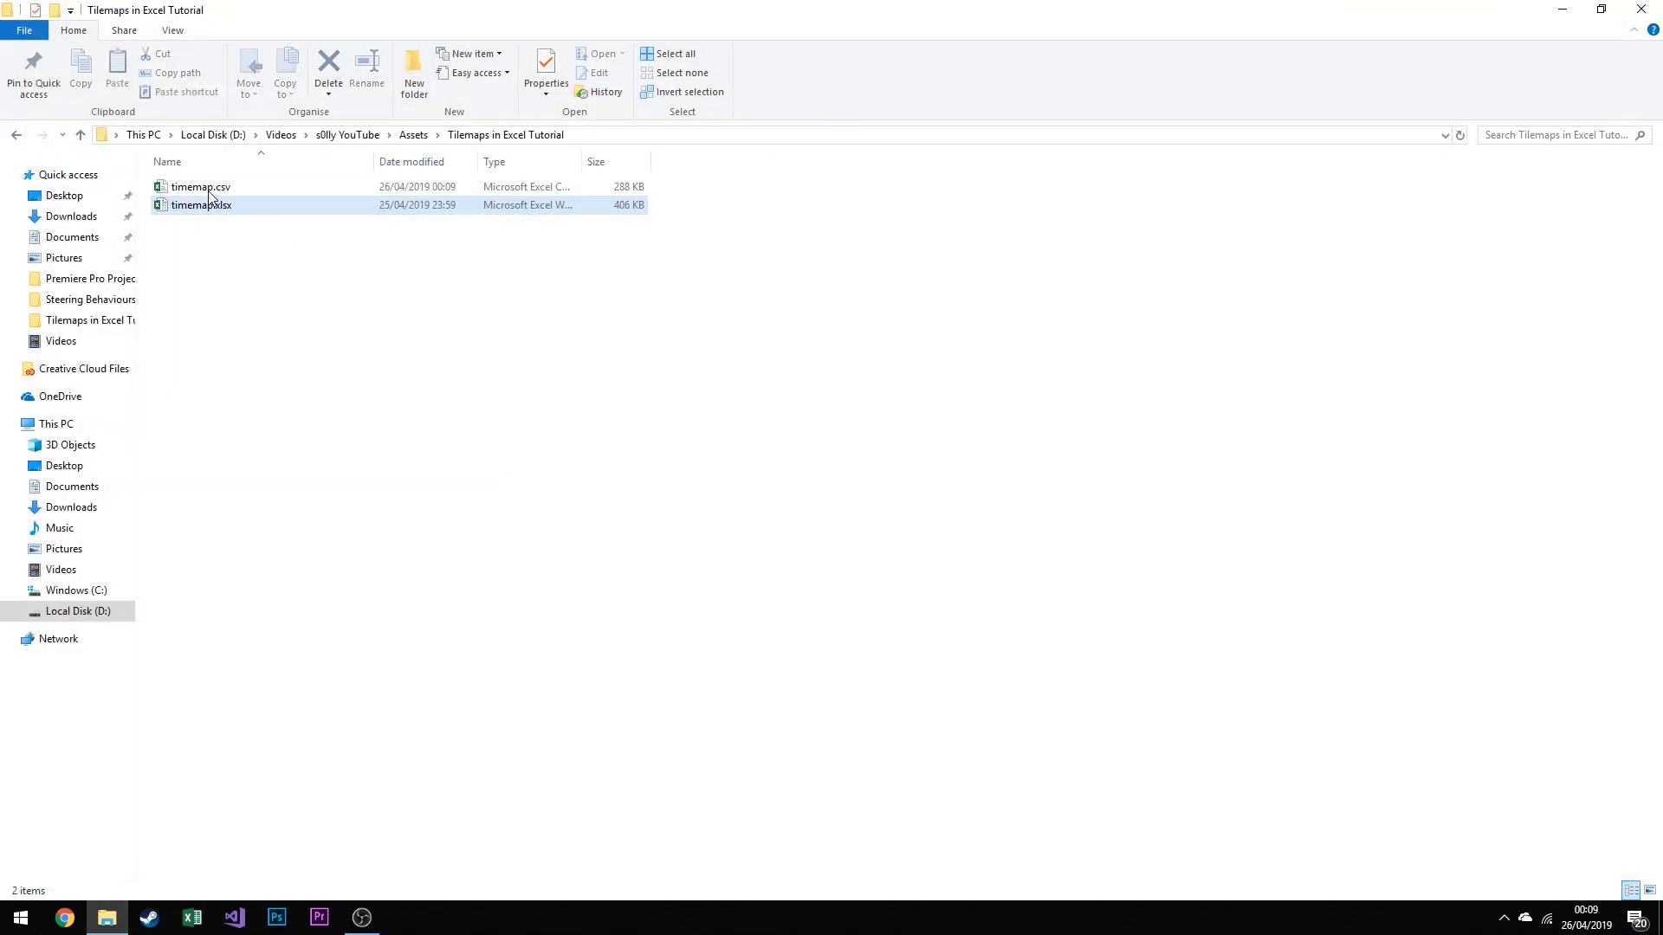
Check the file properties of timemap.csv and close them
click(209, 191)
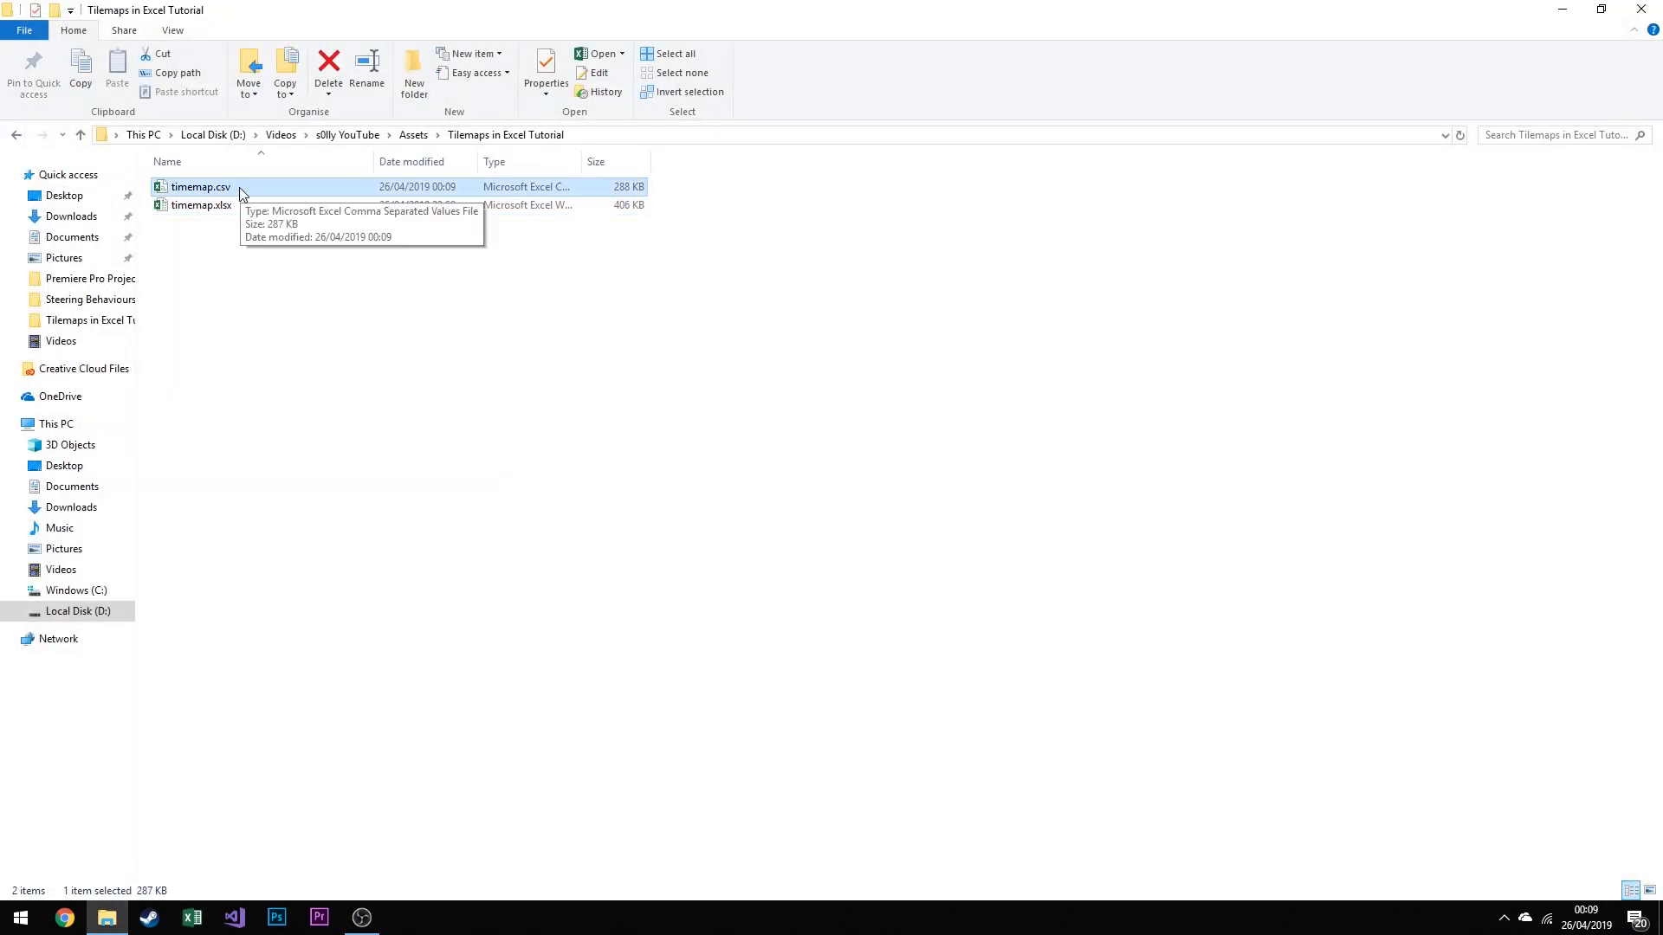
right_click(235, 192)
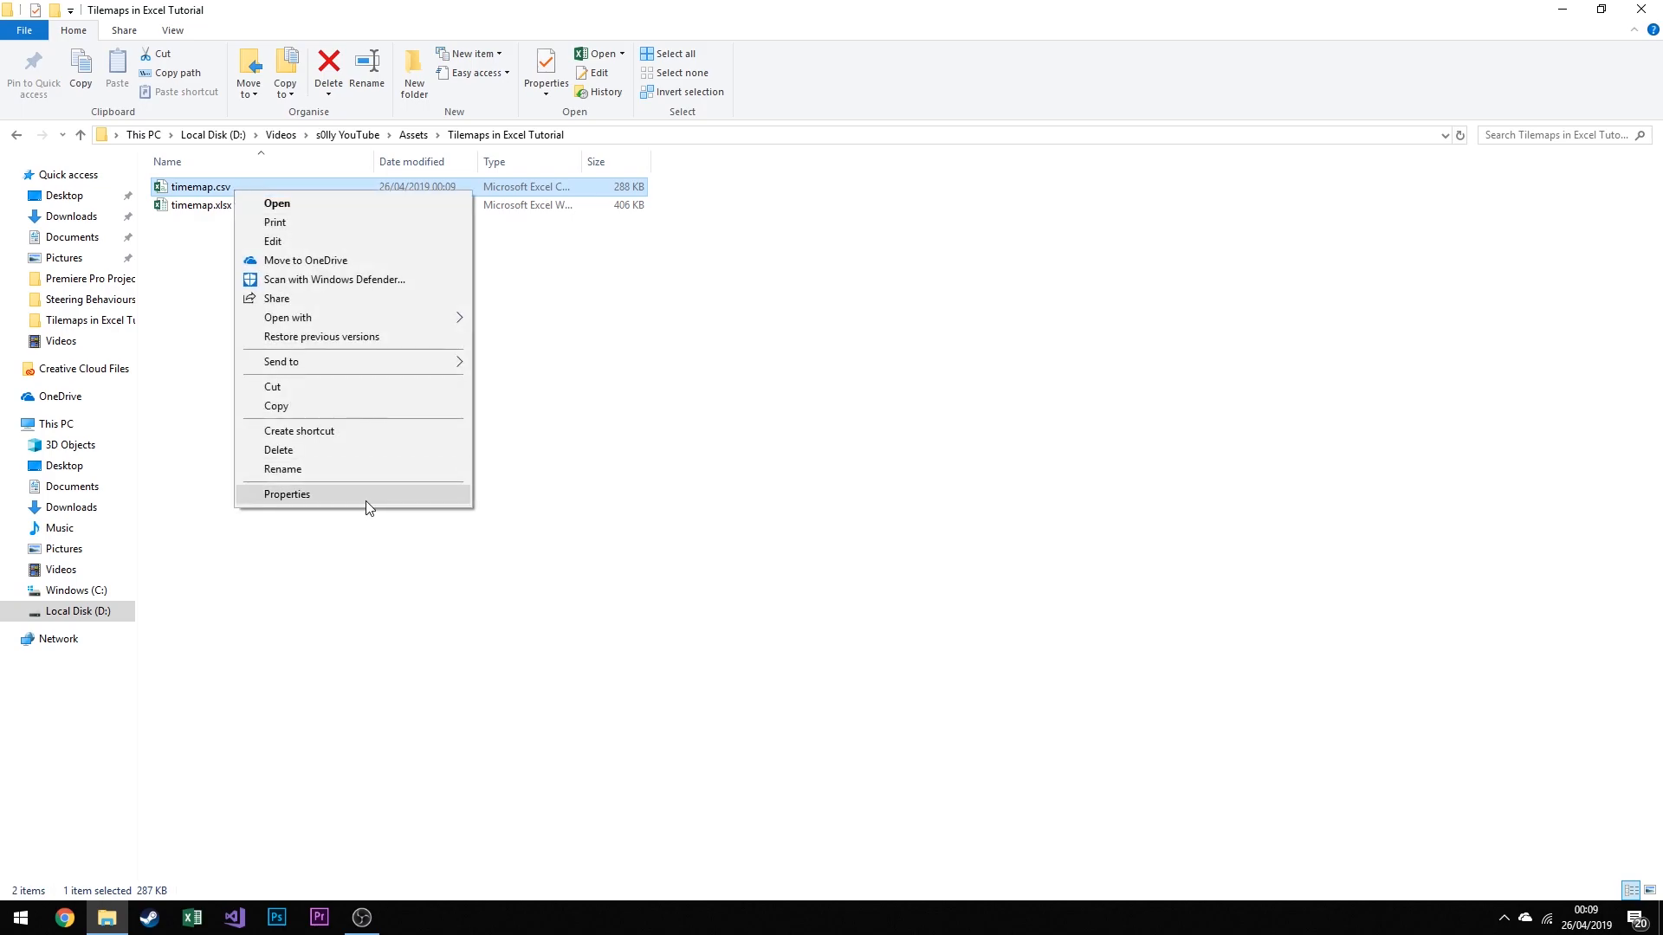
click(351, 494)
click(429, 611)
Rename timemap.csv to timemap.txt and accept the change of file extension
right_click(241, 191)
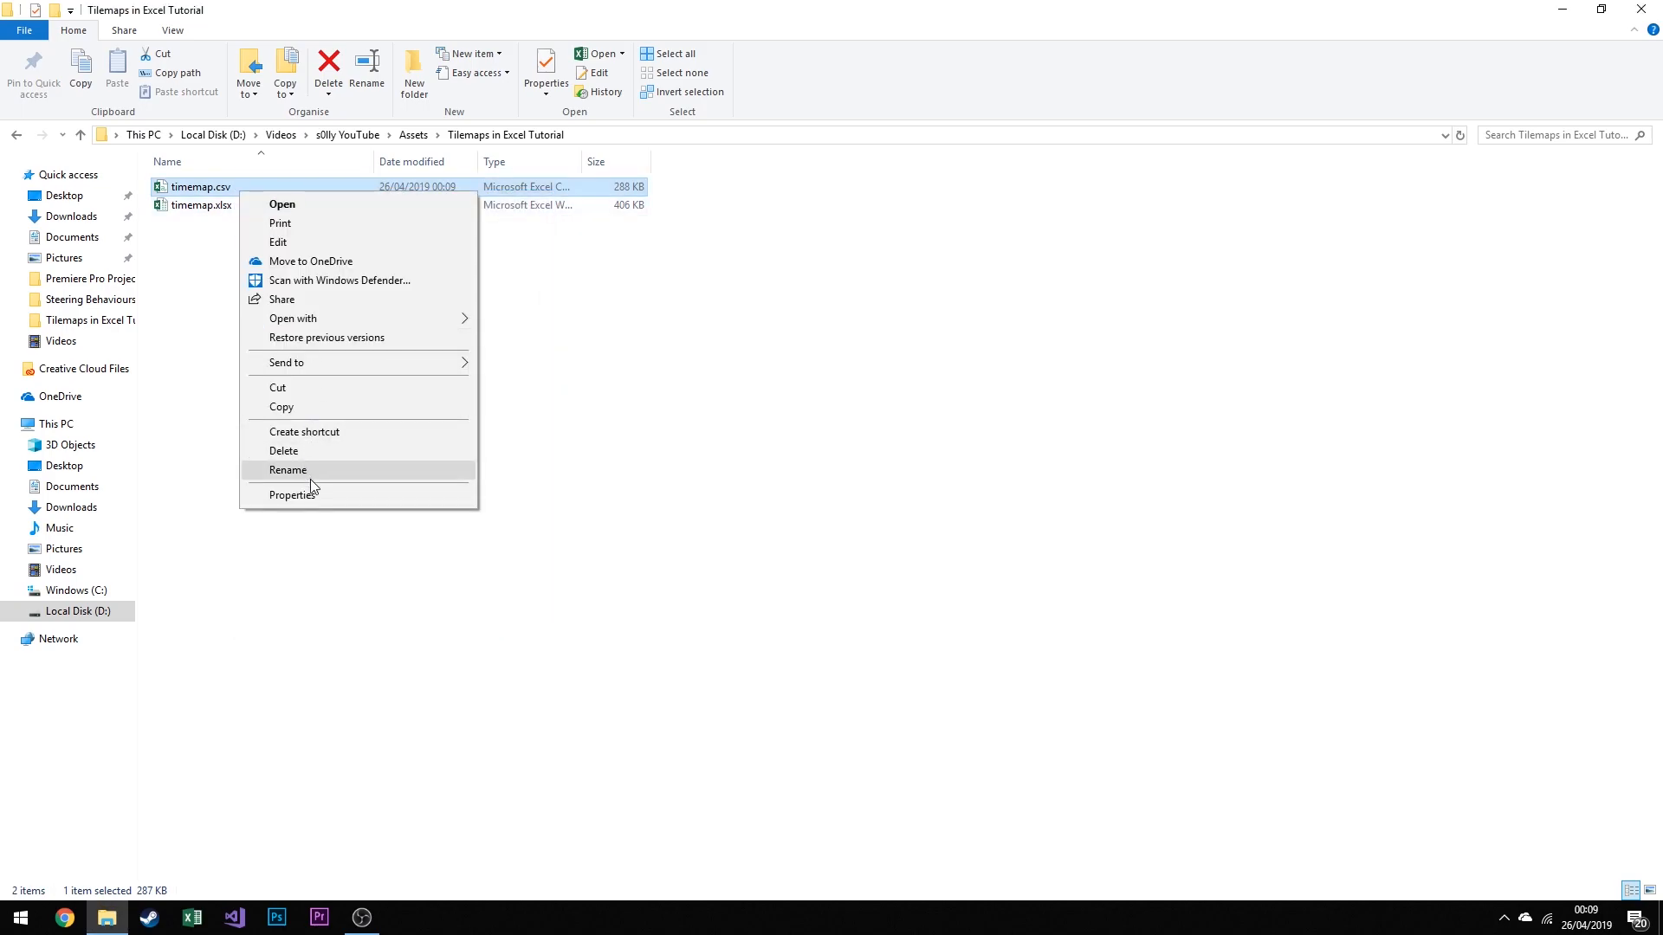
click(314, 471)
click(242, 188)
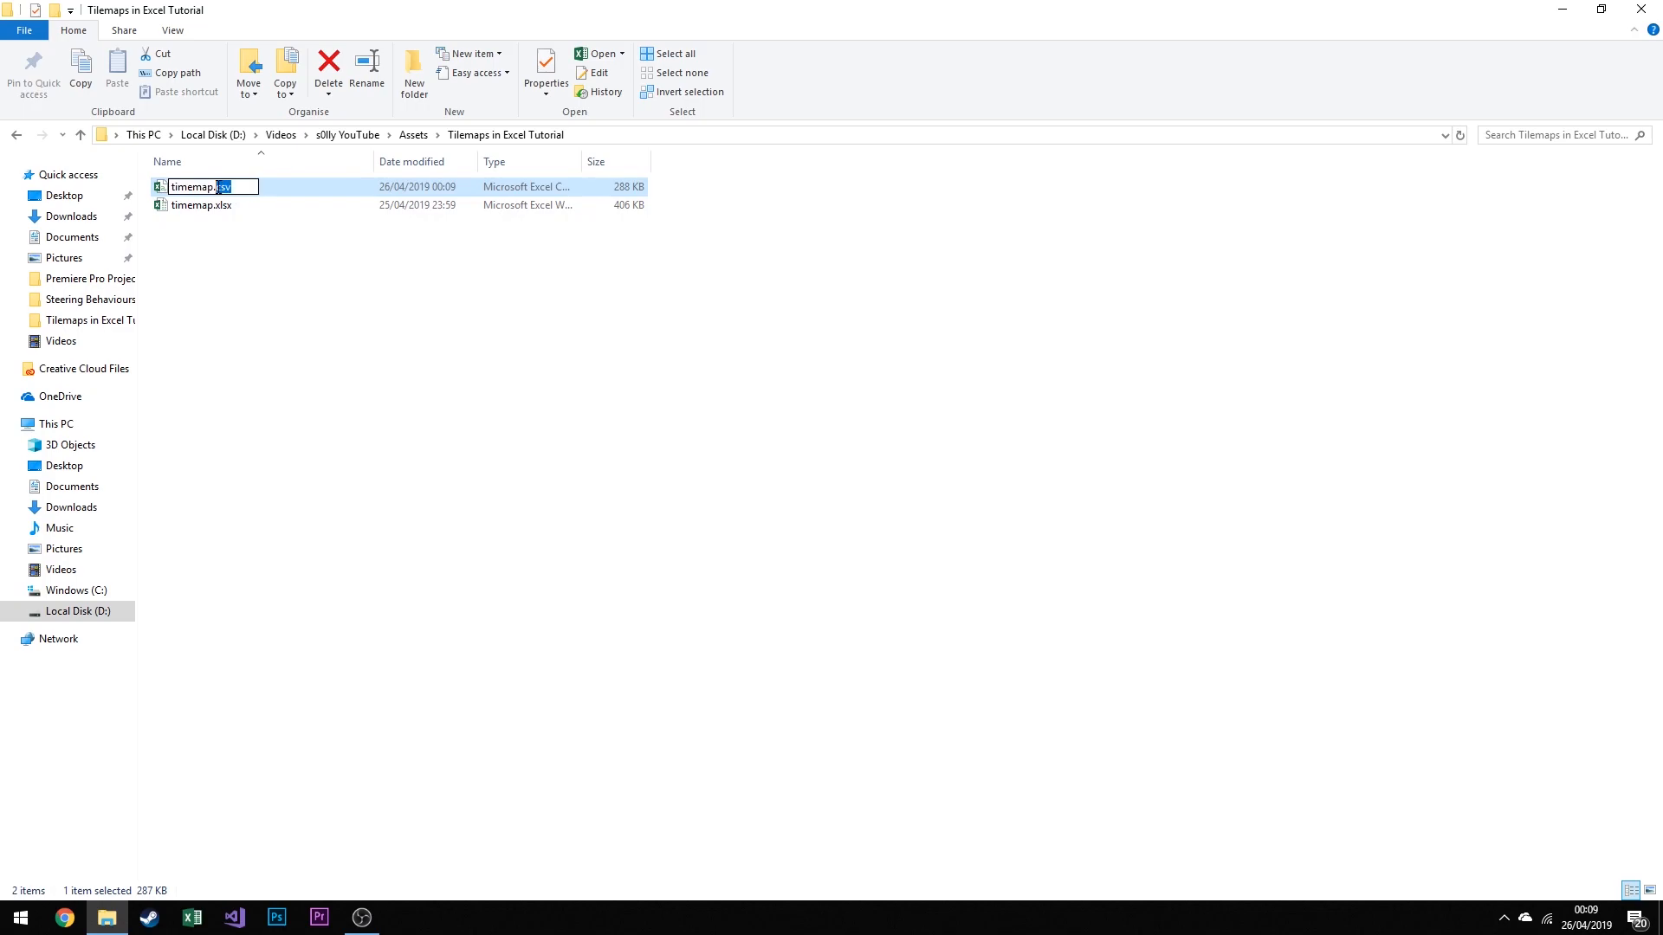
key(BackSpace)
key(BackSpace)
key(BackSpace)
text(txt)
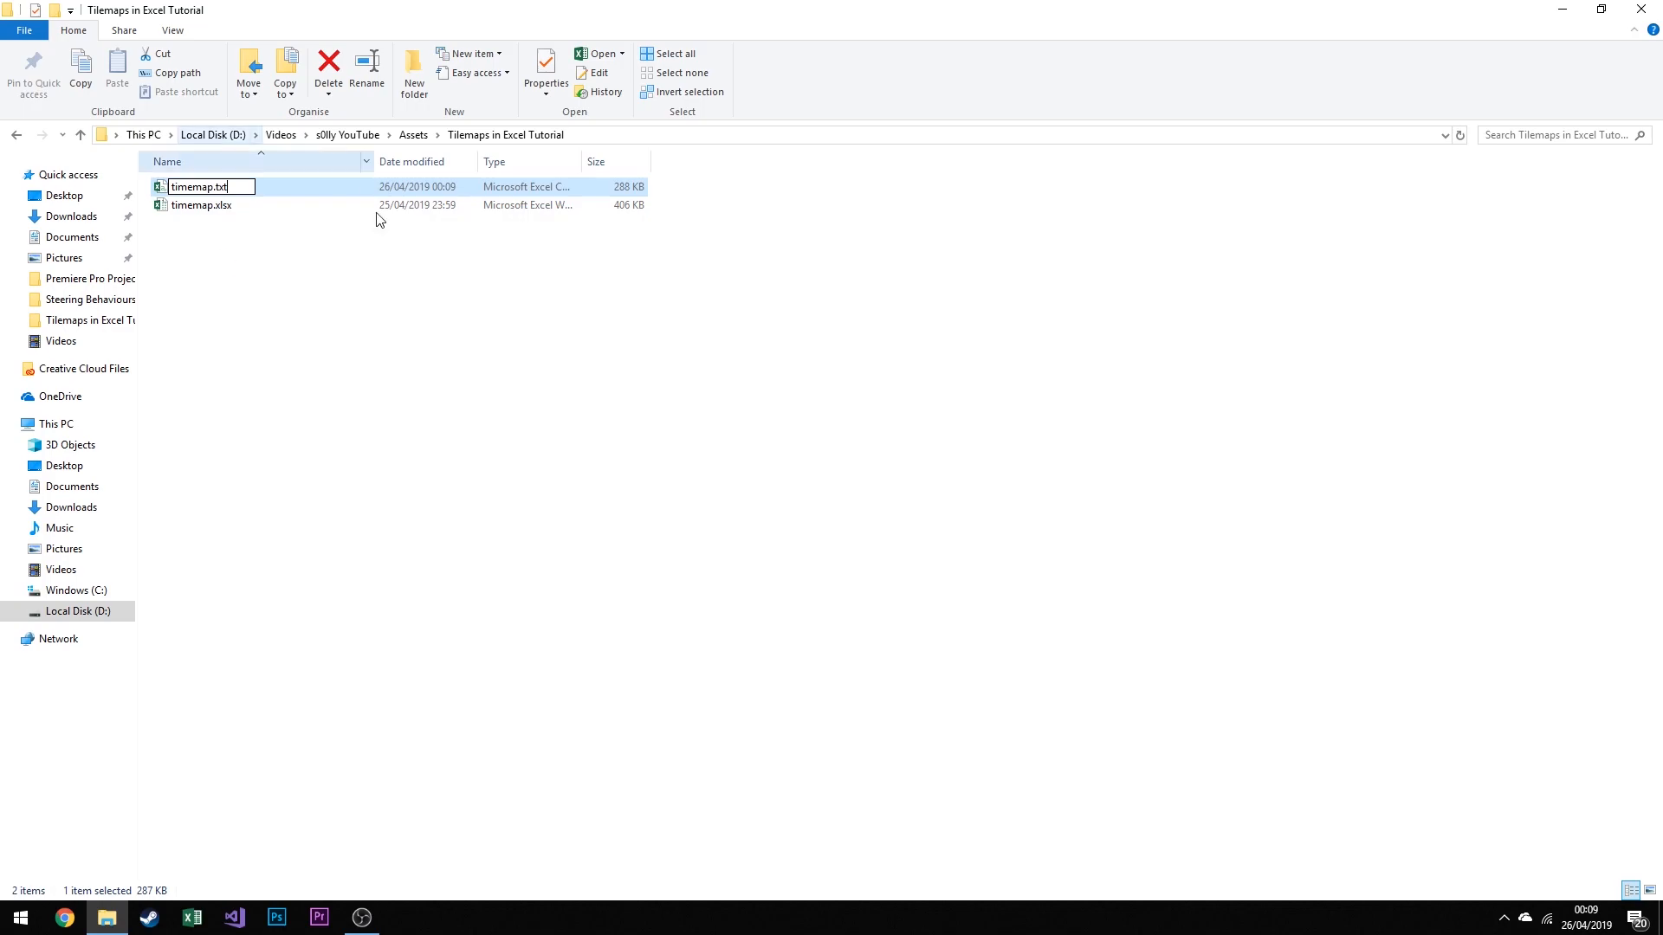
key(Return)
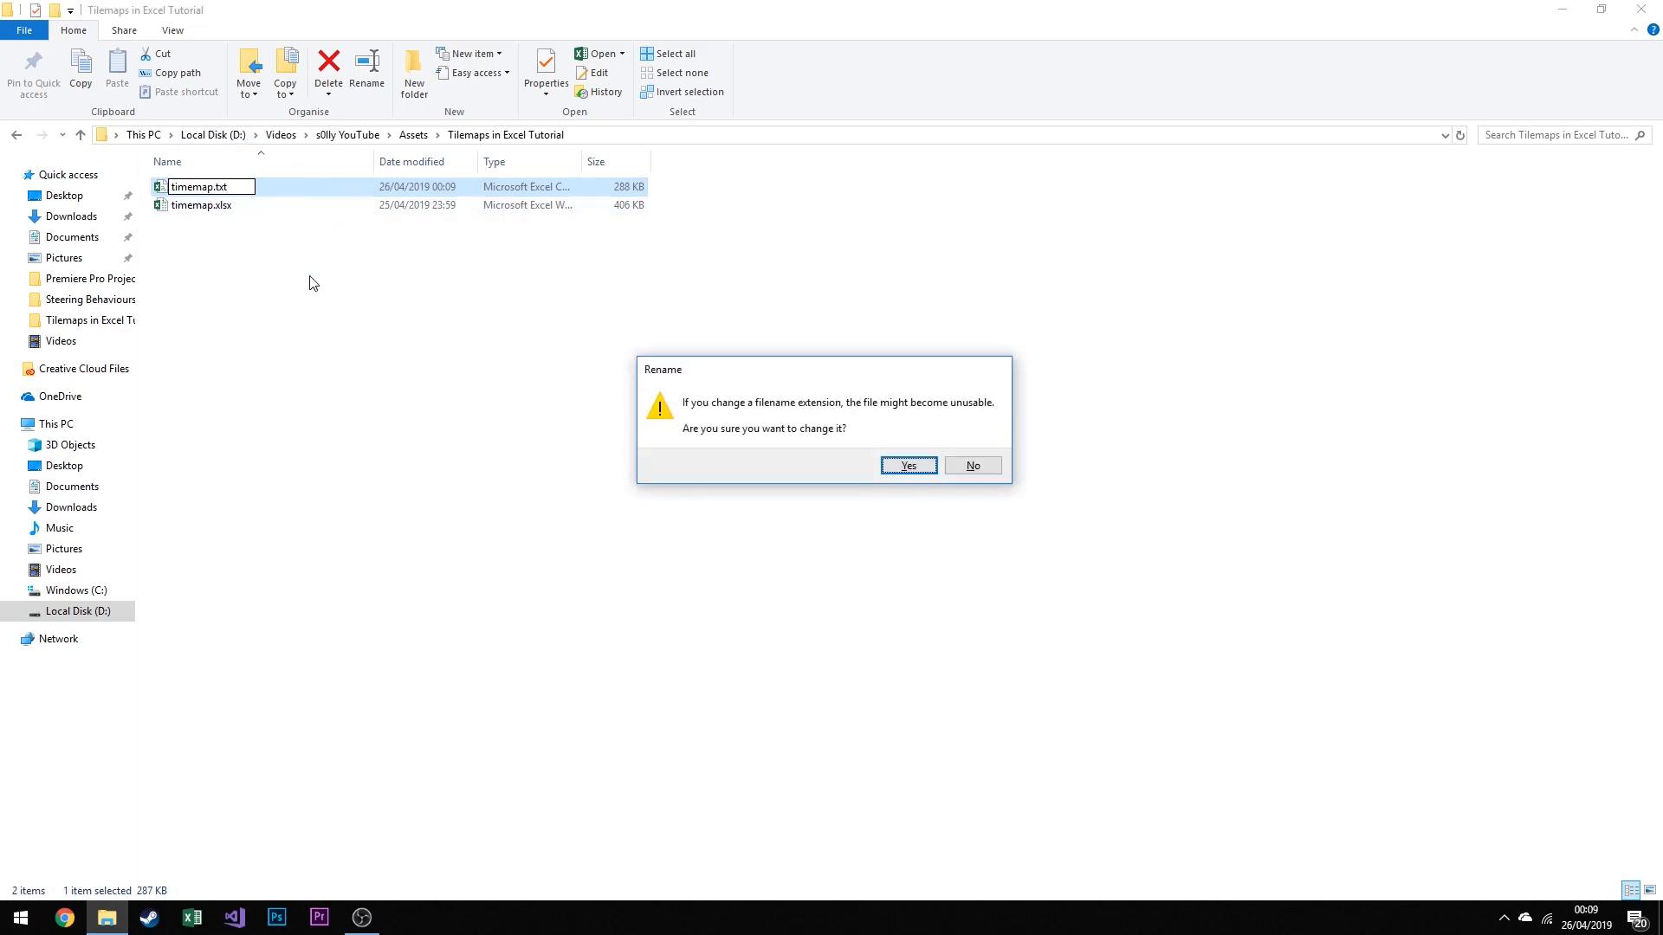
key(Return)
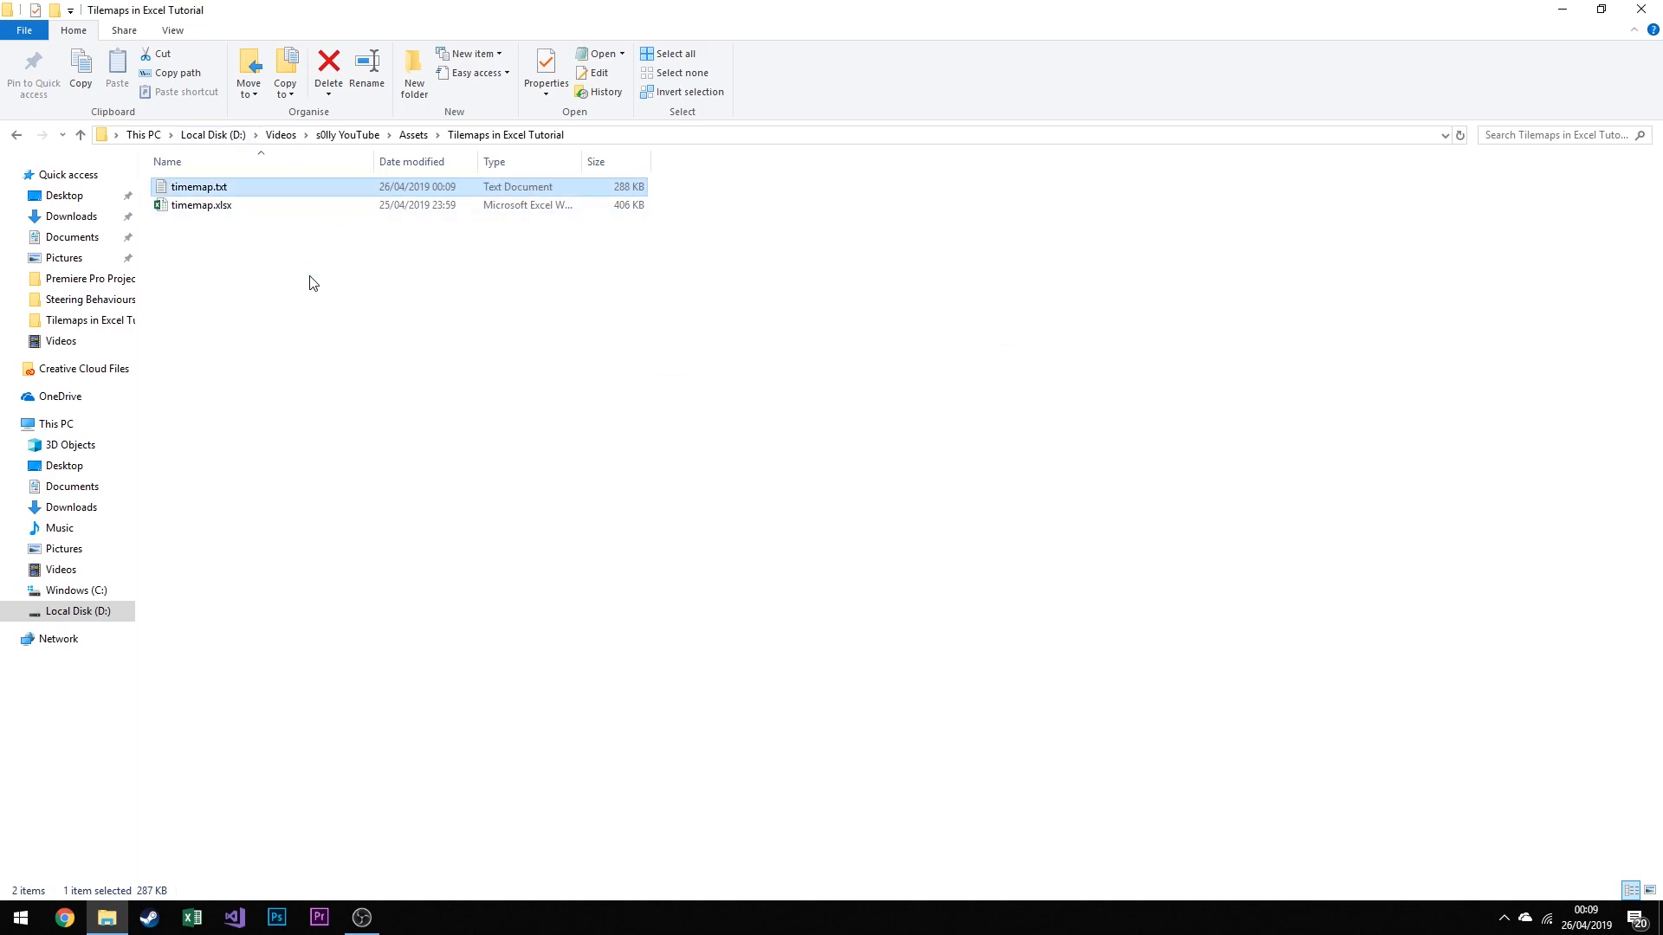
Open timemap.txt in Notepad and examine the comma-separated tile values, including the custom room's blocks of 2s and 3s
double_click(221, 188)
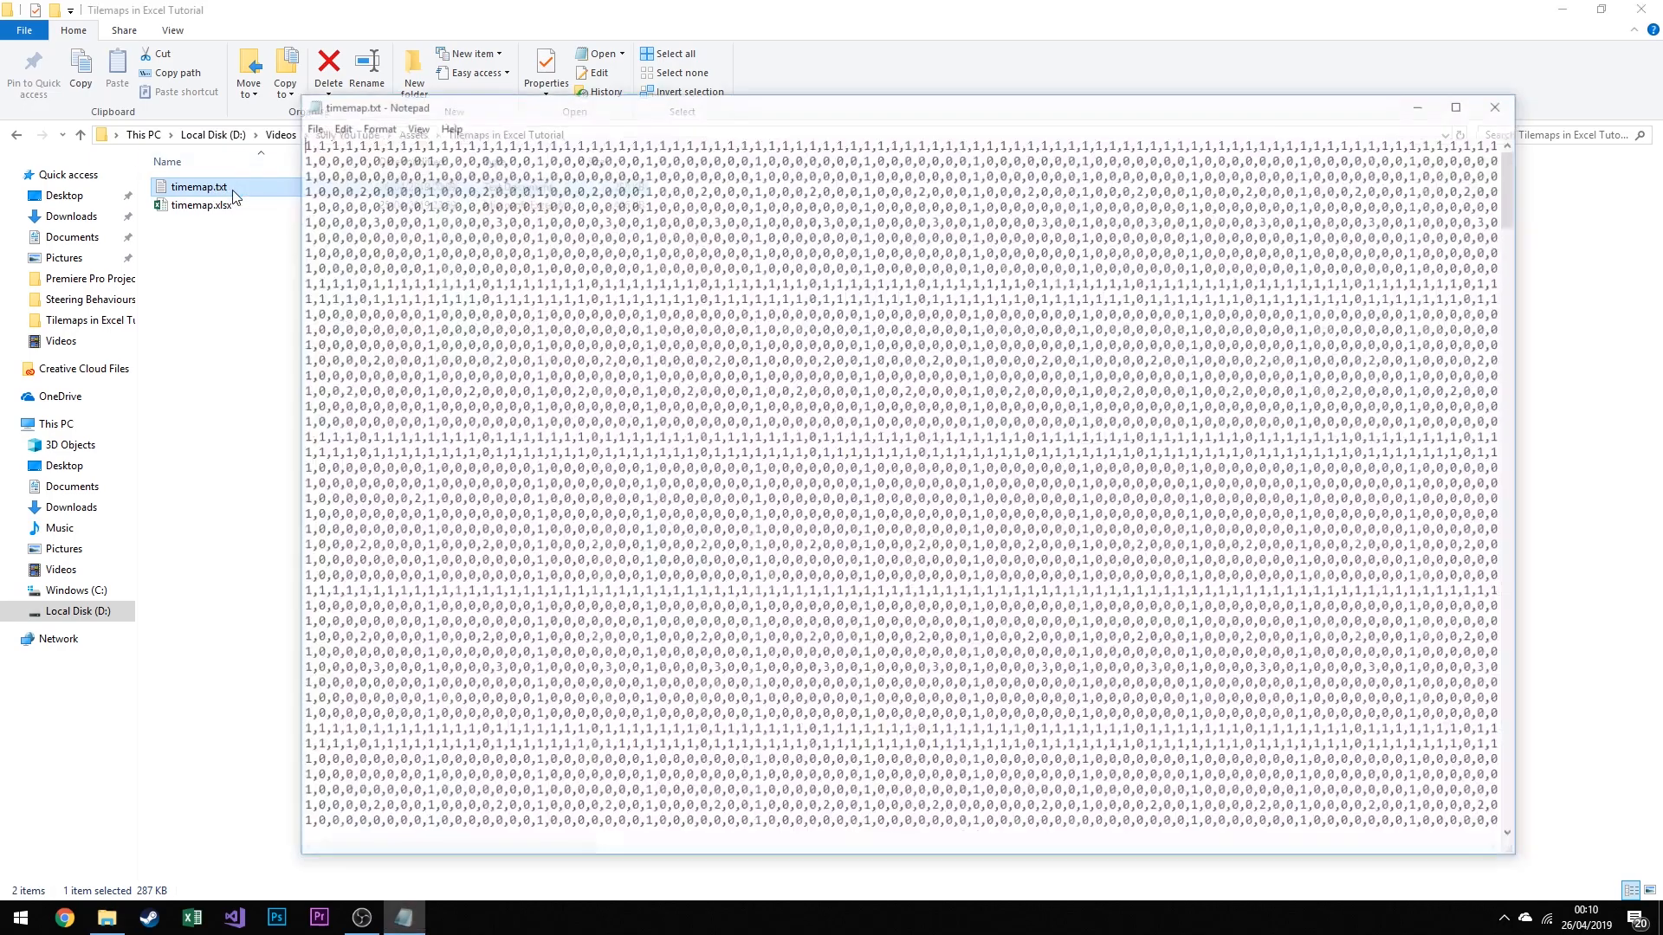
drag(297, 146, 416, 284)
click(442, 296)
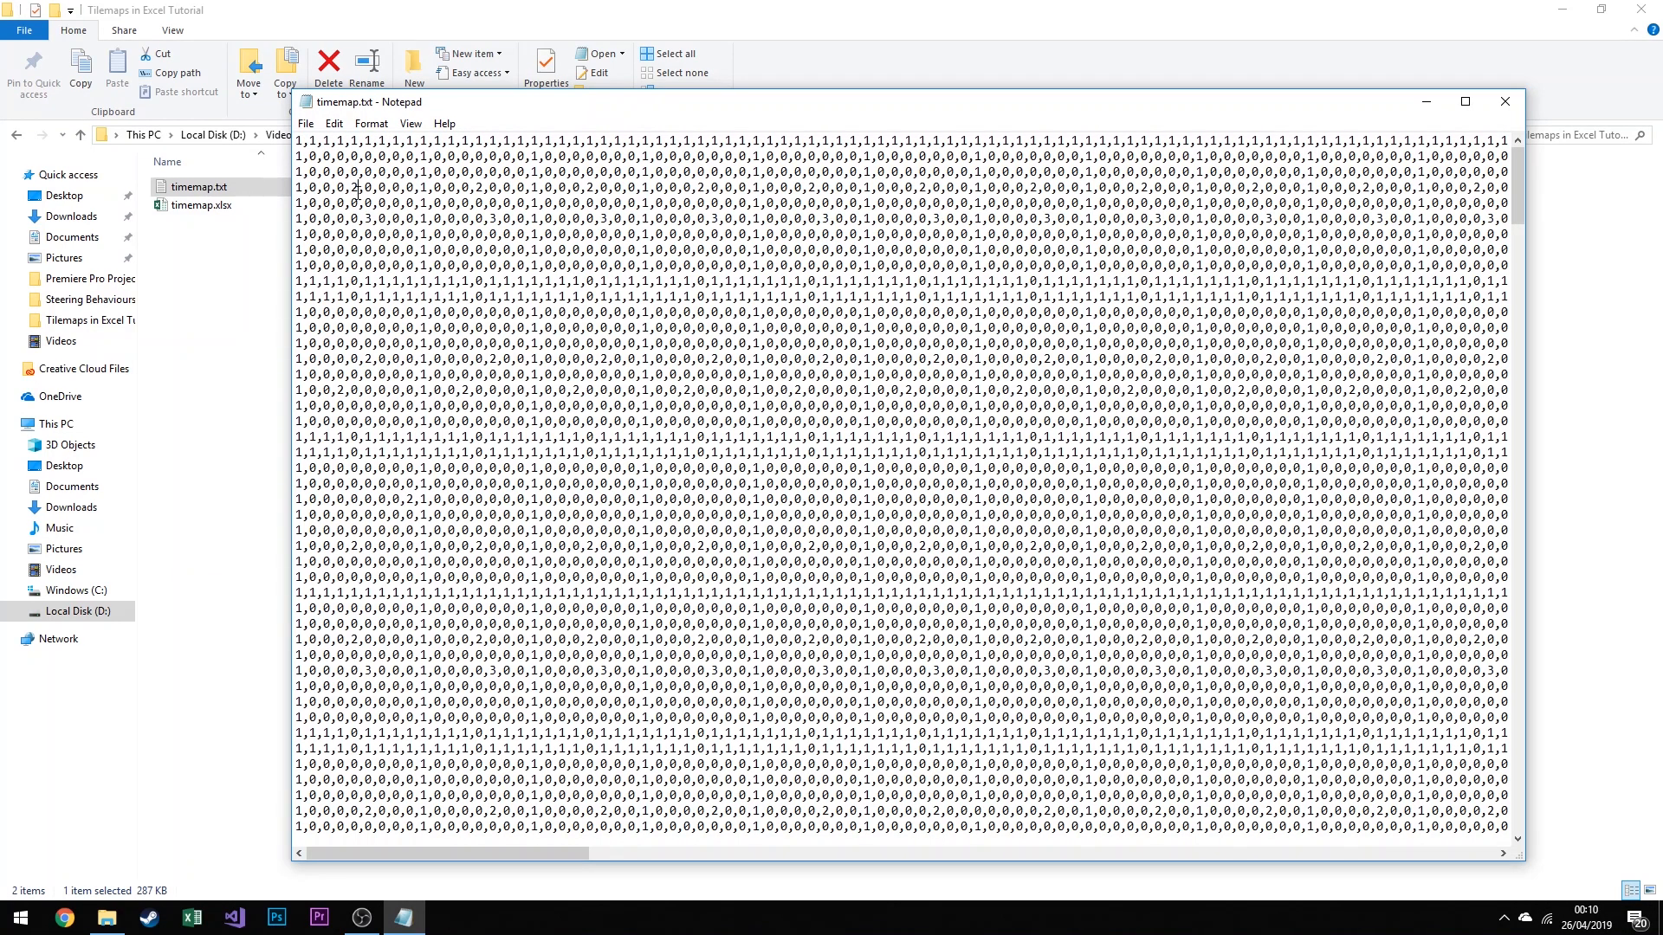
drag(380, 220, 358, 220)
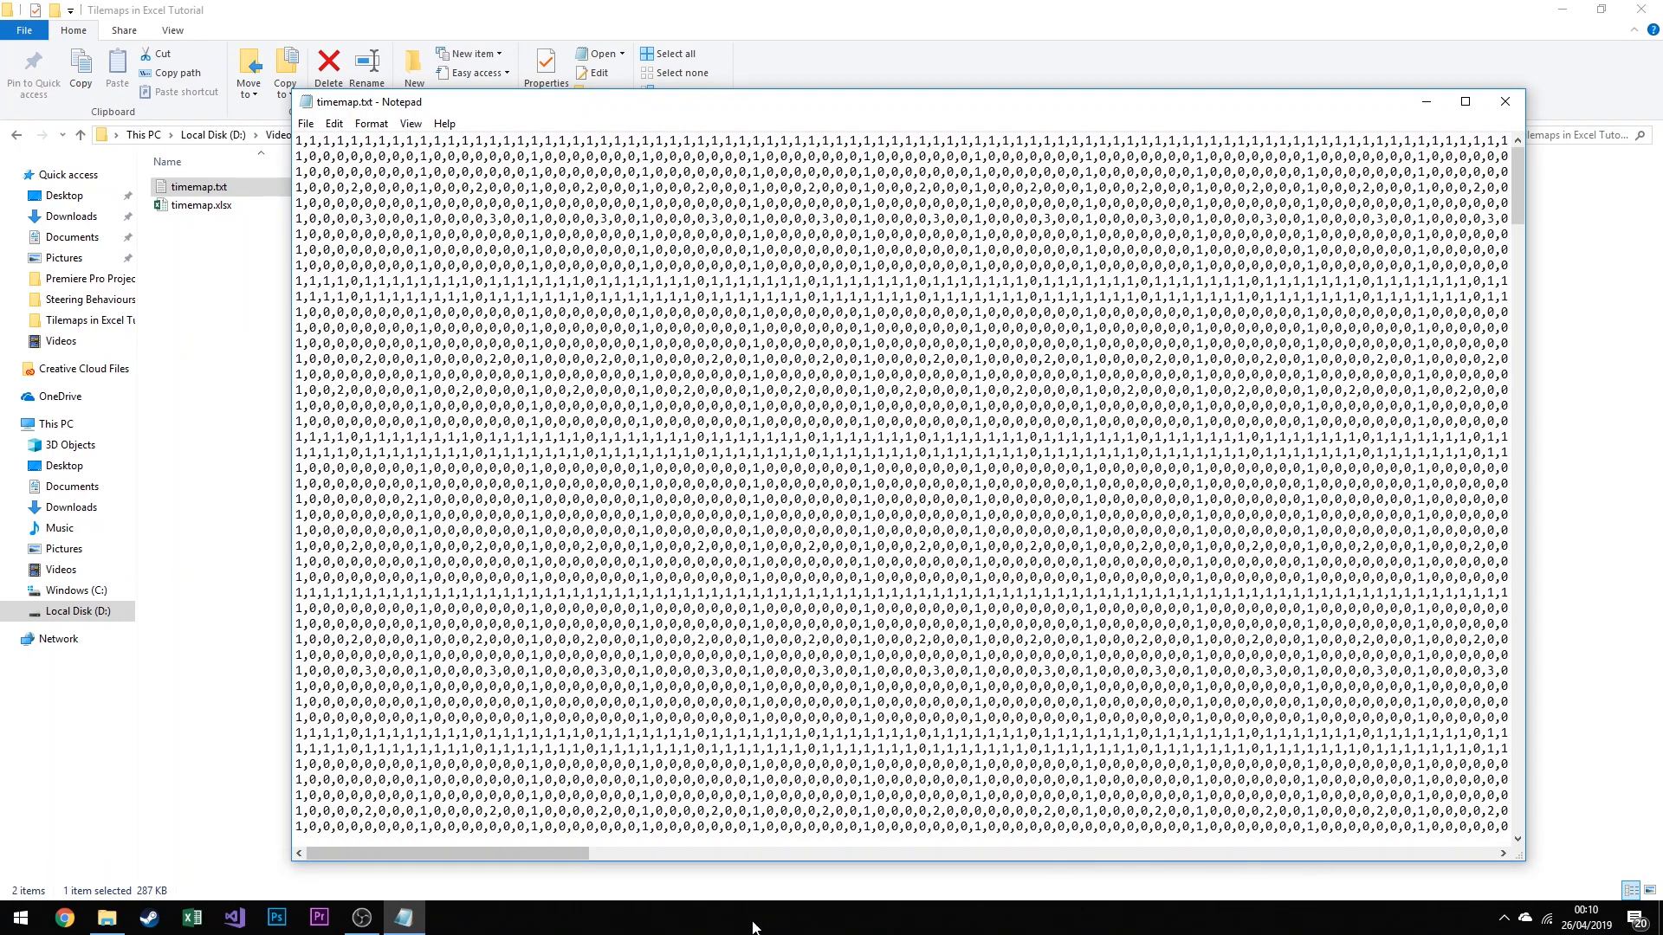
drag(565, 853, 1021, 849)
drag(1523, 218, 1523, 263)
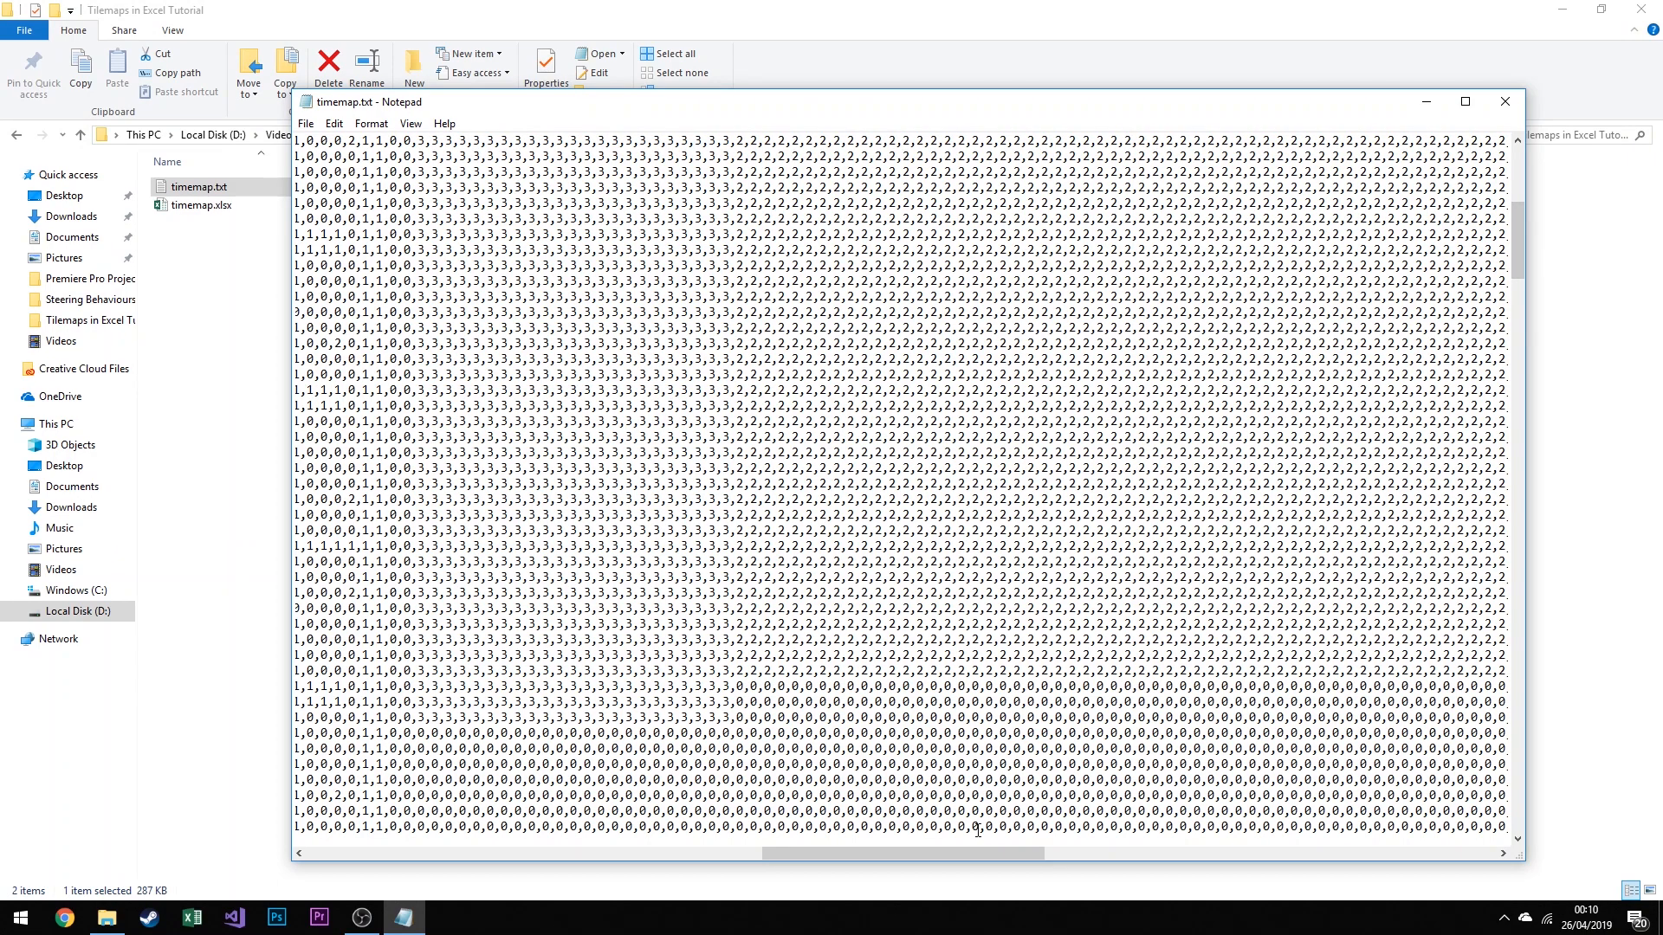
drag(979, 854, 1084, 850)
scroll(1086, 642, up, 3)
scroll(1111, 630, down, 2)
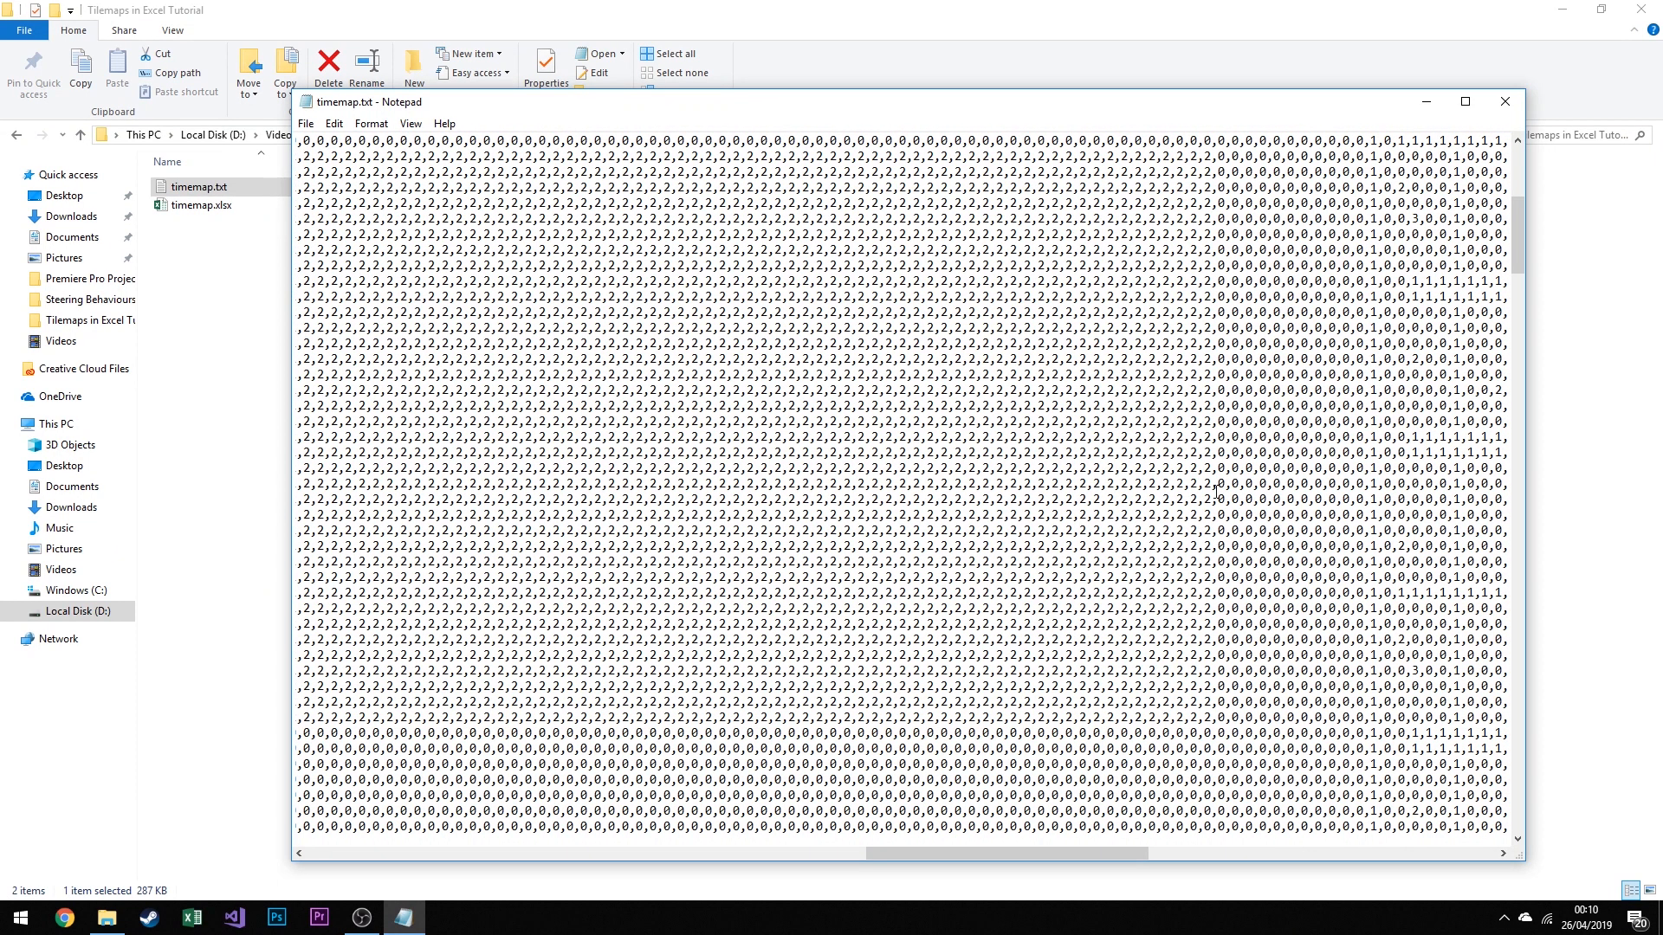
drag(1057, 854, 420, 855)
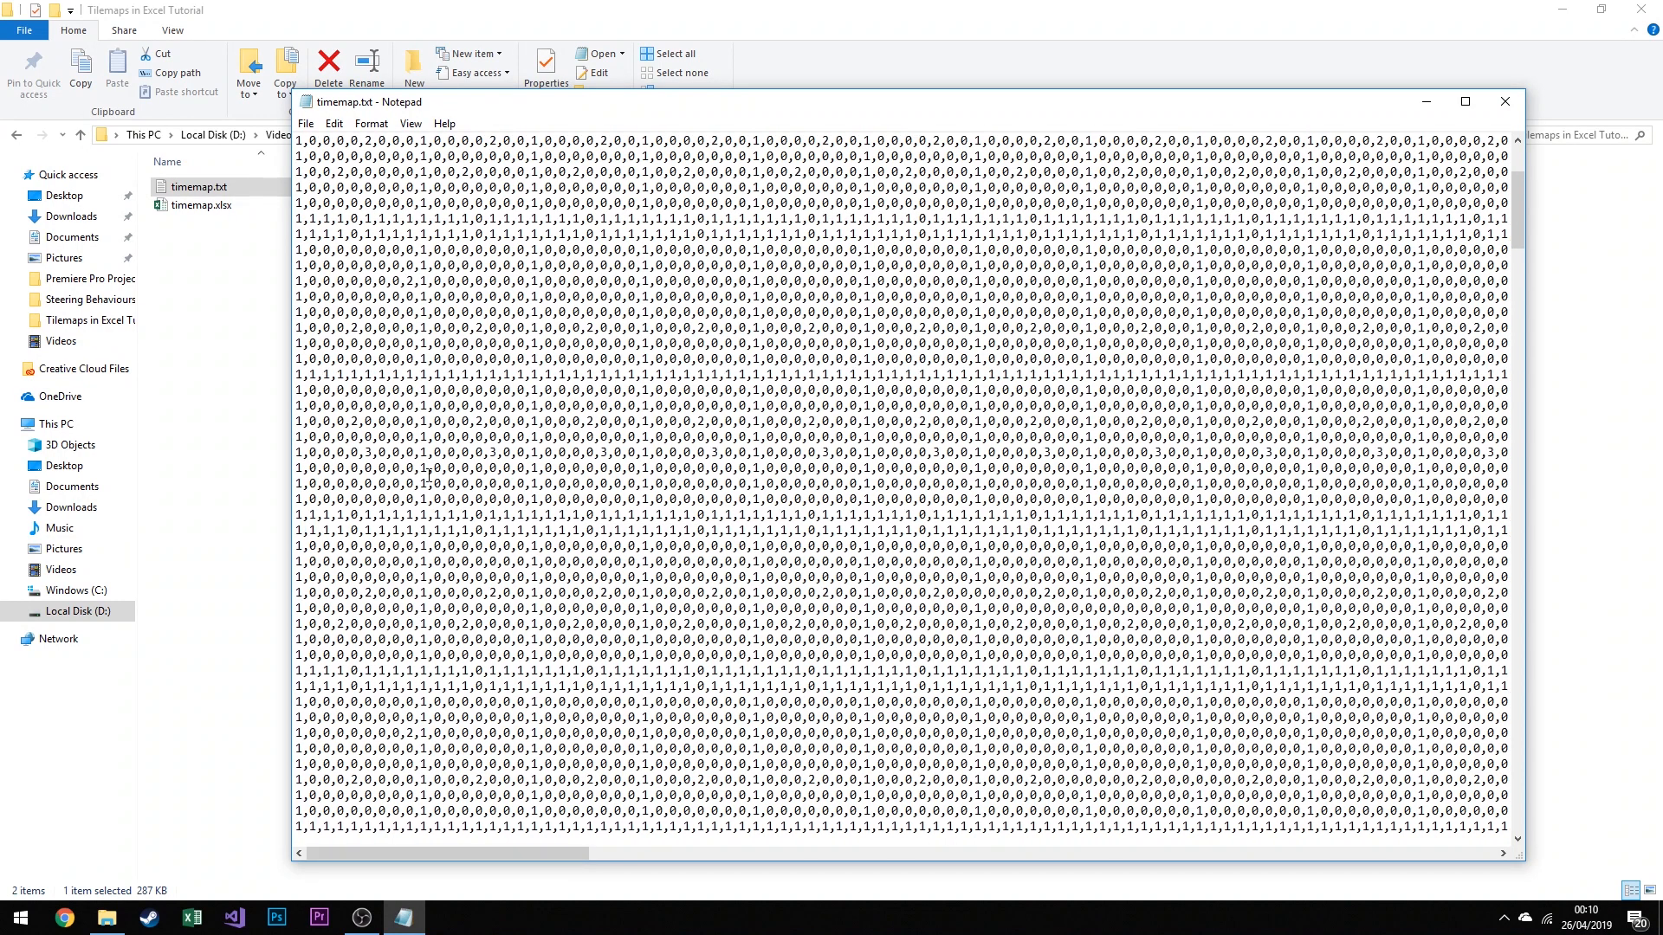
Examine how walls, floors and doorways of the small rooms appear as numbers in the first rows of the text map
drag(297, 142, 858, 360)
click(417, 297)
click(399, 203)
click(816, 445)
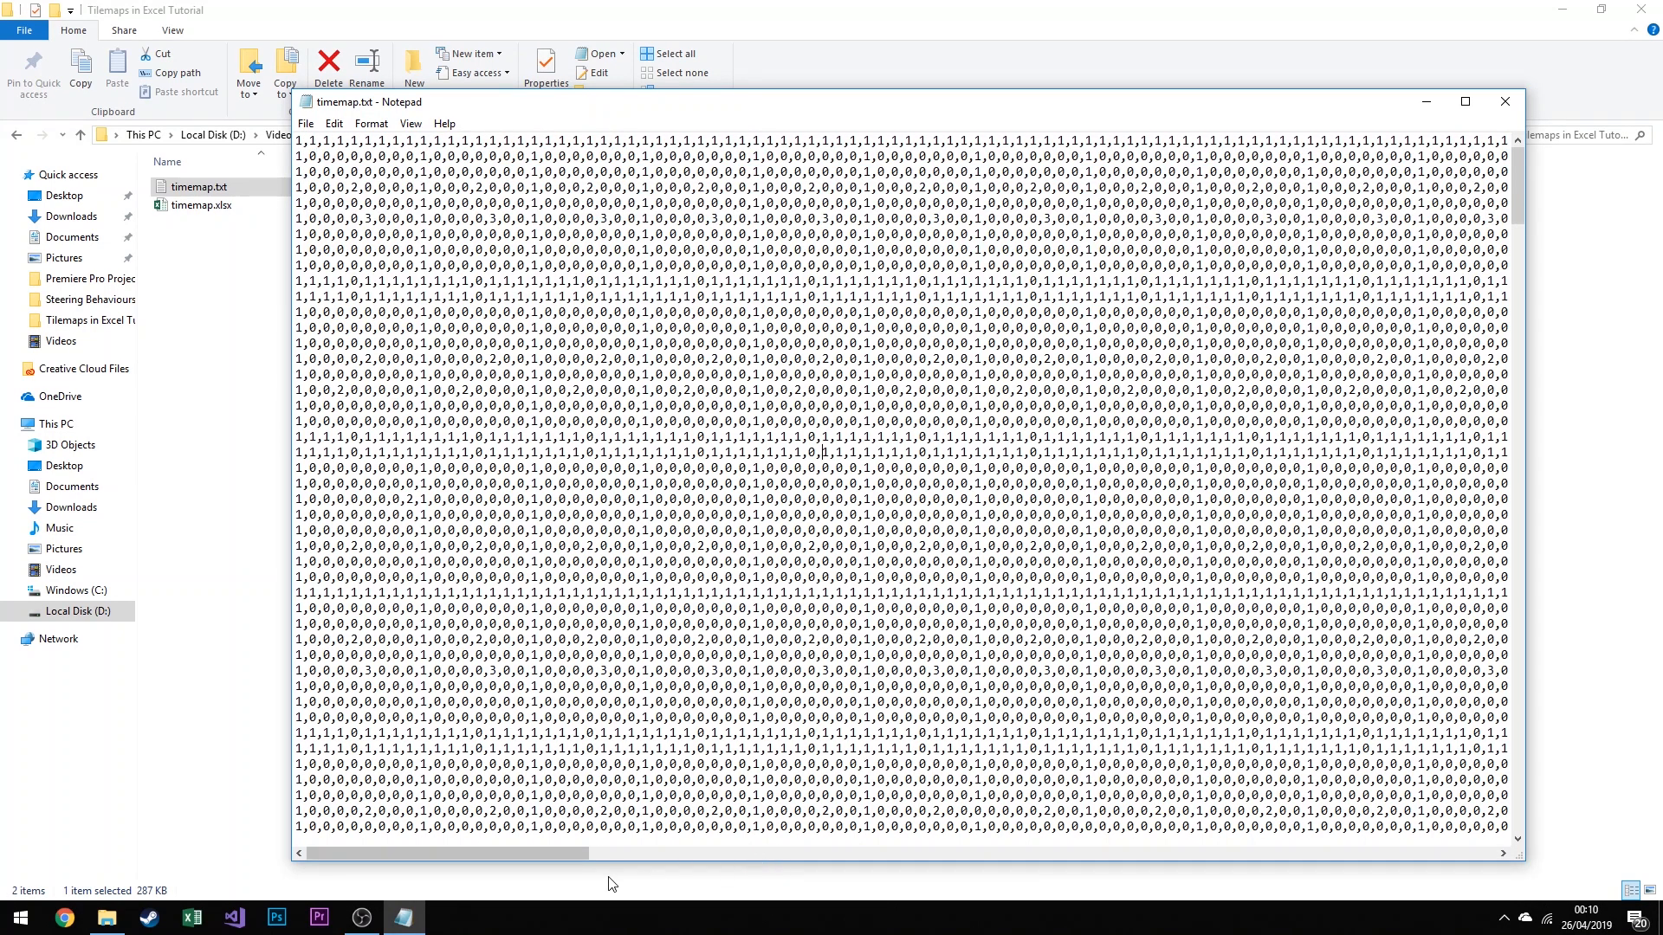
mouse_move(571, 855)
mouse_down()
mouse_move(1356, 855)
mouse_move(571, 855)
mouse_up()
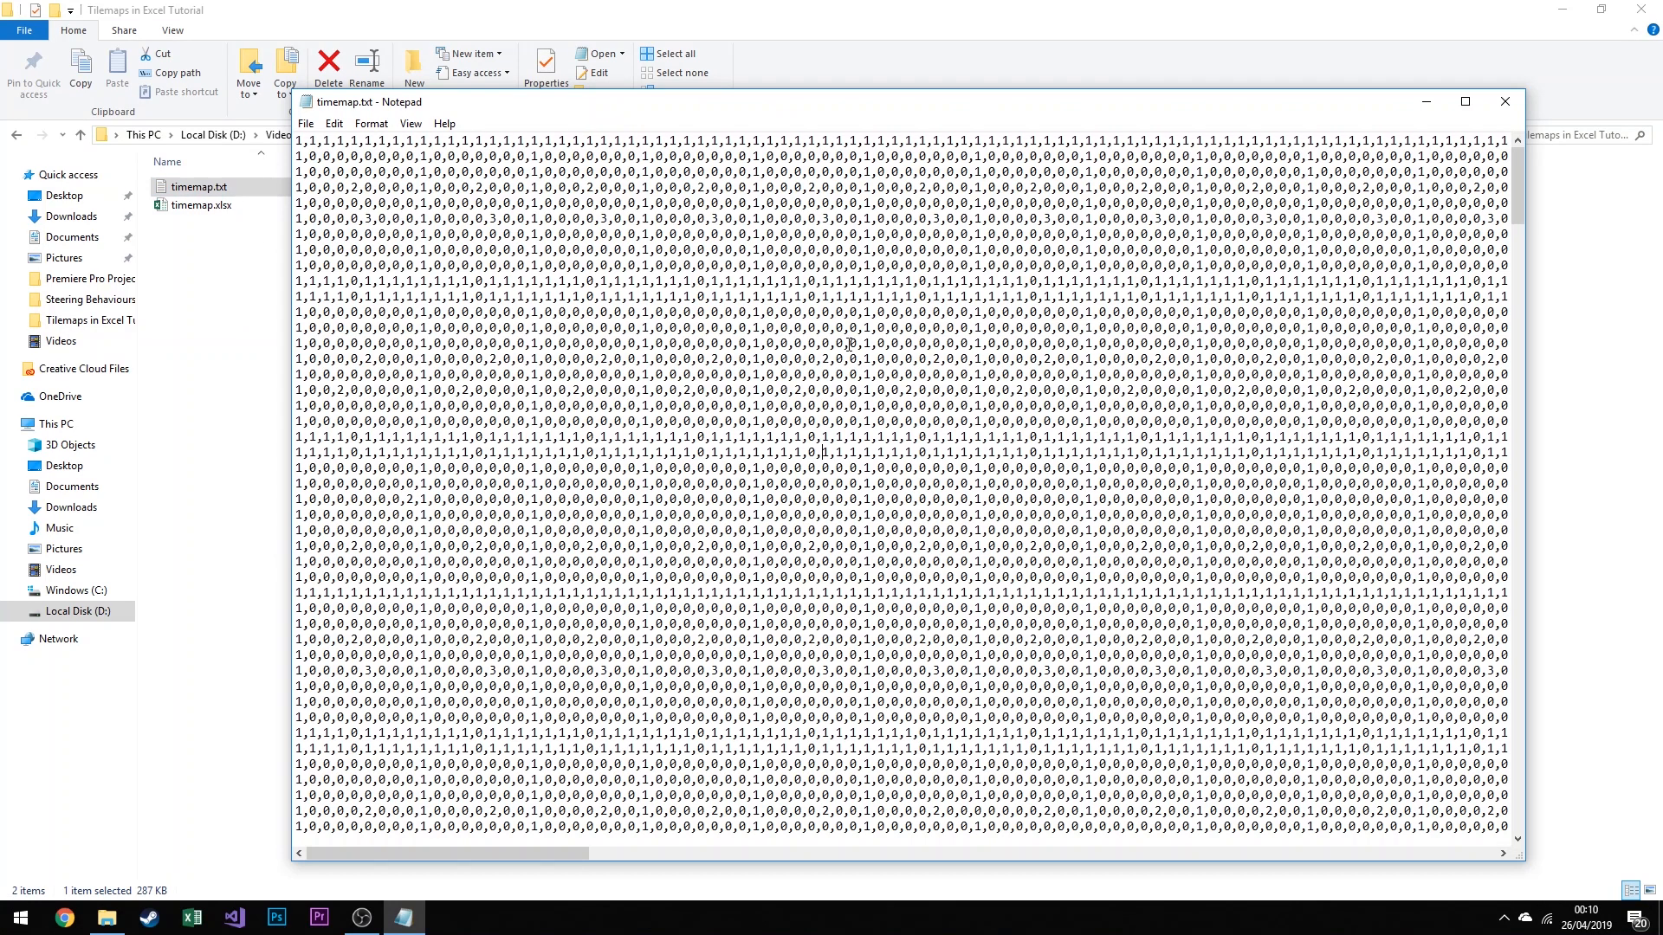
drag(643, 229, 963, 426)
click(963, 449)
drag(1123, 446, 880, 238)
drag(684, 203, 1015, 467)
drag(1039, 594, 1009, 374)
click(1064, 437)
drag(1025, 594, 1015, 284)
click(1063, 438)
drag(1046, 750, 1026, 298)
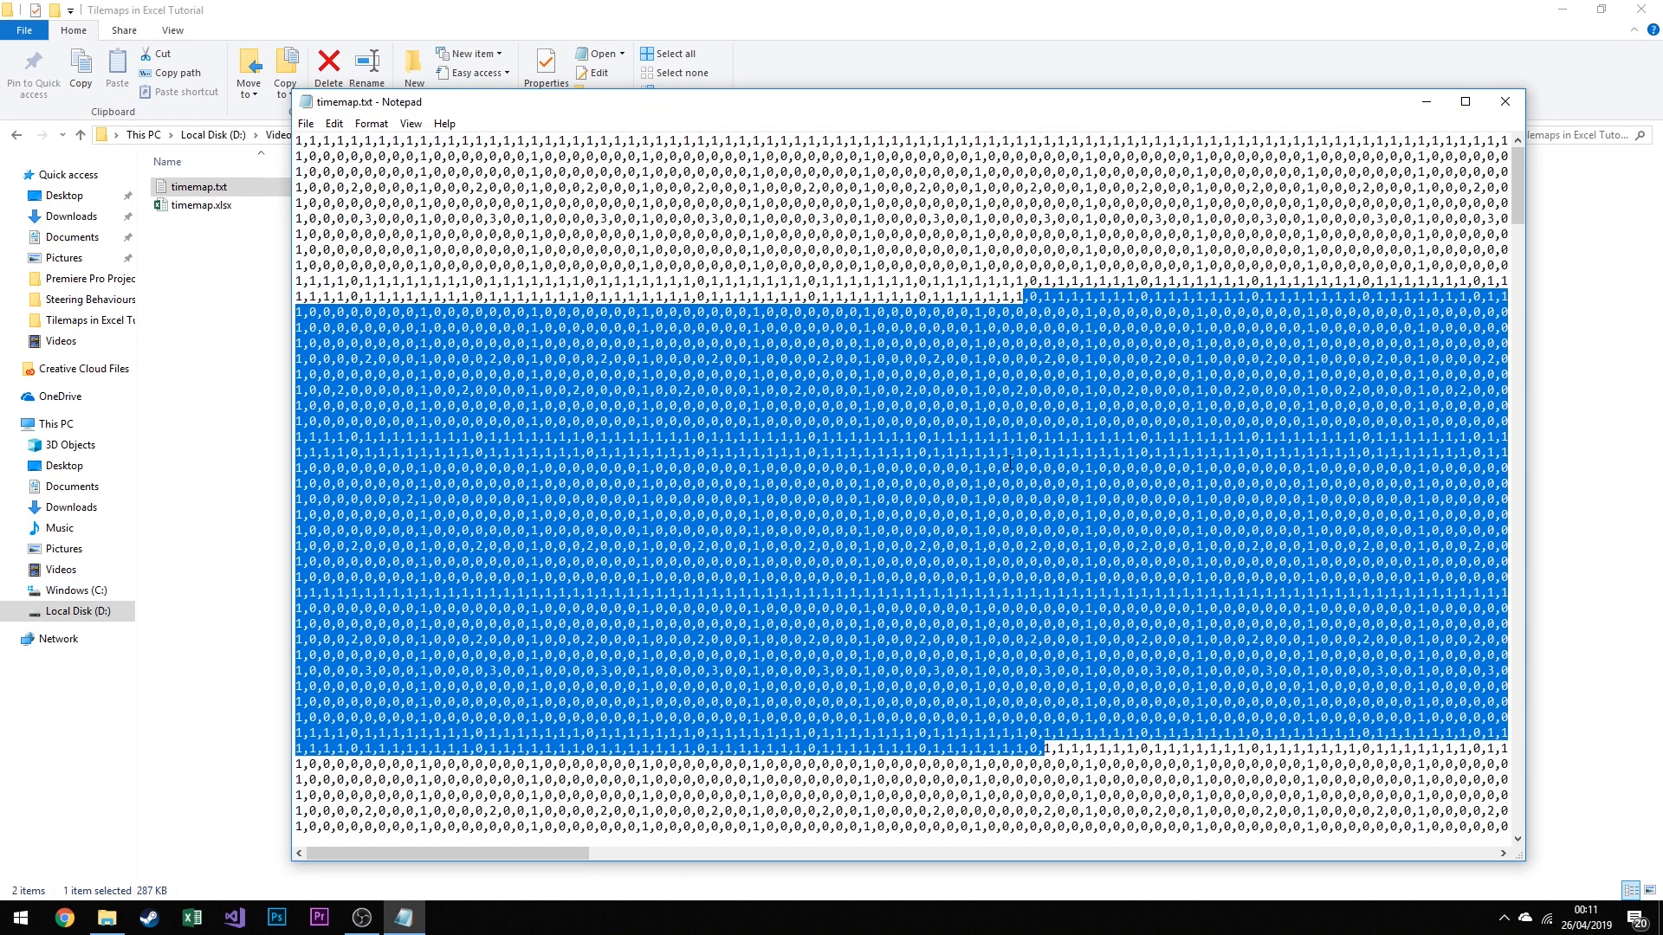
click(1196, 349)
Examine the text rows above and around the custom room further along the map
drag(570, 855, 1263, 837)
mouse_move(960, 239)
mouse_down()
mouse_move(938, 234)
mouse_move(972, 220)
mouse_up()
drag(944, 156, 938, 157)
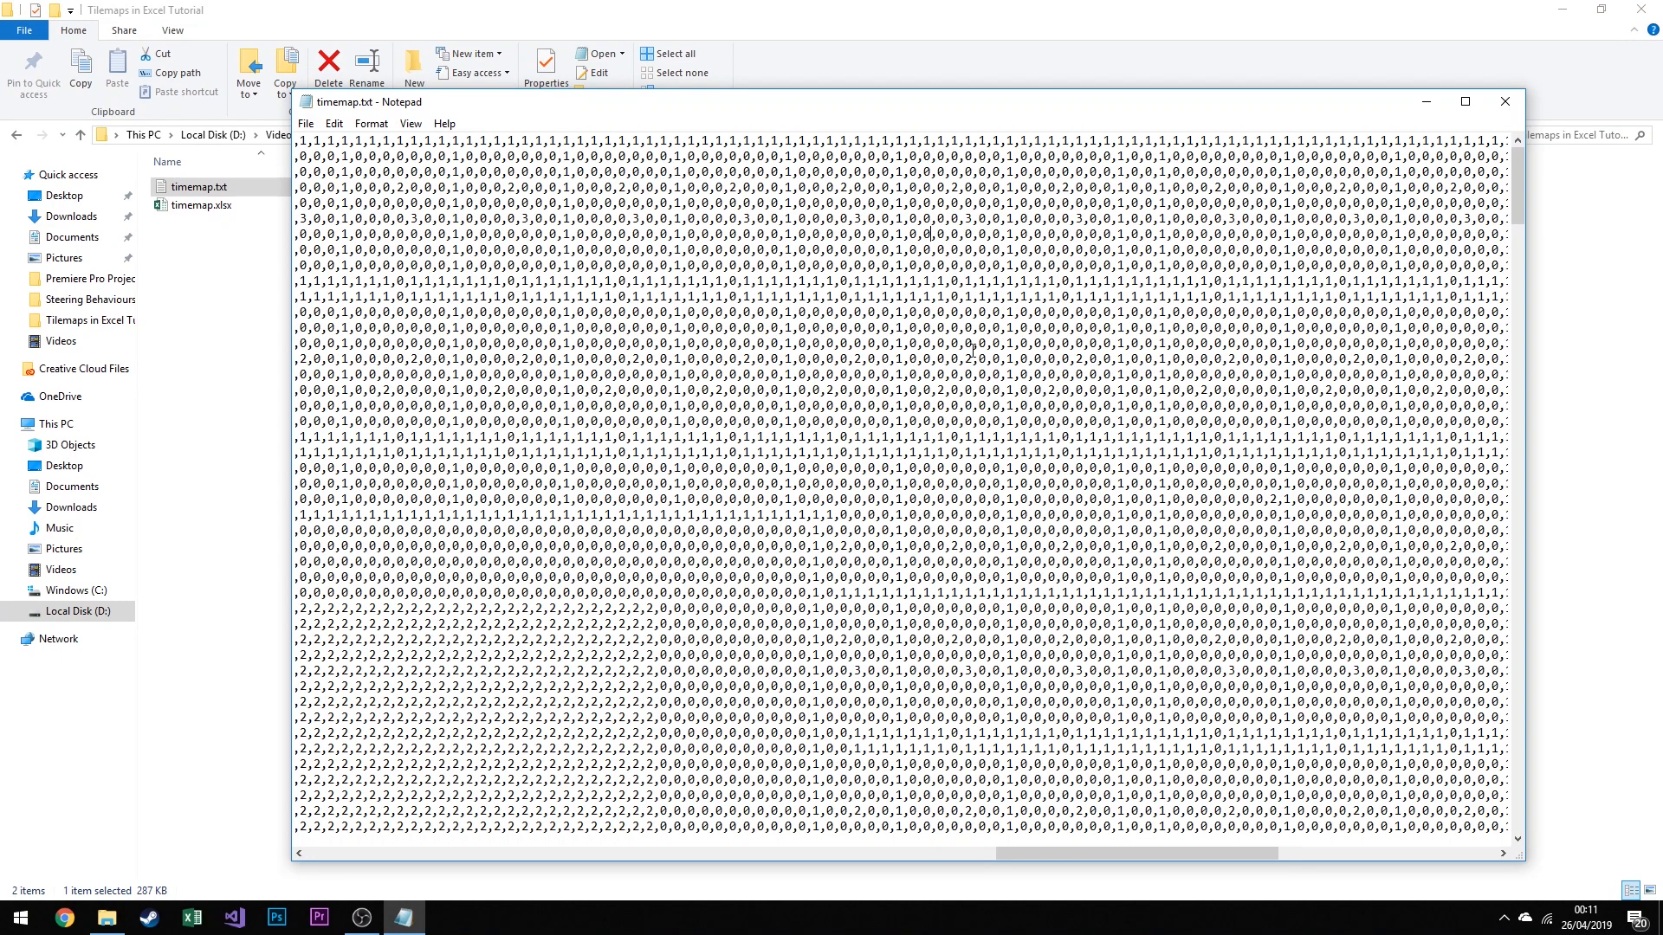
drag(1129, 856, 916, 853)
scroll(866, 499, down, 2)
drag(784, 375, 918, 576)
click(870, 396)
scroll(927, 552, up, 10)
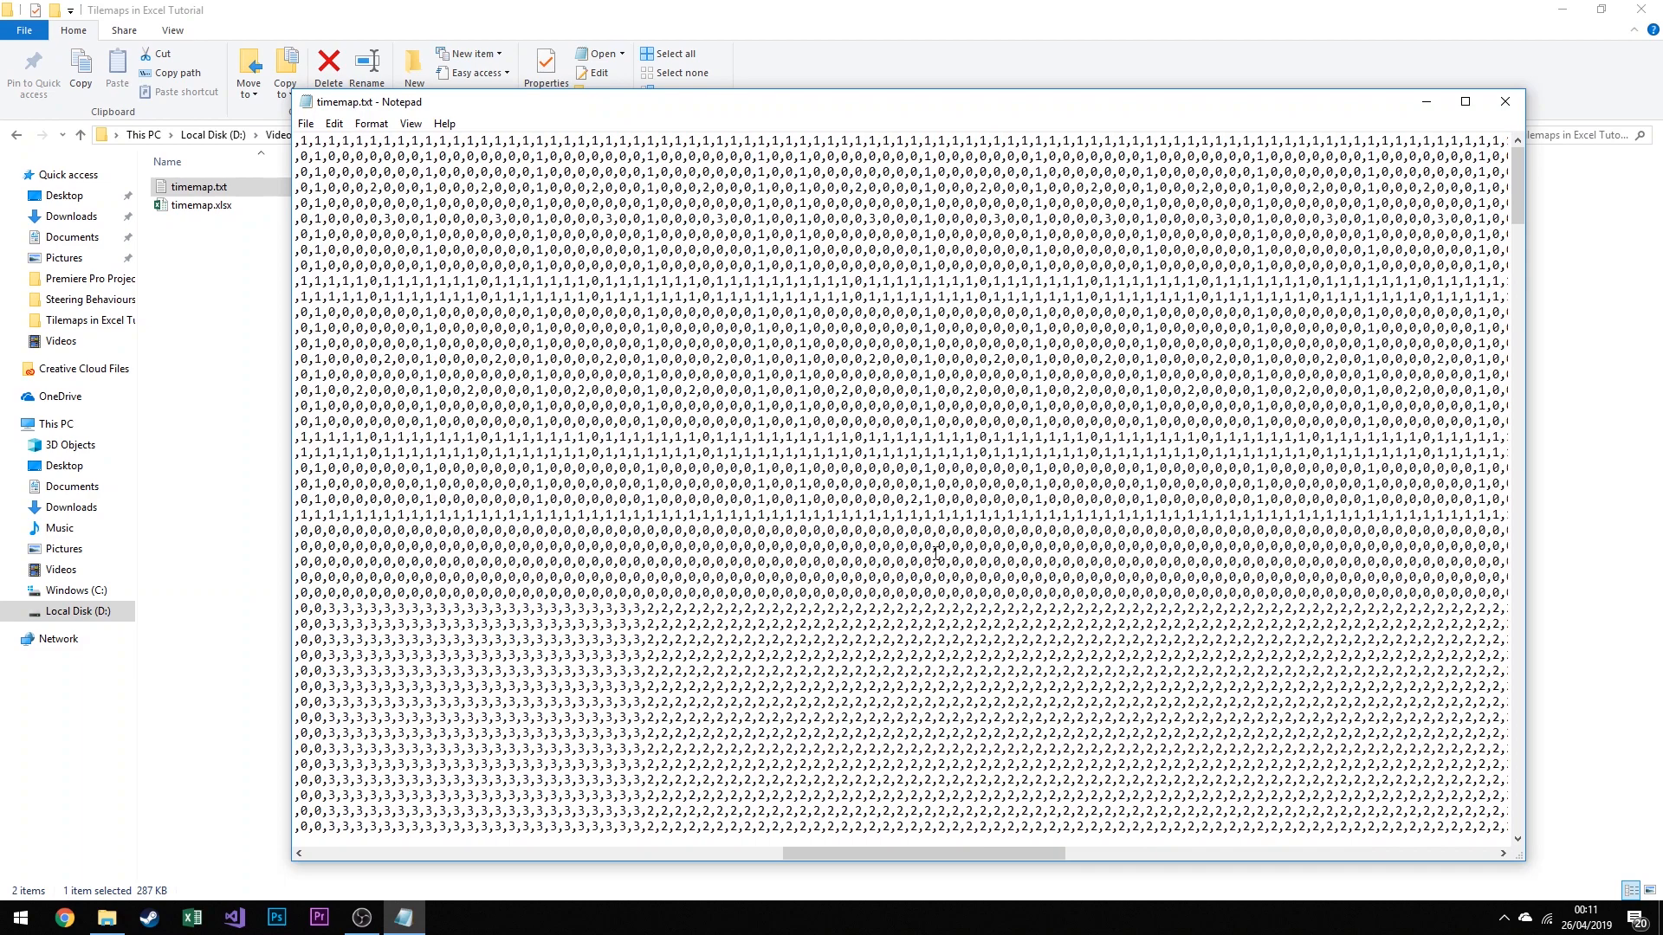
Return to the start of the text map, close timemap.txt and save the changes made to its tile values
drag(978, 853, 514, 853)
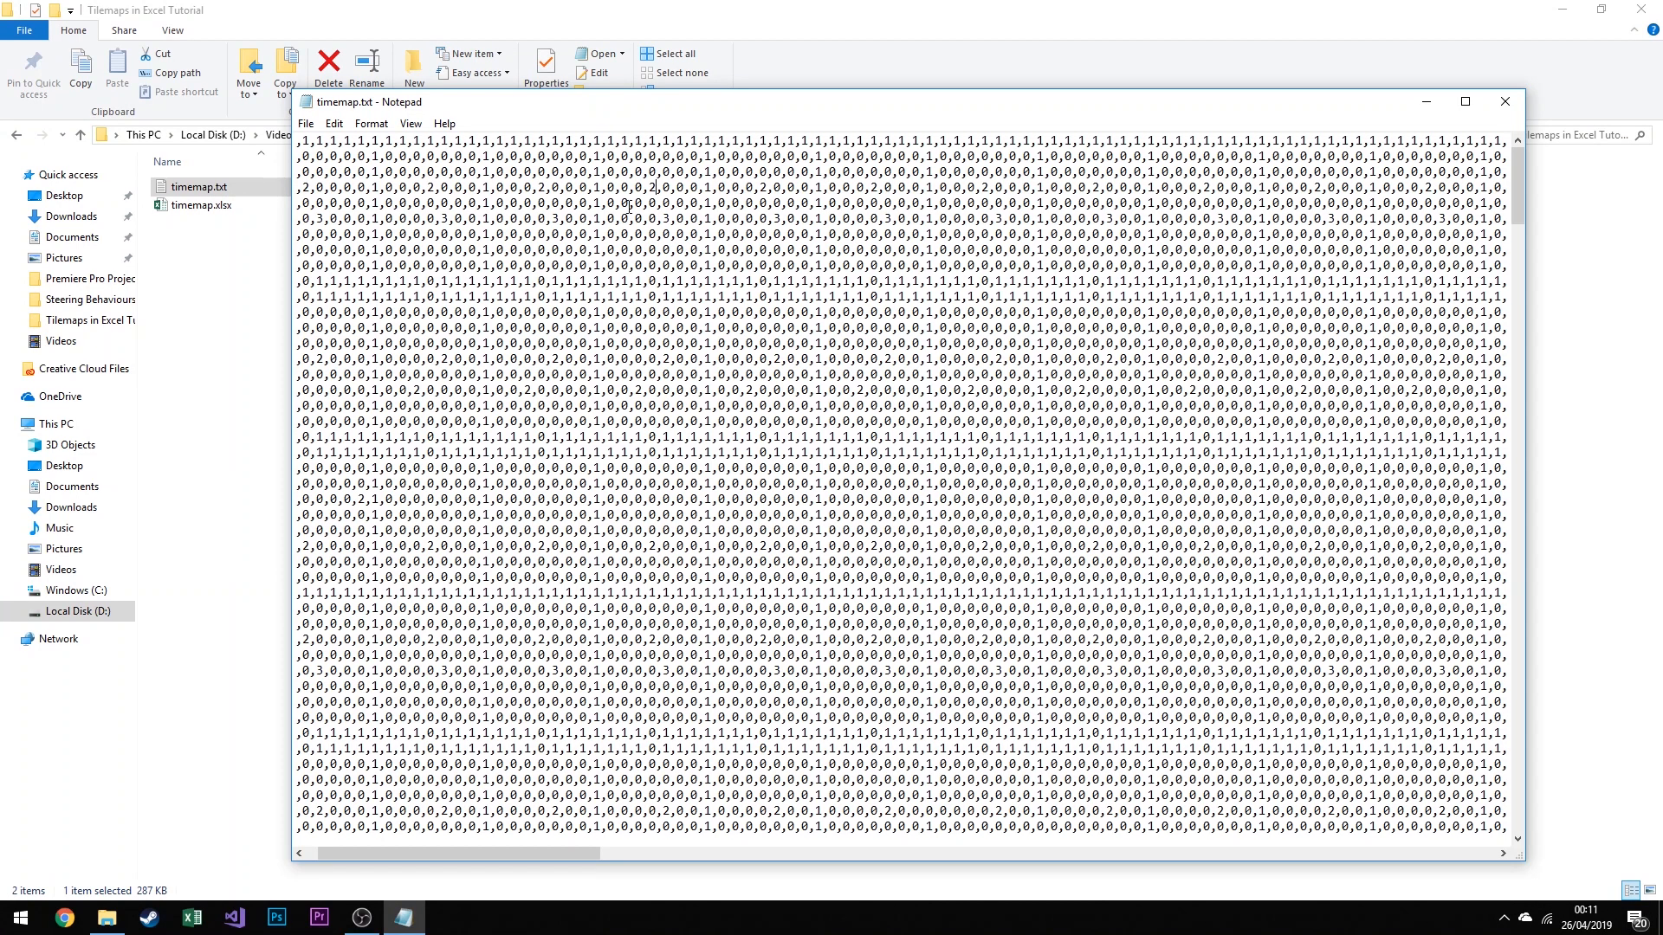
drag(563, 854, 551, 854)
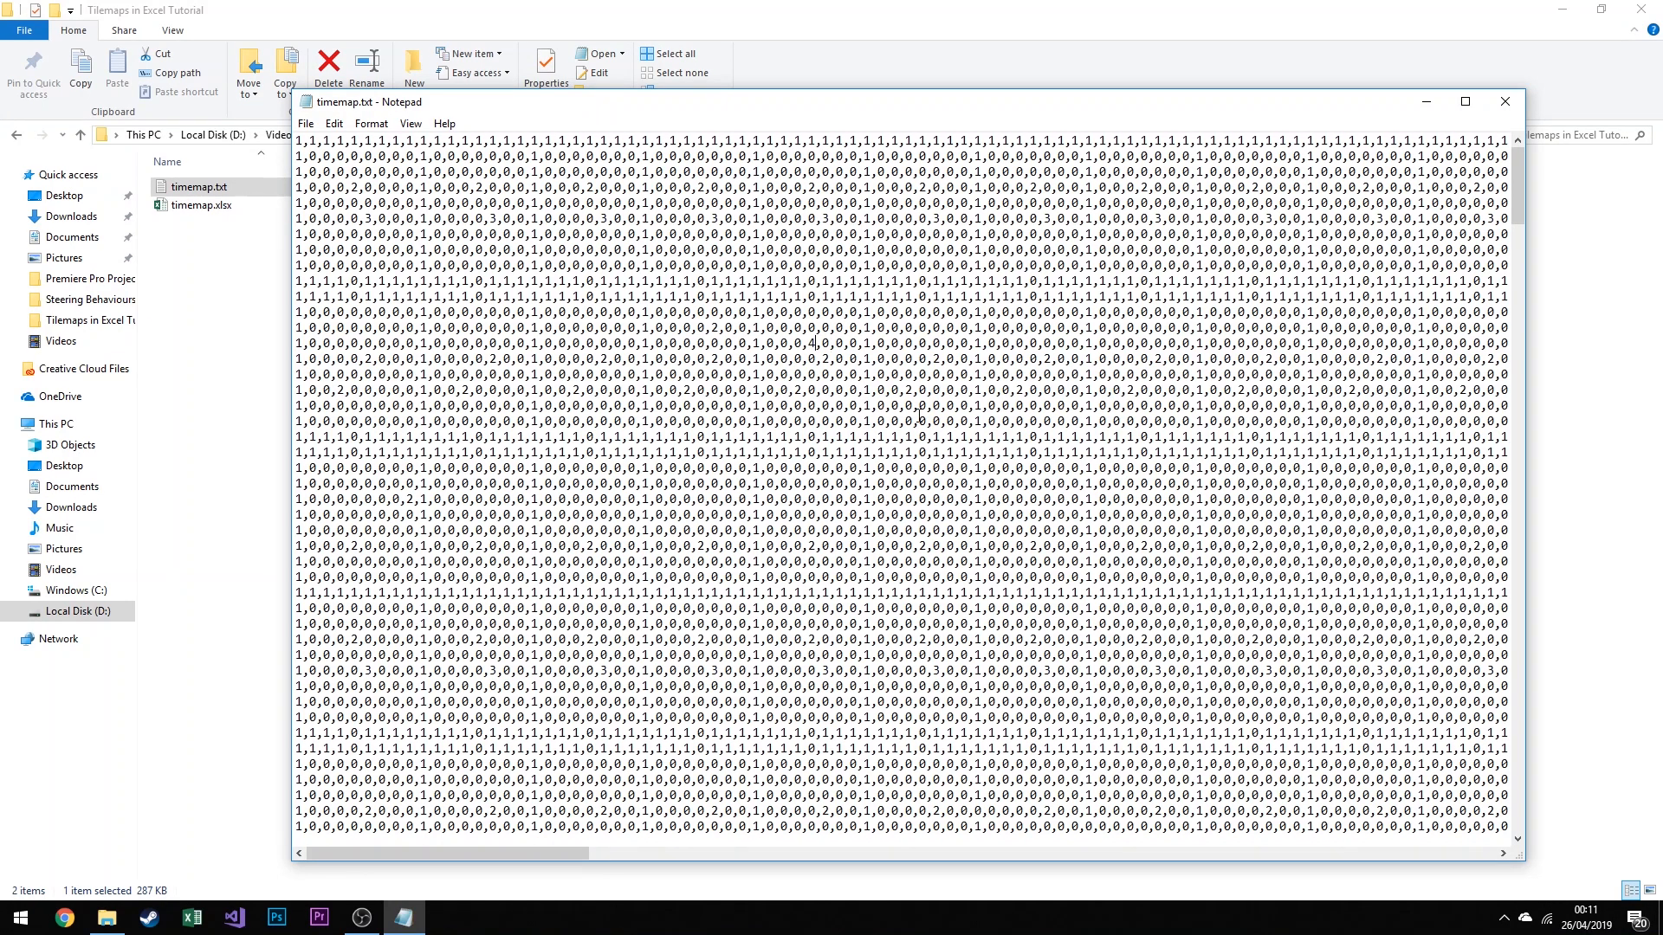
drag(787, 312, 867, 403)
click(869, 359)
click(1520, 107)
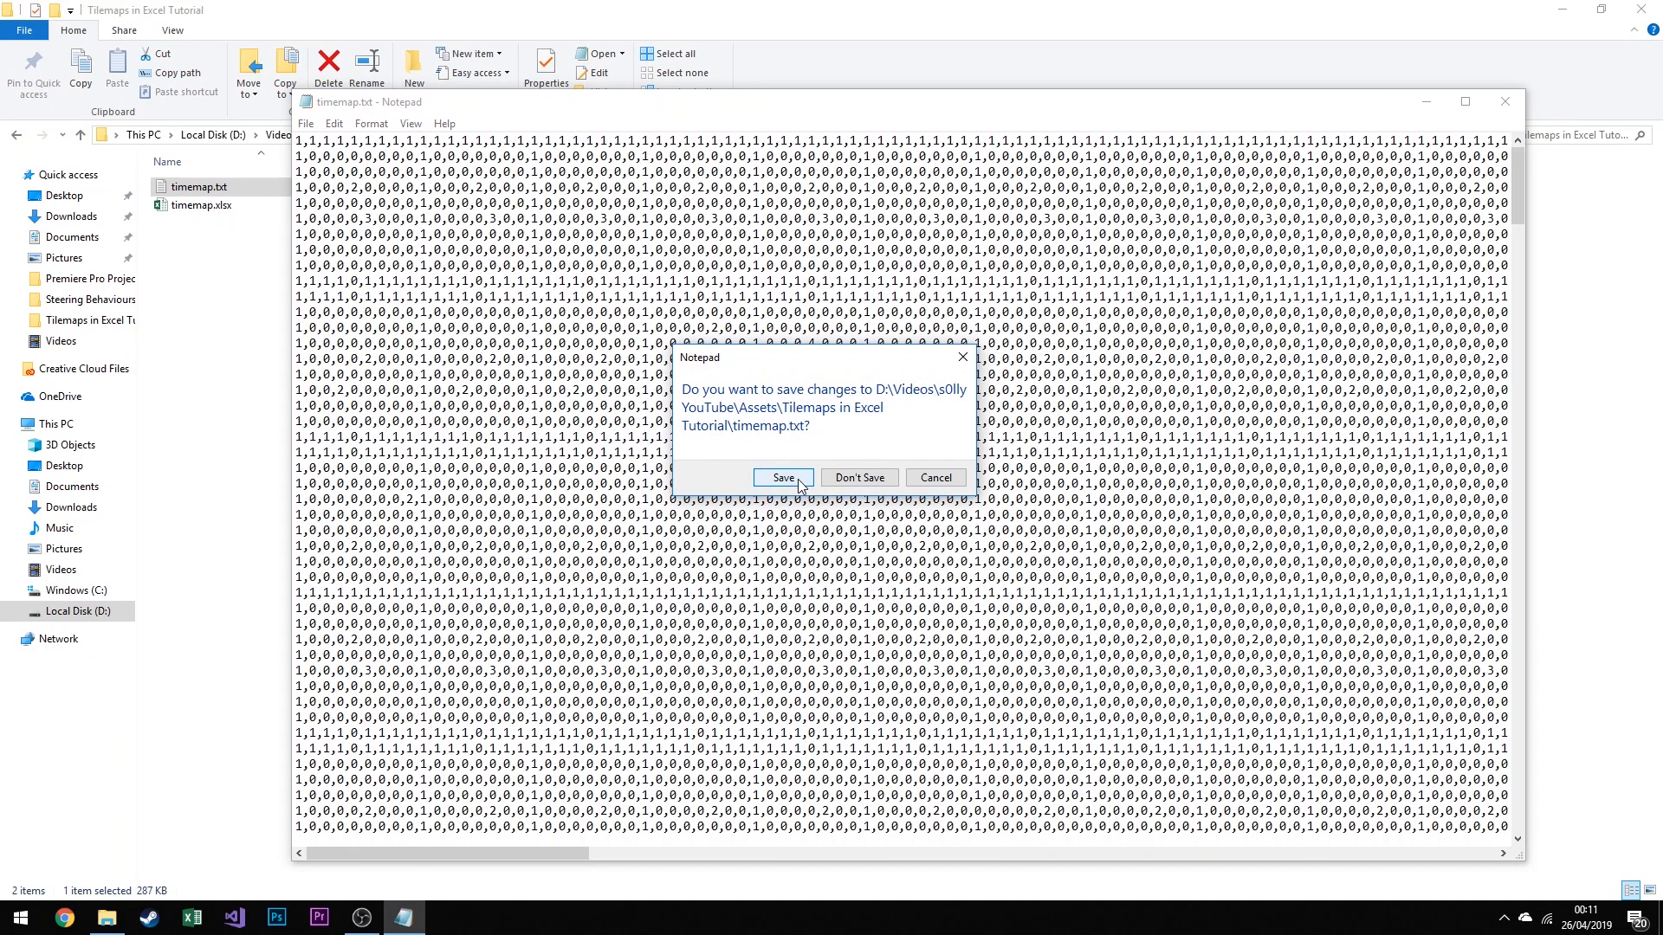
click(798, 482)
click(796, 482)
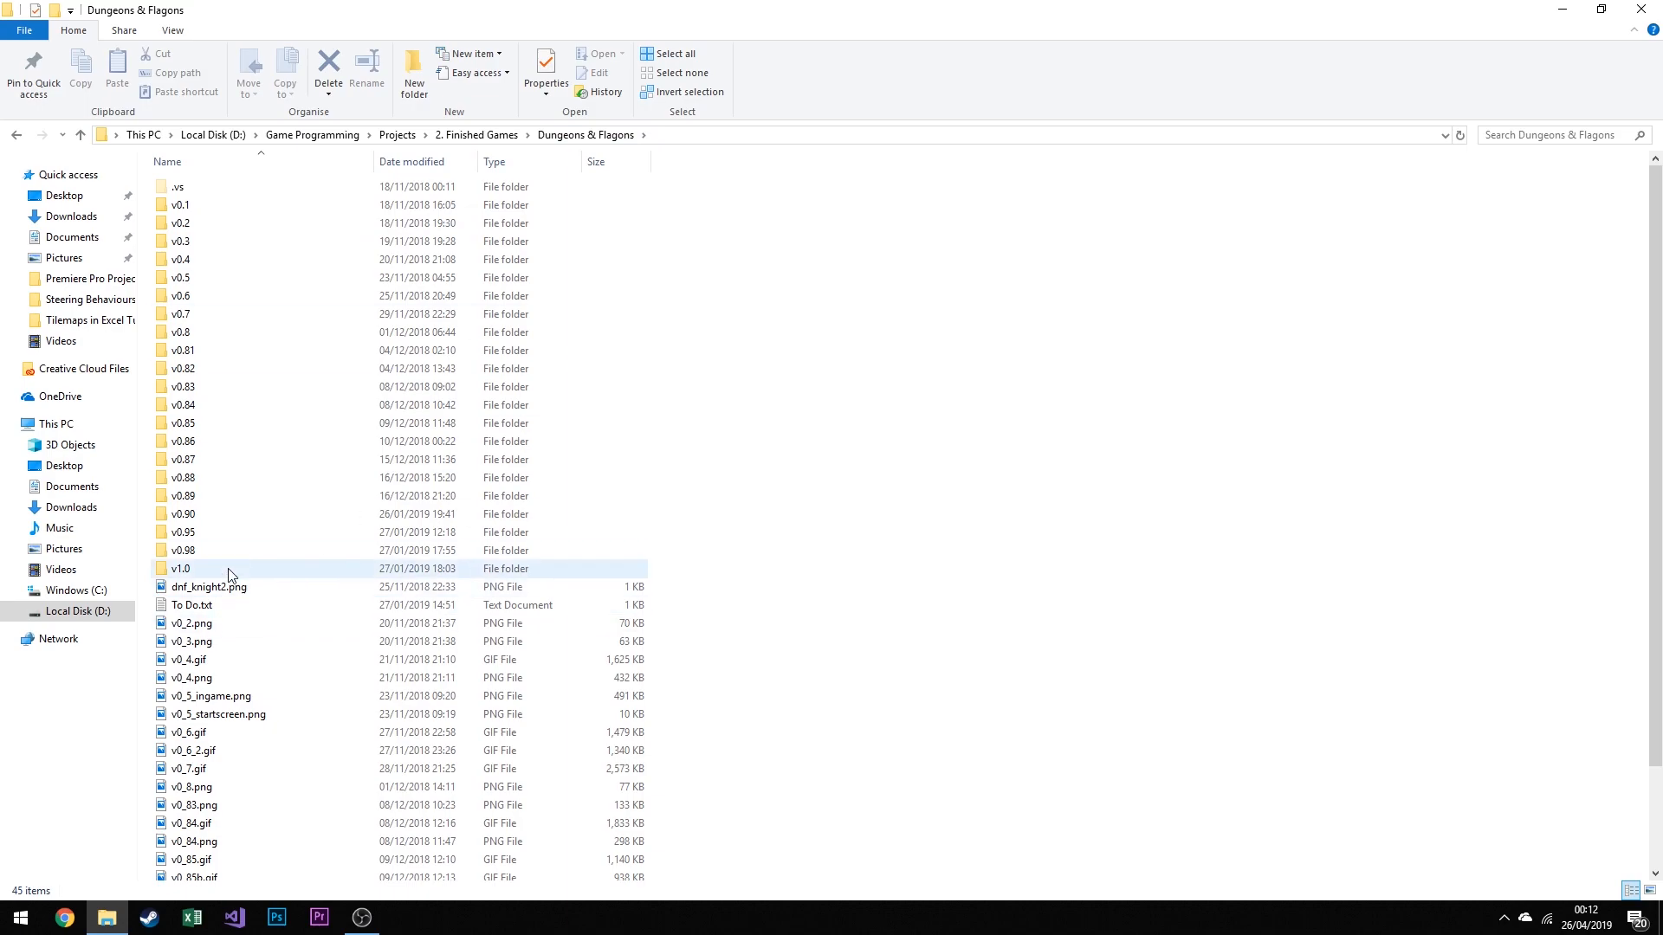
Open the Engine folder inside the v1.0 folder of the Dungeons & Flagons project
drag(902, 208, 211, 575)
click(986, 479)
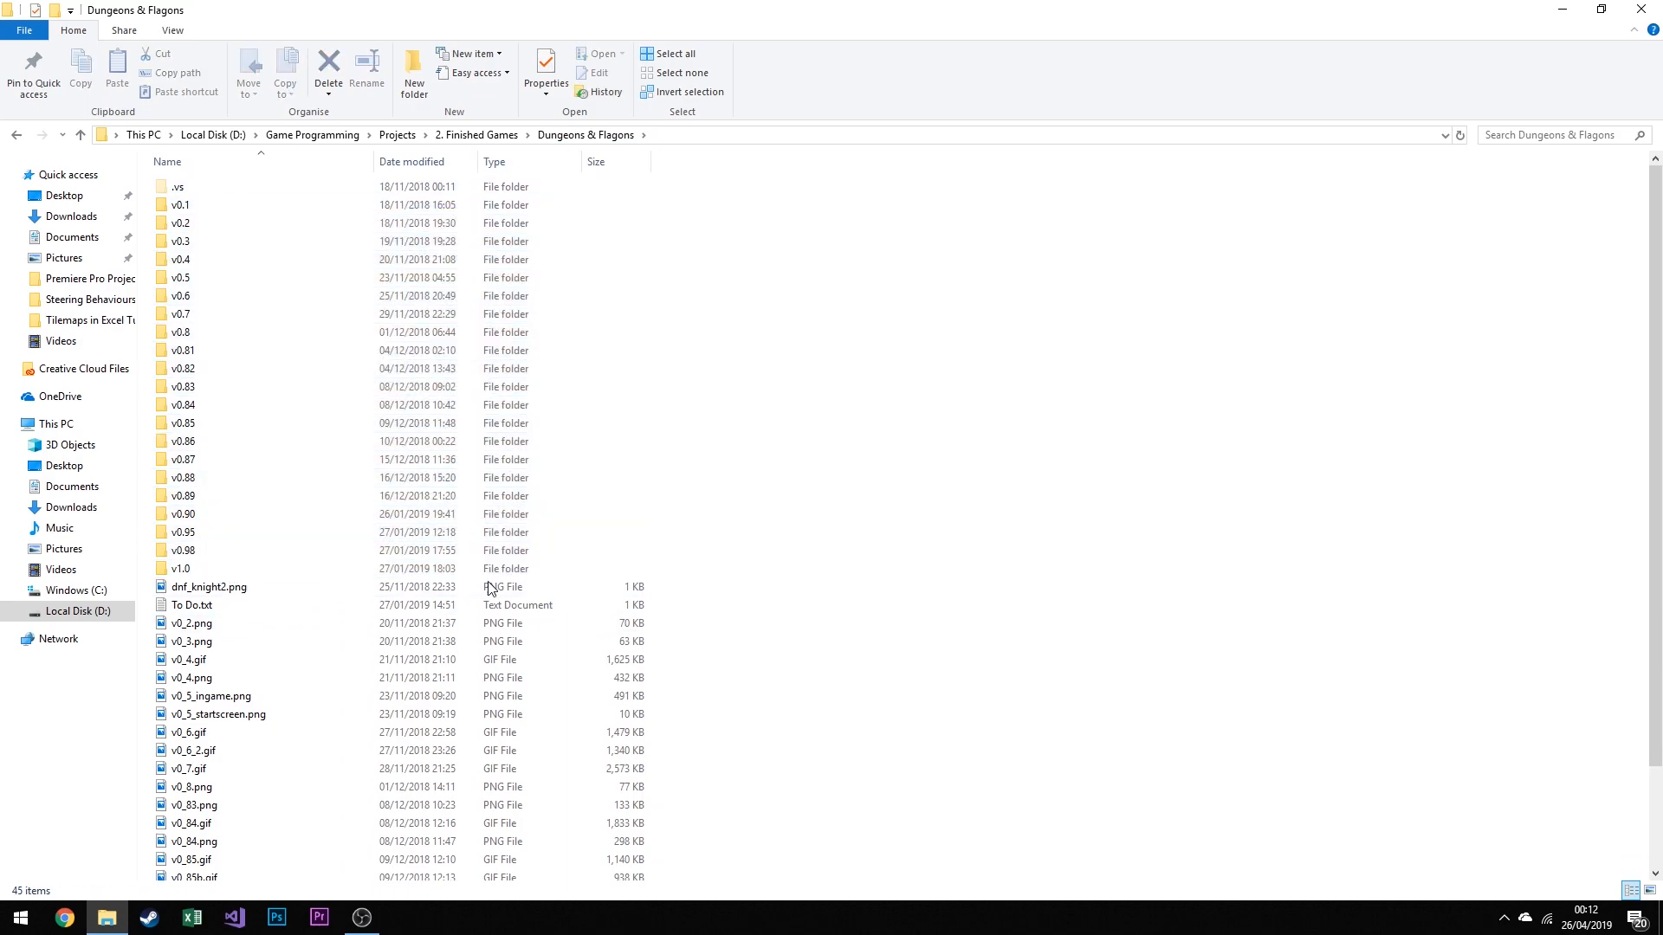
double_click(265, 571)
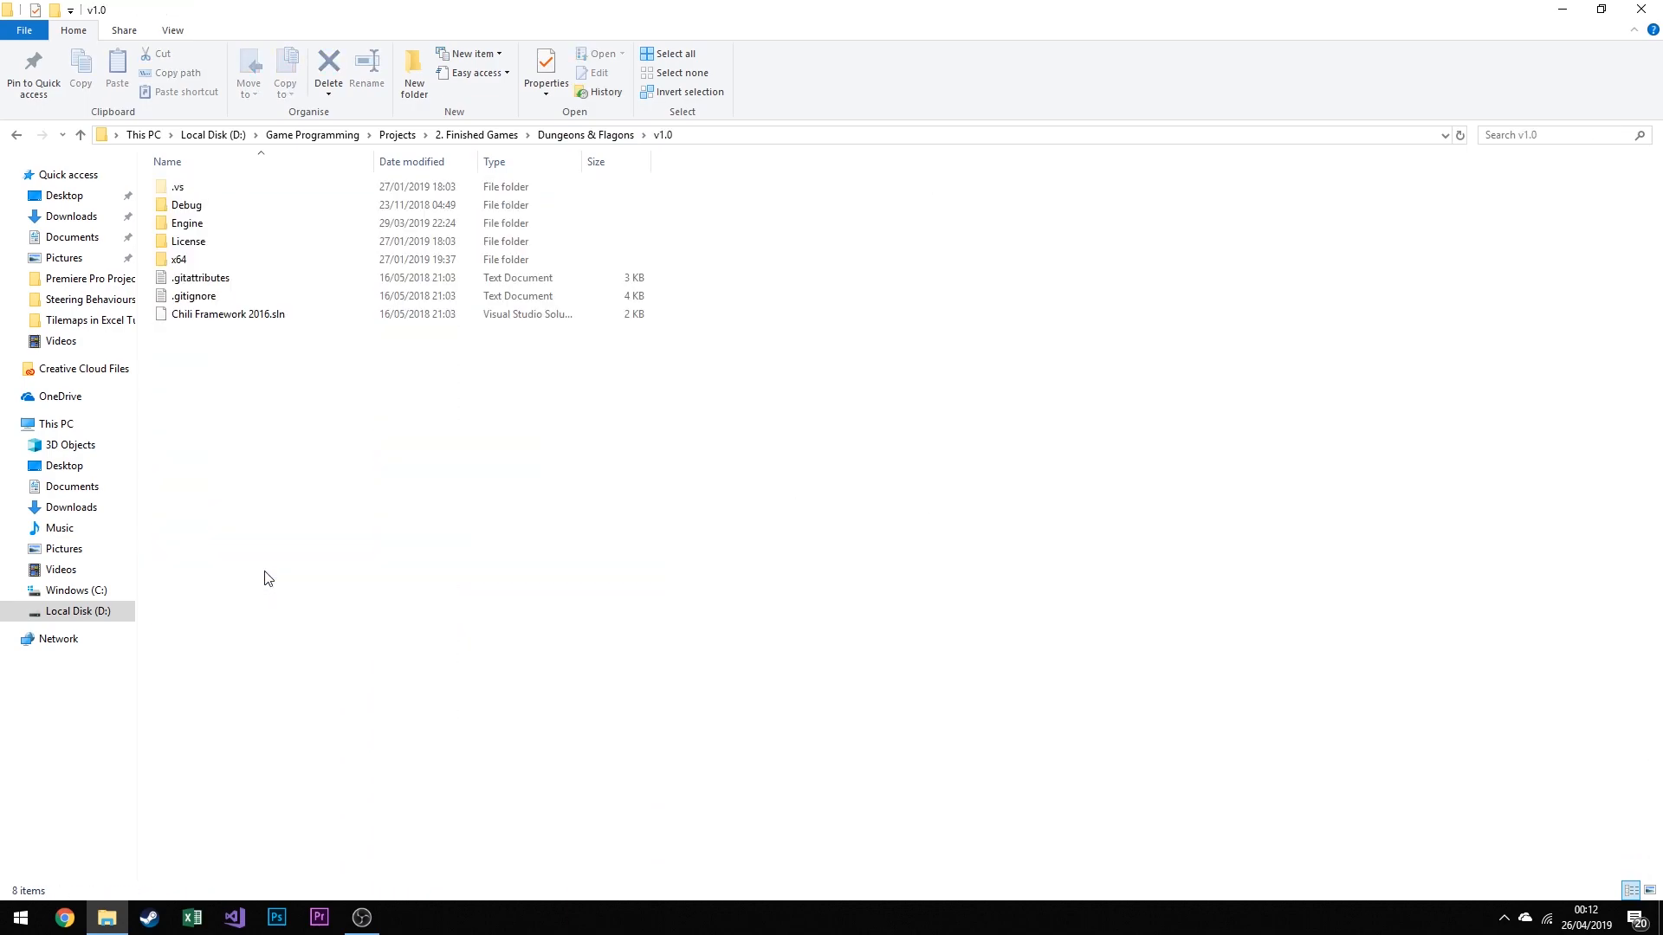
double_click(230, 225)
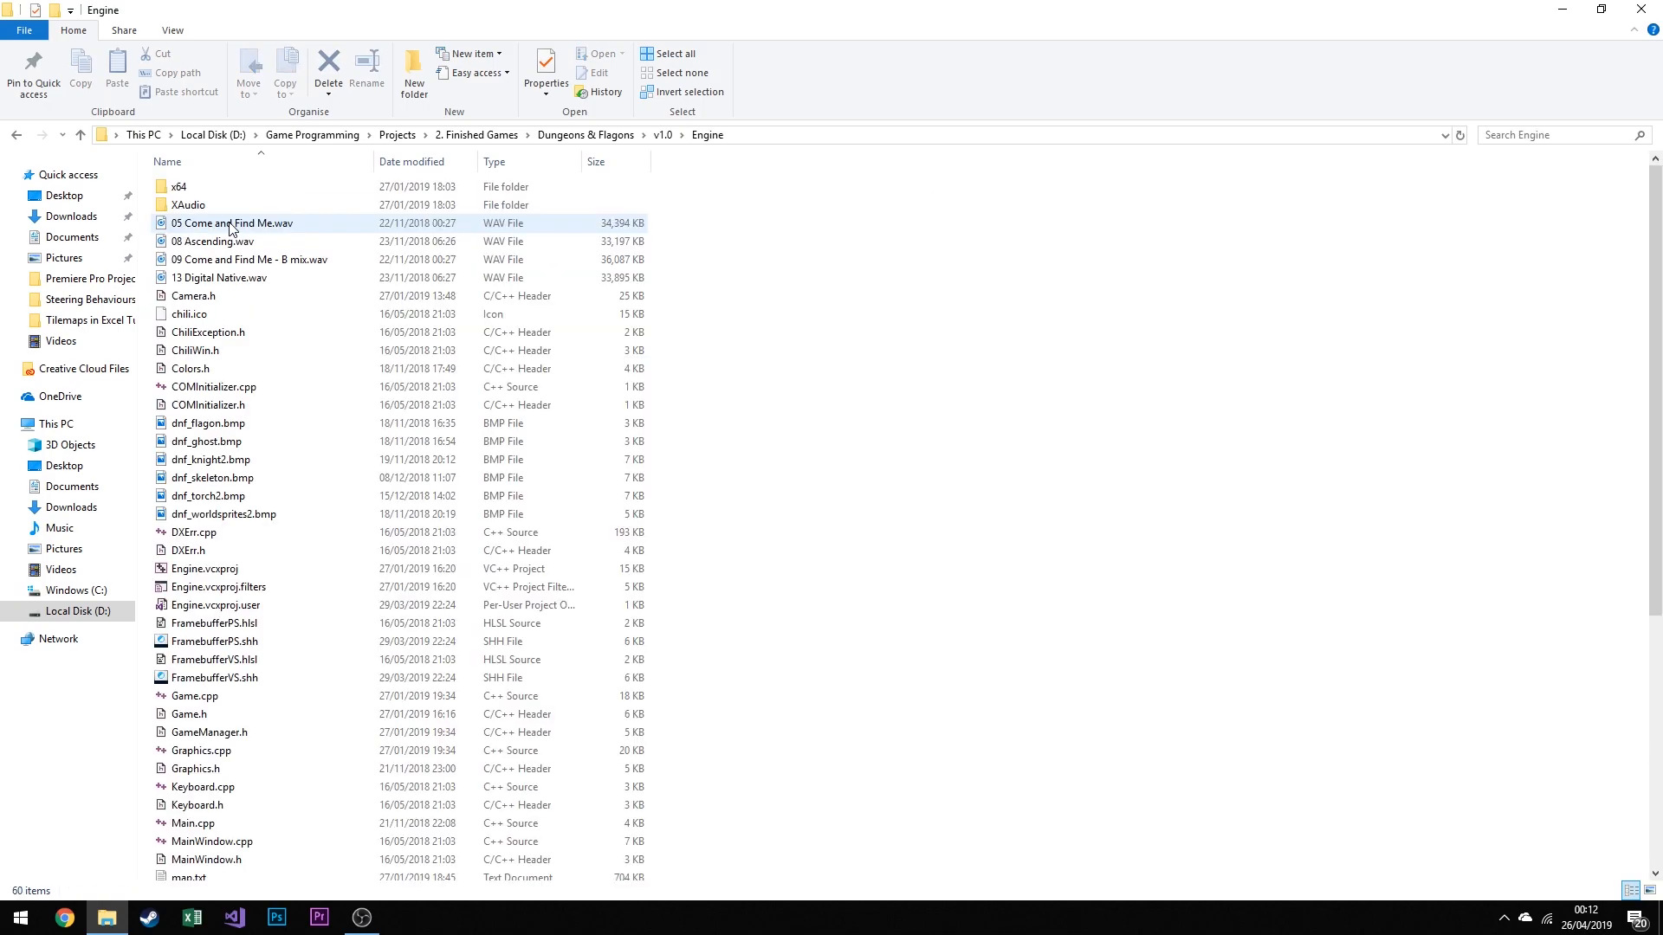
Look through the Engine folder's source, sprite and sound files for the game's map file
scroll(838, 375, down, 5)
scroll(776, 361, up, 5)
scroll(768, 349, down, 7)
scroll(760, 458, up, 1)
scroll(753, 451, up, 7)
scroll(779, 433, down, 7)
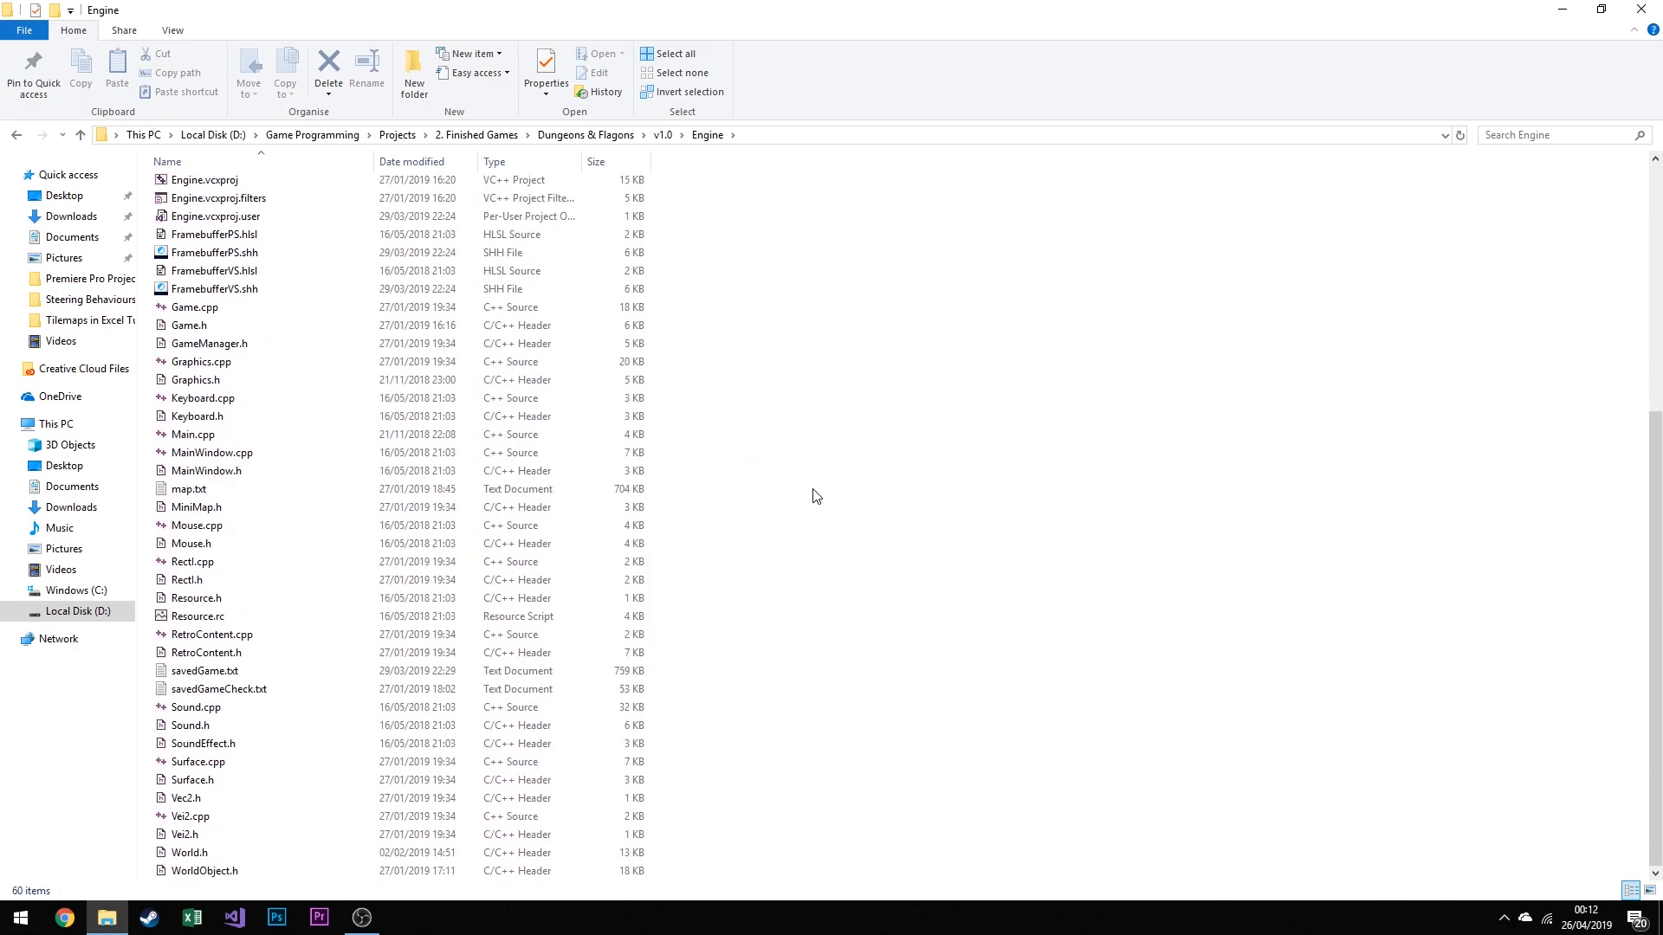
scroll(814, 501, up, 5)
scroll(795, 498, down, 5)
scroll(758, 491, up, 1)
scroll(803, 515, down, 1)
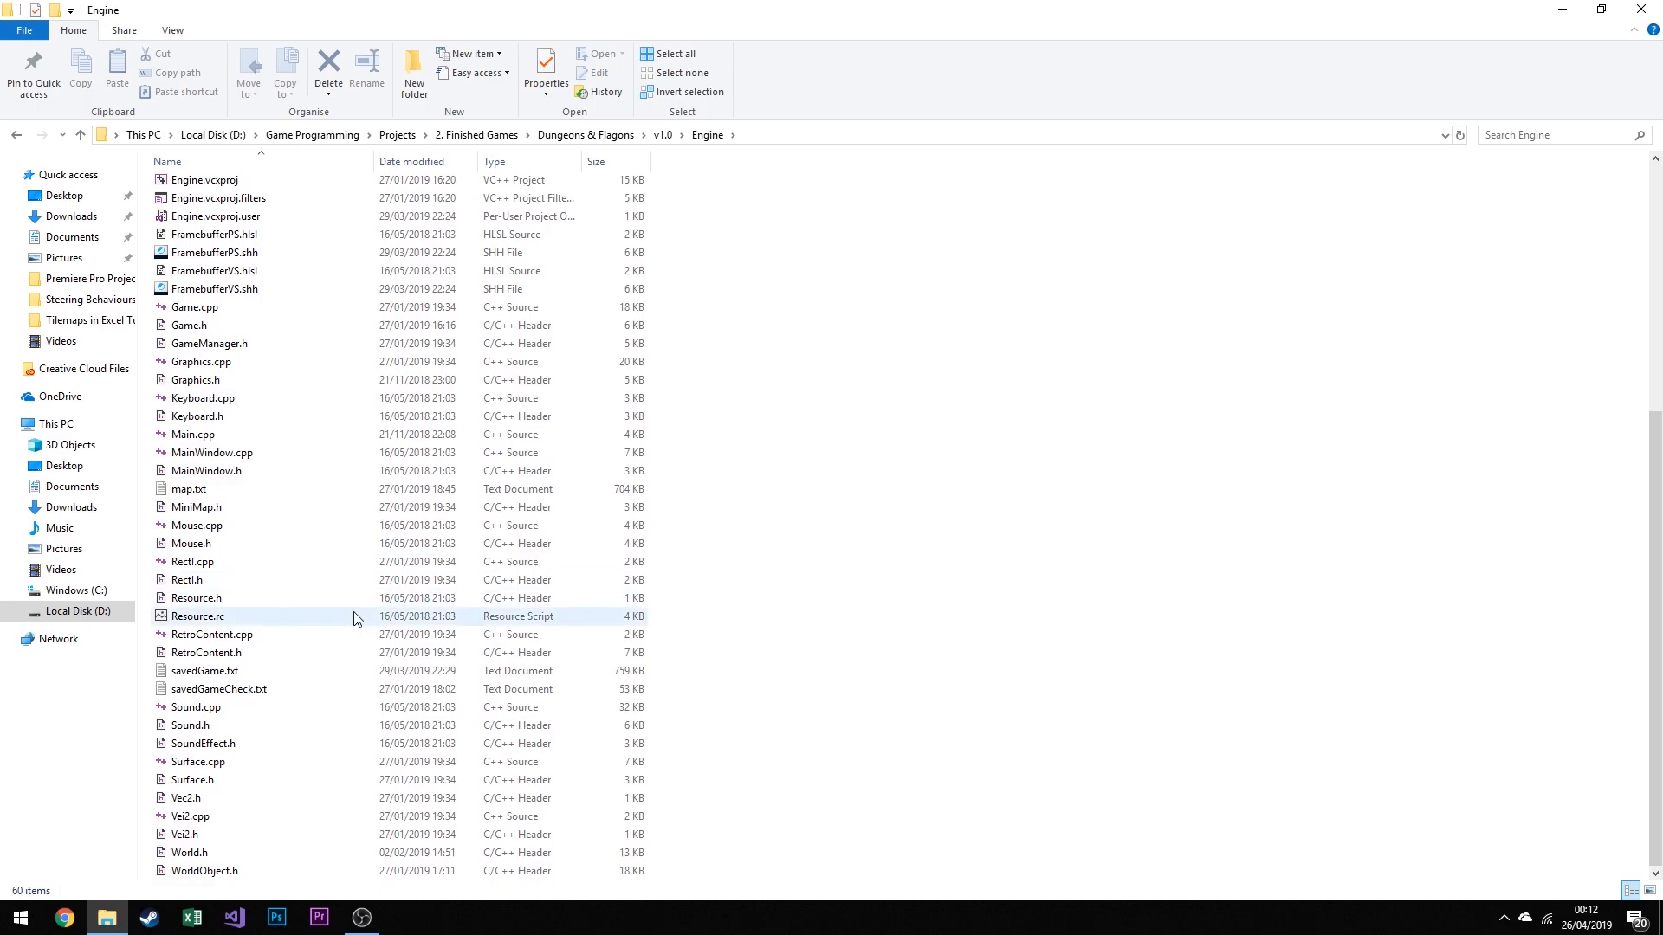
Open map.txt, examine its comma-separated tile numbers and row ends, and close it again
click(232, 492)
double_click(231, 491)
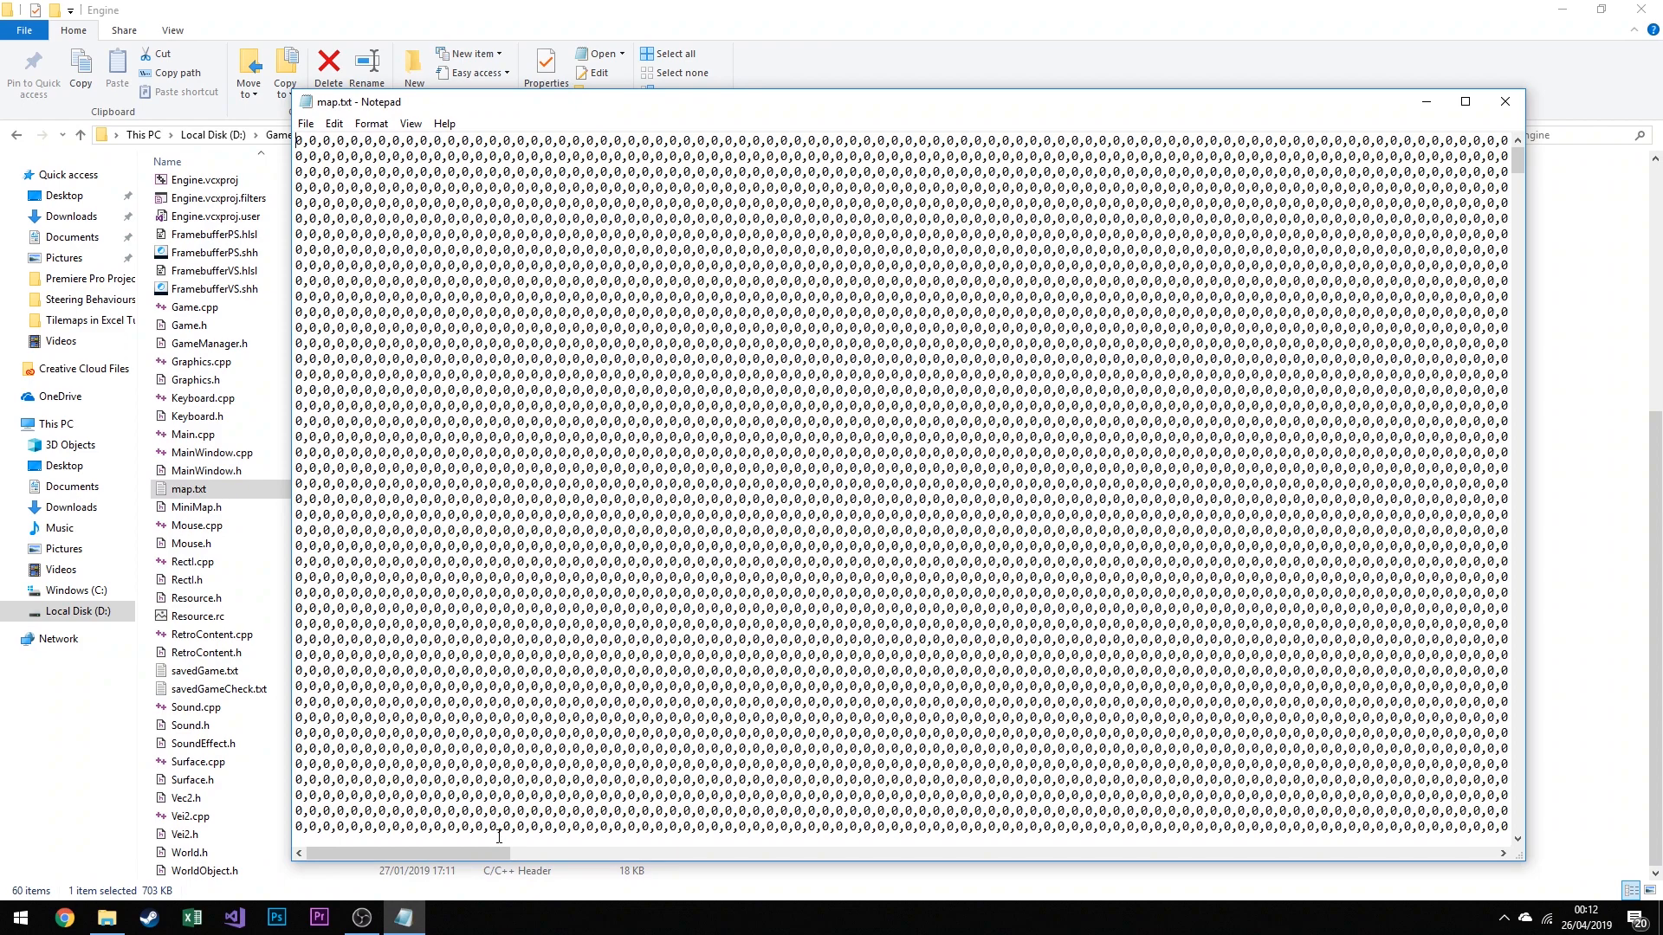
drag(489, 851, 568, 864)
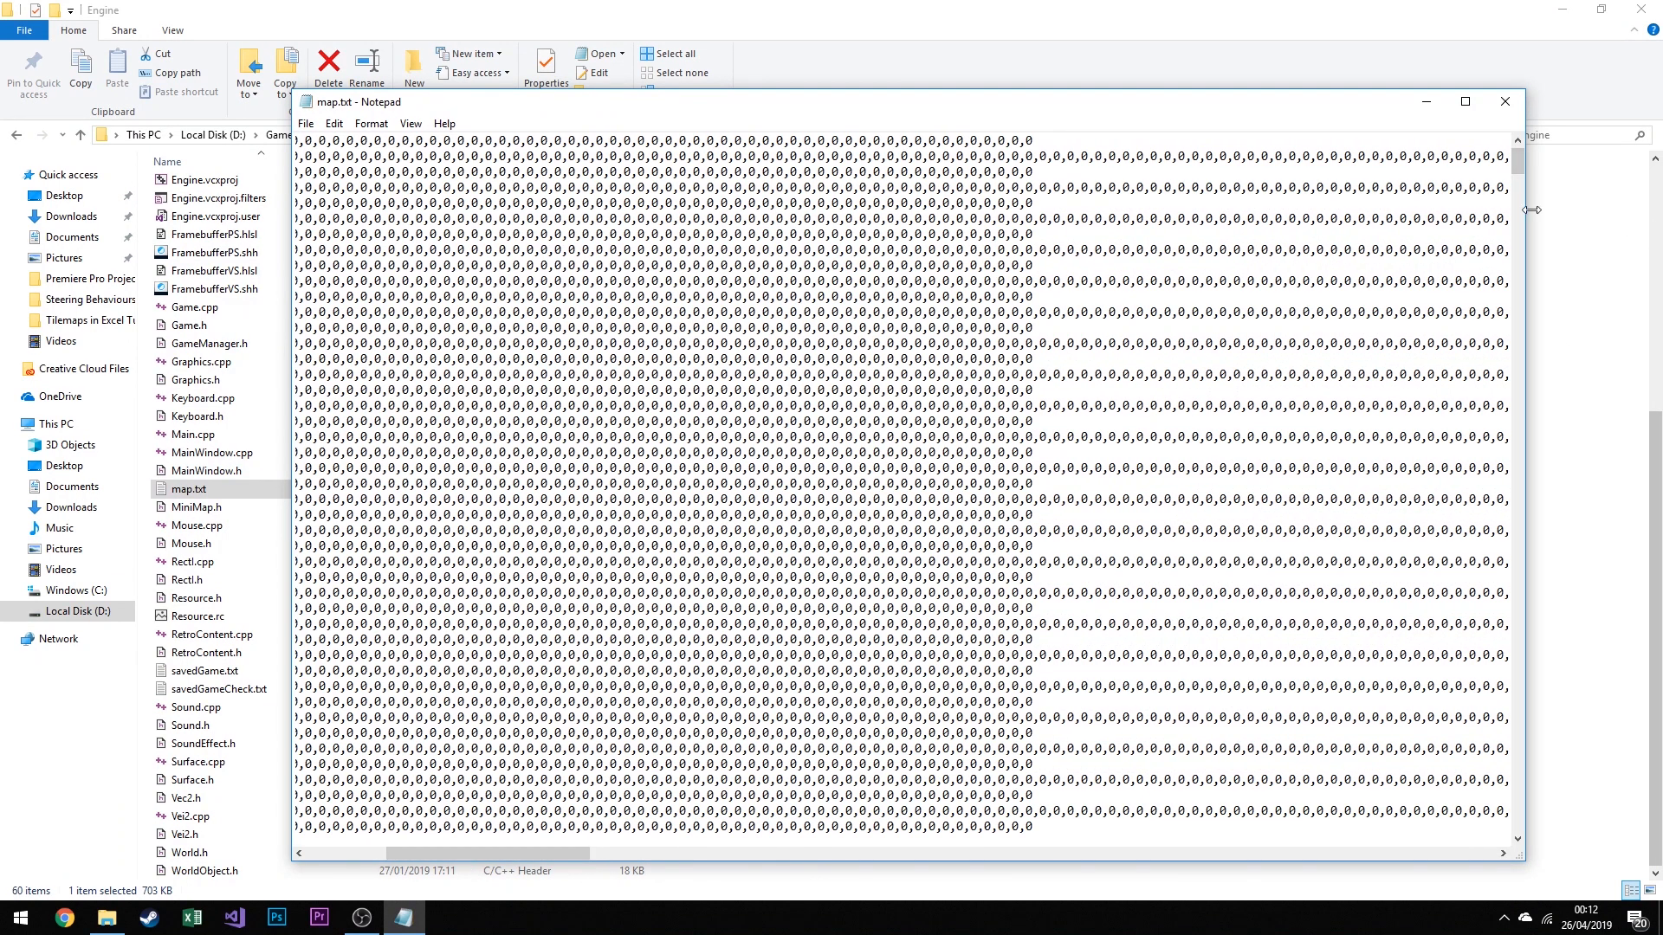
scroll(1524, 179, down, 1)
mouse_move(1517, 165)
mouse_down()
mouse_move(1517, 541)
mouse_move(1518, 160)
mouse_up()
click(1507, 104)
Rename map.txt in the Engine folder as map.csv and open it in Excel
right_click(280, 491)
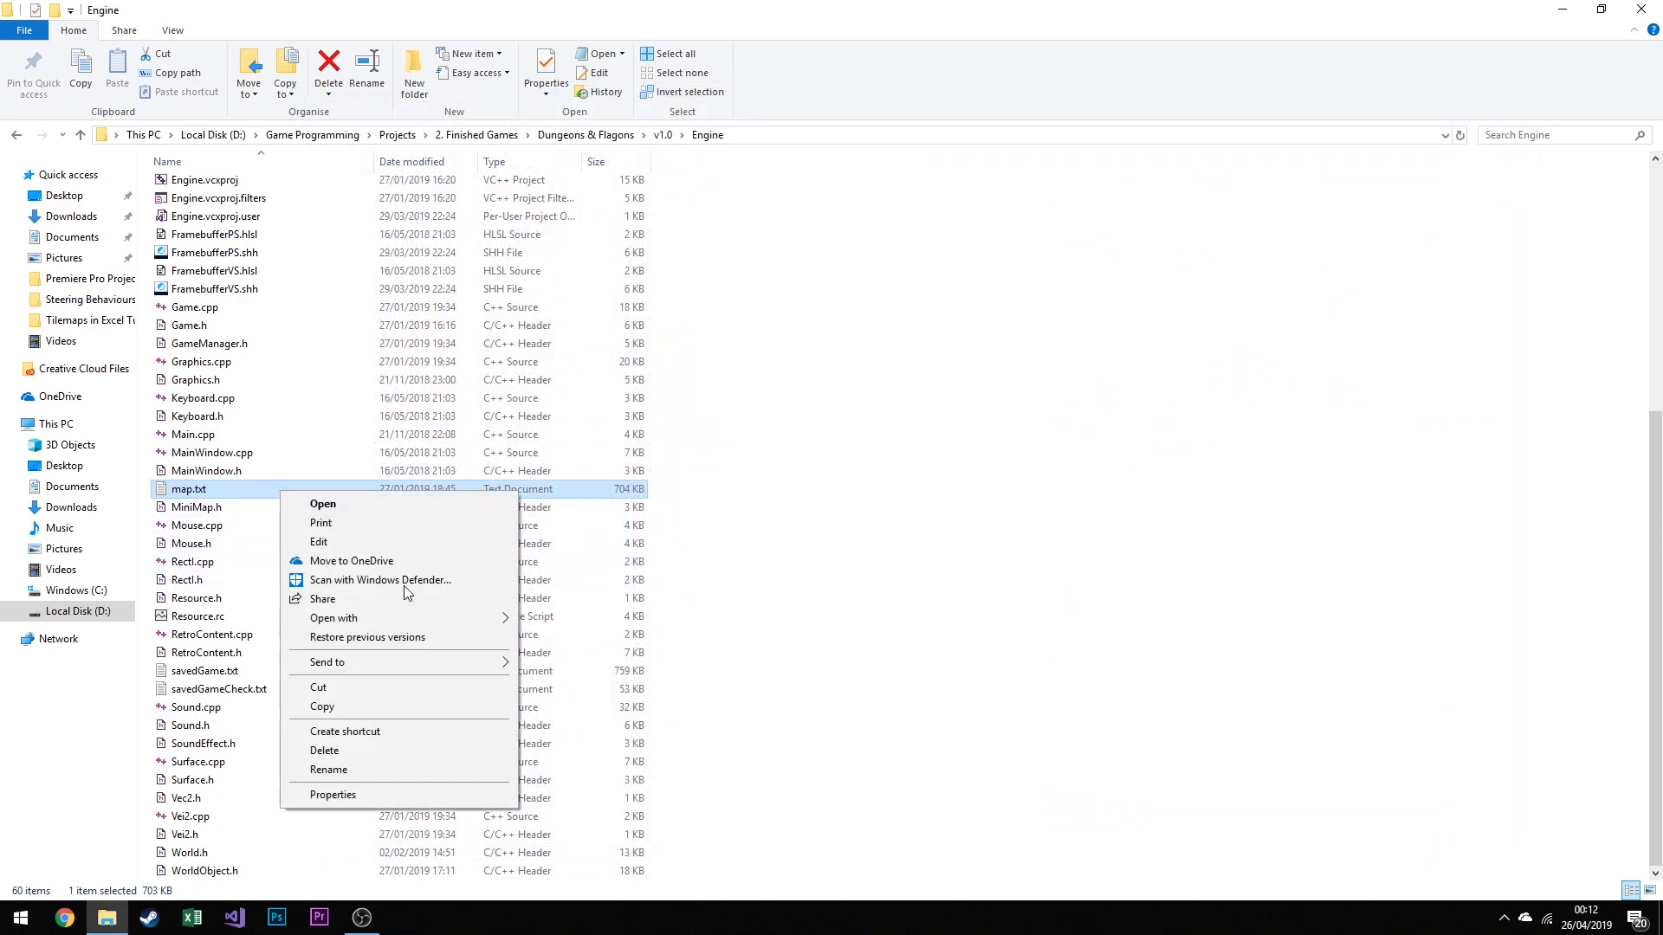
click(367, 766)
drag(209, 489, 192, 490)
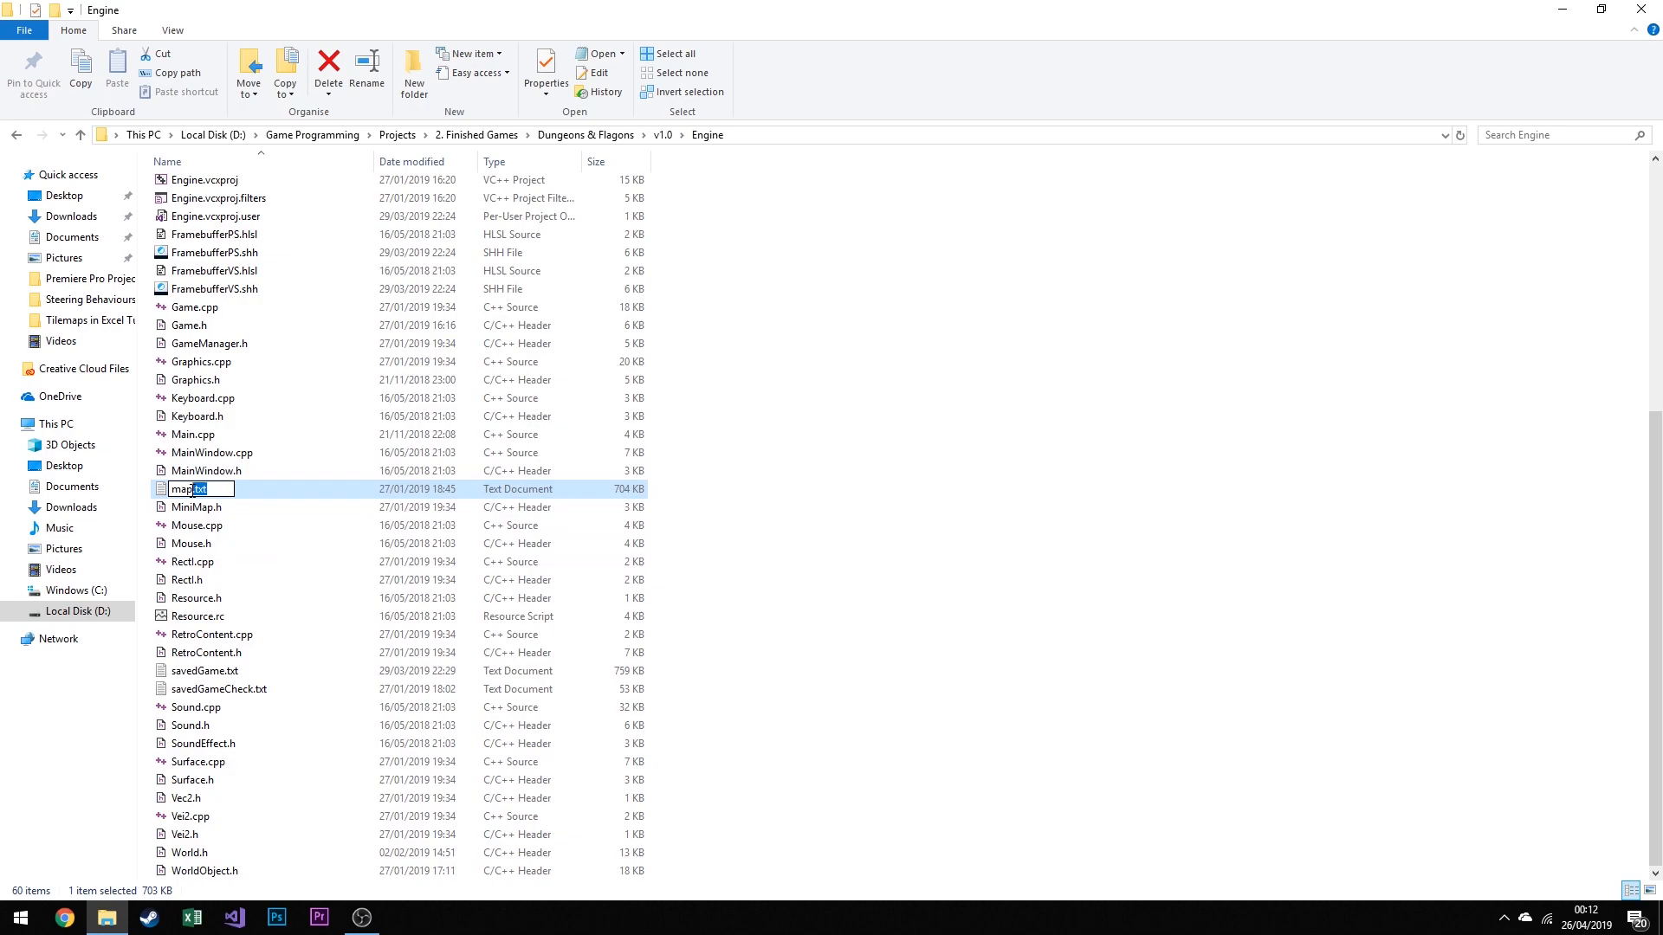
key(BackSpace)
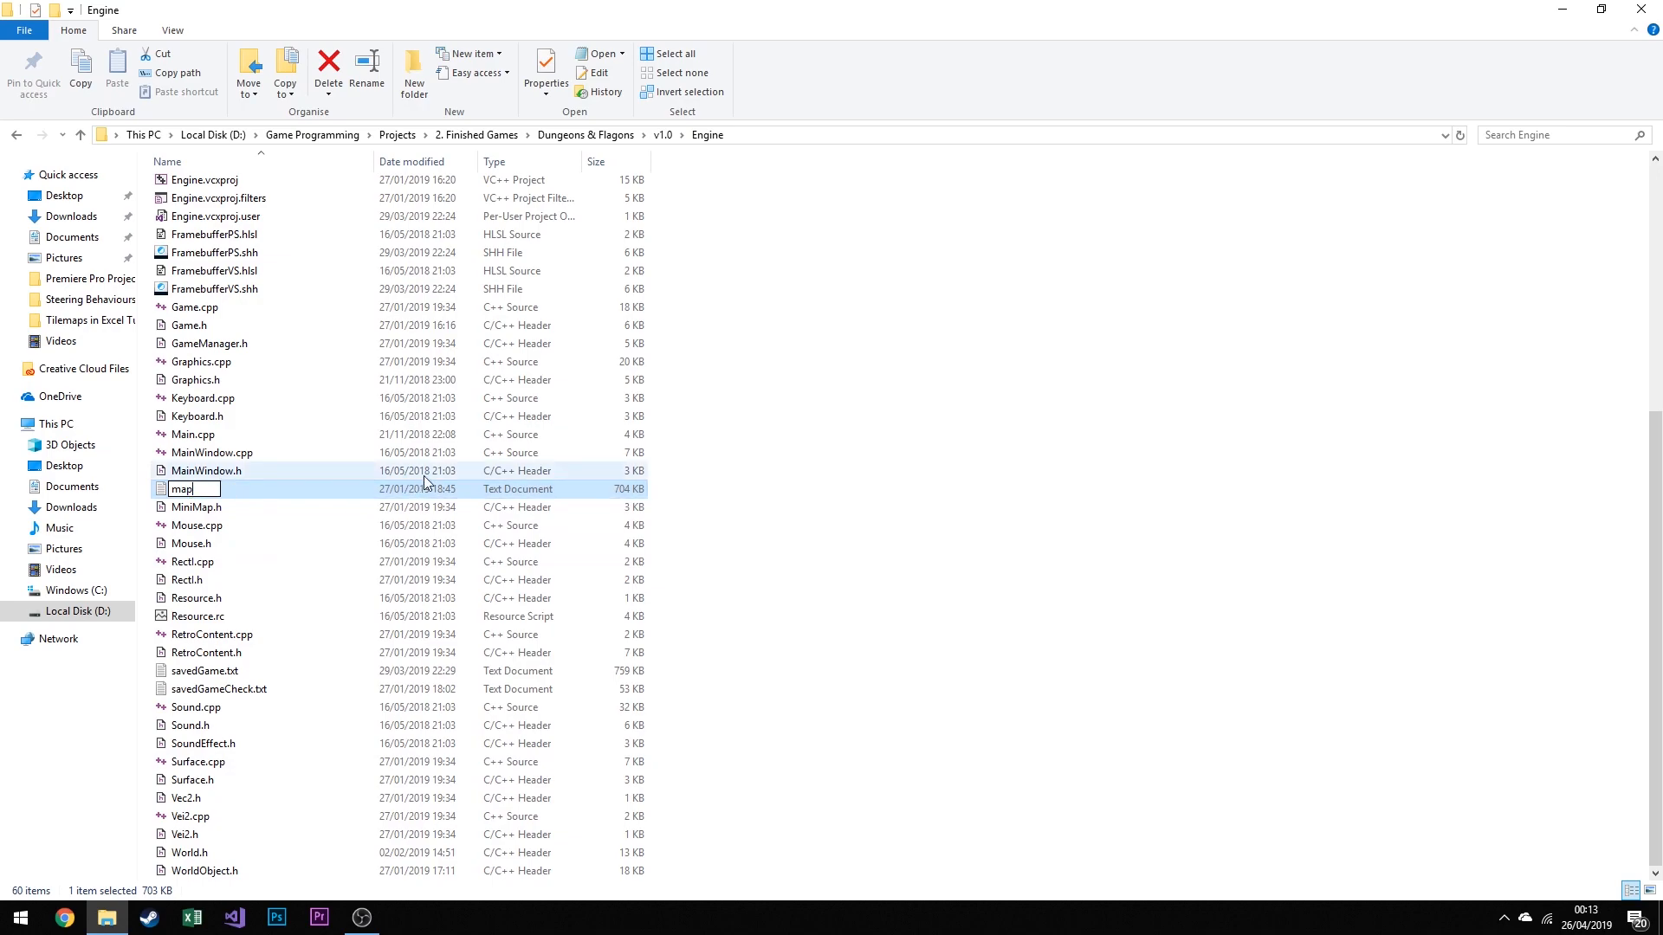
text(.csv)
key(Return)
key(Return)
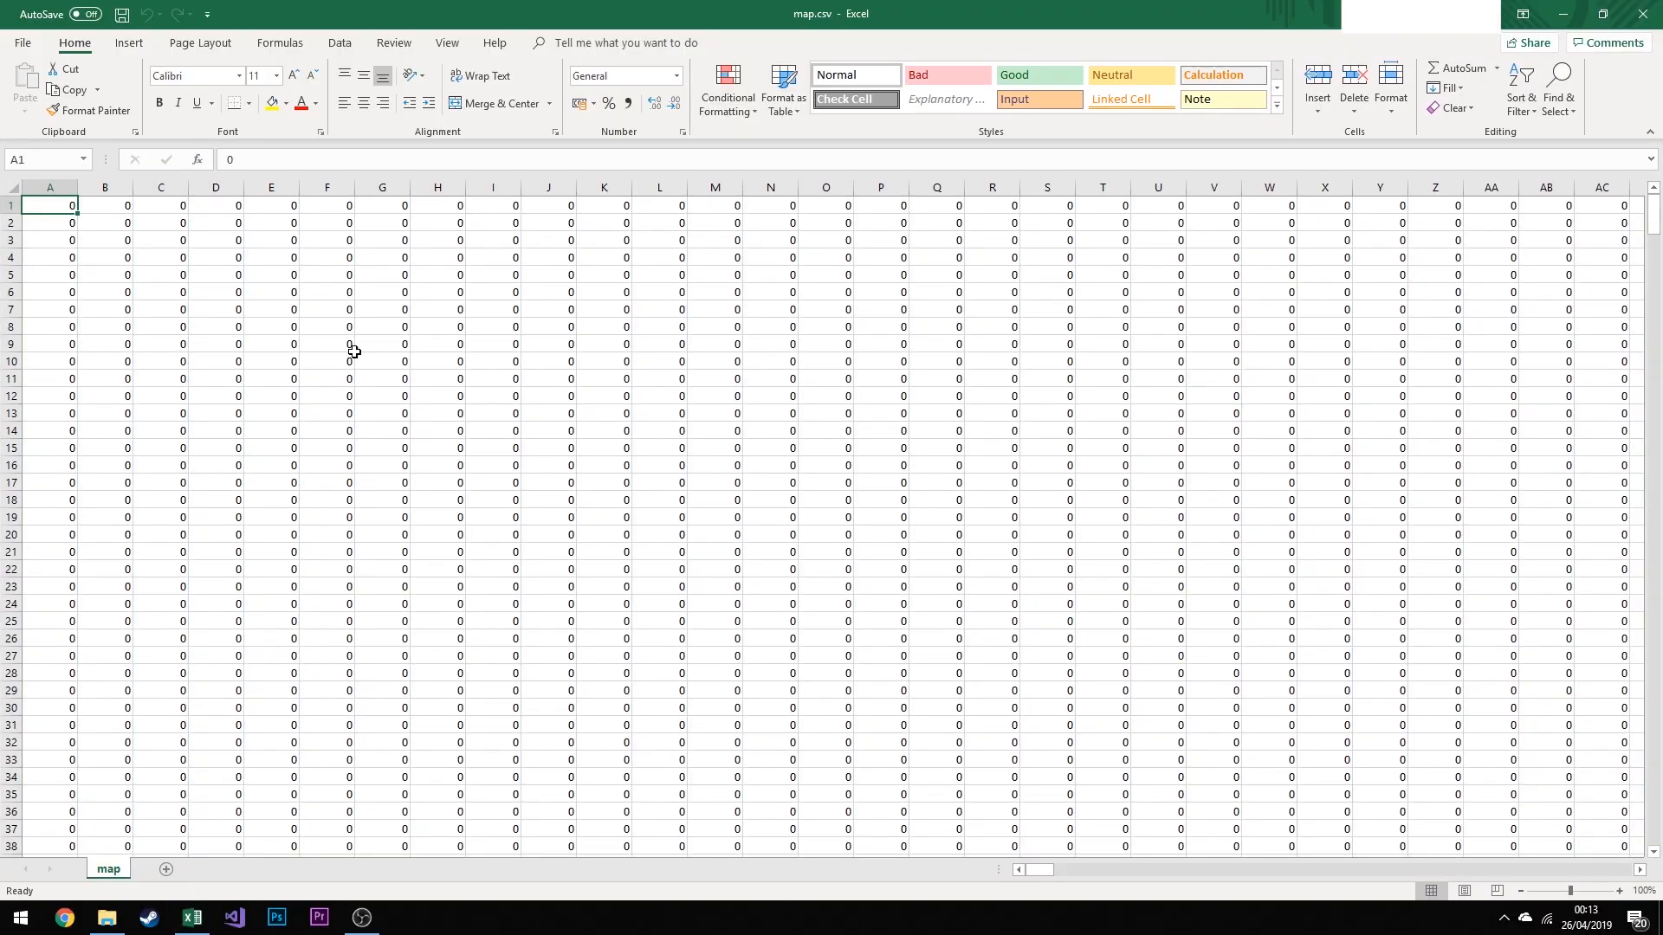
Select every cell of the map data and set the column width to 1.57
click(274, 289)
key(Left)
key(Left)
key(Left)
key(ctrl+Home)
key(ctrl+shift+End)
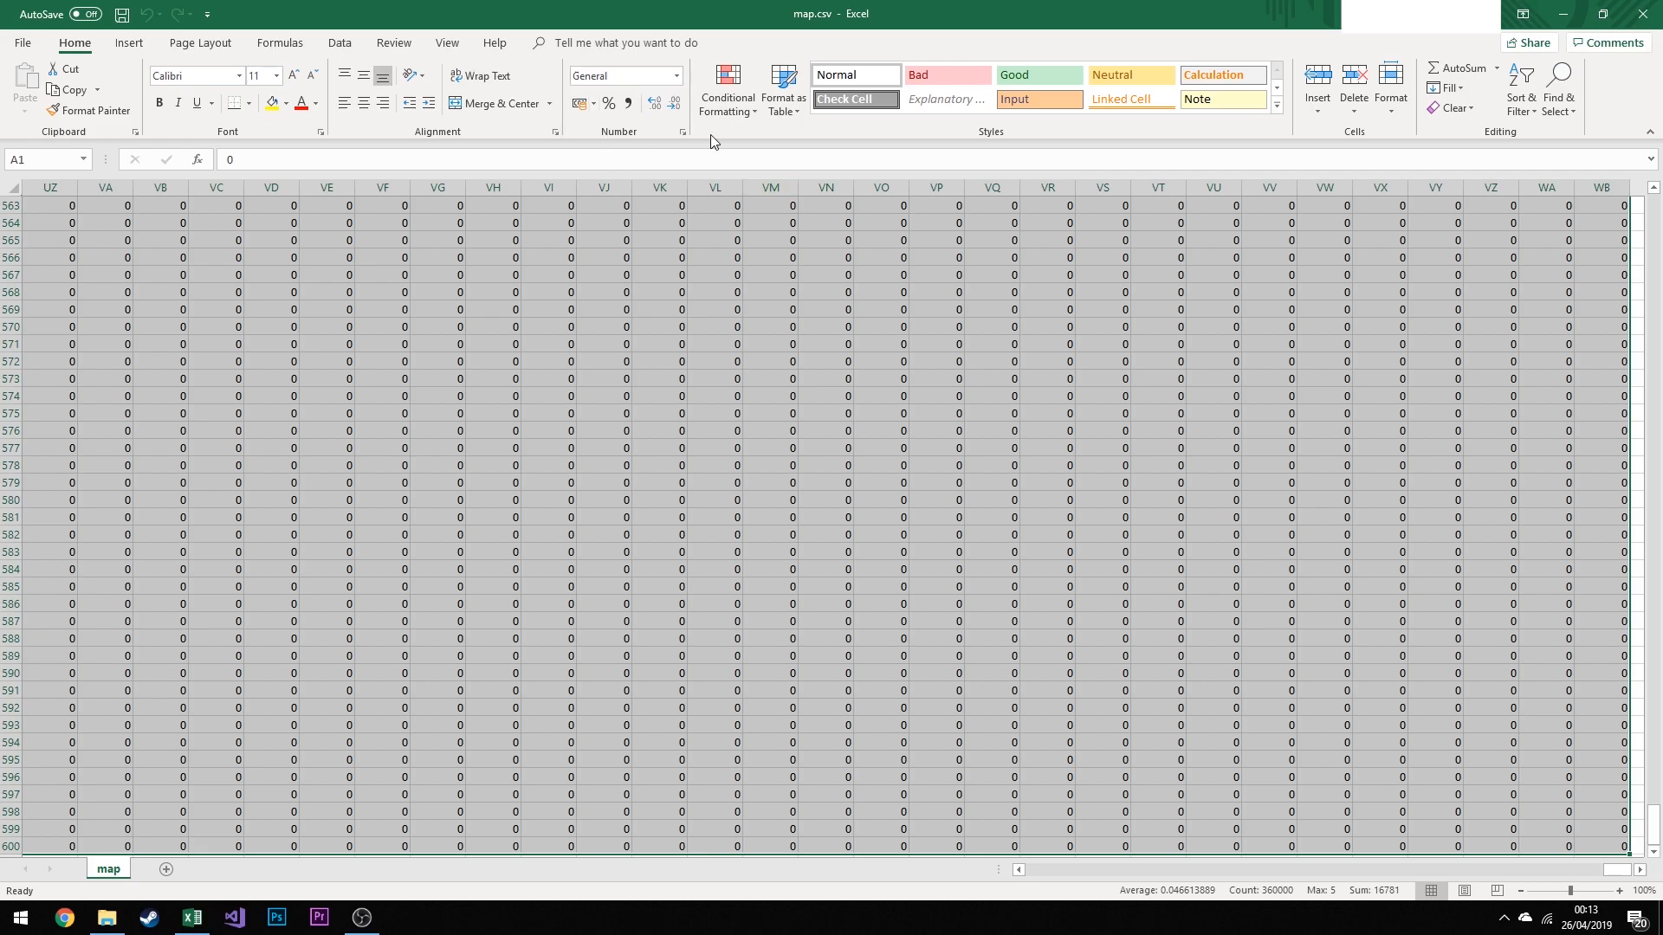
click(1390, 86)
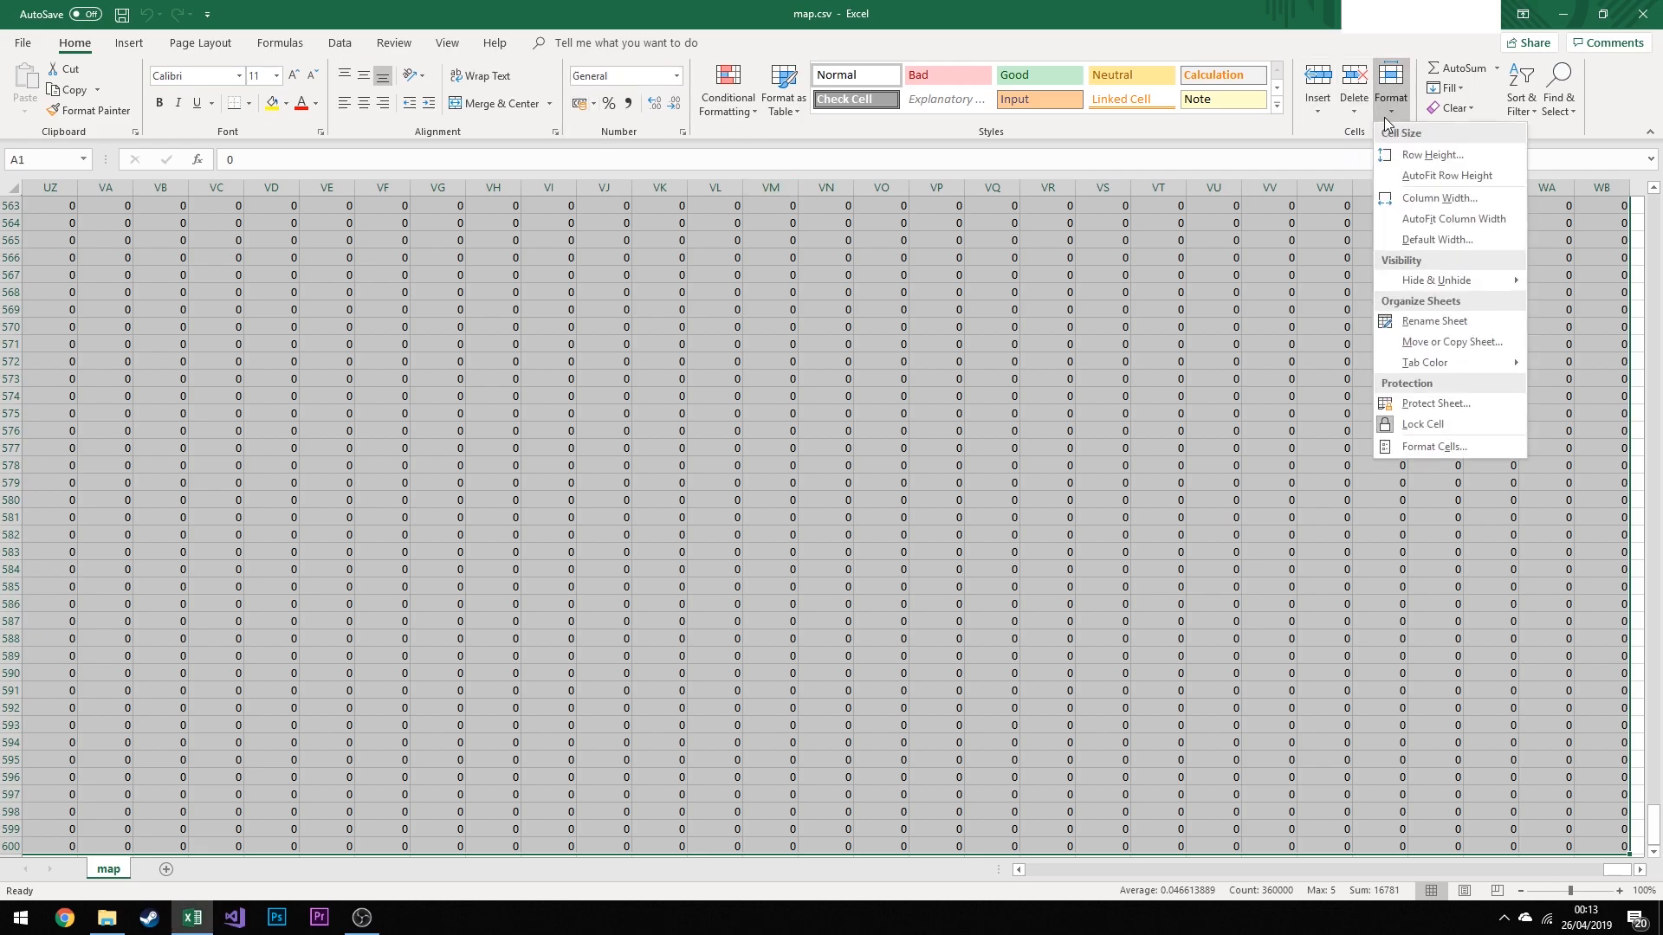
click(1473, 197)
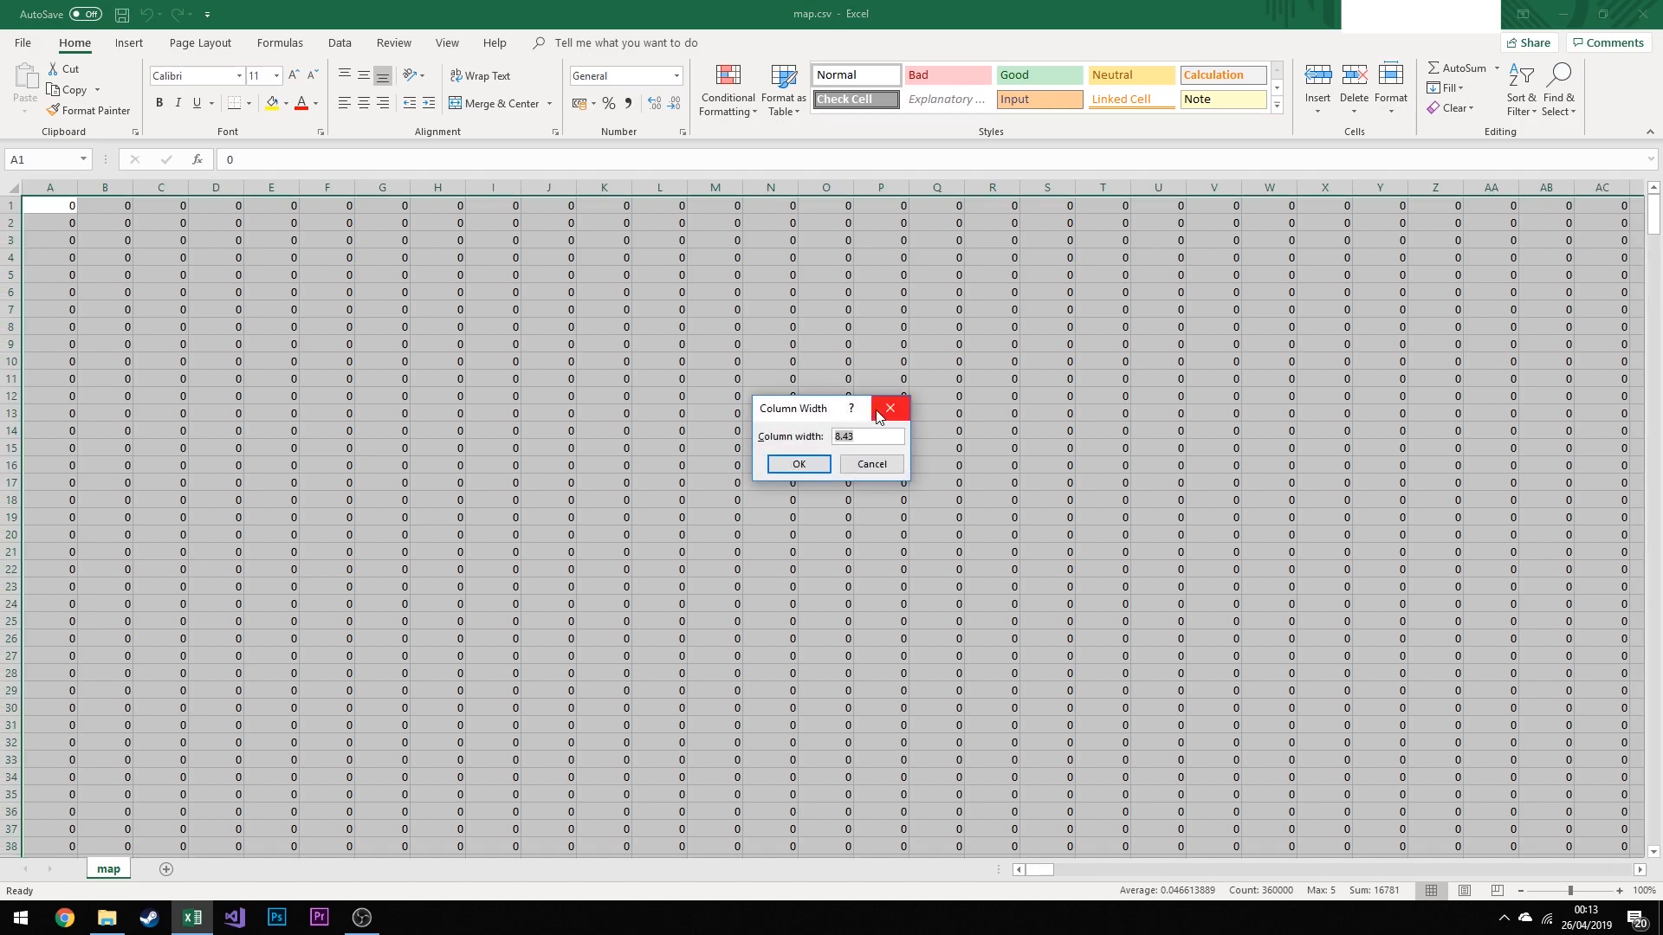
text(1.57)
key(Return)
Apply the red-yellow-green color scale to all map cells from A1 to the last used cell and return to A1
click(376, 309)
click(33, 206)
key(ctrl+shift+End)
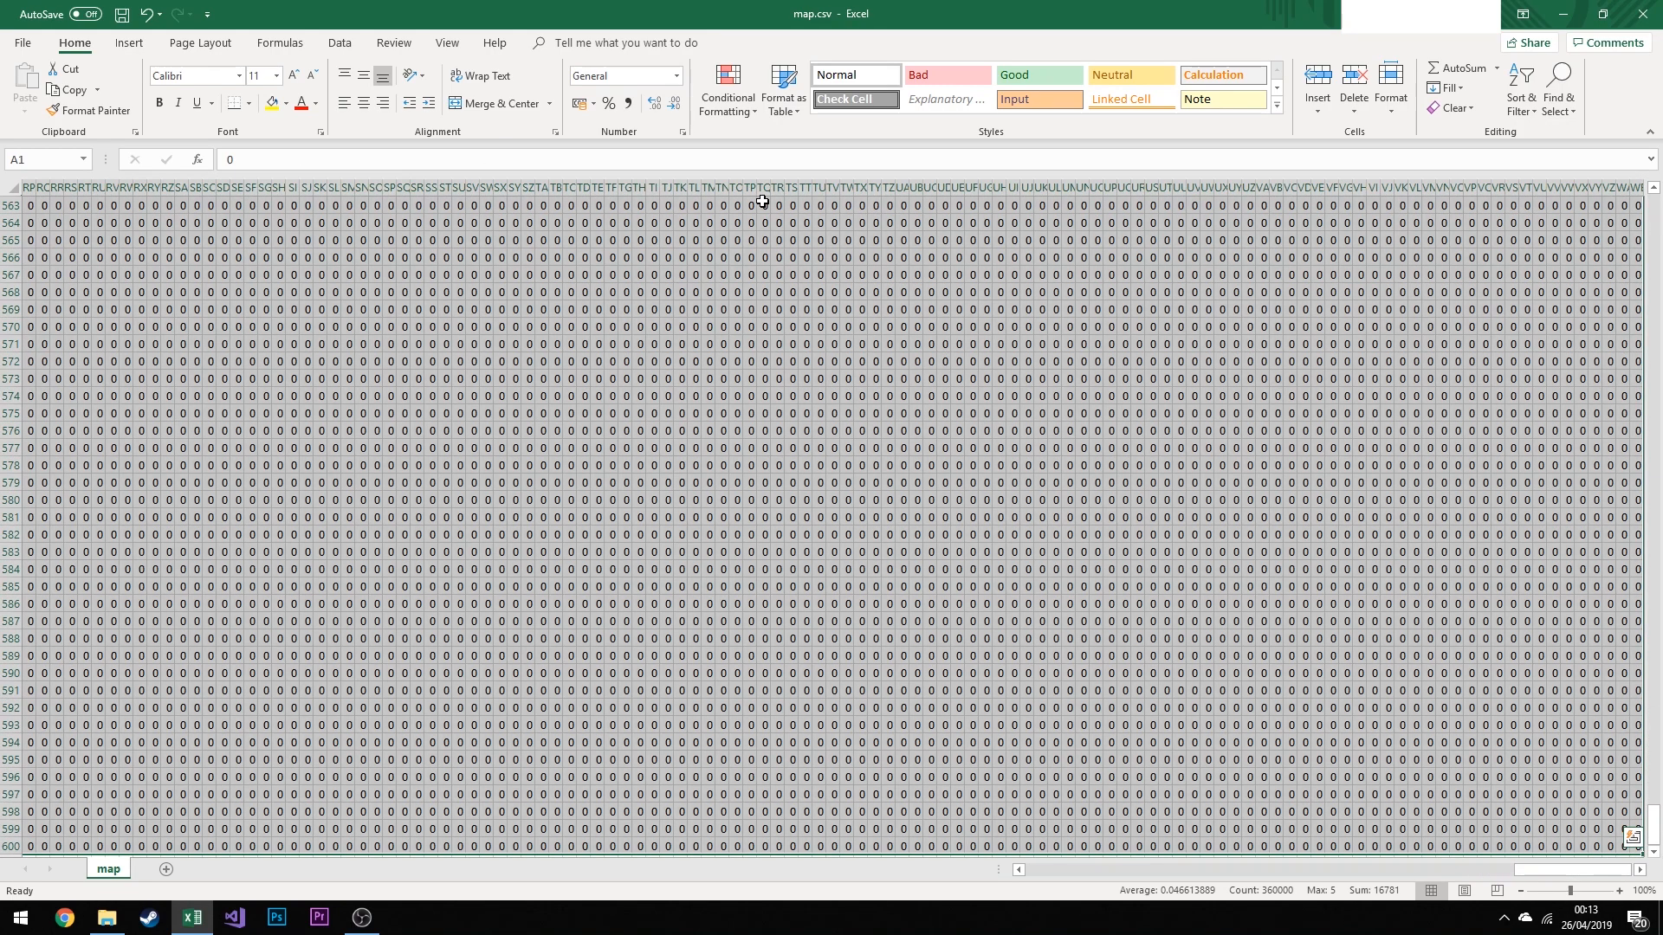
click(747, 104)
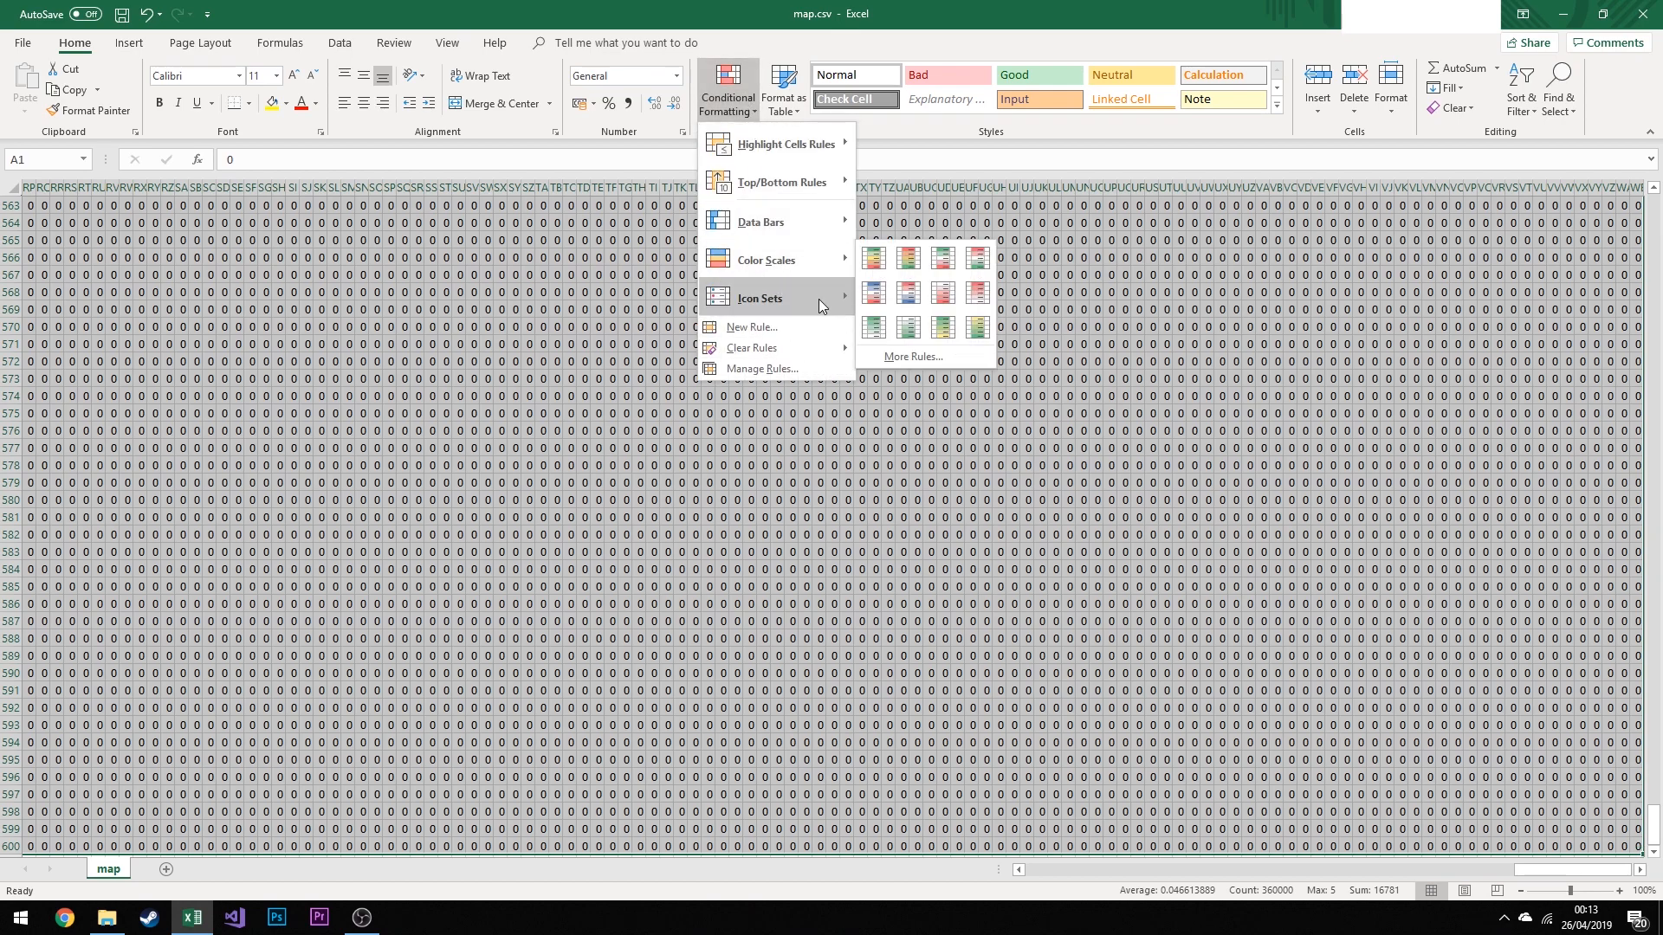
mouse_move(827, 262)
click(904, 263)
click(760, 340)
key(ctrl+Home)
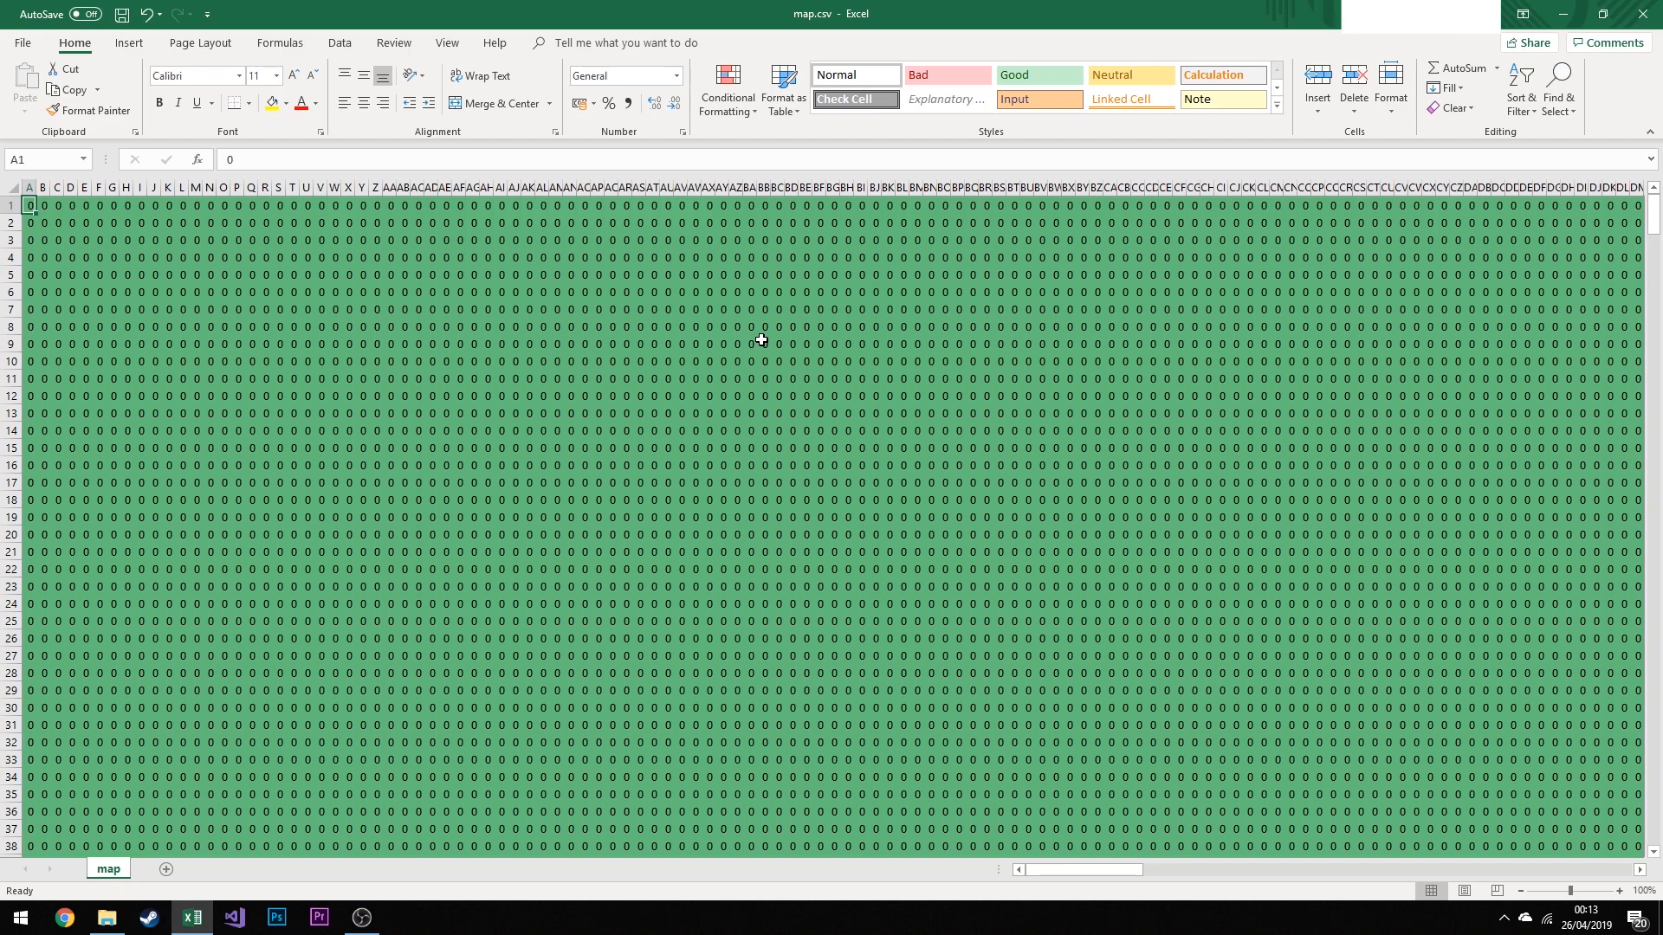
Zoom the sheet out to 10% and bring the whole dungeon layout into view
key(alt+w)
key(q)
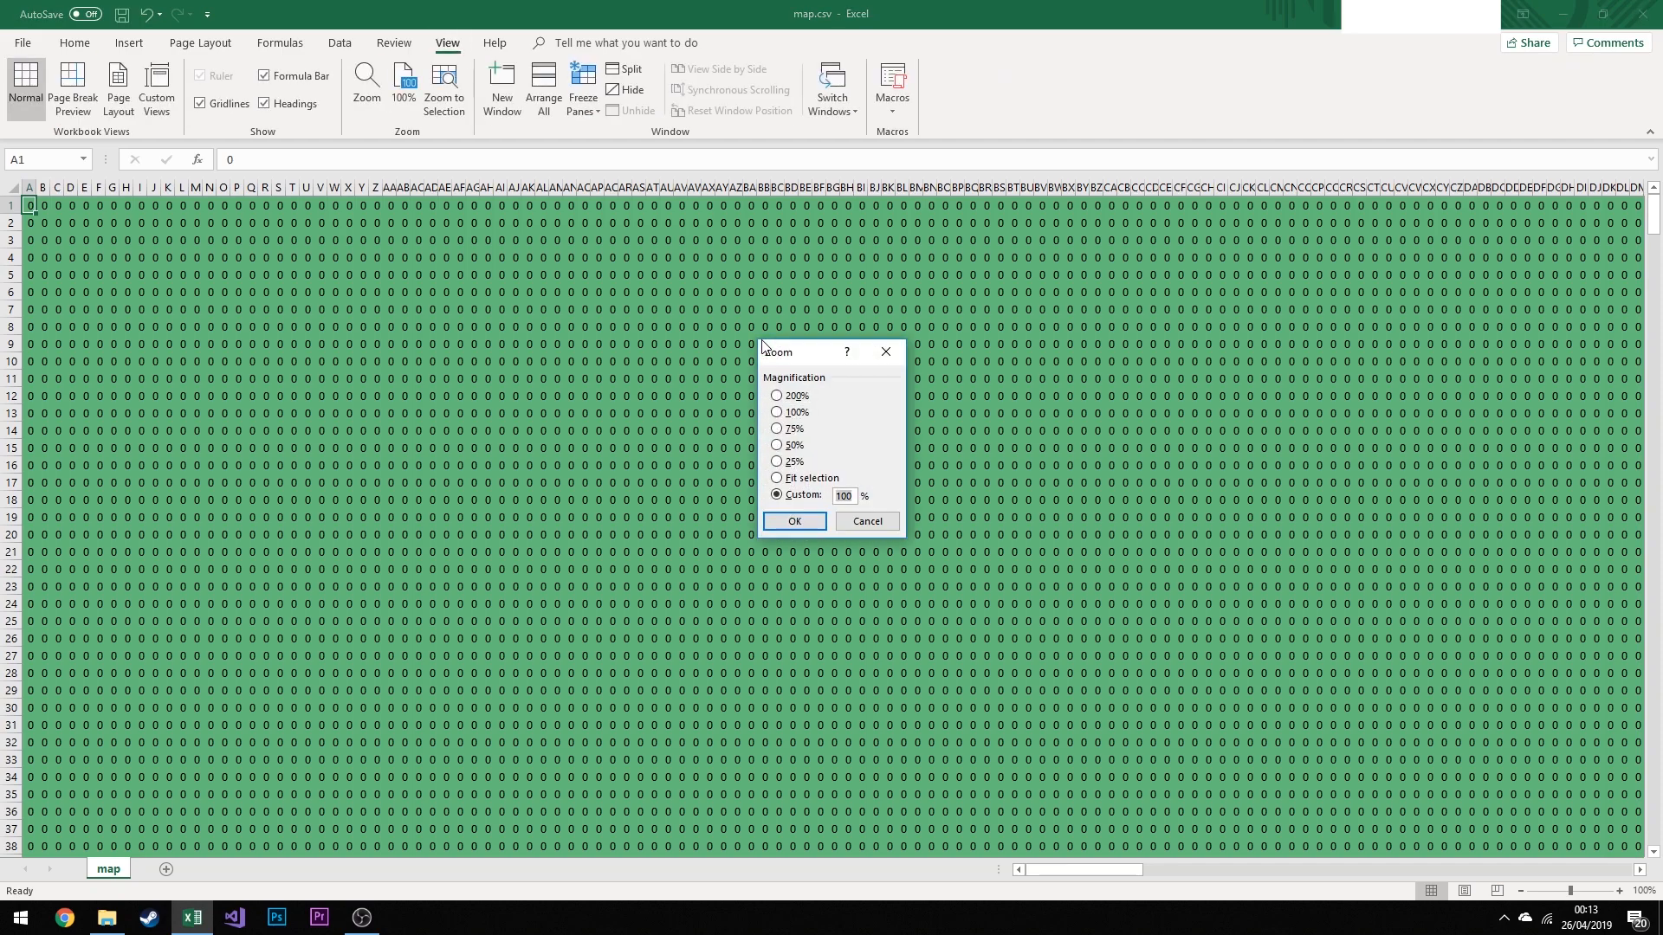
text(5)
key(Return)
key(Return)
text(10)
key(Return)
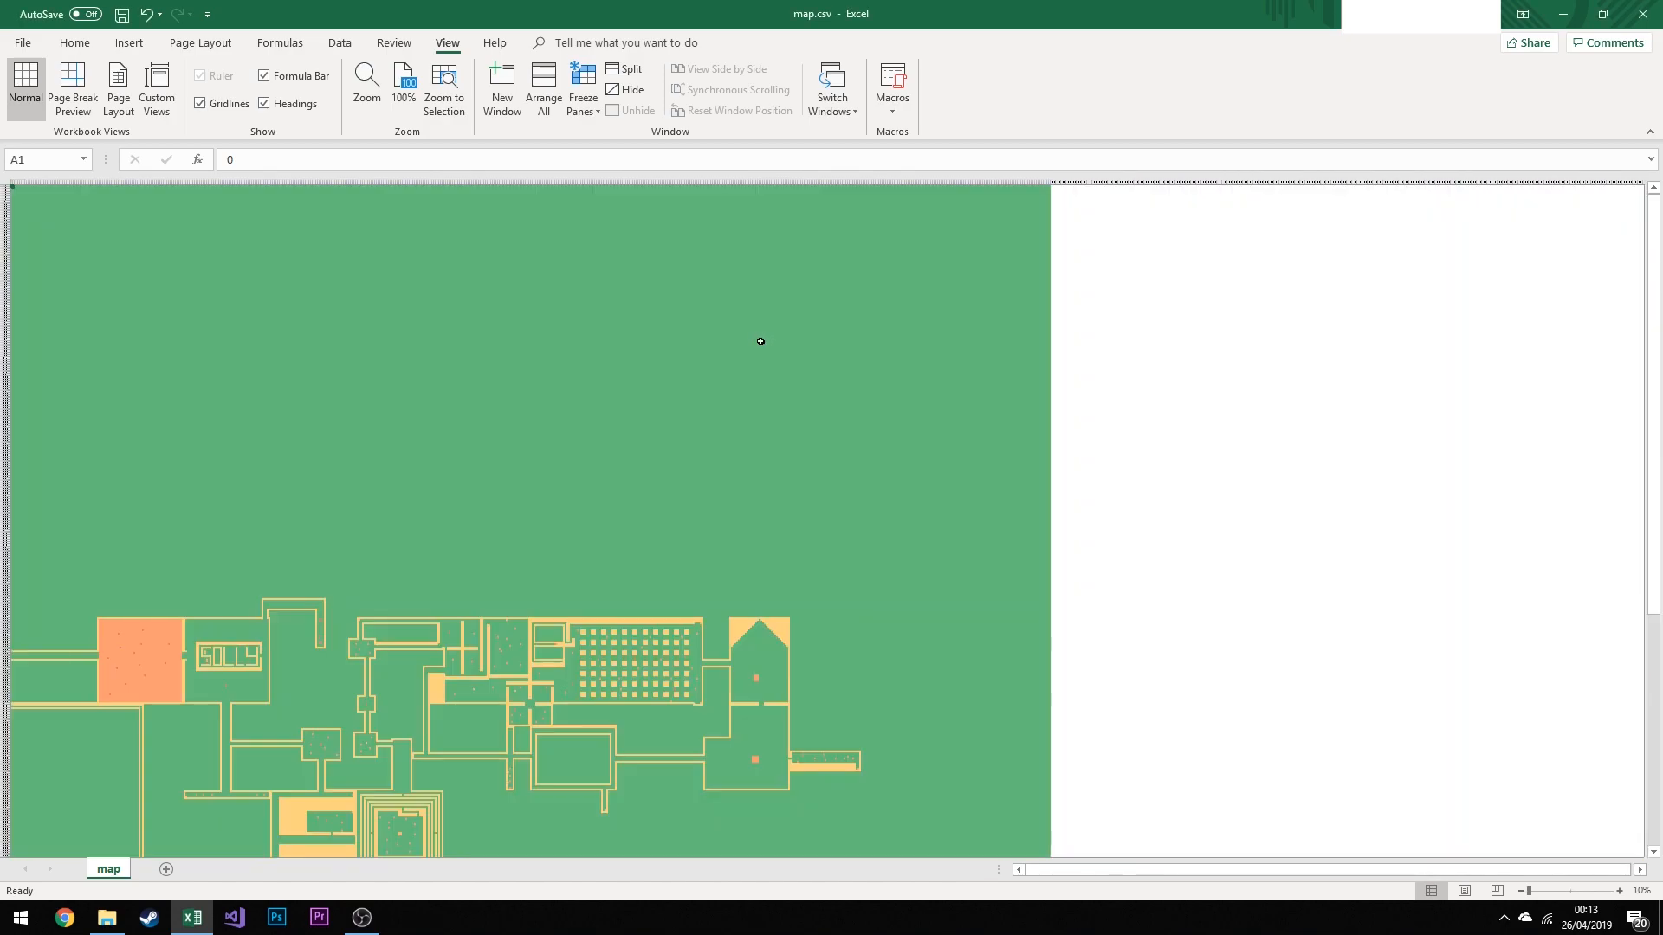
scroll(740, 373, down, 15)
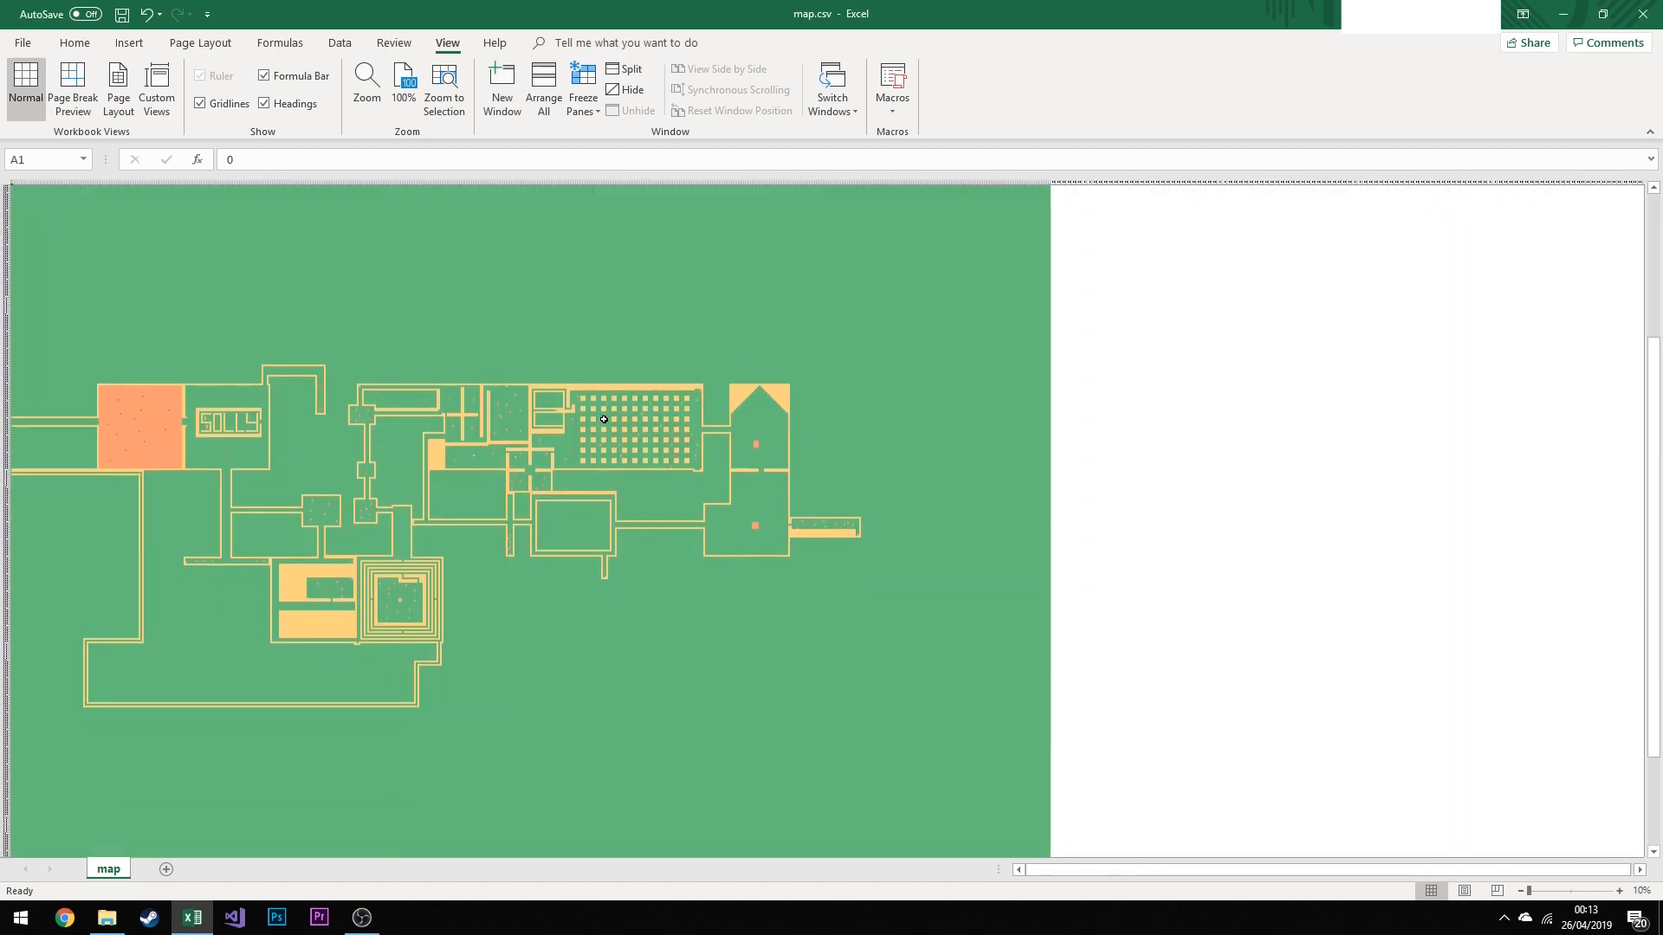
Examine the overall dungeon layout and the room whose walls spell SOLLY
drag(853, 684, 7, 287)
click(601, 409)
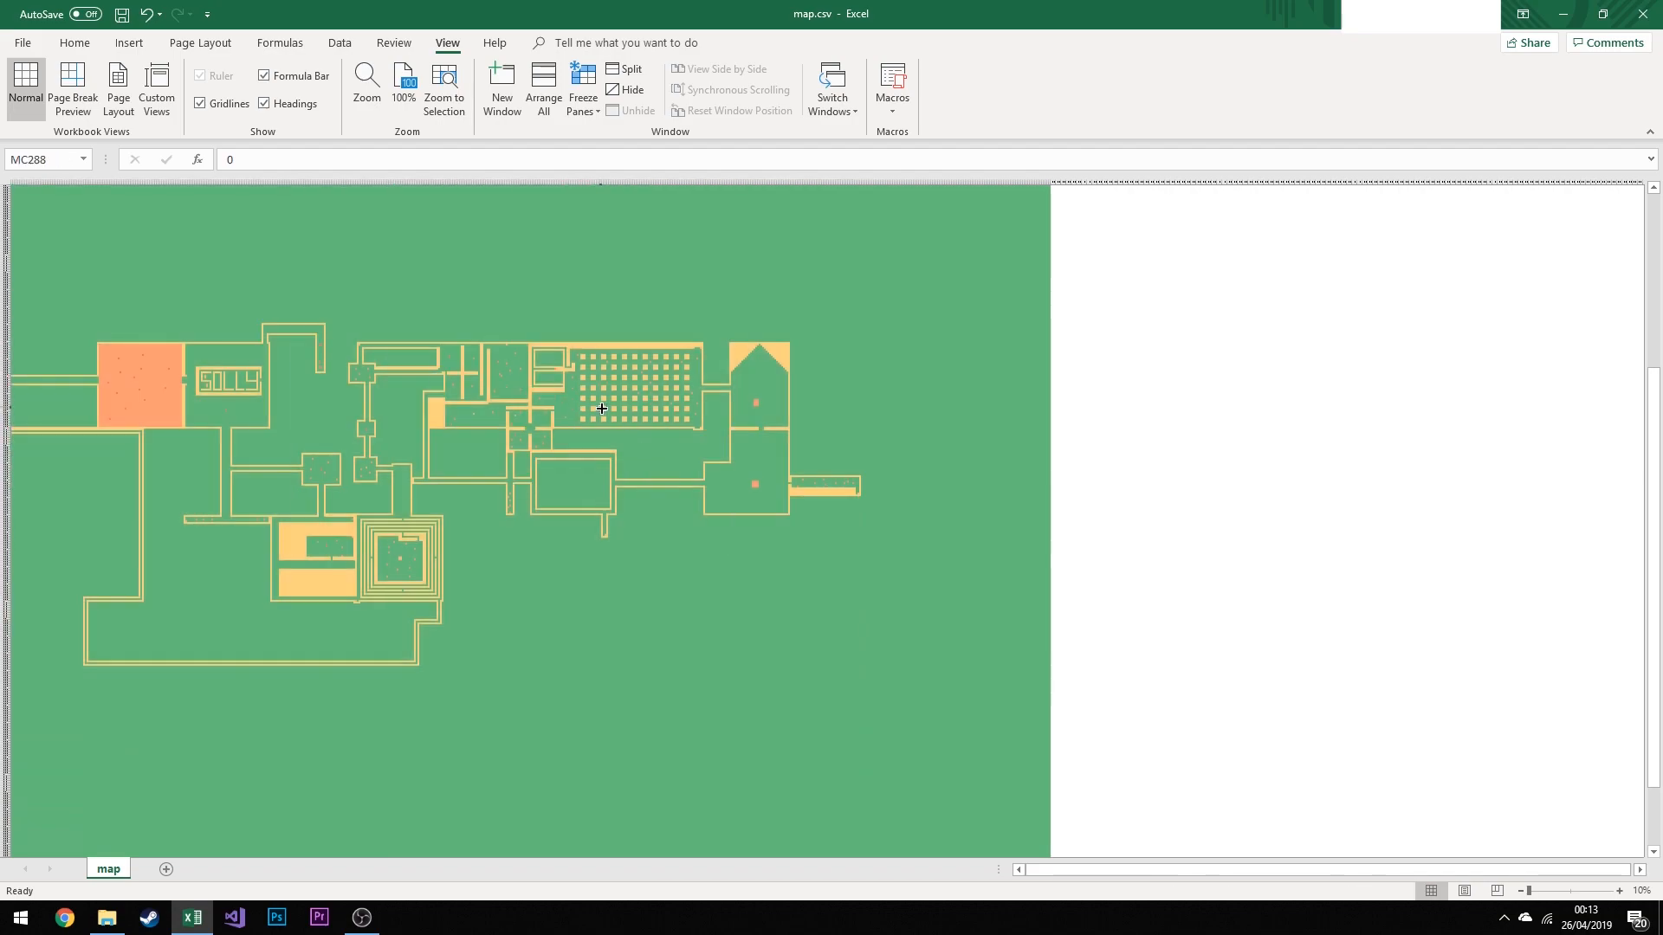
drag(201, 373, 264, 396)
click(230, 378)
click(254, 378)
click(246, 375)
click(453, 272)
Examine the large room filled with a regular grid of pillars
drag(813, 339, 815, 342)
drag(802, 340, 706, 422)
drag(631, 359, 690, 423)
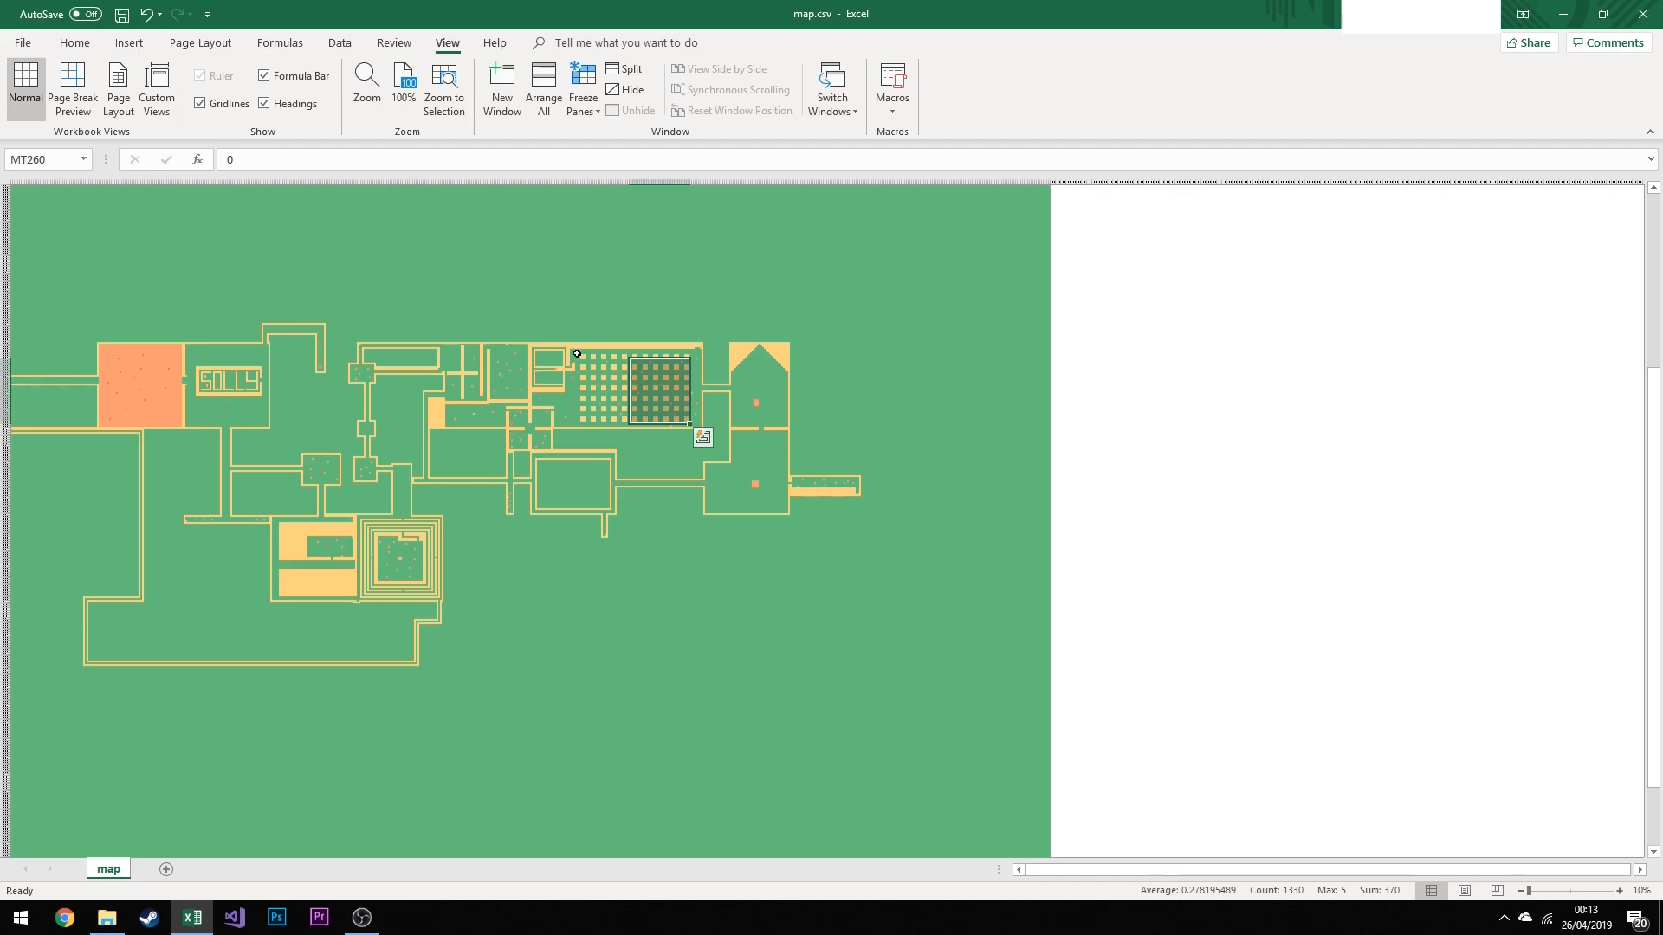
drag(709, 302, 710, 304)
click(570, 302)
Examine the small cross-shaped chamber just below and beside the pillar room
drag(513, 413, 553, 449)
click(546, 442)
click(560, 449)
click(533, 439)
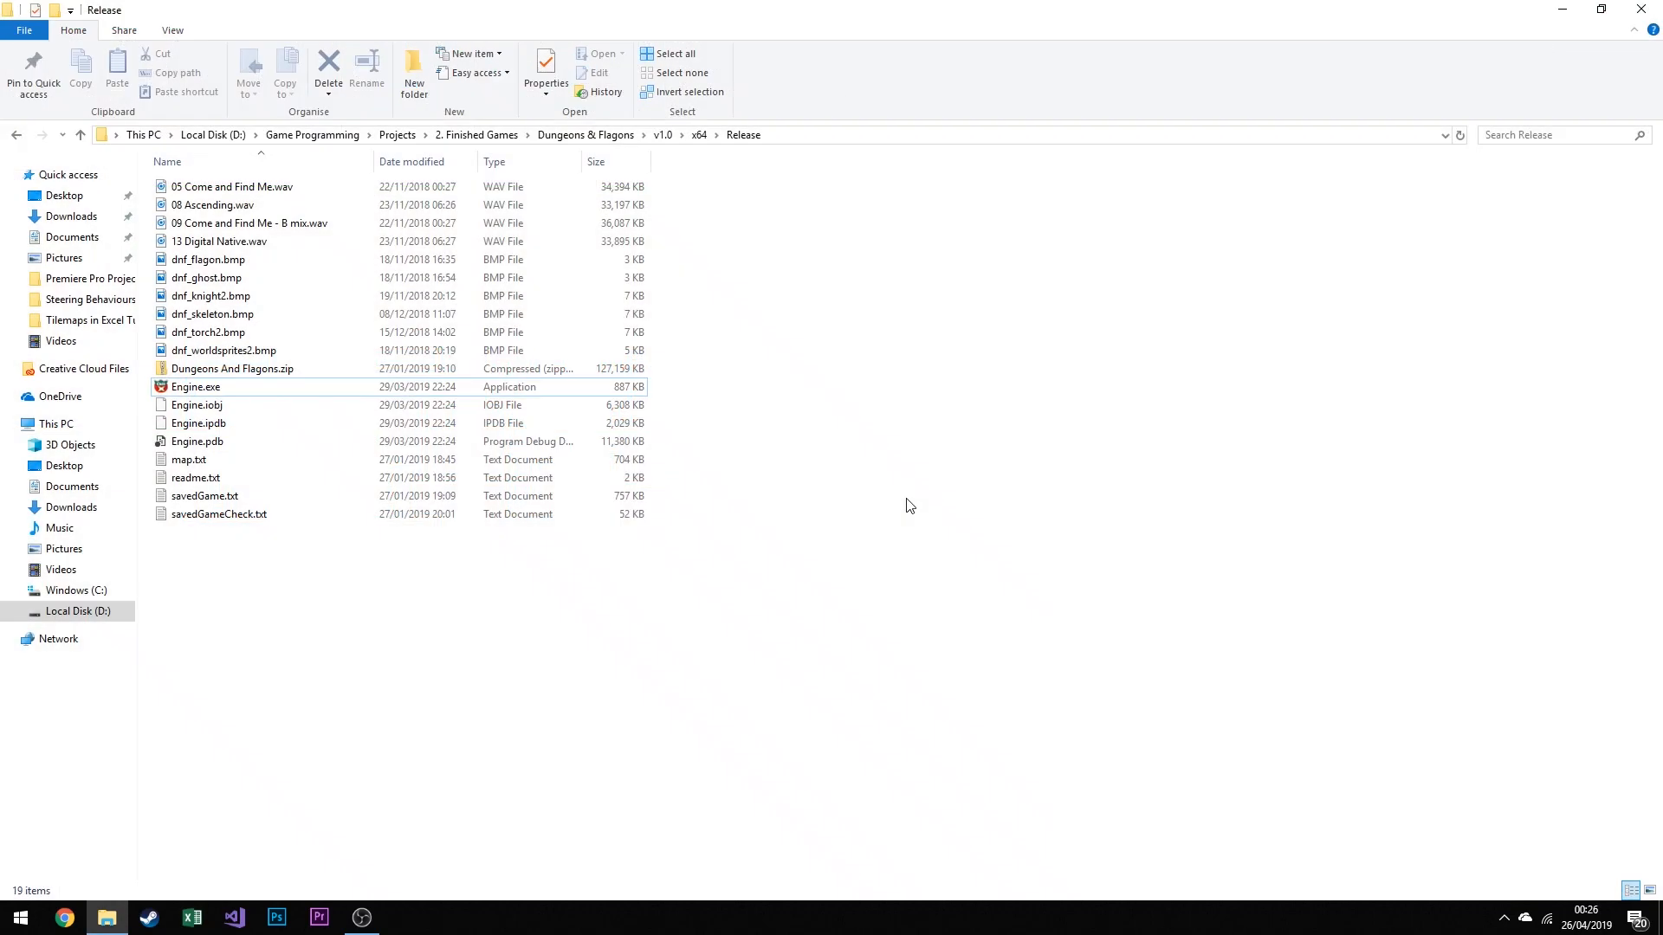
Launch Engine.exe from the x64 Release folder and start a new game of Dungeons and Flagons
double_click(299, 387)
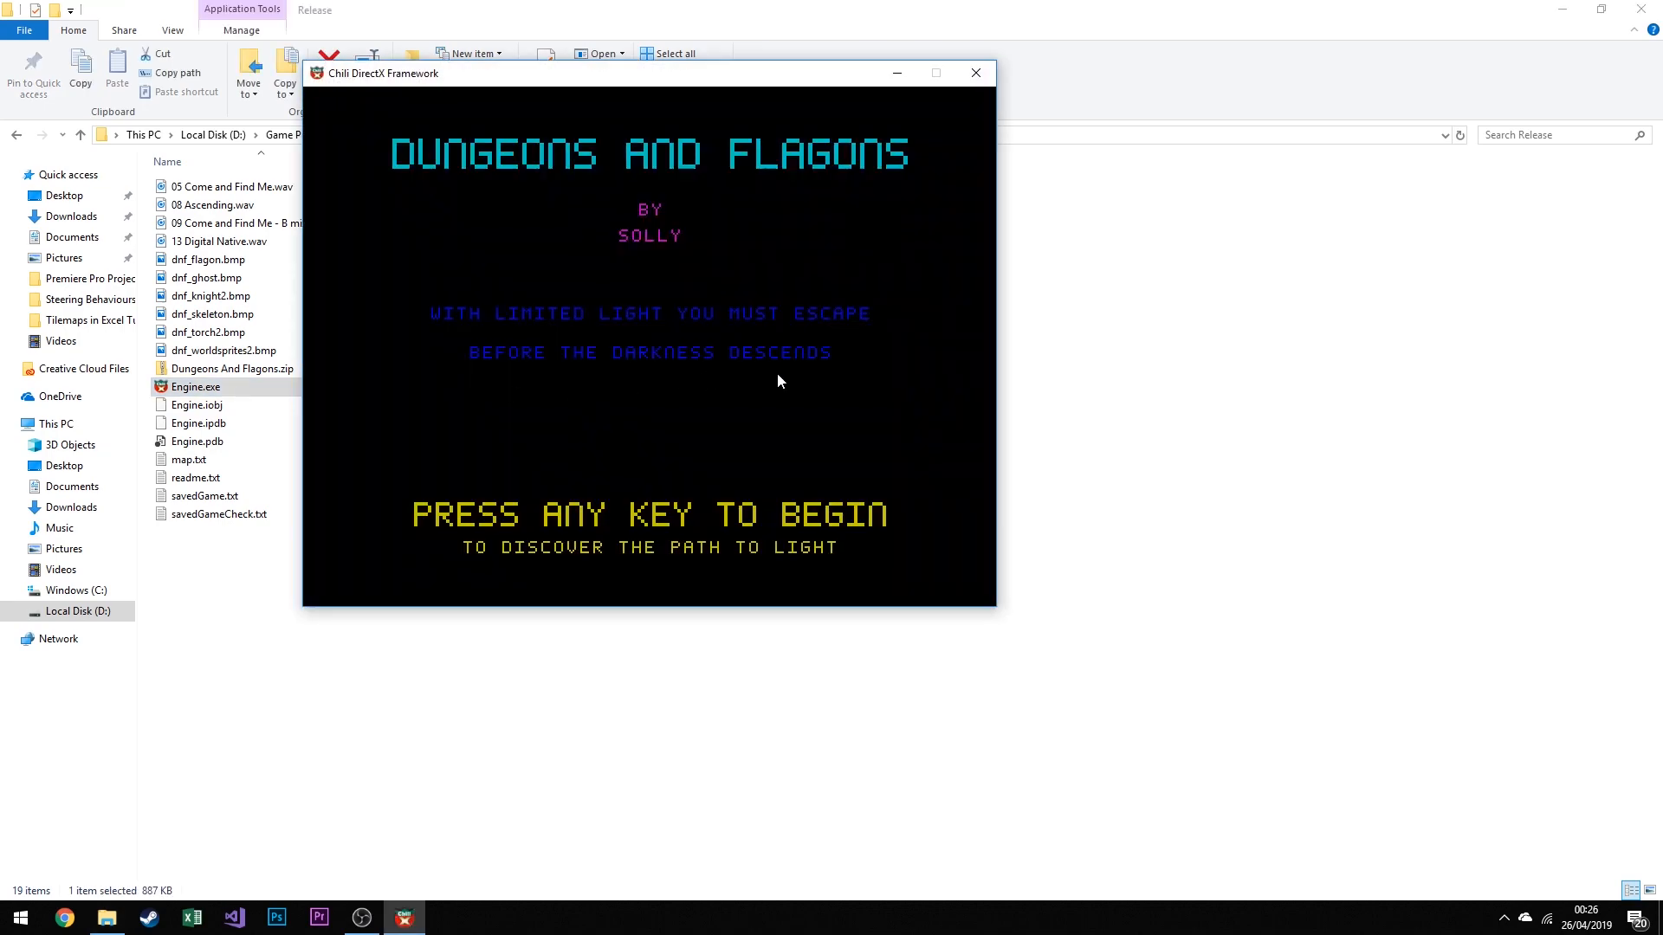
key(Return)
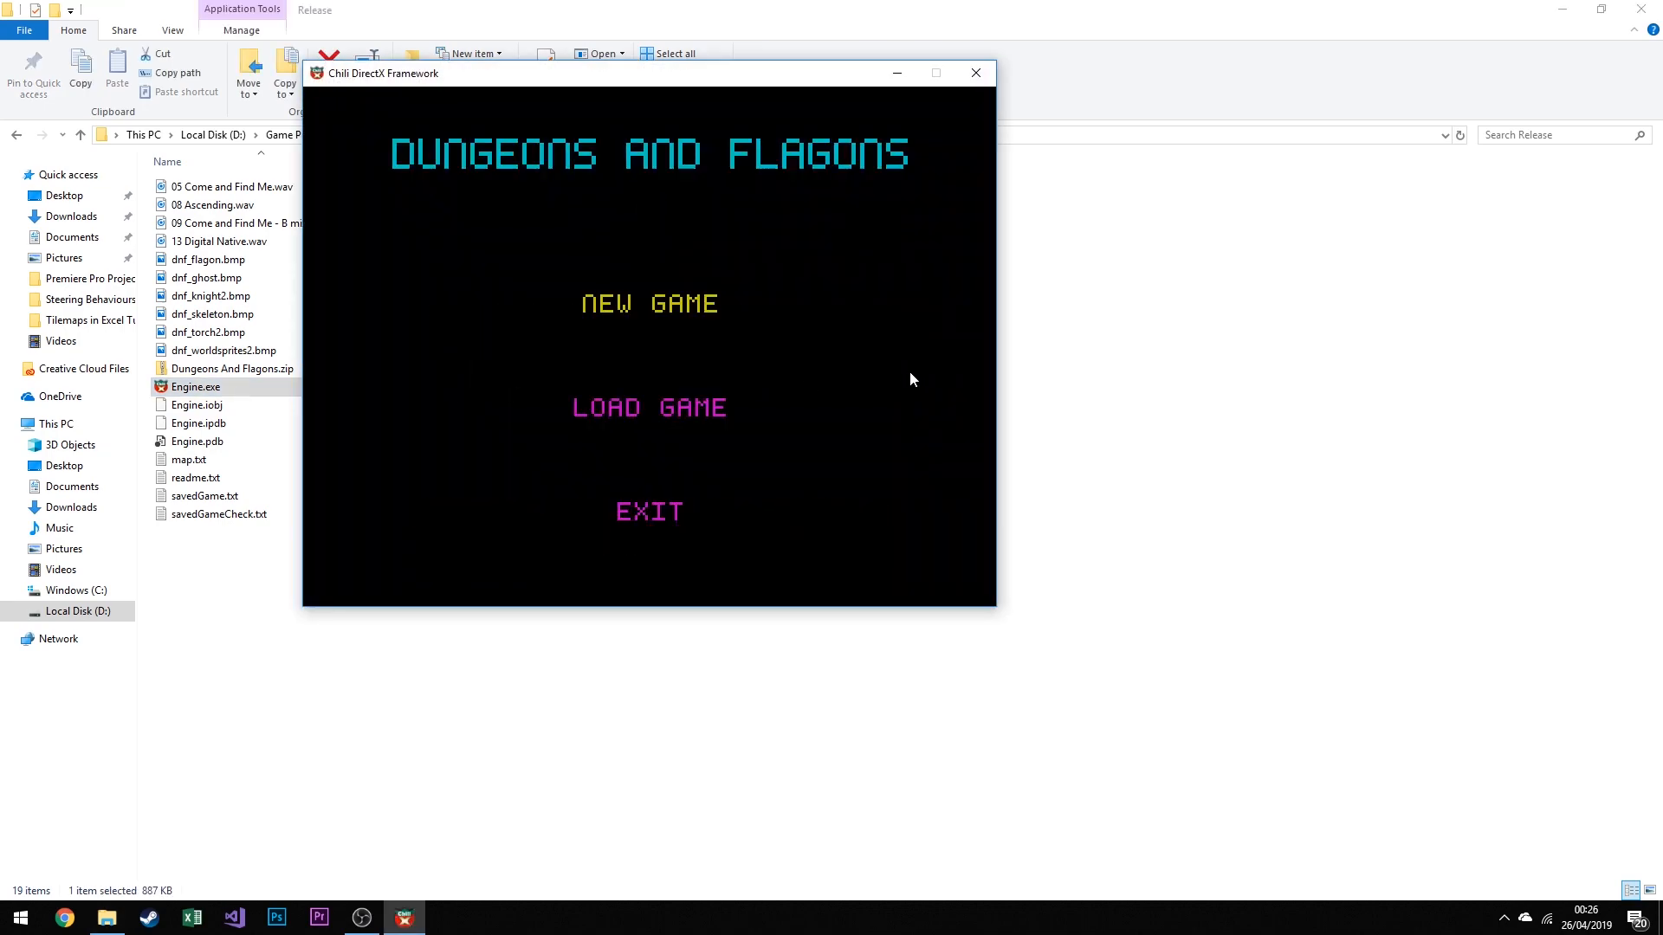
key(Return)
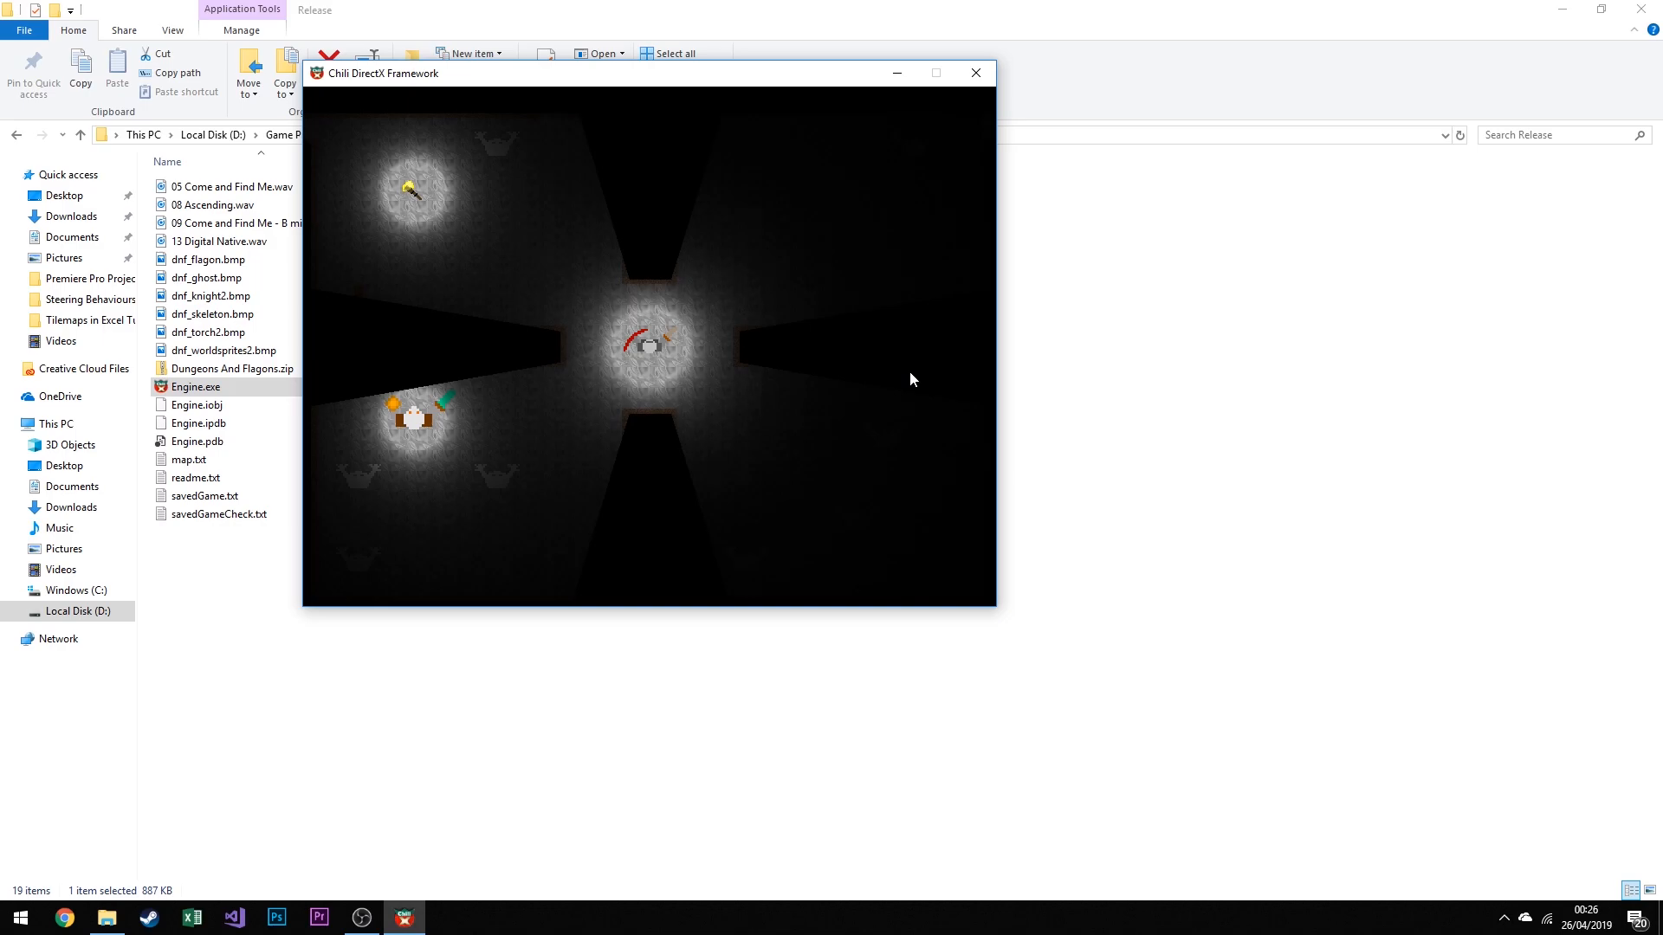
Walk the knight from the starting crossroads through the rooms to the east into the hall of pillars
key(Right)
key(Up)
key(Down)
key(Left)
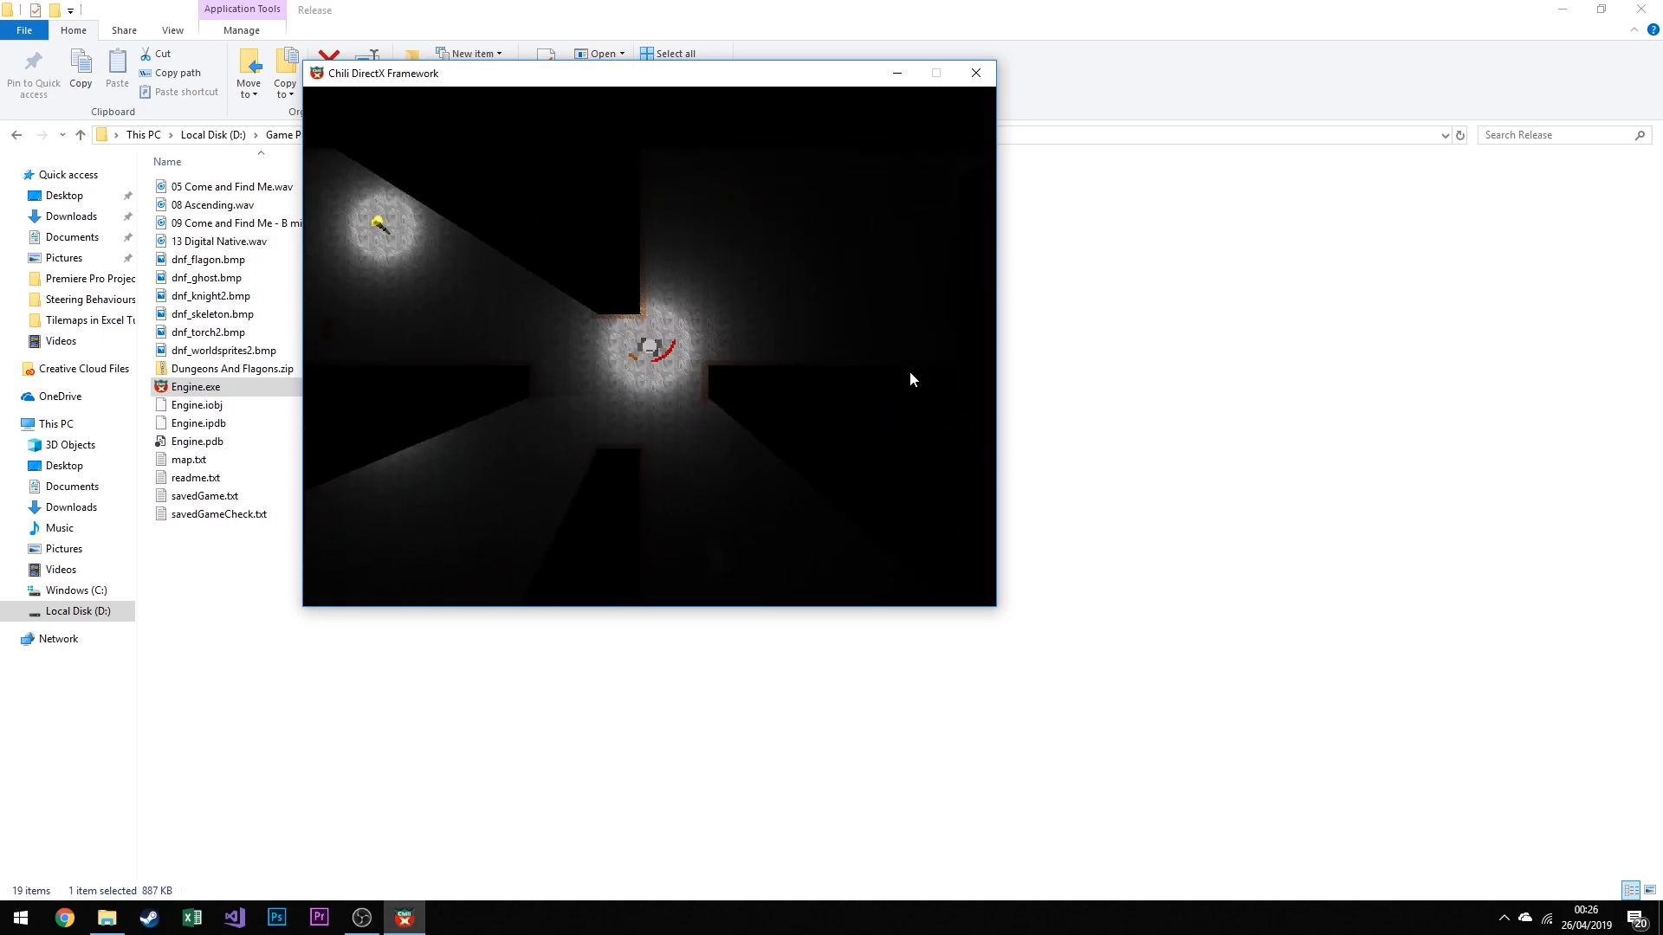
key(Left)
key(Right)
key(Up)
key(Right)
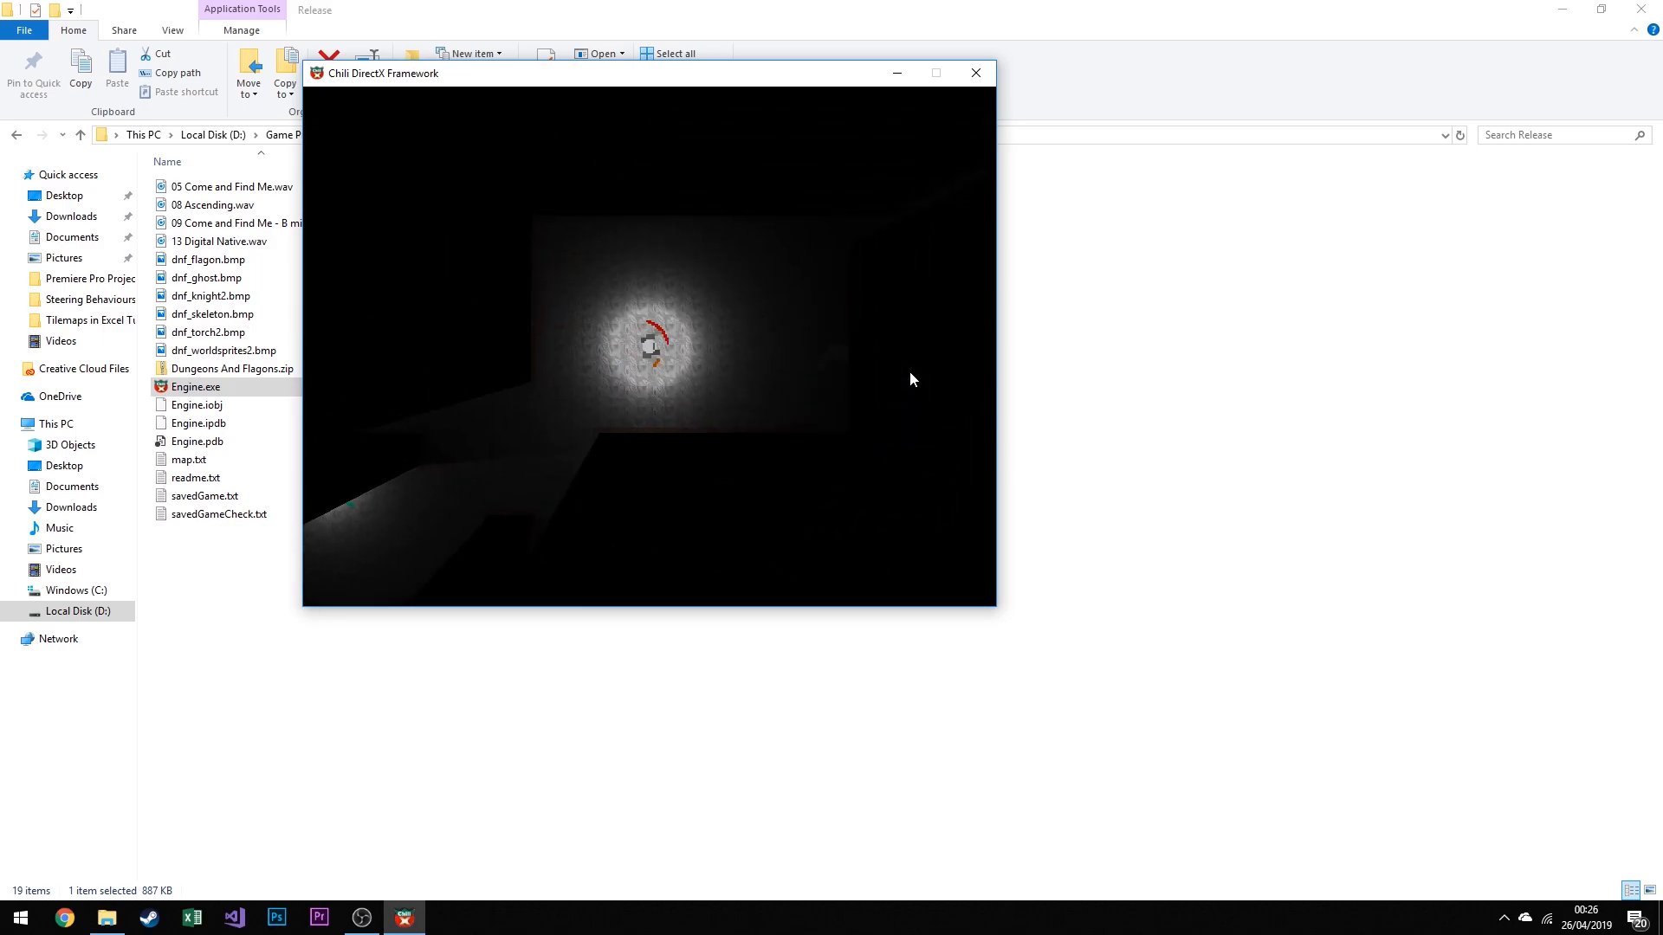
key(Right)
key(Up)
key(Right)
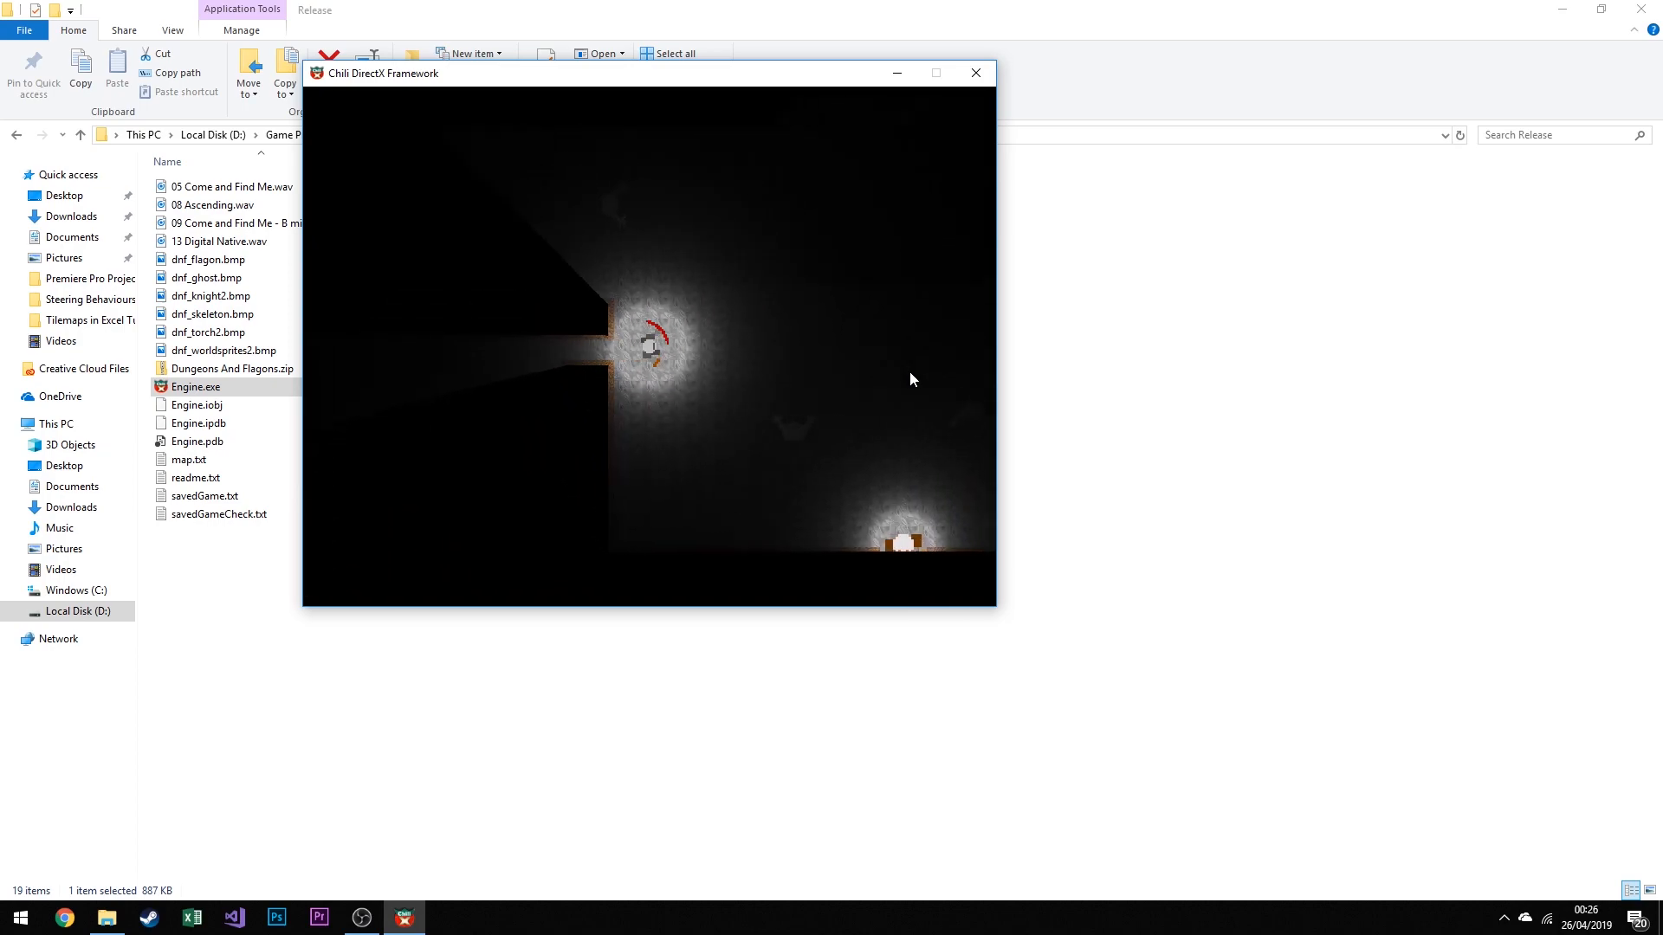
key(Right)
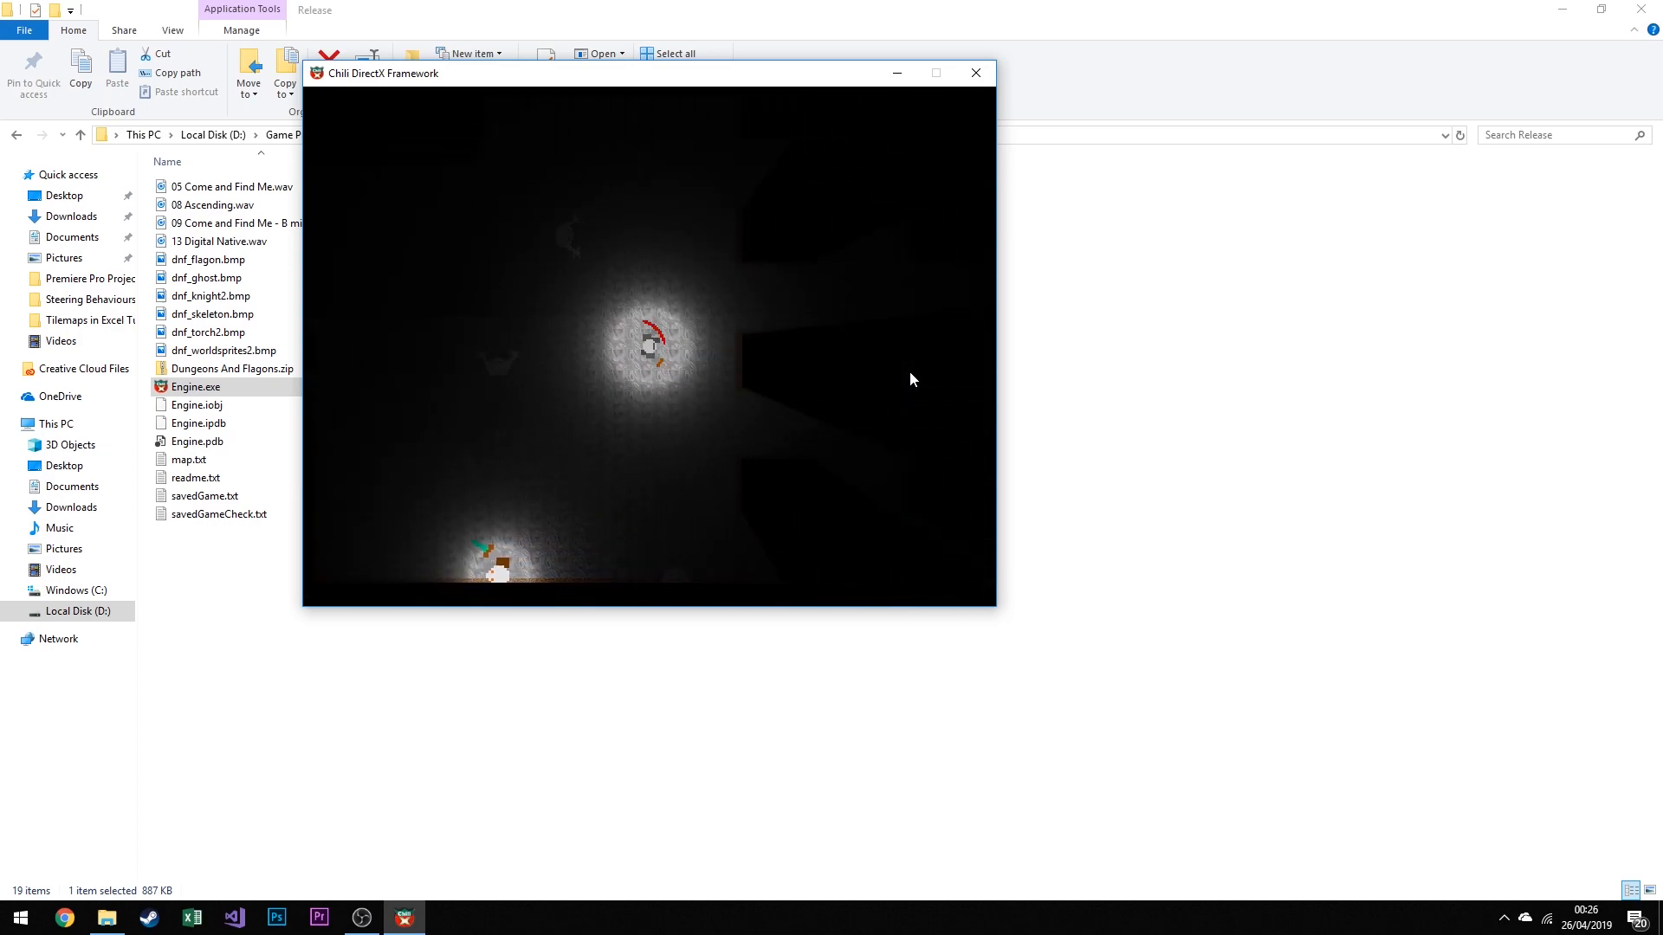
key(Right)
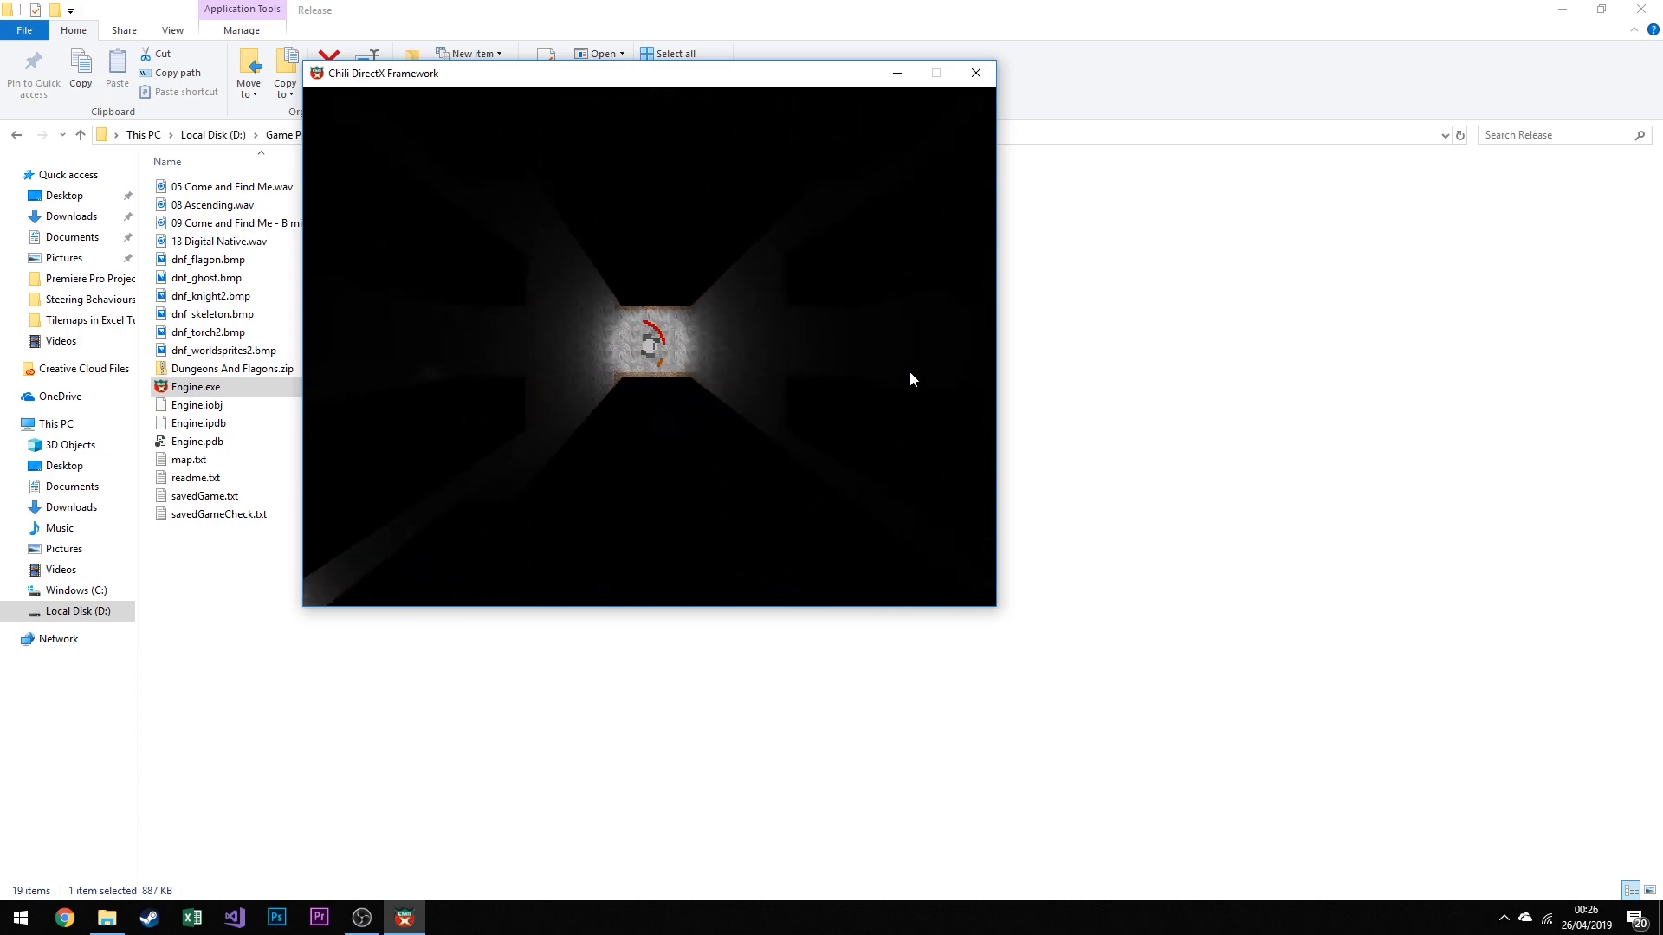
key(Right)
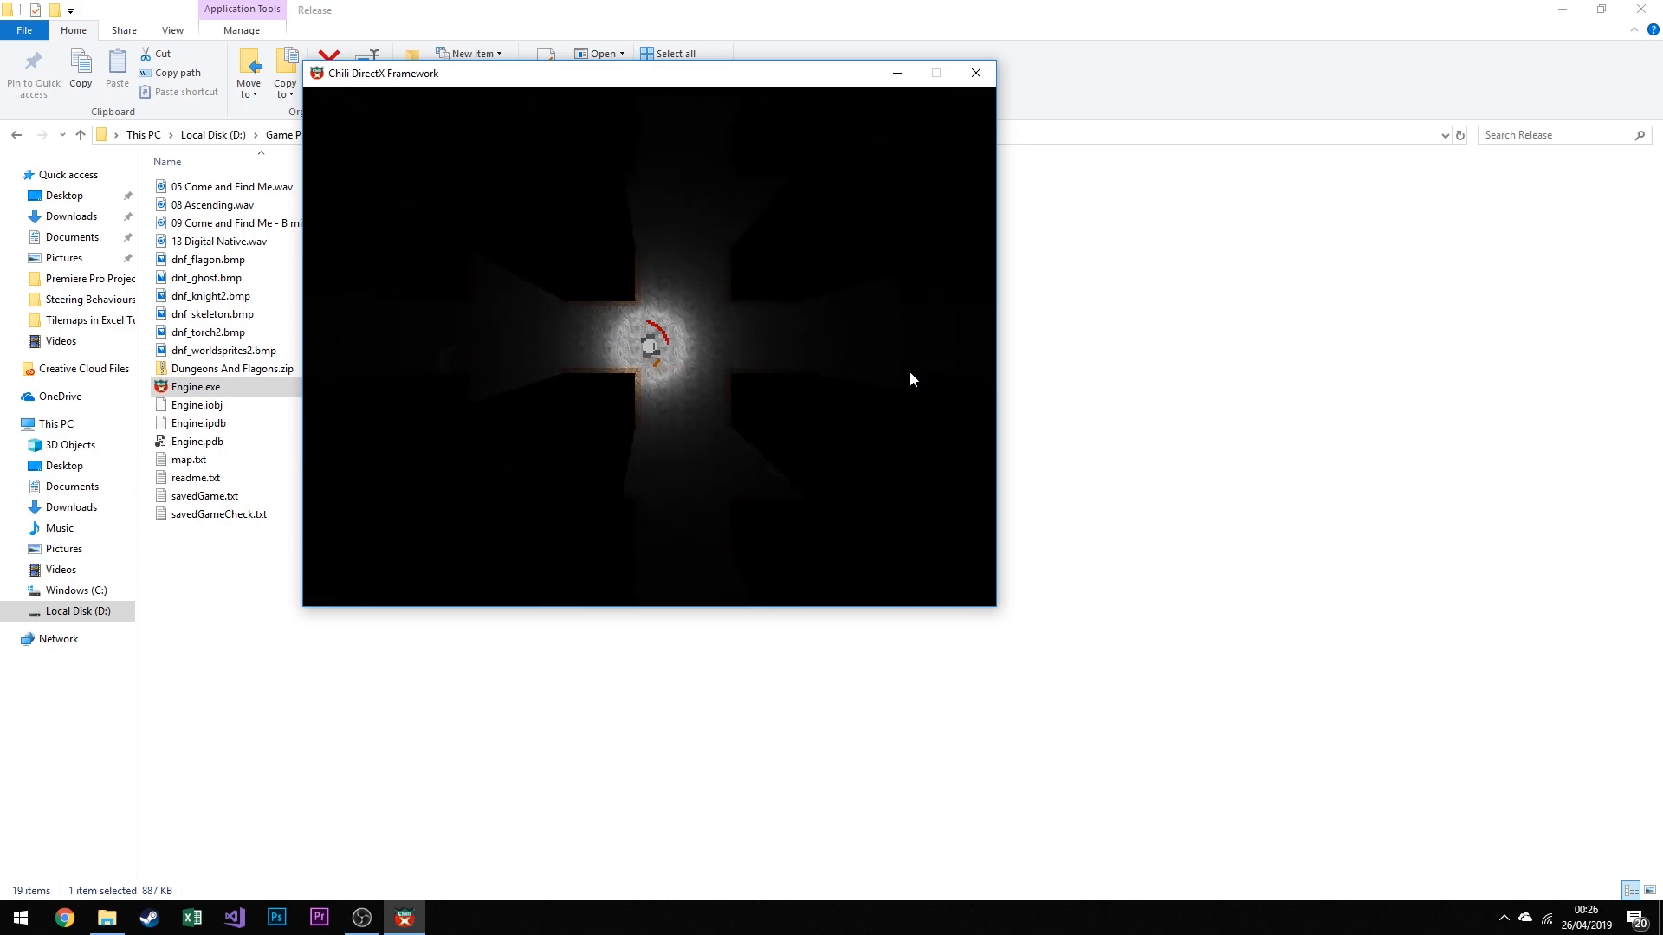
Move the knight around between the pillars to see how the tilemap's pillar grid looks in the game
key(Down)
key(Right)
key(Left)
key(Up)
key(Up)
key(Right)
key(Up)
key(Down)
key(Up)
key(Down)
key(Right)
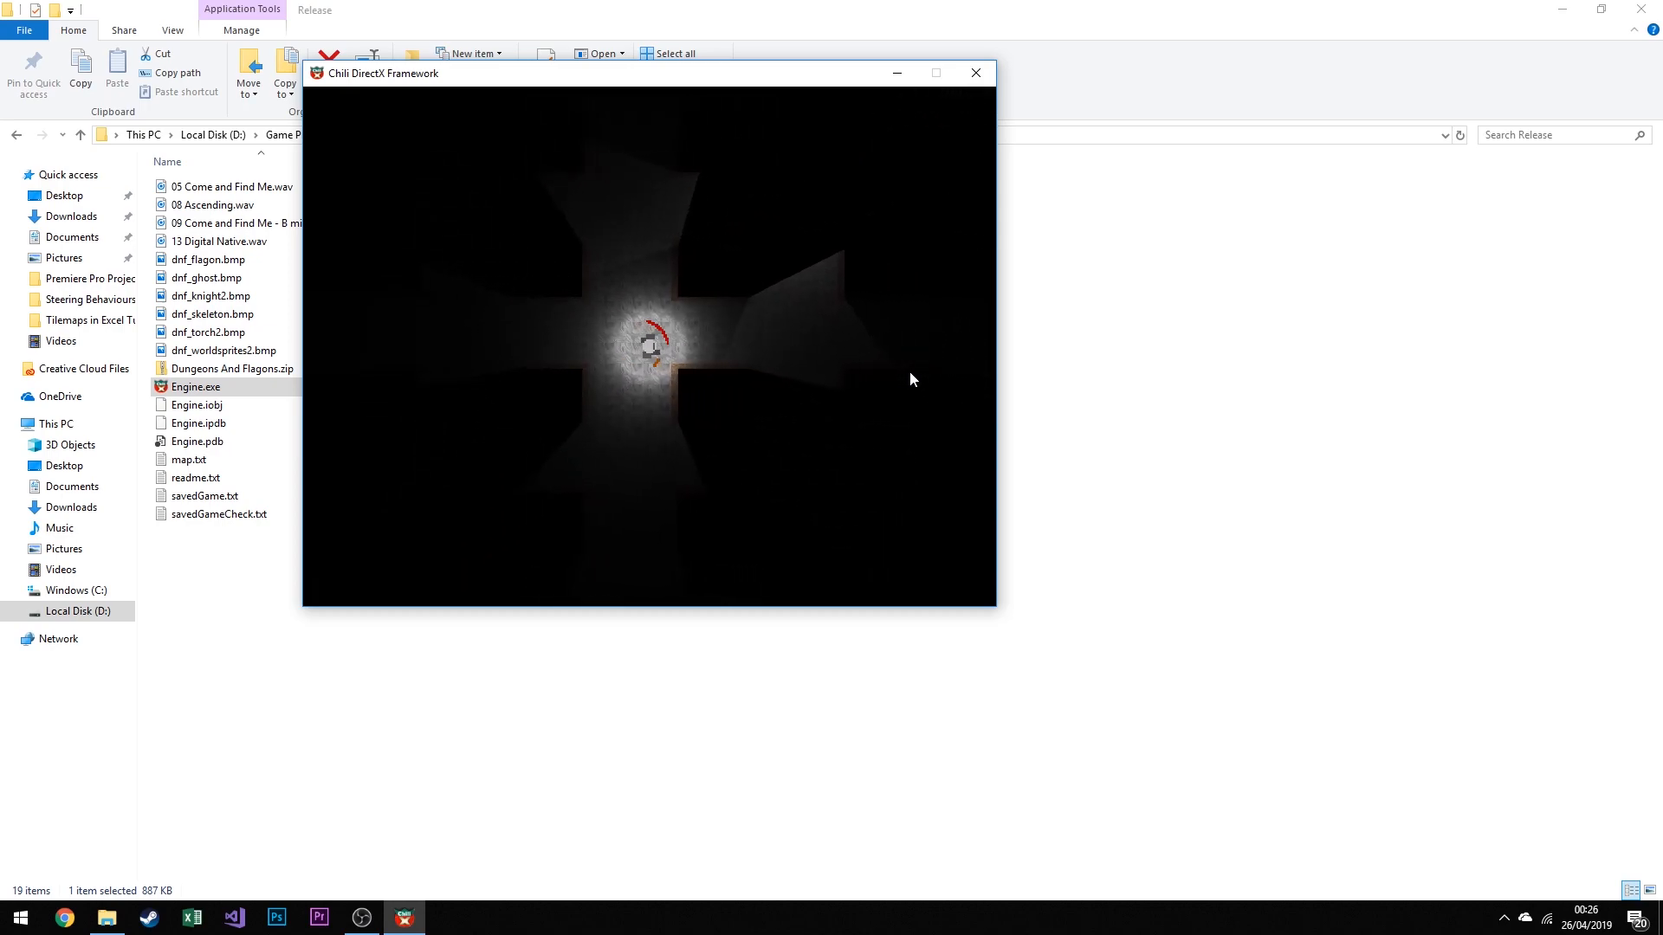
key(Down)
key(Up)
key(Left)
key(Right)
key(Left)
key(Right)
key(Up)
key(Down)
key(Left)
key(Right)
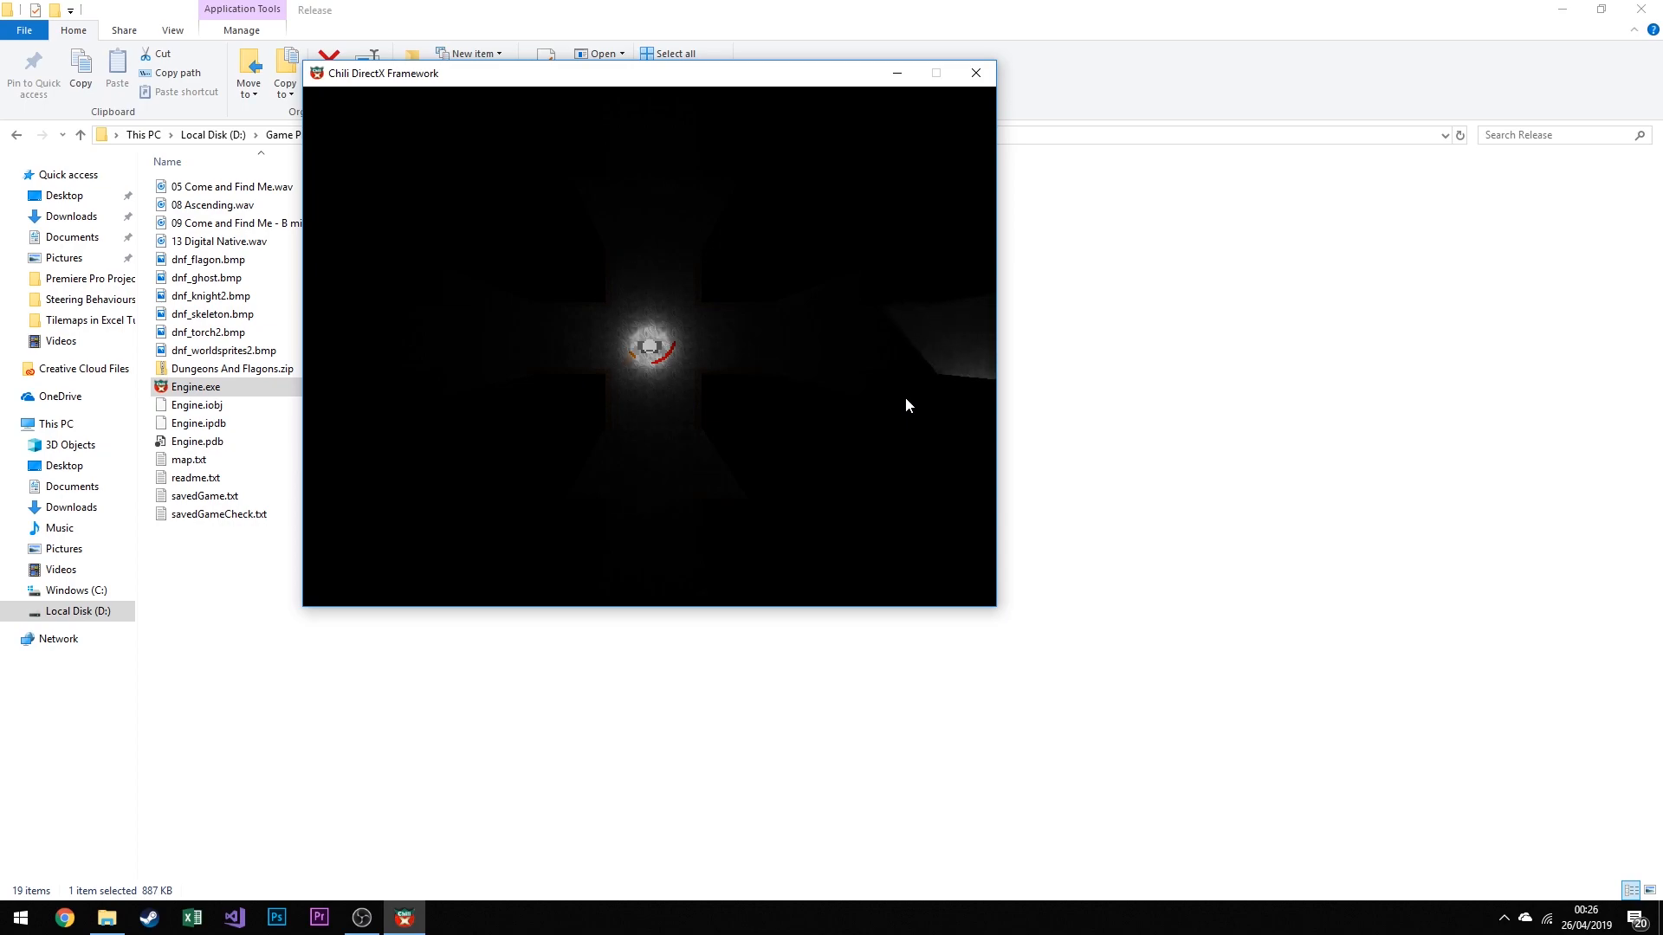
key(Right)
key(Left)
key(Up)
key(Right)
key(Left)
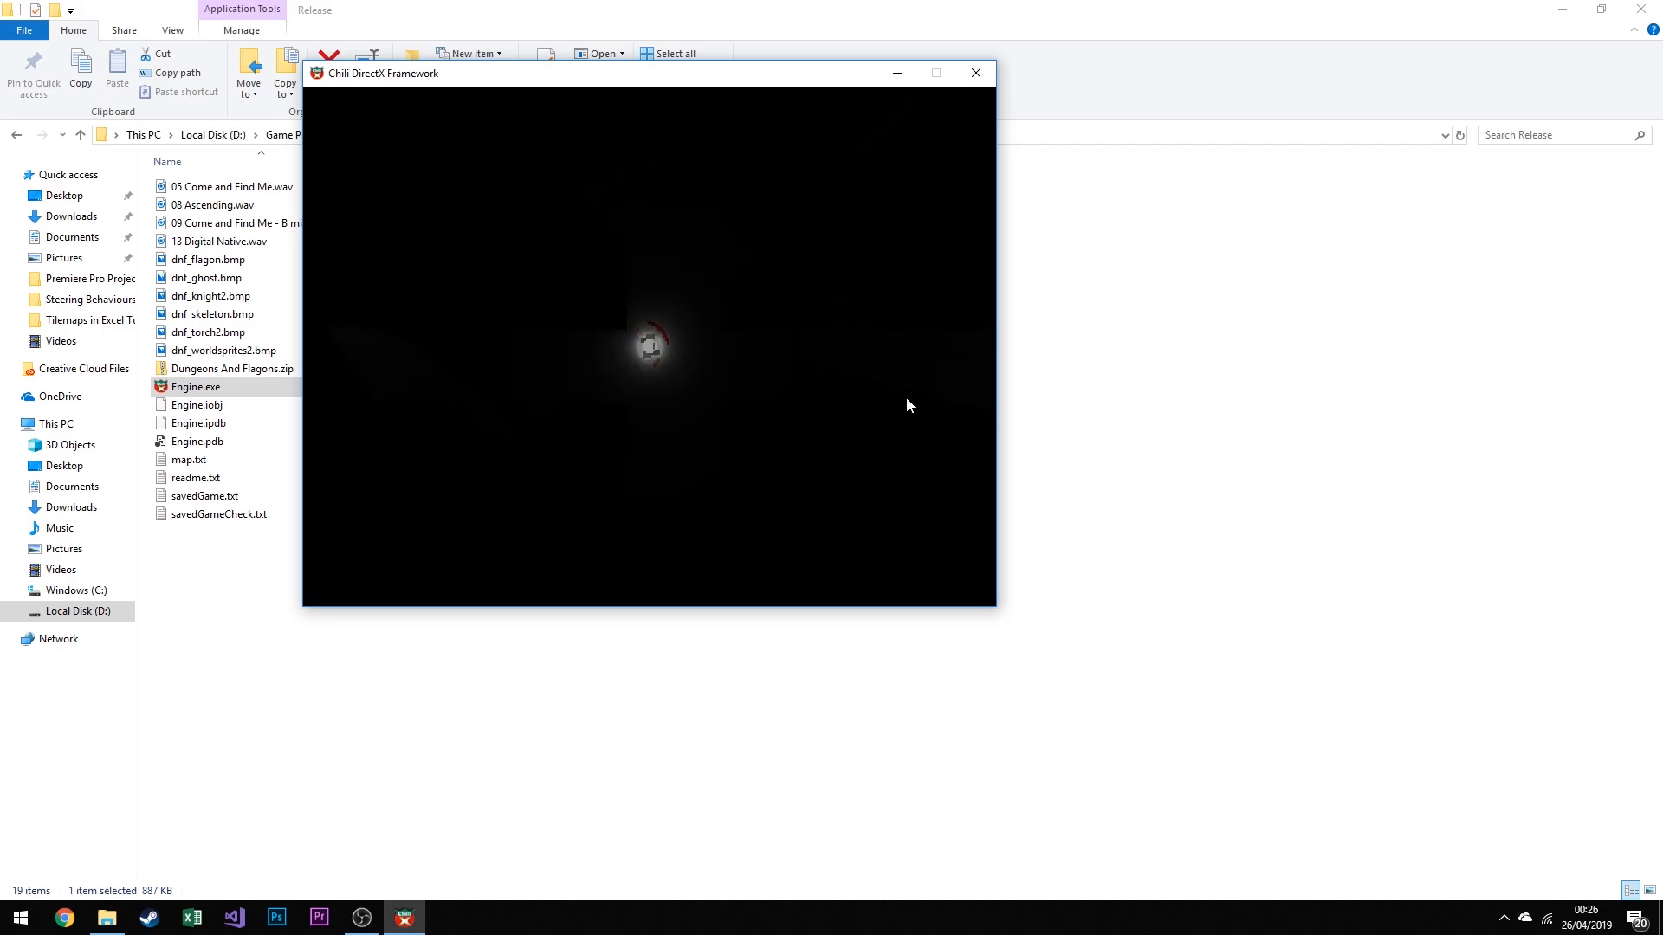